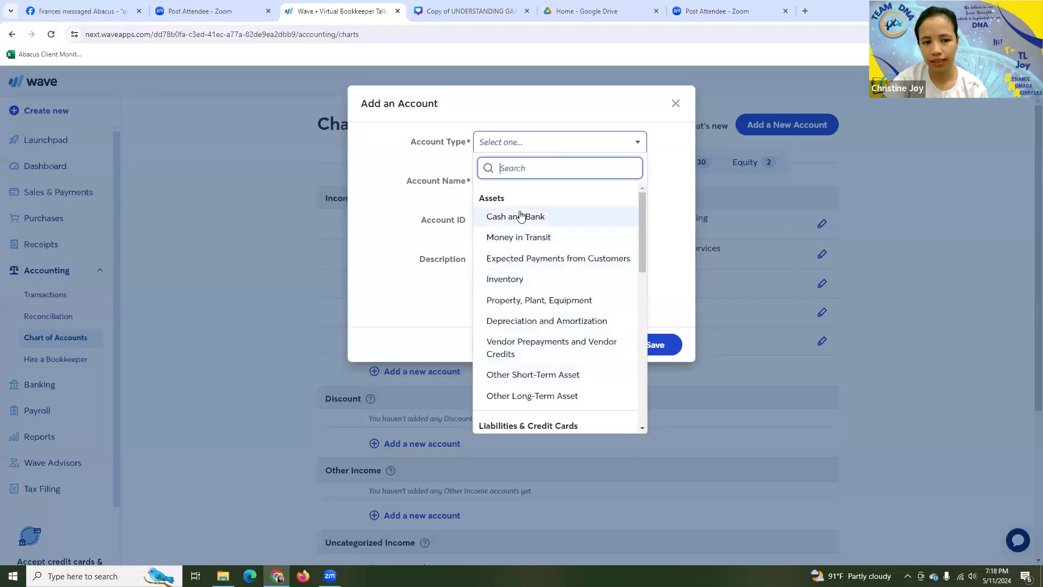
# Step: Look through the account types and remaining fields of the new account form, and close it without saving
pyautogui.scroll(-1, 516, 242)
pyautogui.scroll(-8, 518, 263)
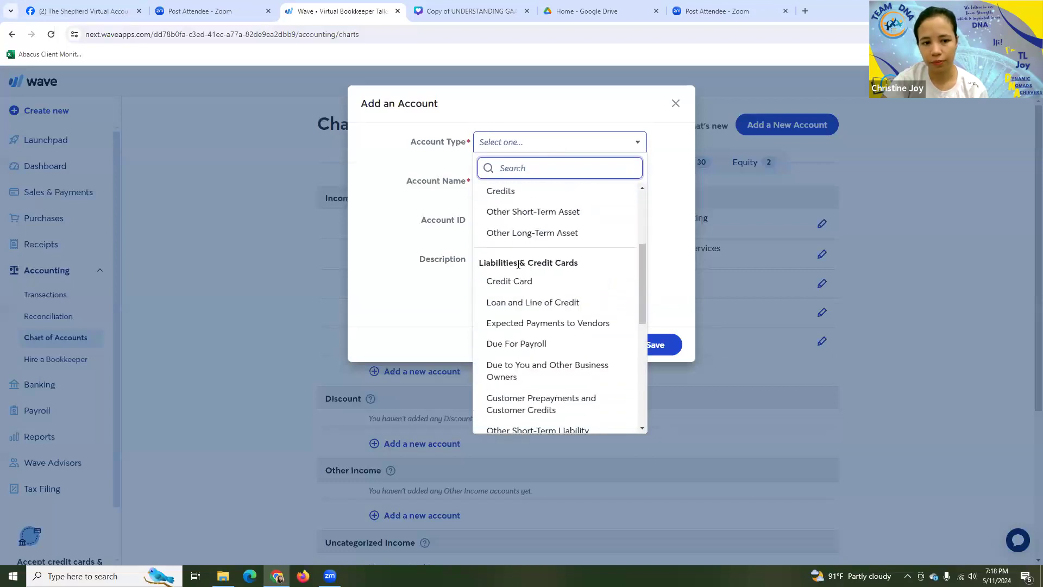
pyautogui.scroll(2, 536, 340)
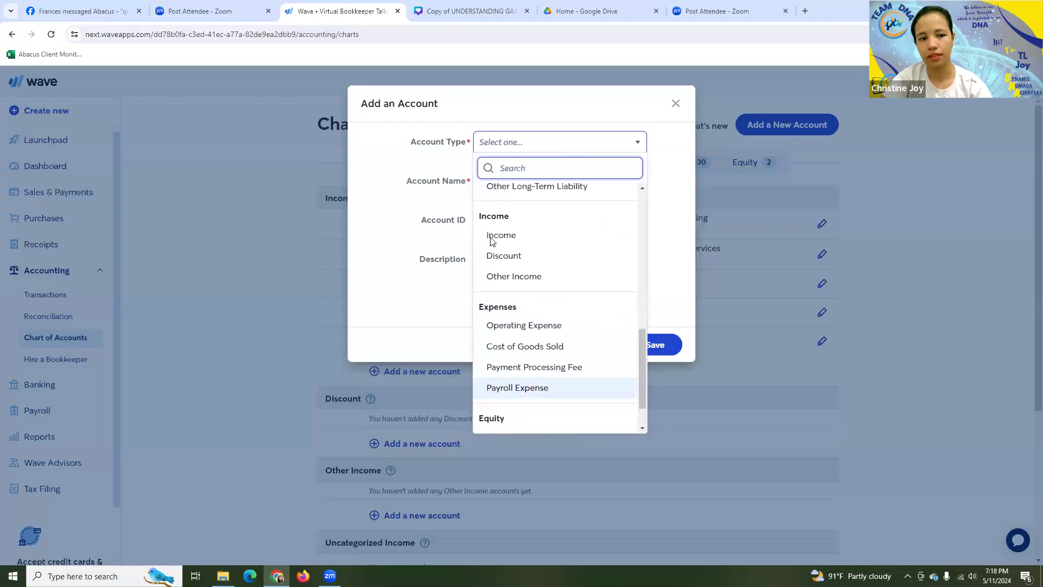
pyautogui.scroll(5, 480, 189)
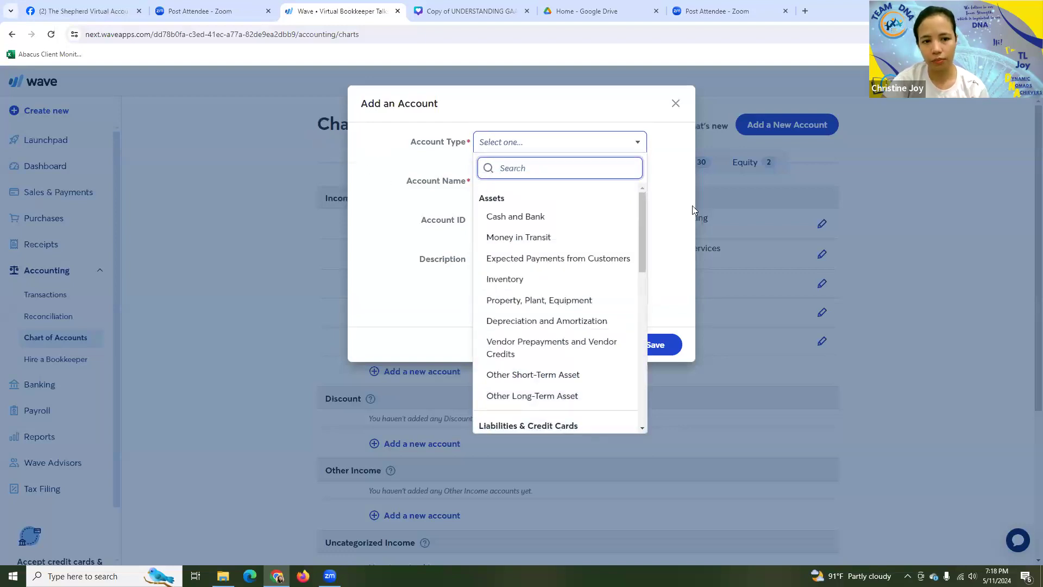
pyautogui.click(692, 205)
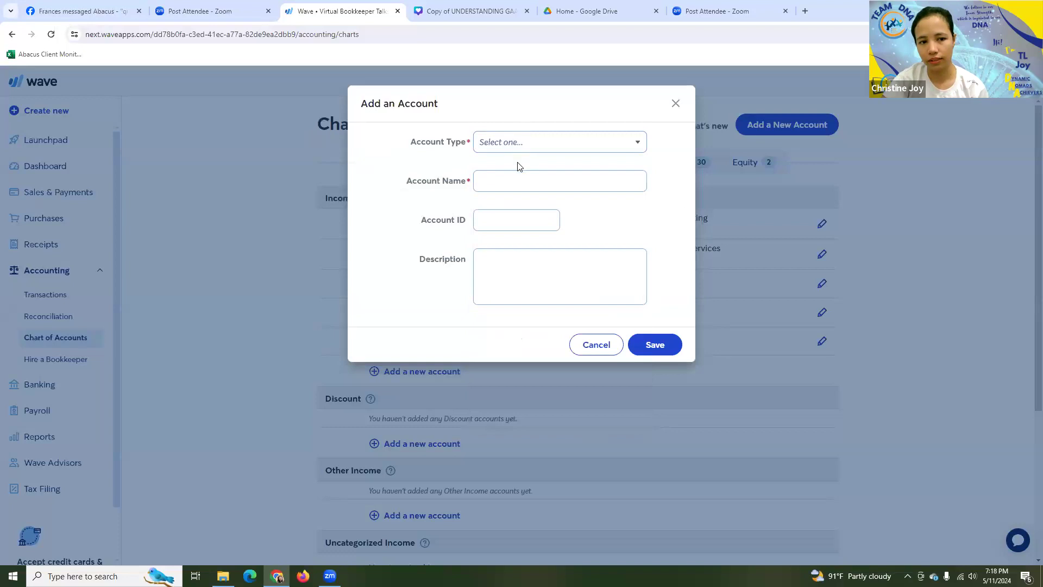
pyautogui.click(482, 228)
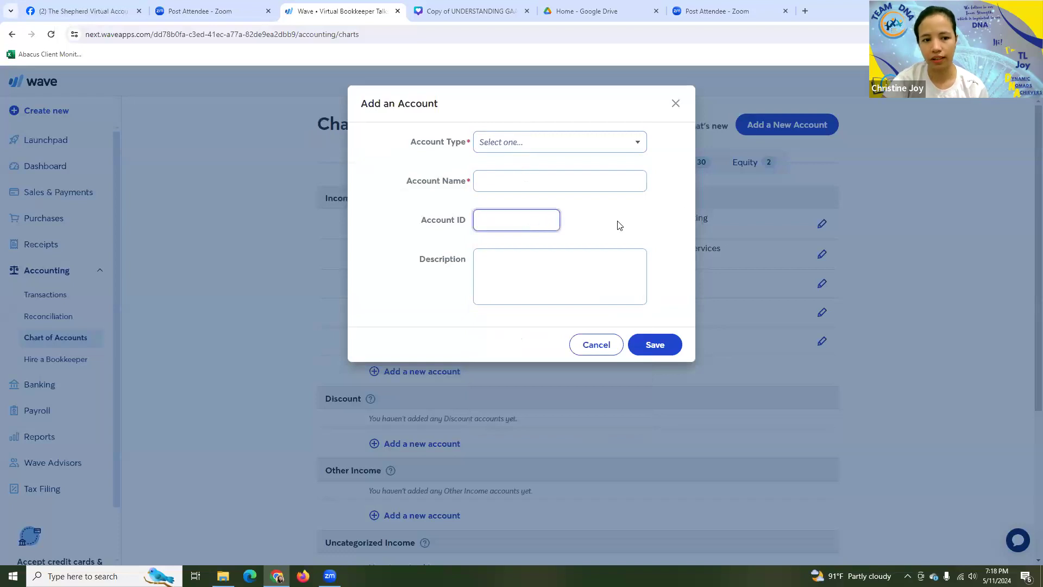
pyautogui.click(511, 270)
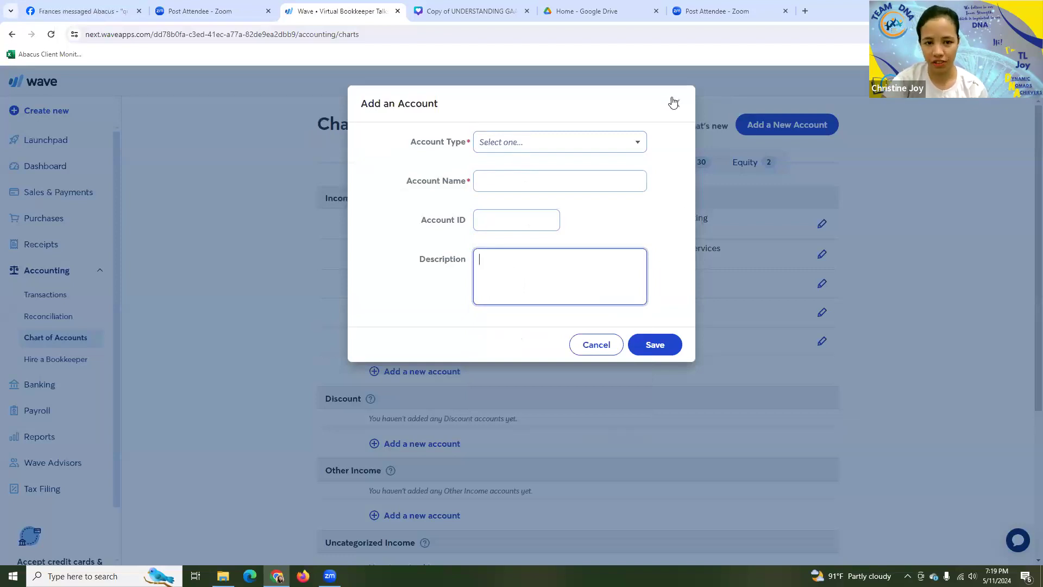
pyautogui.click(600, 352)
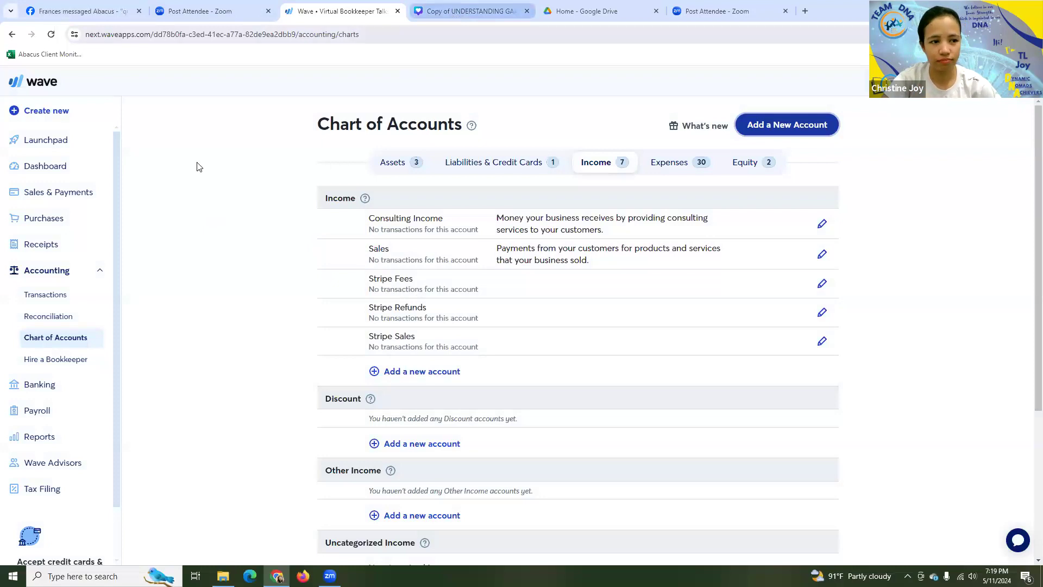
# Step: Switch to the Canva deck and review the chart of accounts table on the Activity page and the Invoicing page below
pyautogui.click(456, 9)
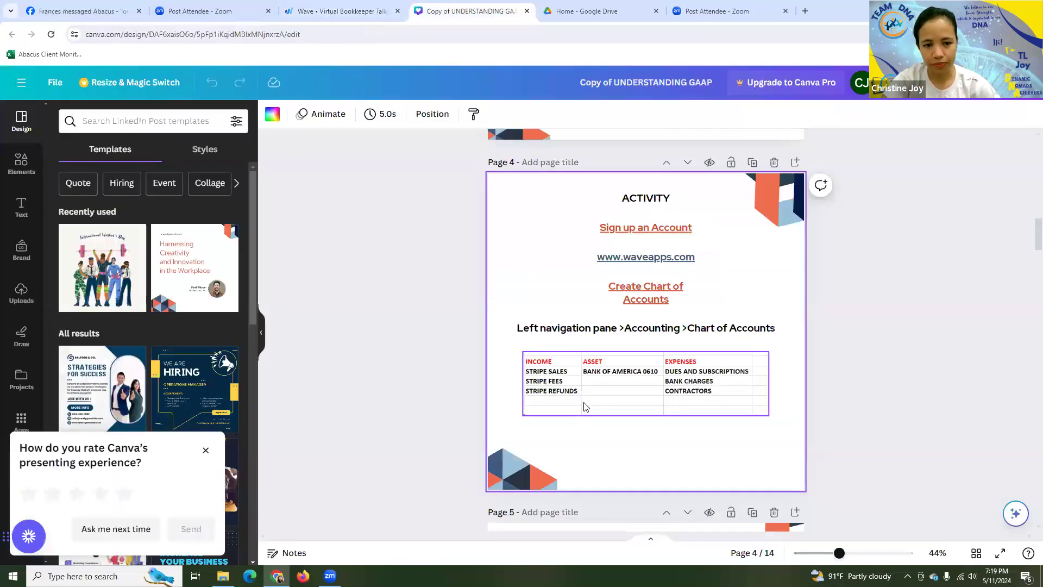
pyautogui.scroll(-2, 584, 407)
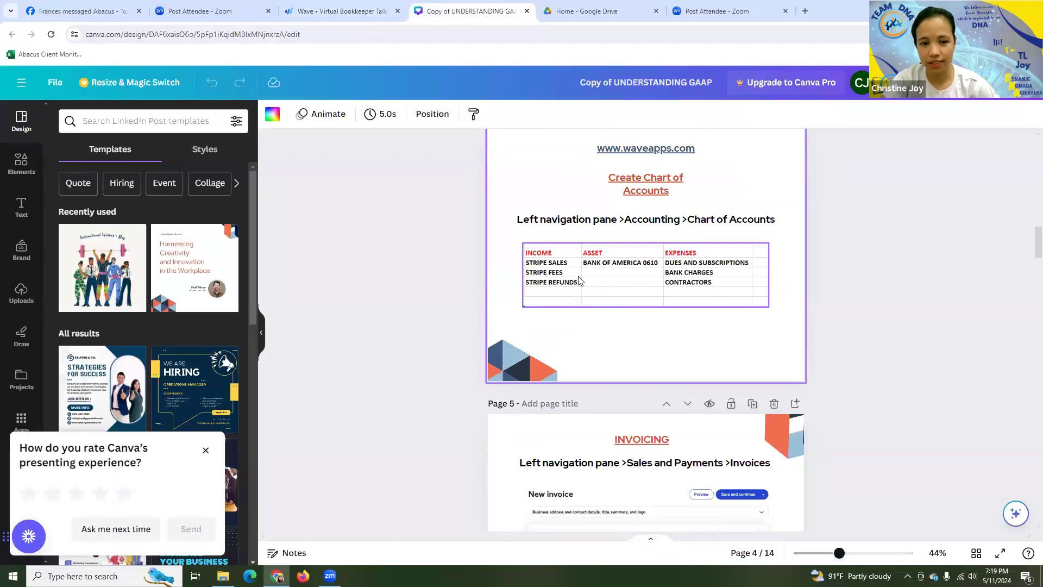
pyautogui.scroll(-1, 602, 291)
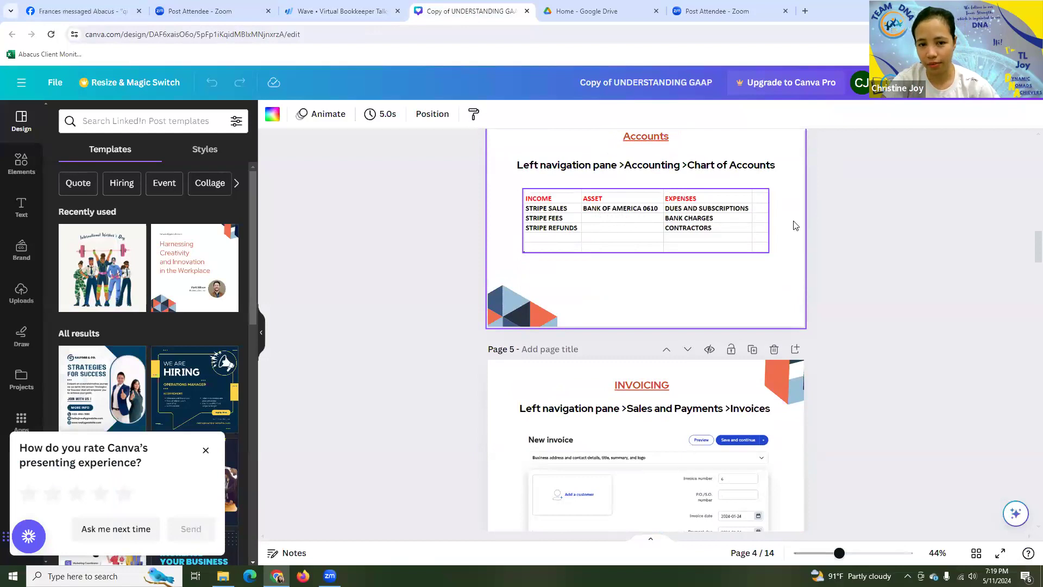
pyautogui.scroll(-5, 682, 223)
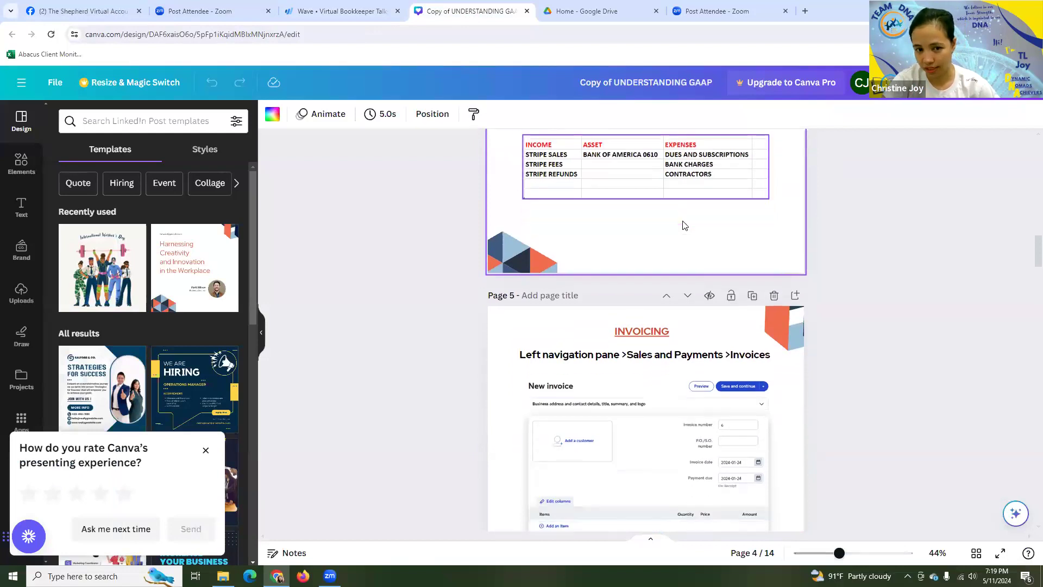
pyautogui.scroll(3, 627, 220)
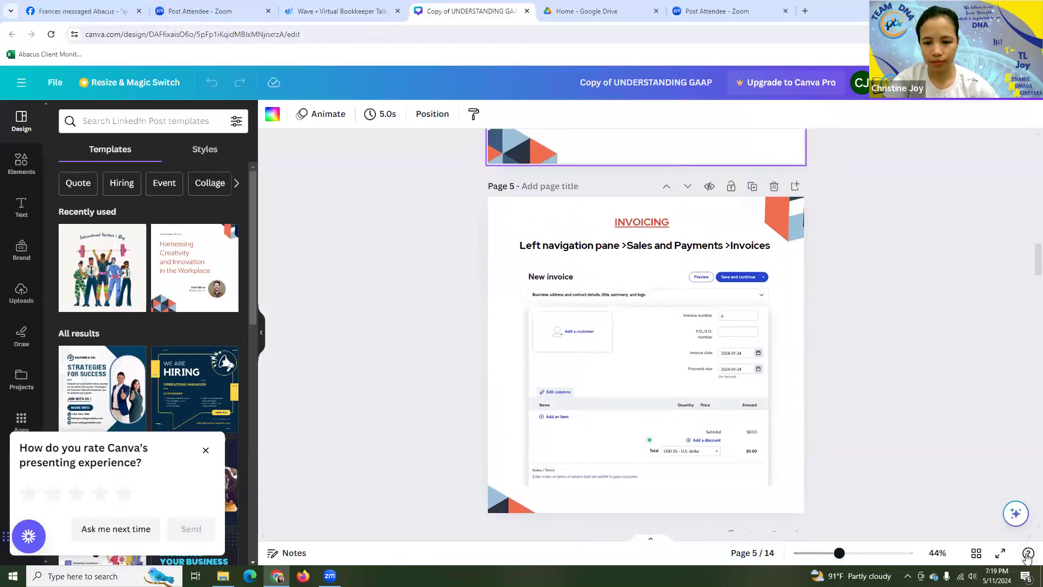
# Step: Present the deck in full screen, pause it, skip ahead to the Invoicing slide and leave full screen
pyautogui.click(1000, 552)
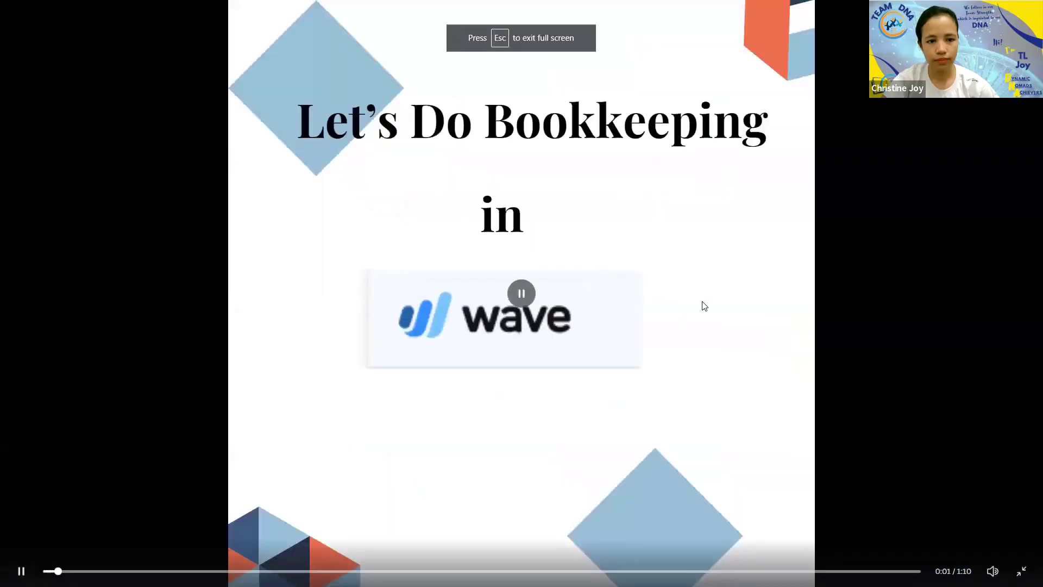
pyautogui.click(865, 302)
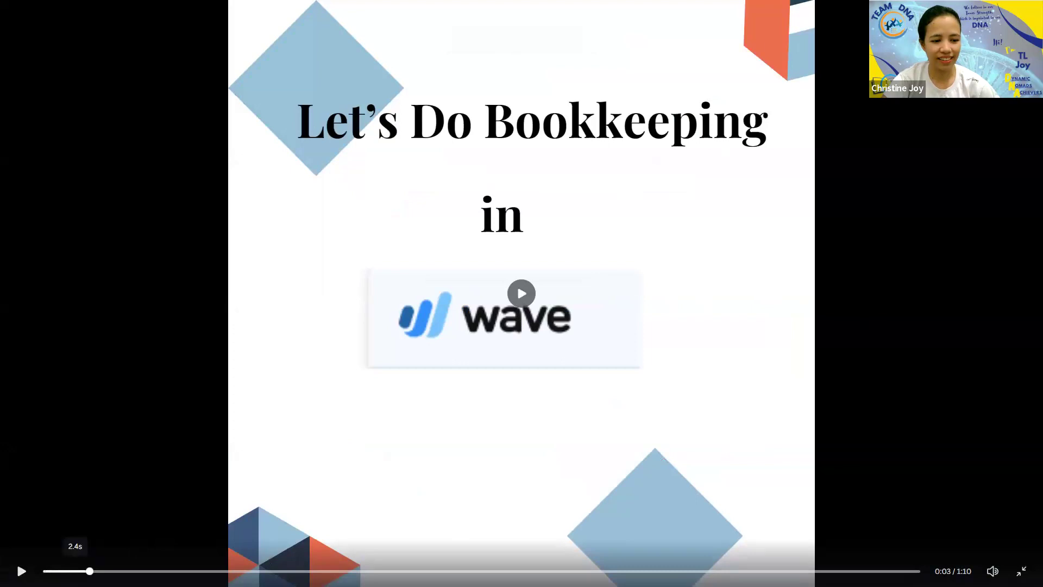
pyautogui.moveTo(83, 571); pyautogui.dragTo(311, 571)
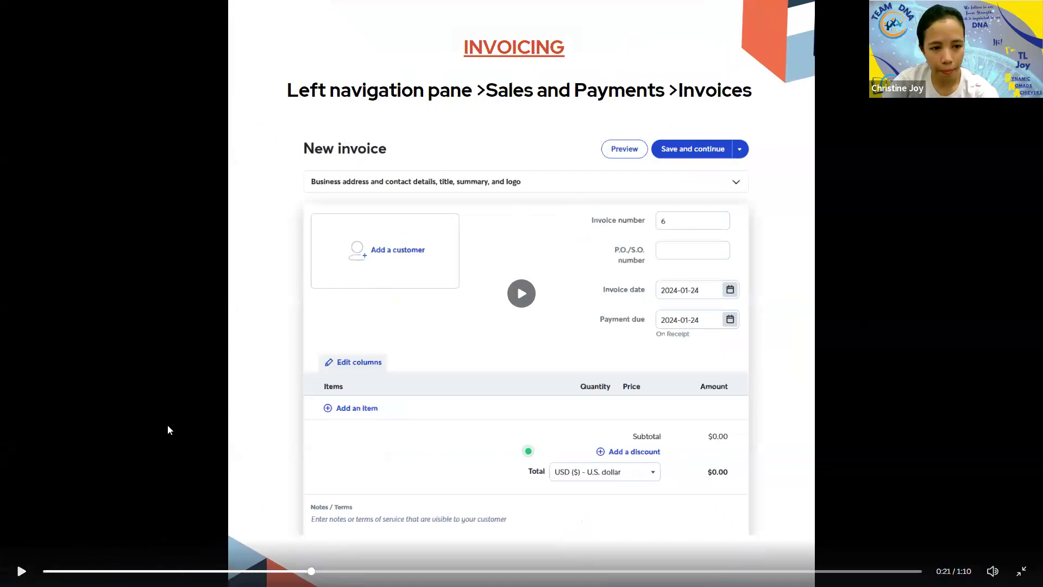
pyautogui.press('Escape')
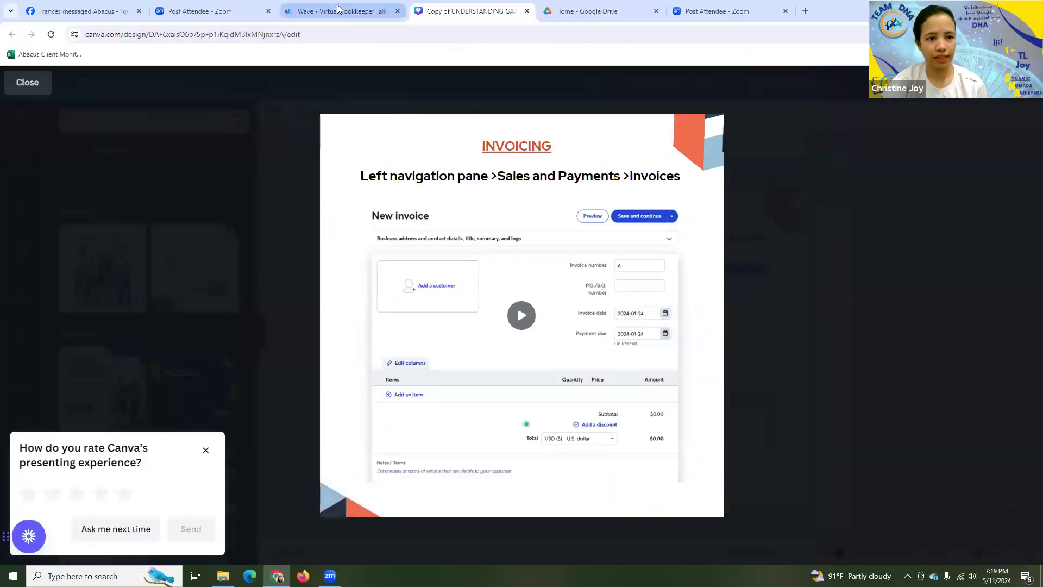
# Step: Switch back to Wave and open the Invoices page under Sales & Payments
pyautogui.click(337, 8)
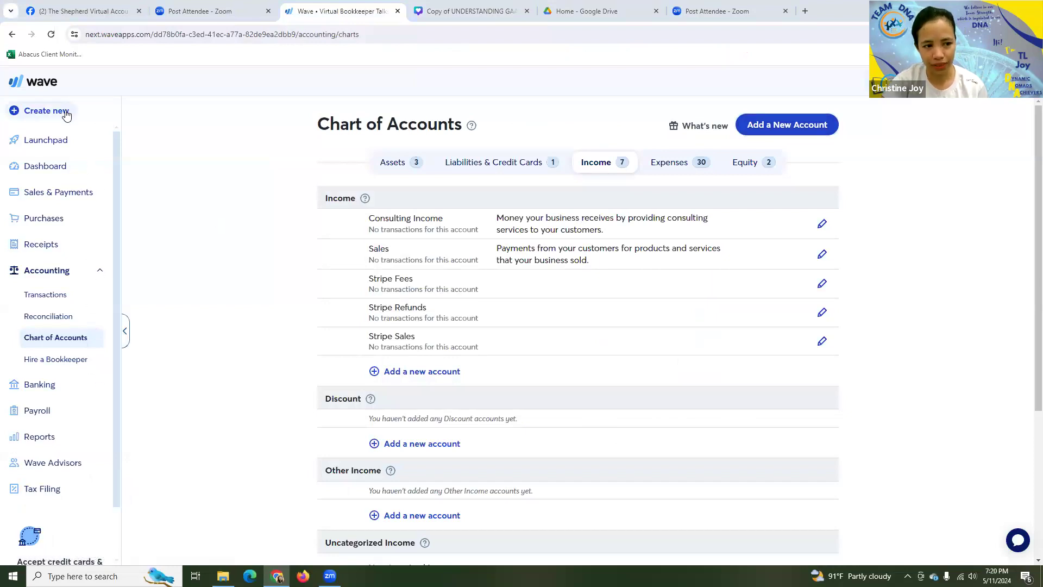
pyautogui.click(124, 330)
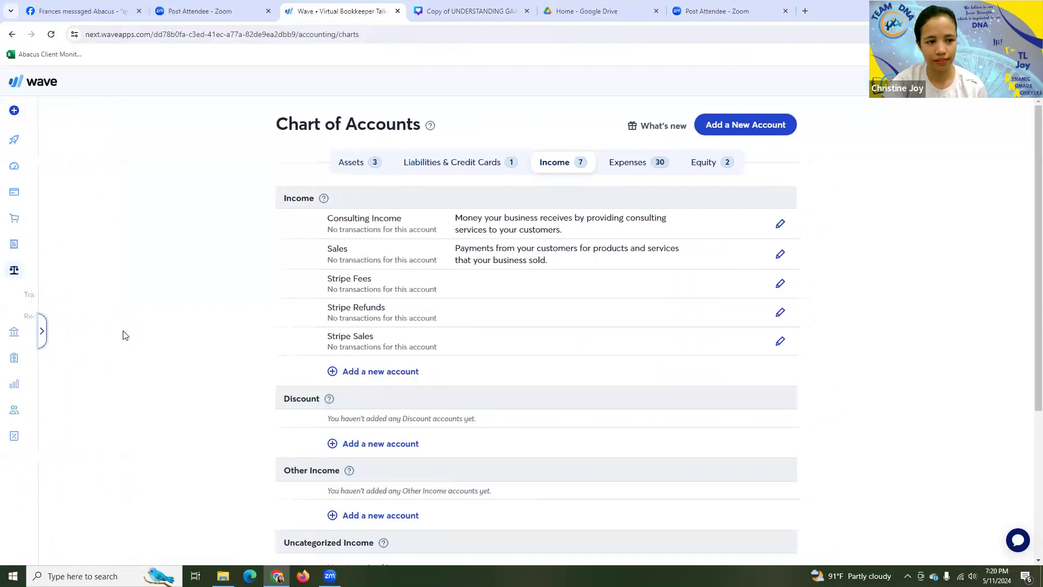
pyautogui.click(33, 330)
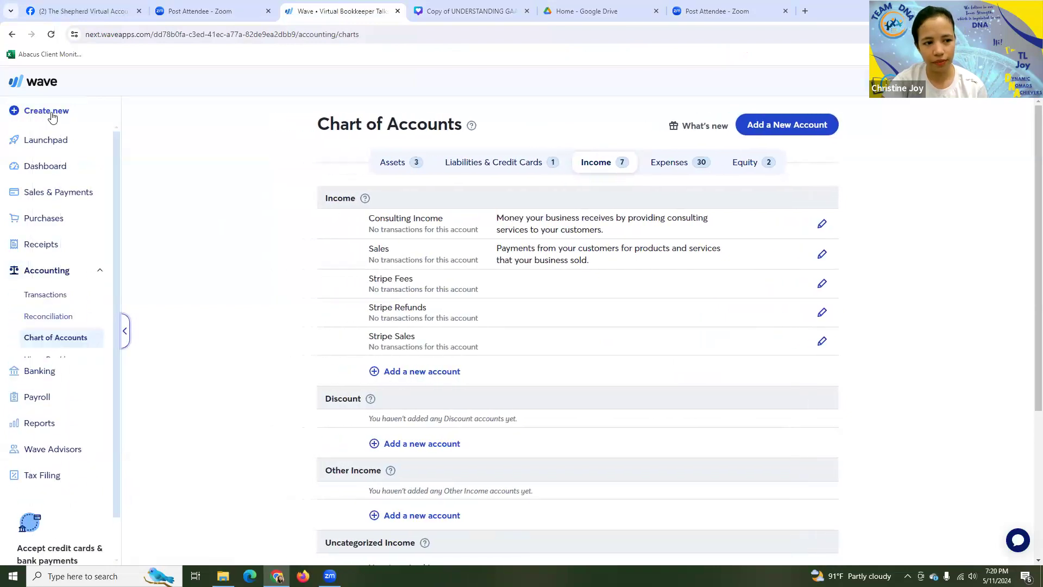
pyautogui.click(58, 194)
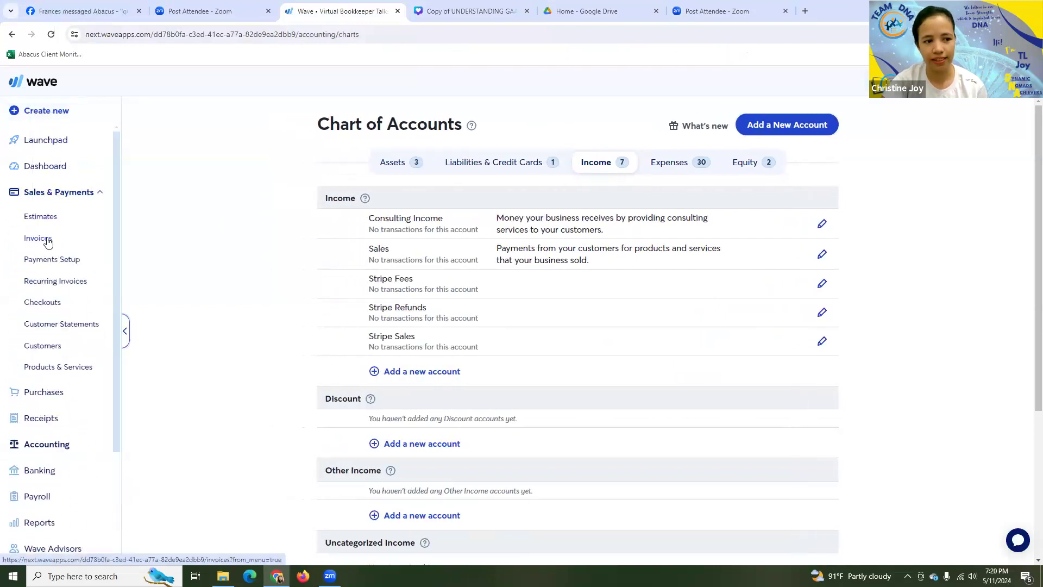
pyautogui.click(48, 240)
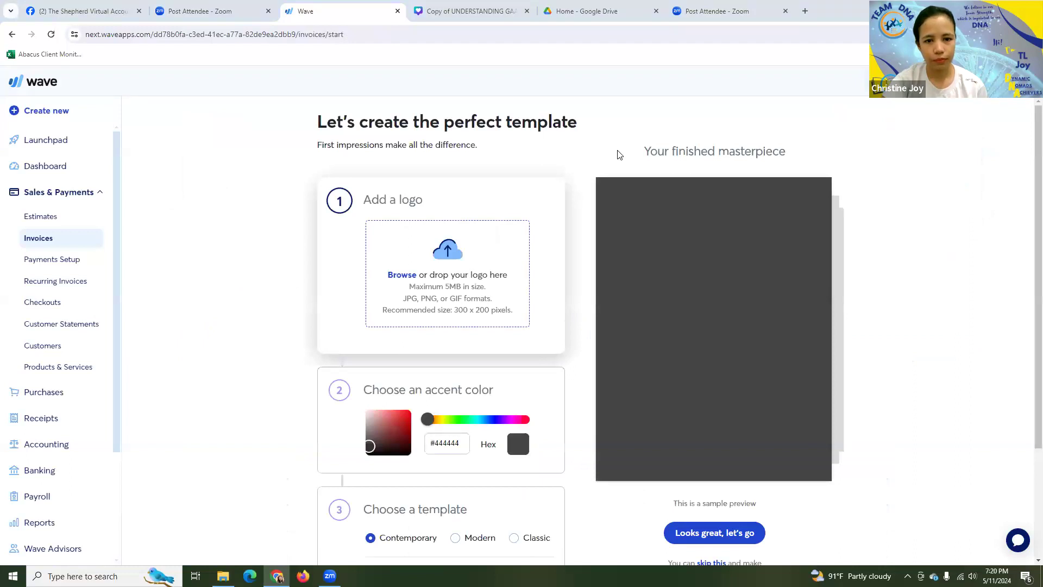
# Step: Review the invoice template setup and accept the default Contemporary template with accent color #444444
pyautogui.scroll(-3, 631, 298)
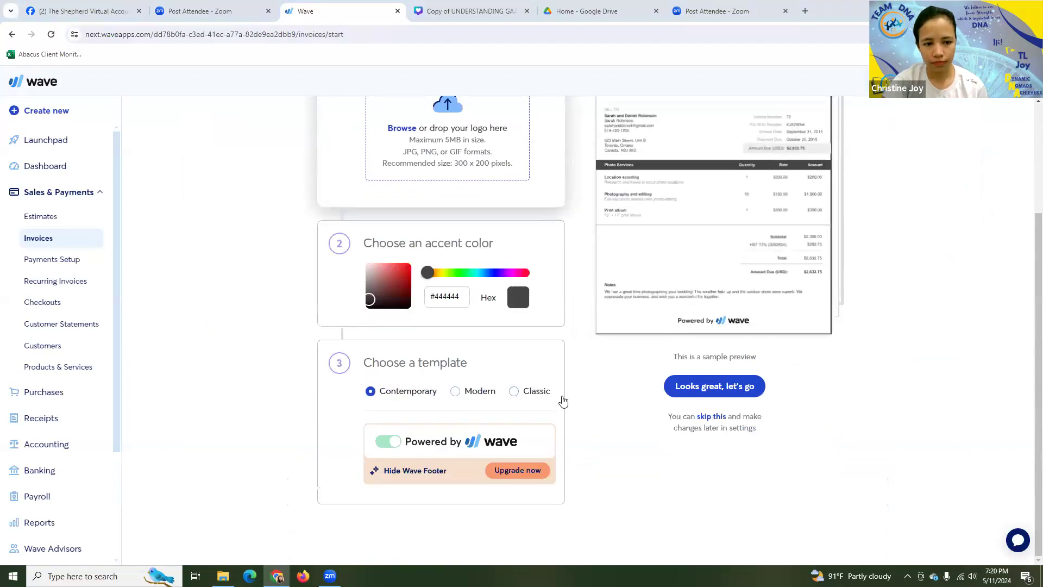
pyautogui.scroll(3, 561, 400)
pyautogui.scroll(-1, 426, 393)
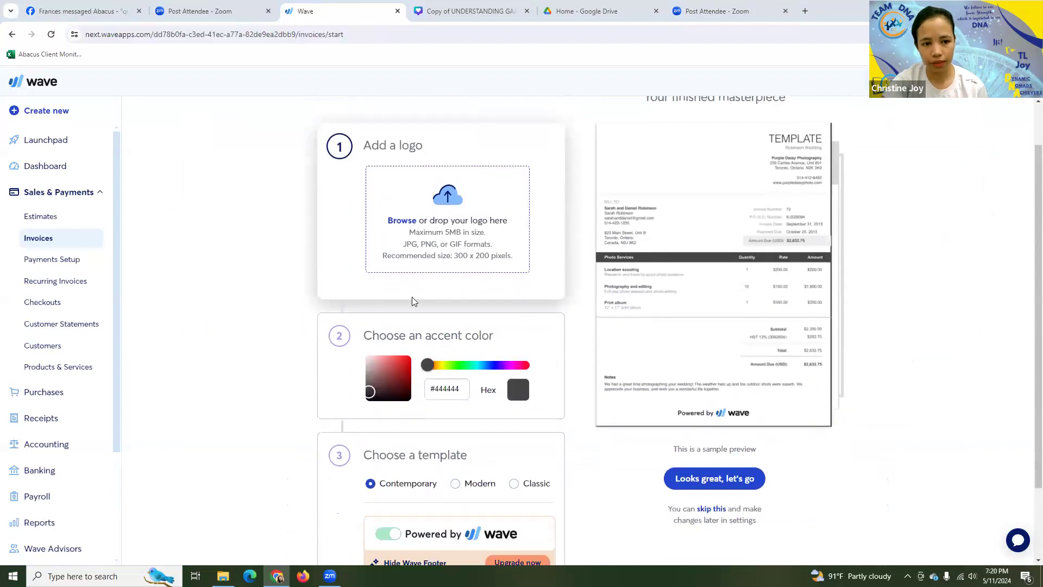
pyautogui.scroll(-2, 458, 341)
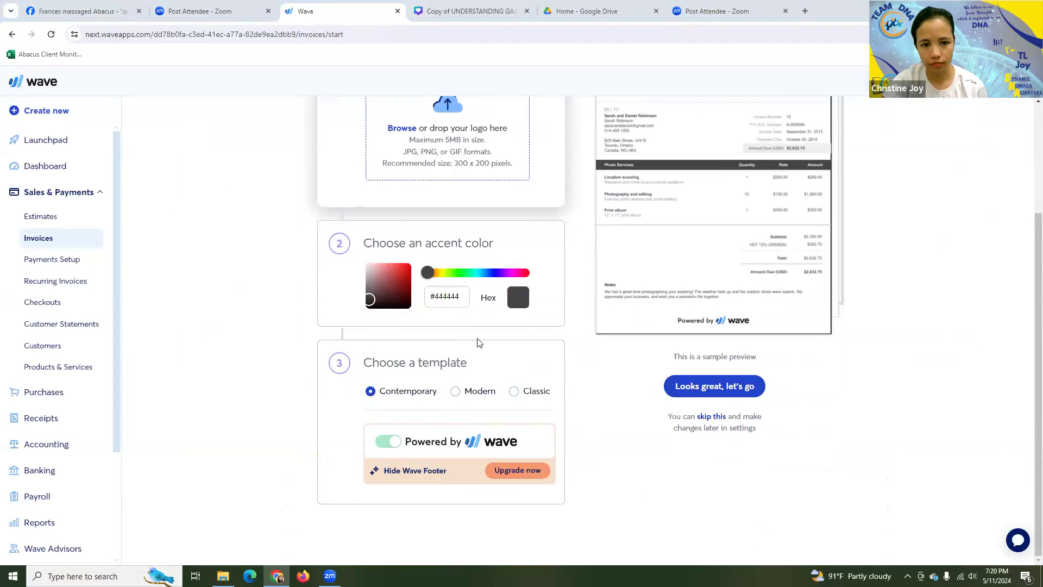
pyautogui.scroll(2, 479, 343)
pyautogui.scroll(-1, 485, 347)
pyautogui.click(731, 447)
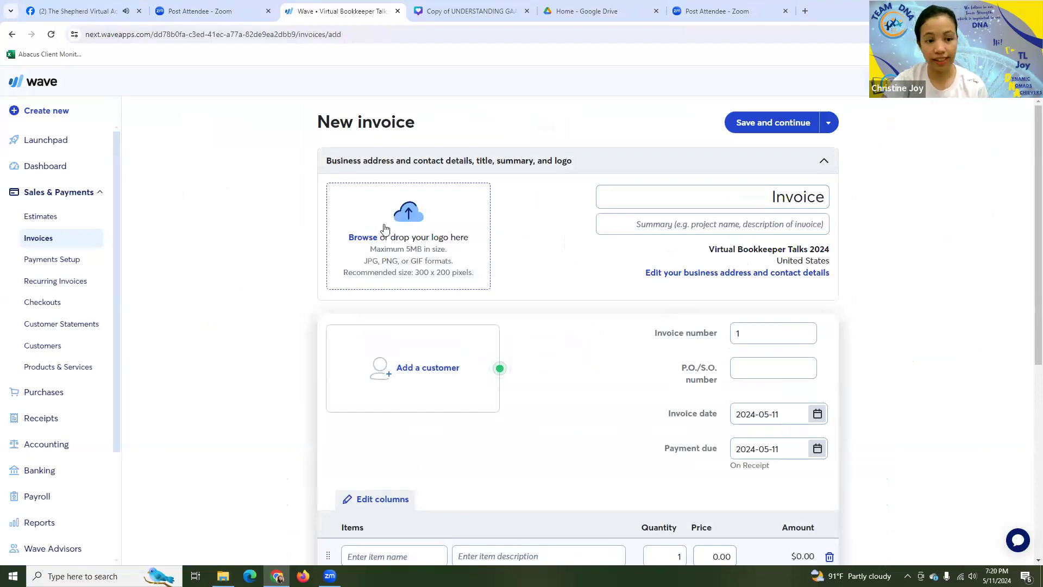
# Step: Look over the blank invoice form and compare it with the blank and filled-in invoice examples in the Canva presentation
pyautogui.scroll(-1, 577, 252)
pyautogui.scroll(-1, 577, 252)
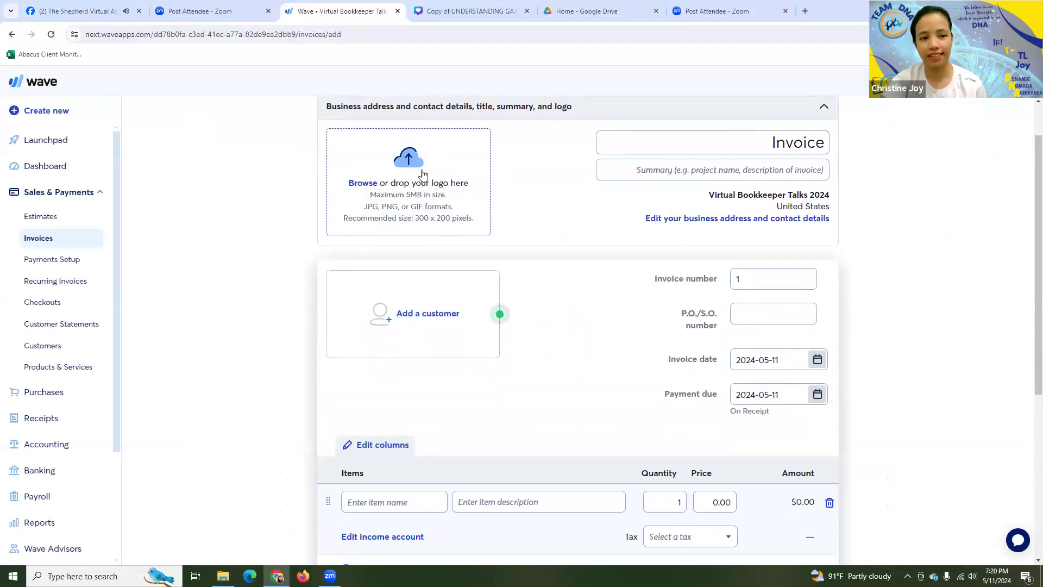
pyautogui.scroll(-3, 482, 226)
pyautogui.scroll(-2, 488, 259)
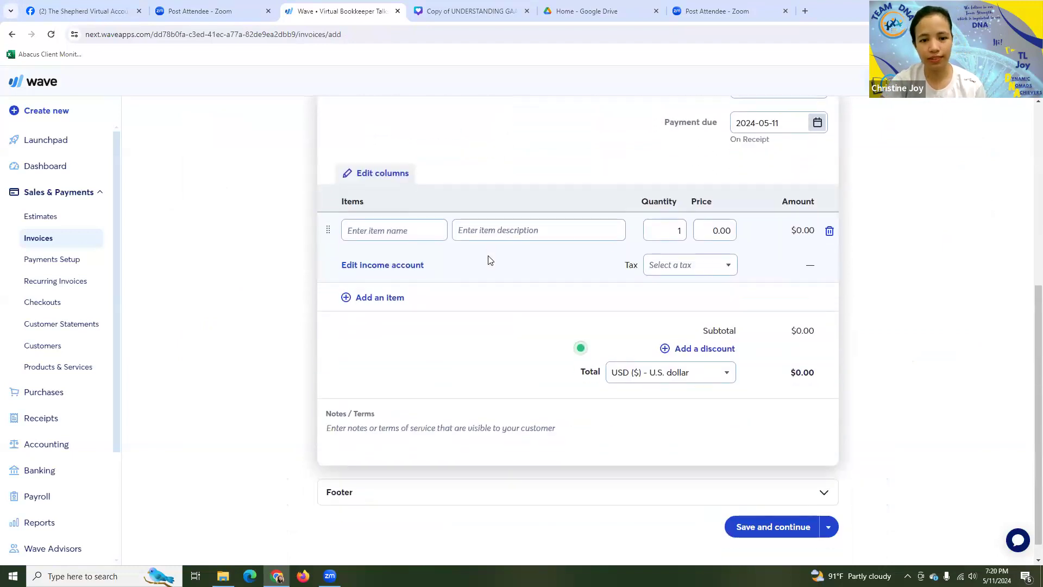
pyautogui.scroll(3, 478, 147)
pyautogui.click(471, 11)
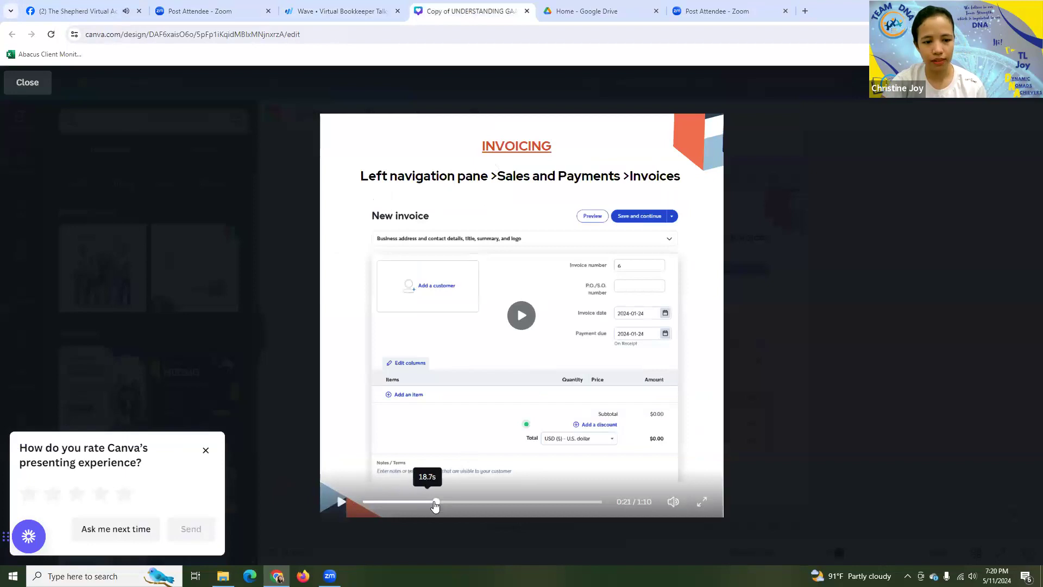
pyautogui.moveTo(435, 504); pyautogui.dragTo(455, 499)
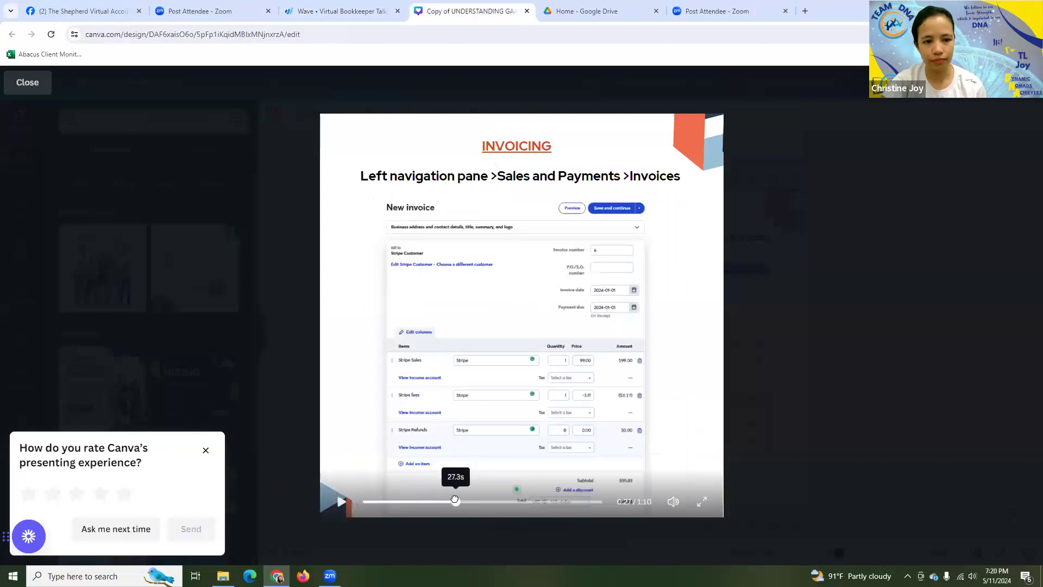
pyautogui.moveTo(454, 499)
pyautogui.mouseDown()
pyautogui.moveTo(469, 500)
pyautogui.moveTo(446, 501)
pyautogui.mouseUp()
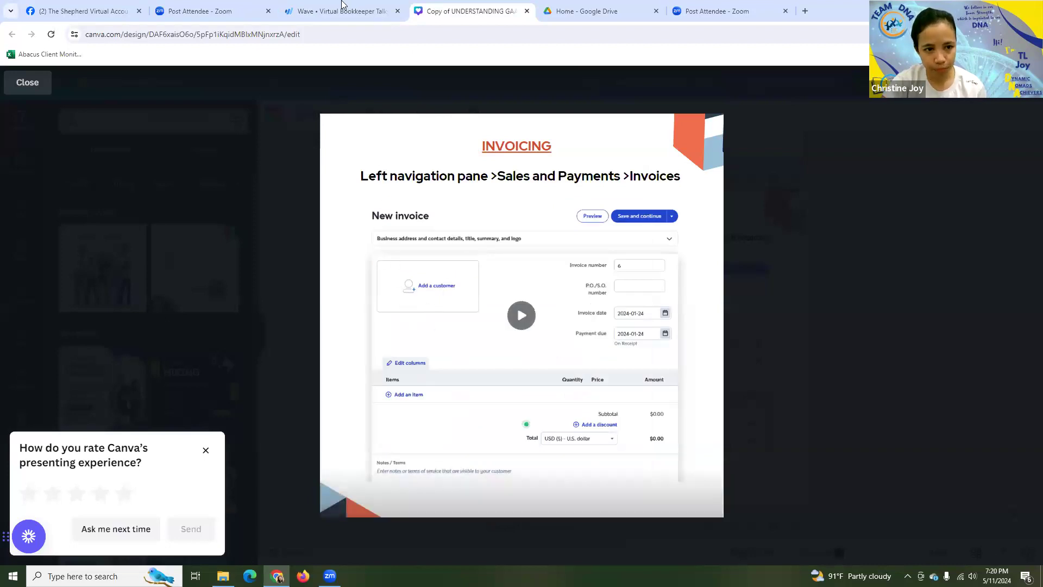
# Step: Switch back to Wave, create a new customer called Stripe Customer and bill the invoice to it
pyautogui.click(323, 9)
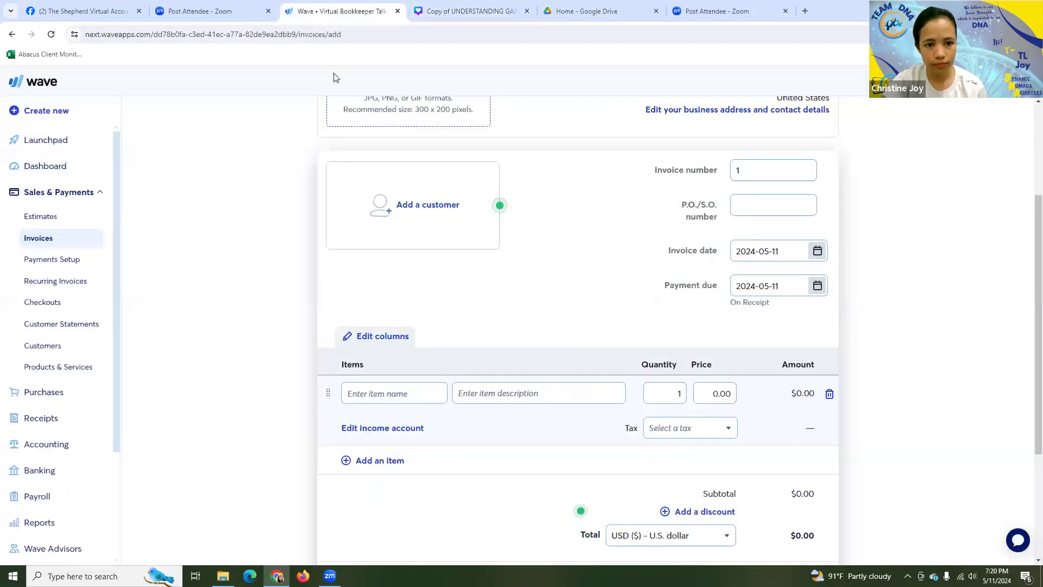
pyautogui.click(390, 212)
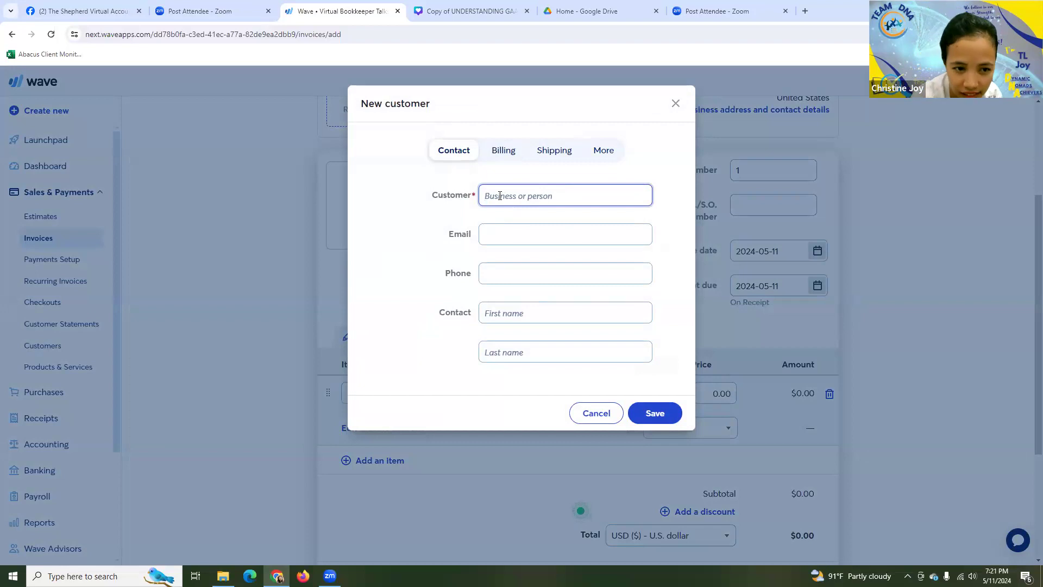
pyautogui.write('Stripe Customer')
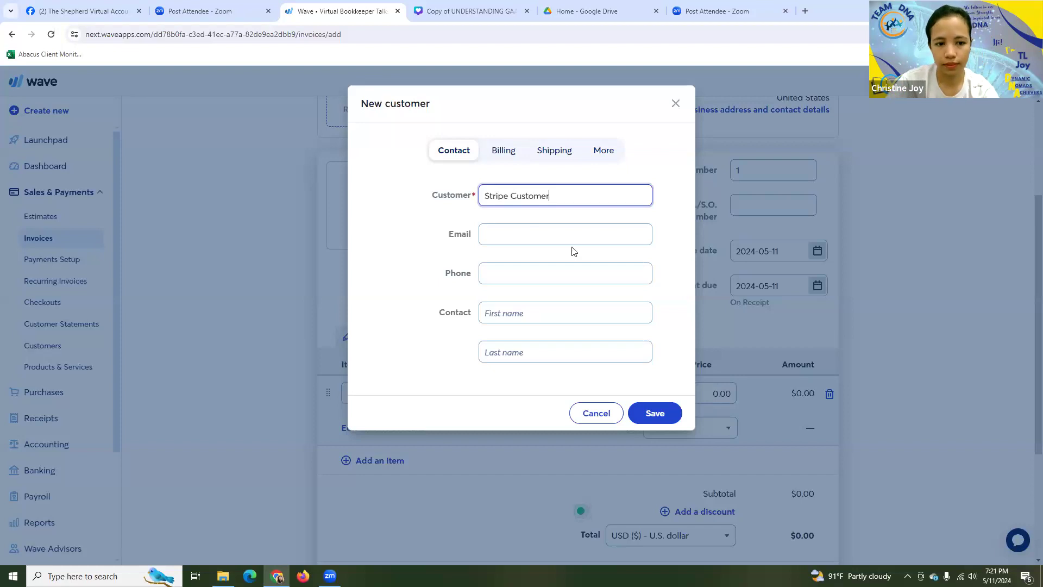
pyautogui.click(654, 413)
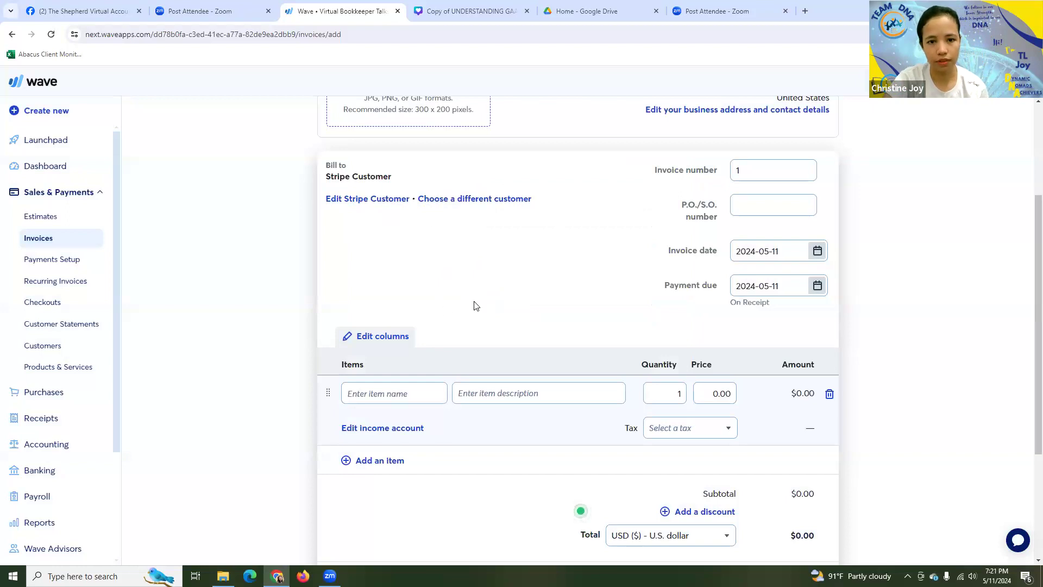
pyautogui.scroll(-1, 489, 303)
pyautogui.scroll(1, 624, 249)
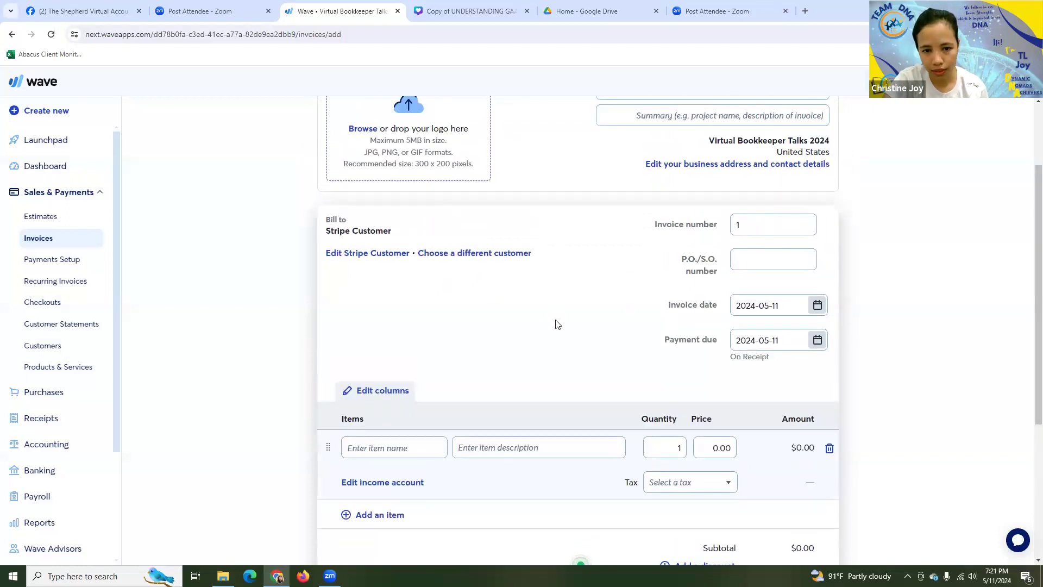
# Step: Duplicate the browser tab containing the Stripe Customer invoice draft and switch to the copy
pyautogui.scroll(-4, 548, 337)
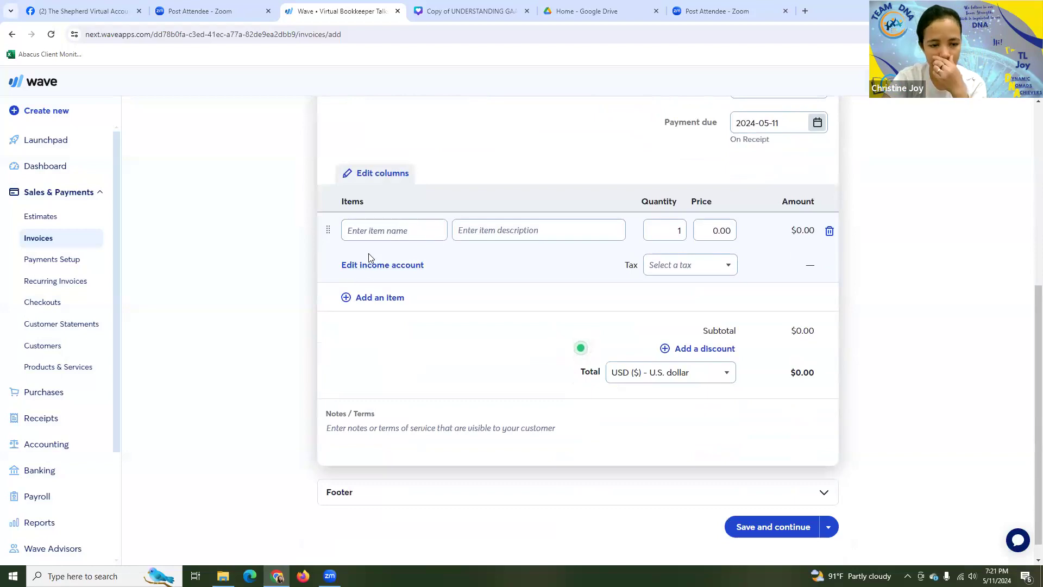
pyautogui.rightClick(333, 17)
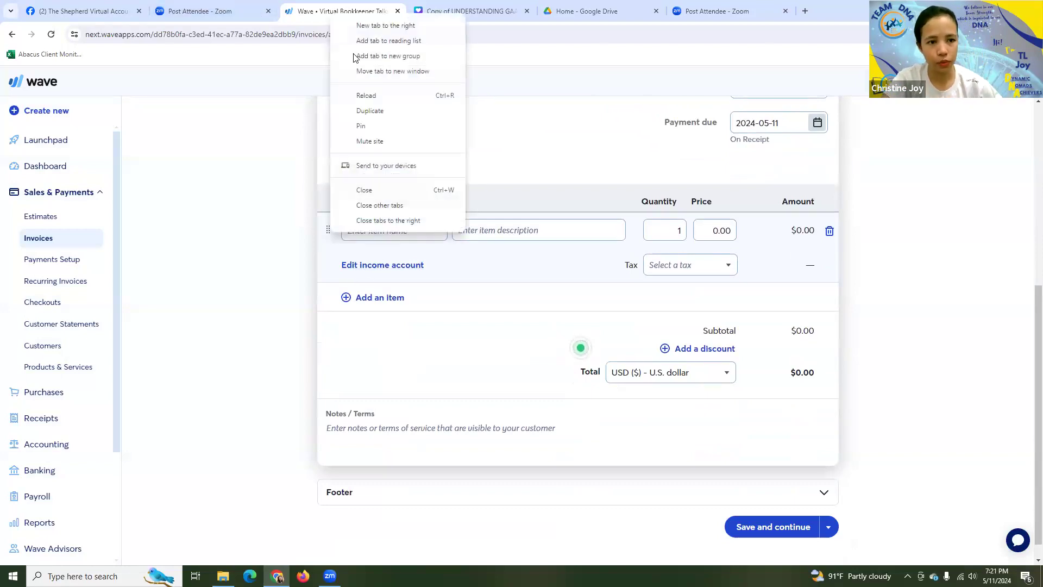
pyautogui.click(370, 111)
pyautogui.click(353, 15)
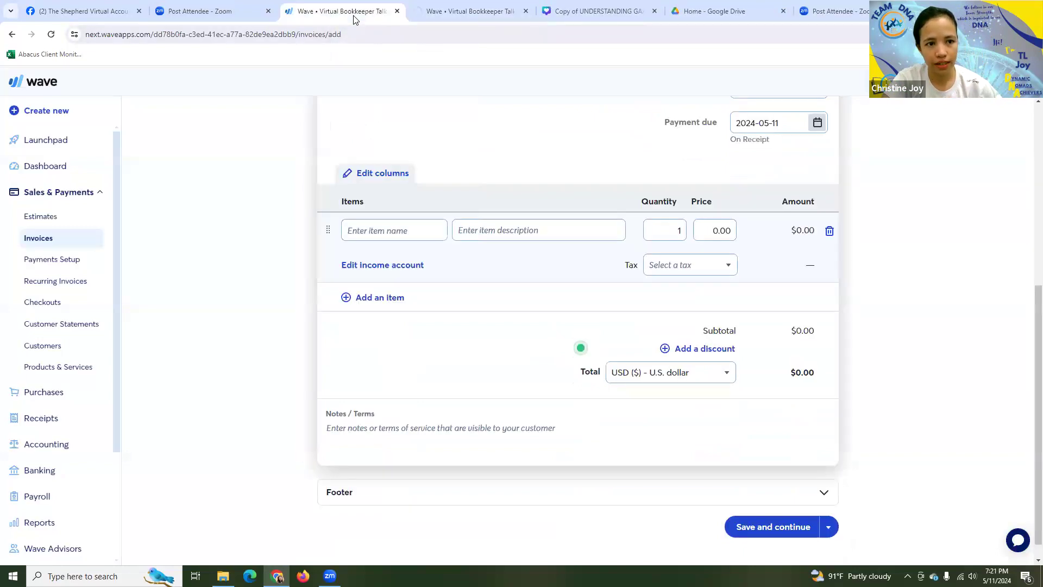
pyautogui.click(451, 10)
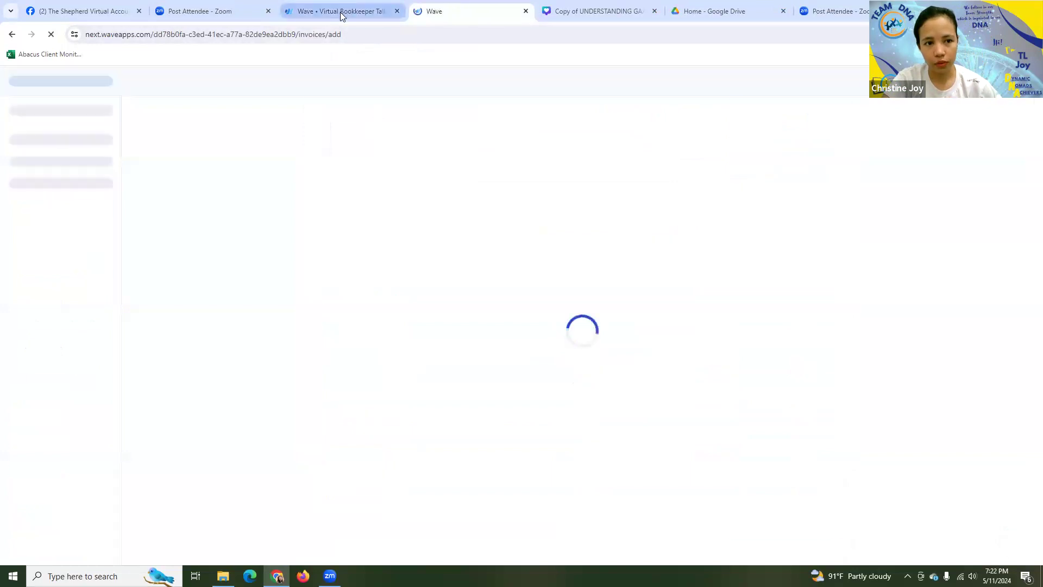
pyautogui.click(343, 12)
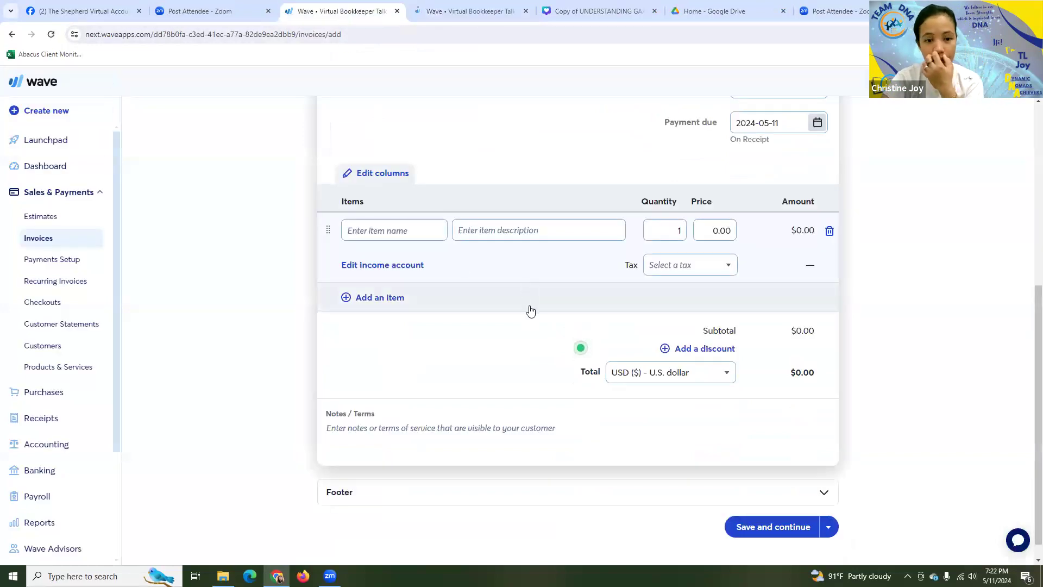
pyautogui.click(471, 7)
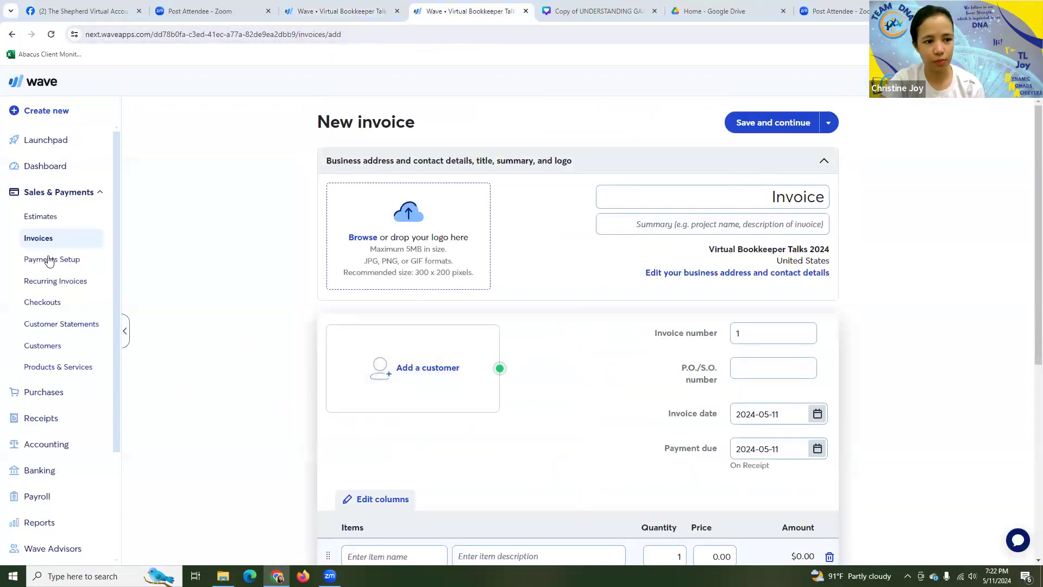
# Step: In the duplicated Wave tab, open the Transactions page under Accounting and look through the Stripe and other bank transactions
pyautogui.scroll(-1, 52, 433)
pyautogui.click(53, 389)
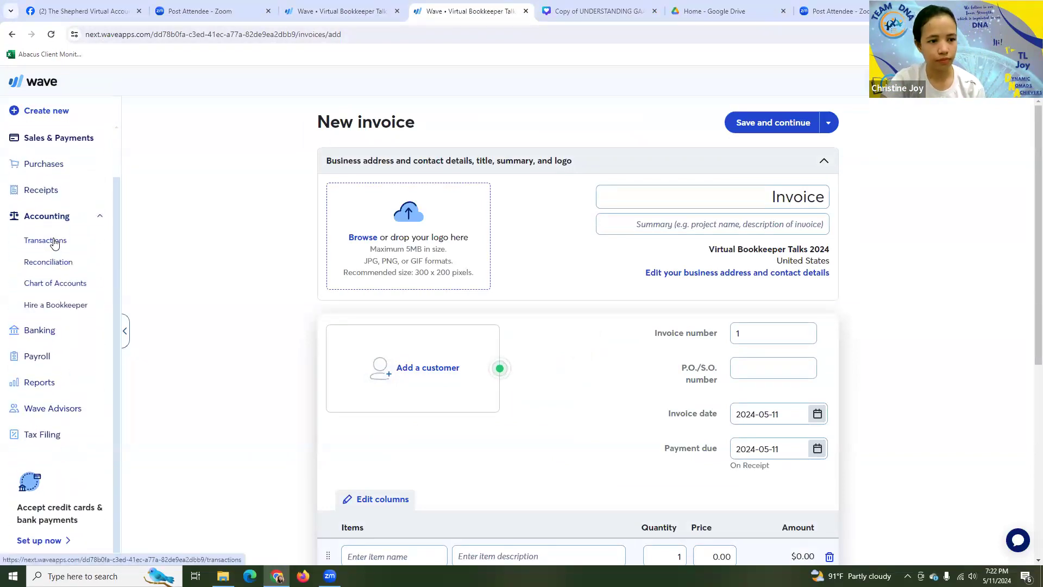
pyautogui.click(52, 240)
pyautogui.click(565, 102)
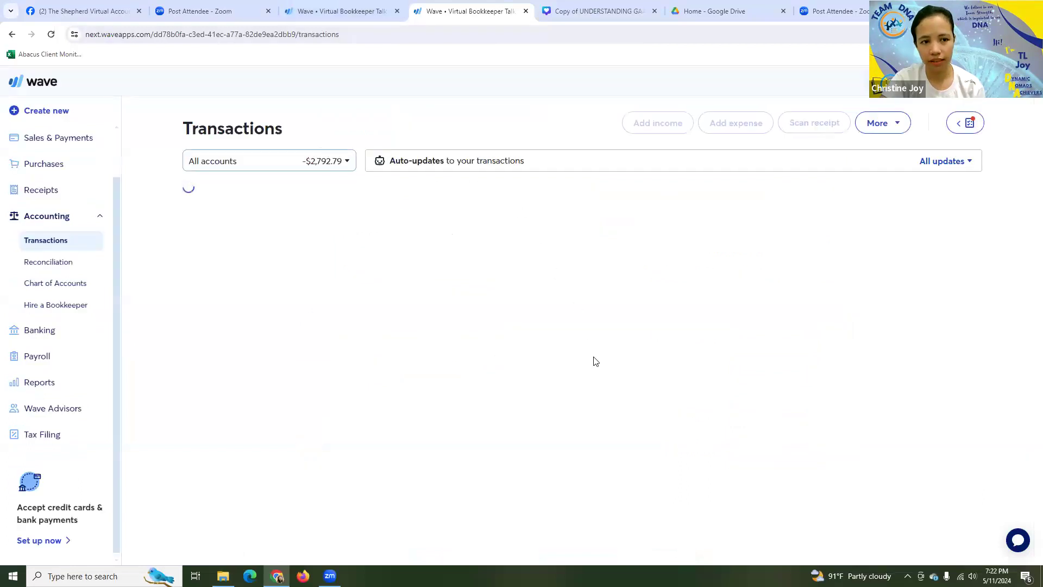
pyautogui.scroll(-1, 581, 408)
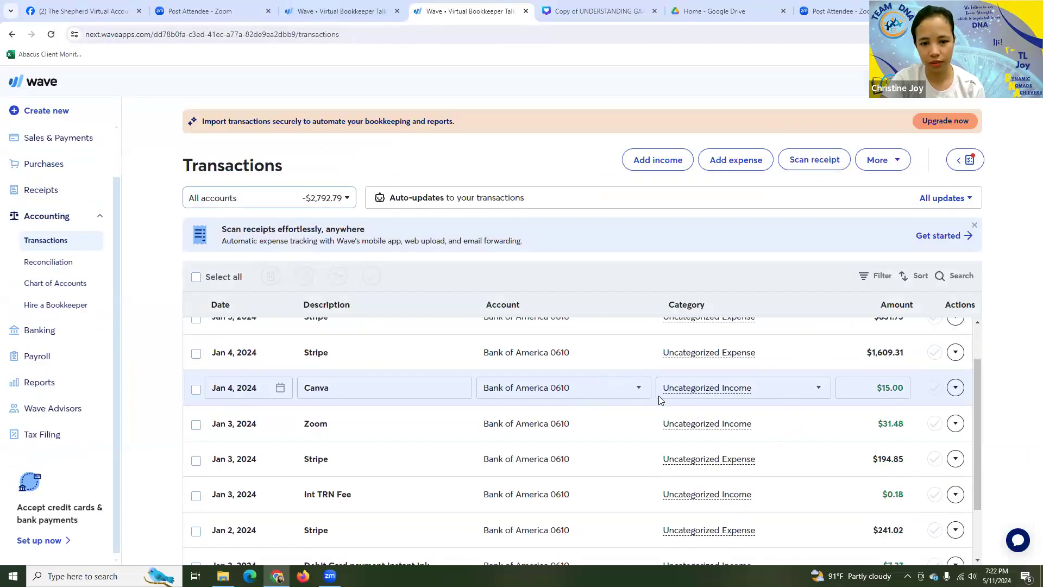
pyautogui.scroll(-1, 658, 398)
pyautogui.scroll(2, 735, 423)
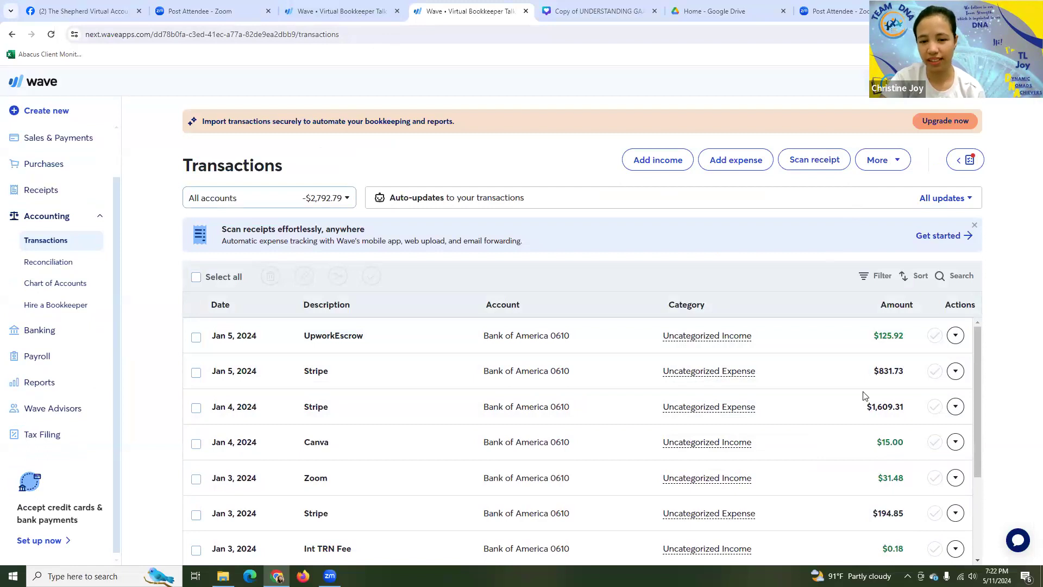
pyautogui.click(955, 478)
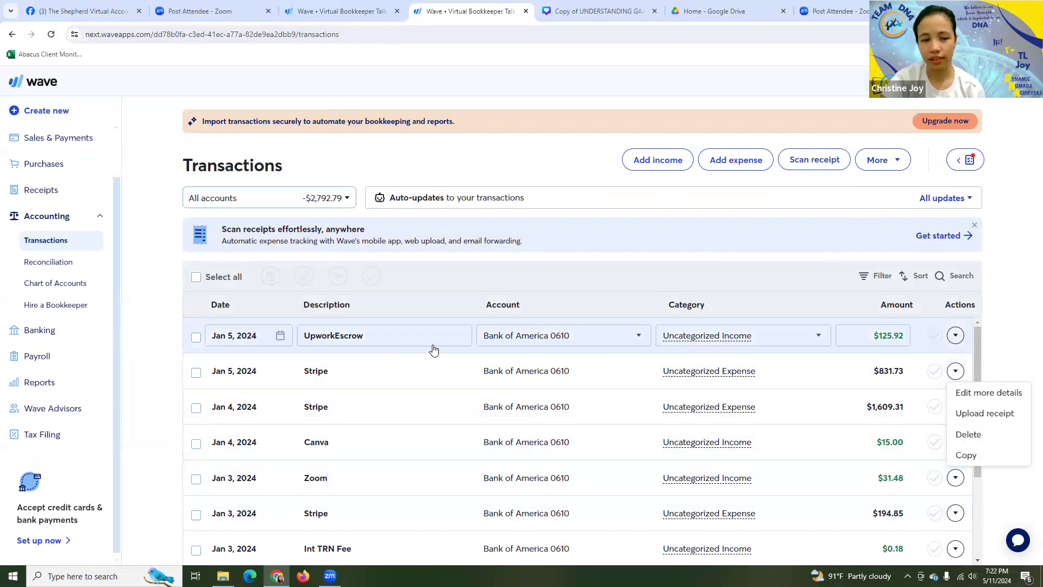
# Step: Return to the Stripe Customer invoice draft in the original tab and review its header, customer, date and item sections
pyautogui.click(342, 11)
pyautogui.scroll(3, 478, 331)
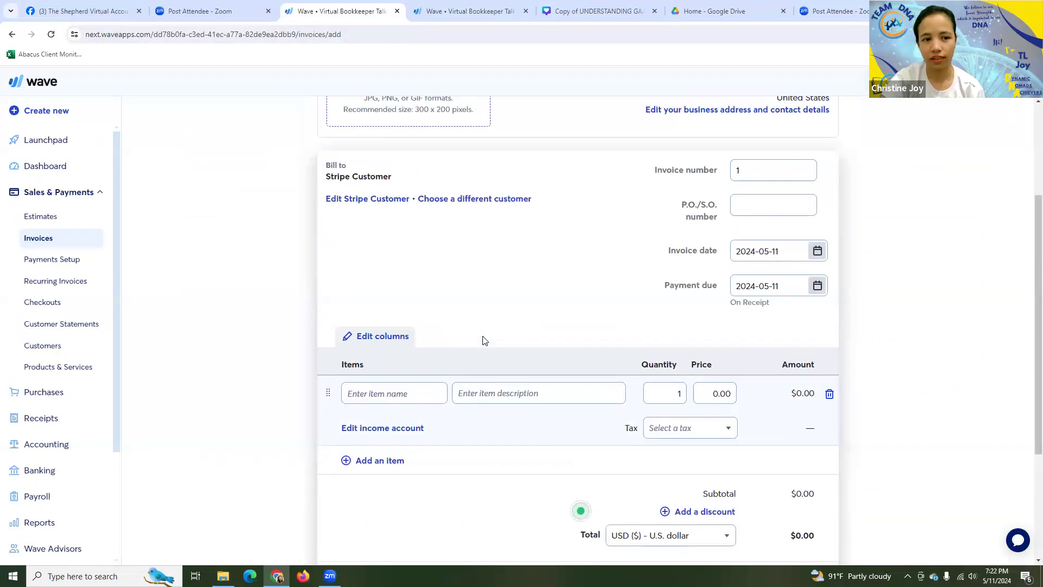
pyautogui.scroll(3, 484, 340)
pyautogui.scroll(-3, 491, 315)
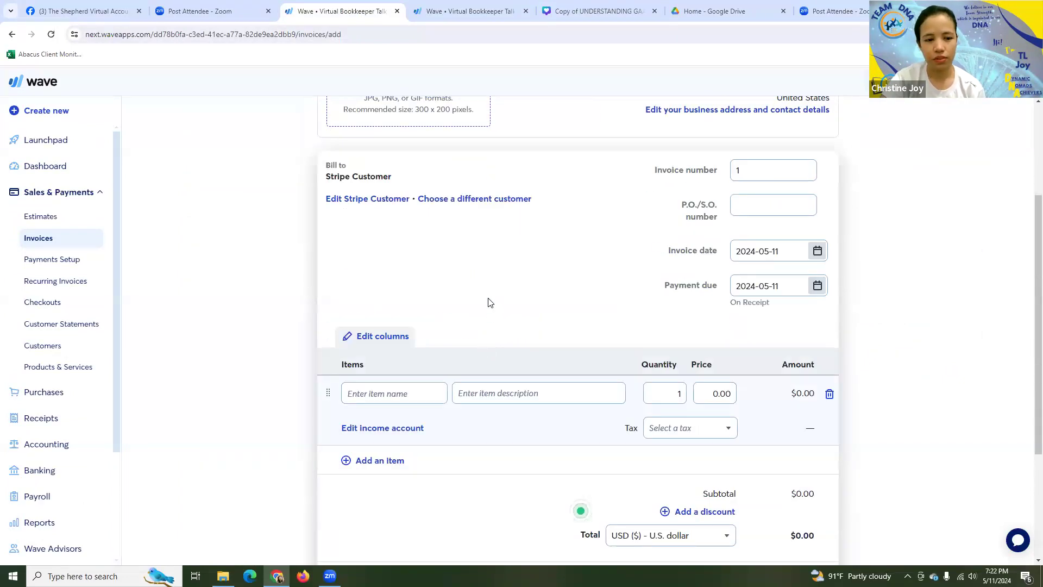
pyautogui.scroll(-2, 490, 302)
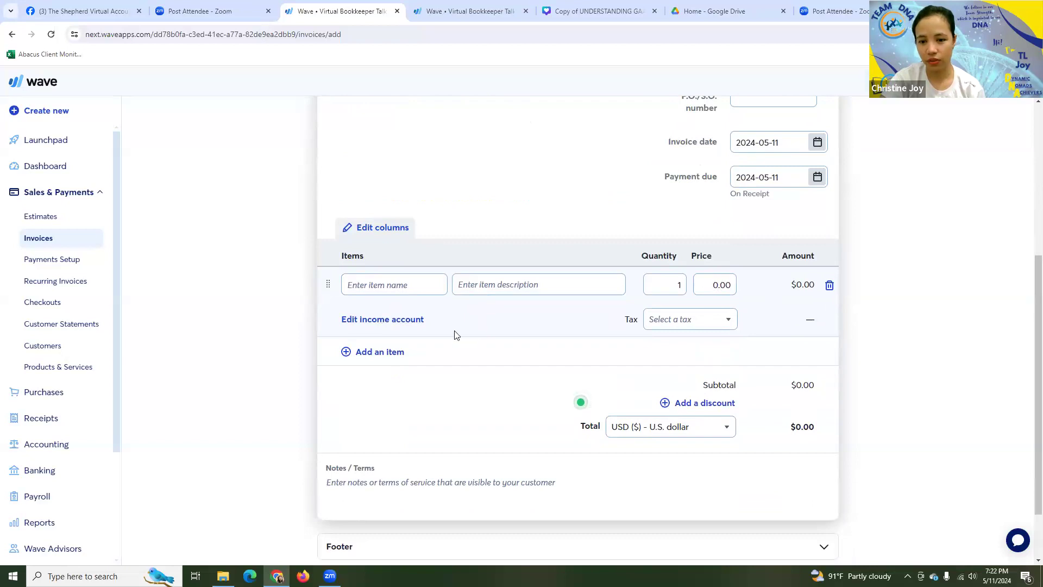
pyautogui.scroll(2, 513, 369)
pyautogui.scroll(2, 520, 326)
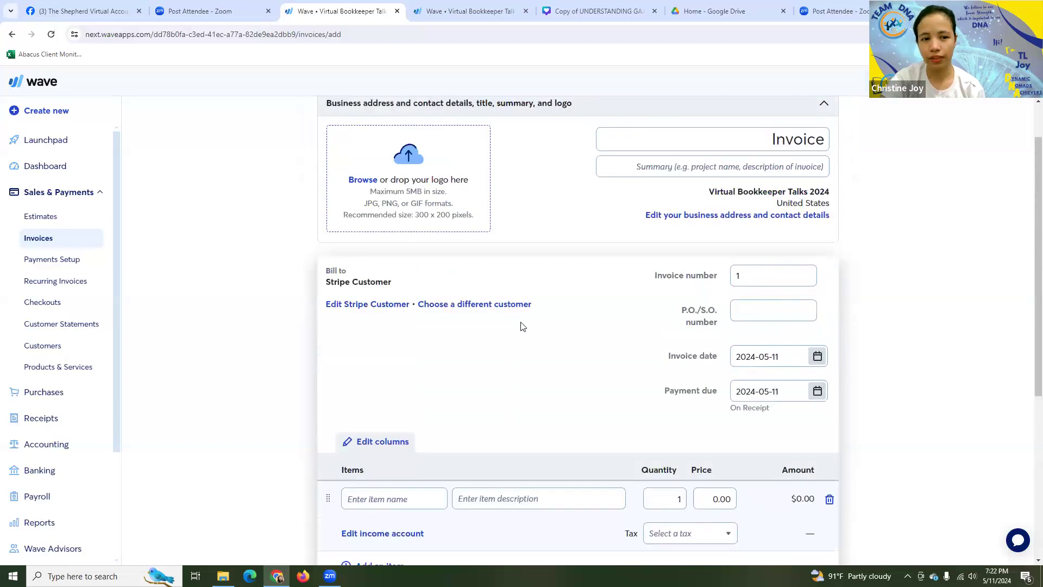
pyautogui.scroll(1, 537, 315)
pyautogui.scroll(-1, 539, 324)
pyautogui.scroll(-1, 539, 330)
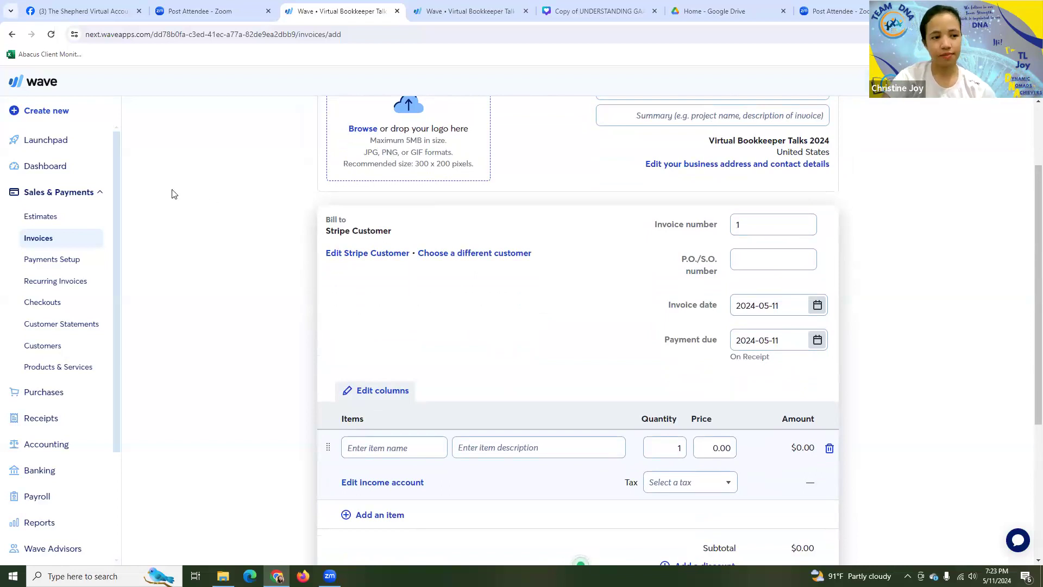
# Step: Switch to the Canva presentation, dismiss the rating prompt, advance the video to the filled-in invoice example and show it full screen
pyautogui.click(435, 8)
pyautogui.click(597, 15)
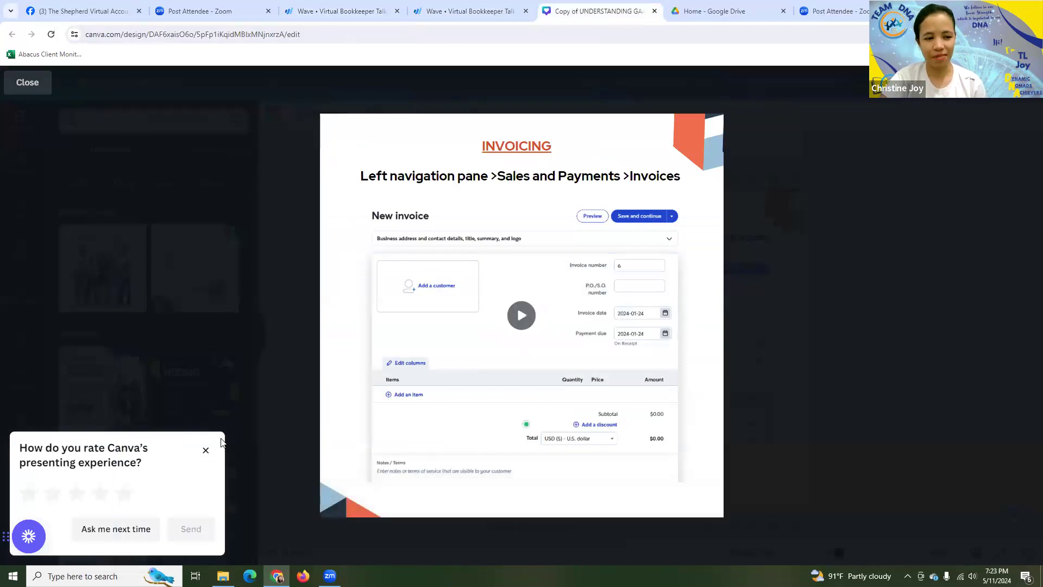
pyautogui.click(206, 450)
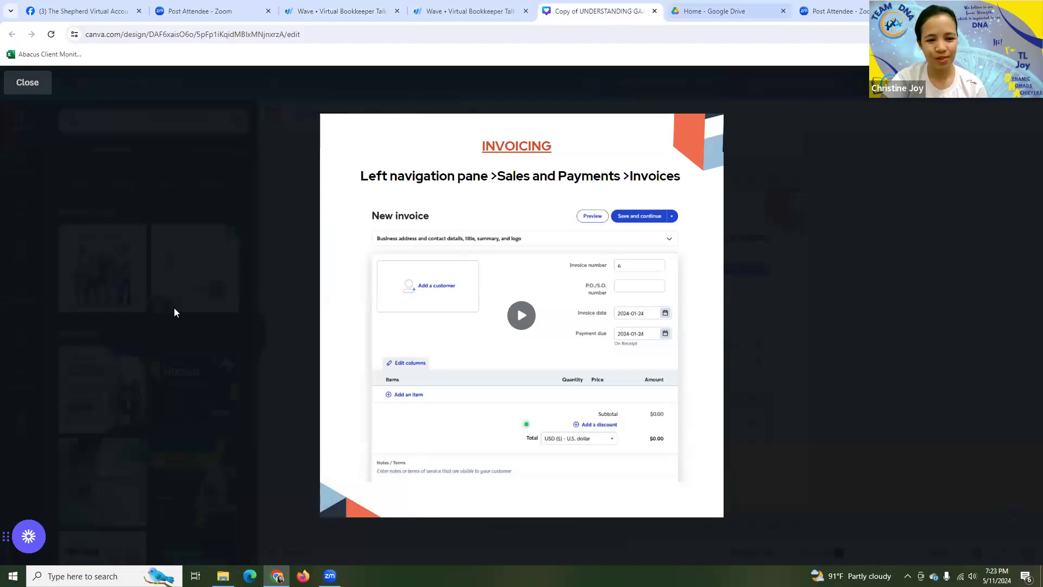
pyautogui.moveTo(429, 428)
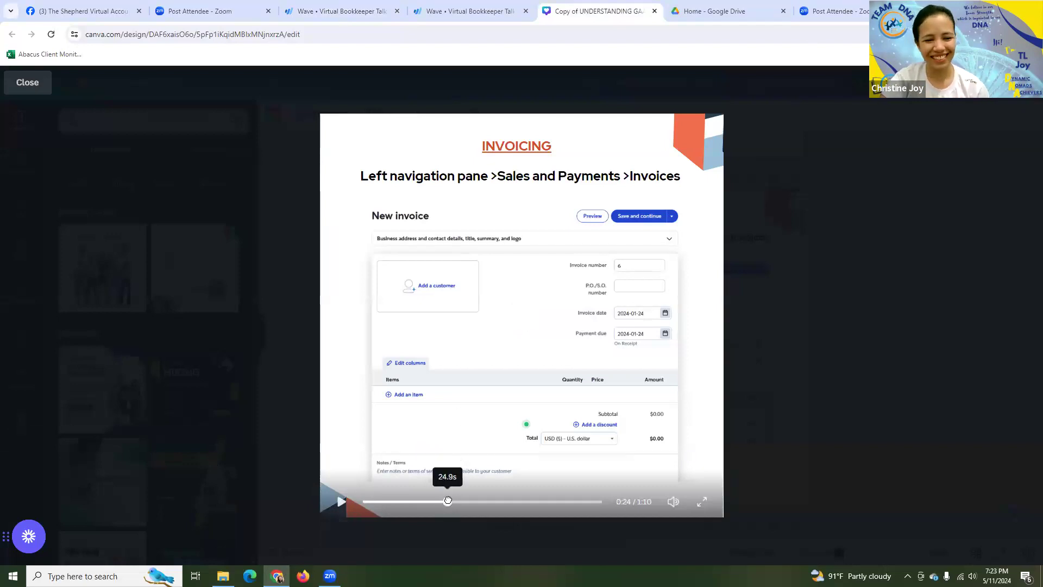
pyautogui.click(449, 501)
pyautogui.moveTo(451, 501); pyautogui.dragTo(457, 501)
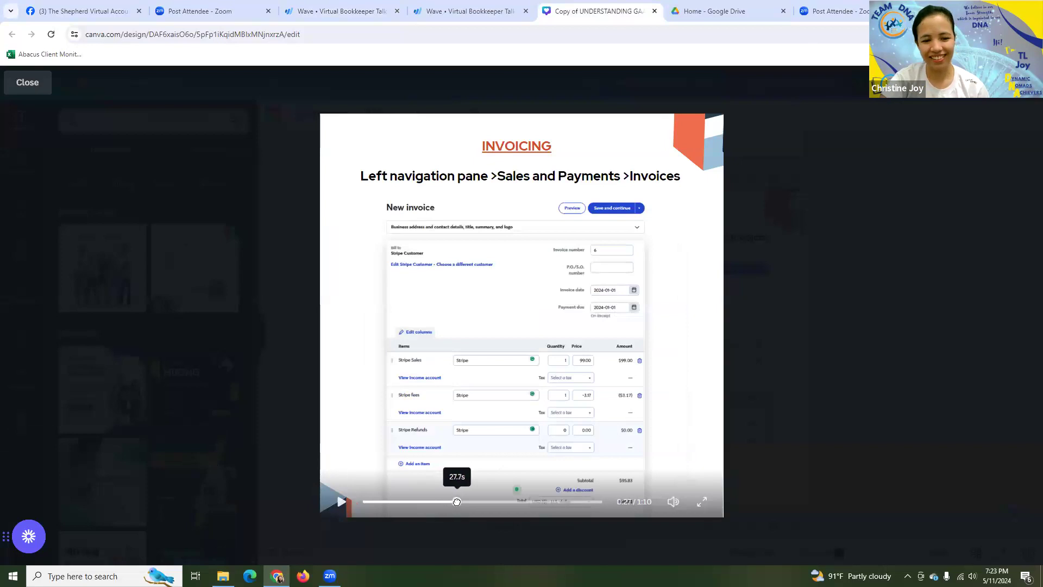
pyautogui.click(702, 502)
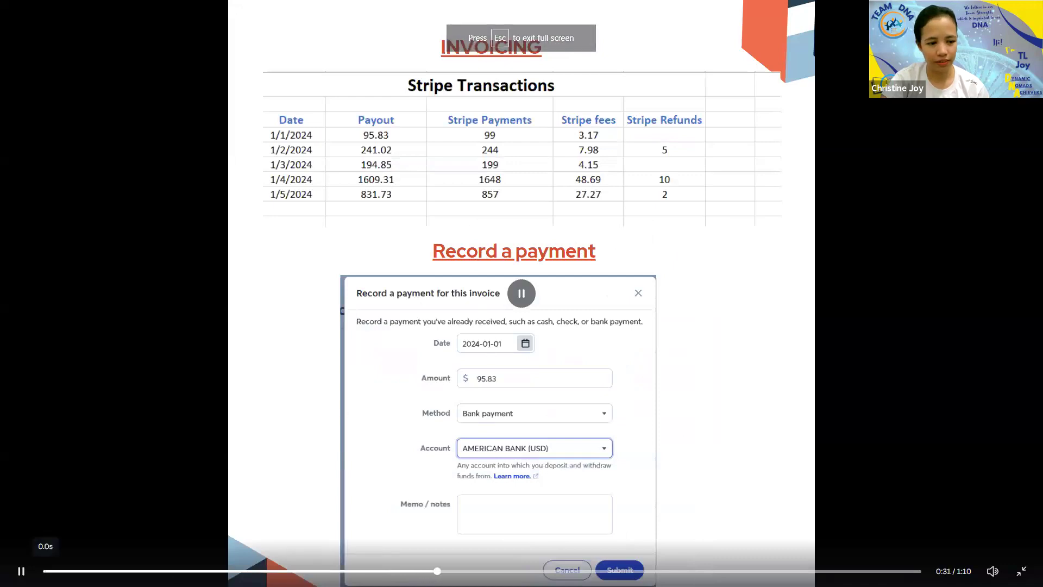
# Step: Pause the video, compare the filled-in invoice with the Stripe Transactions table, and exit full screen on the table
pyautogui.press('space')
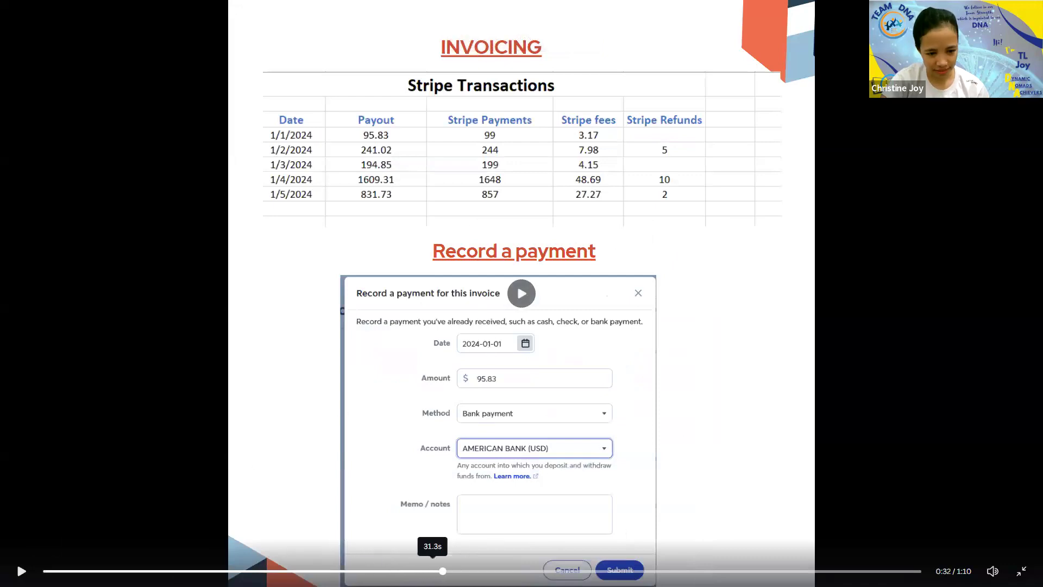
pyautogui.click(434, 571)
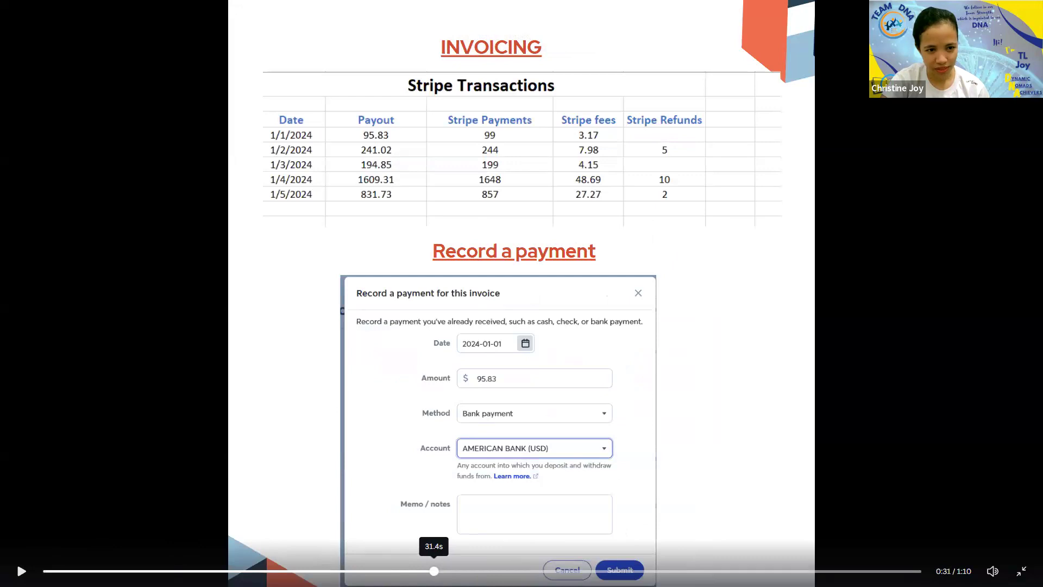
pyautogui.click(421, 571)
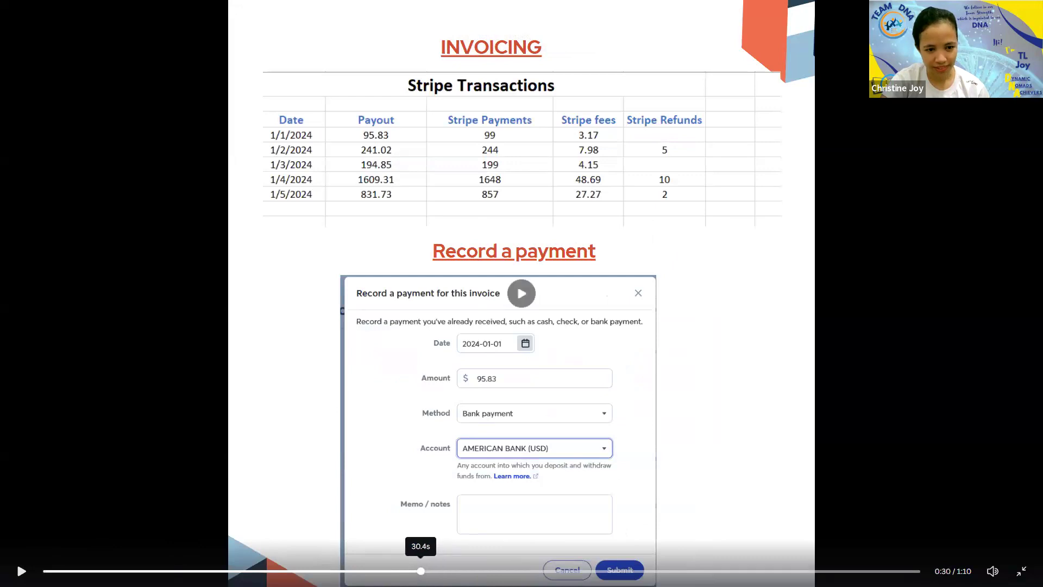
pyautogui.click(405, 571)
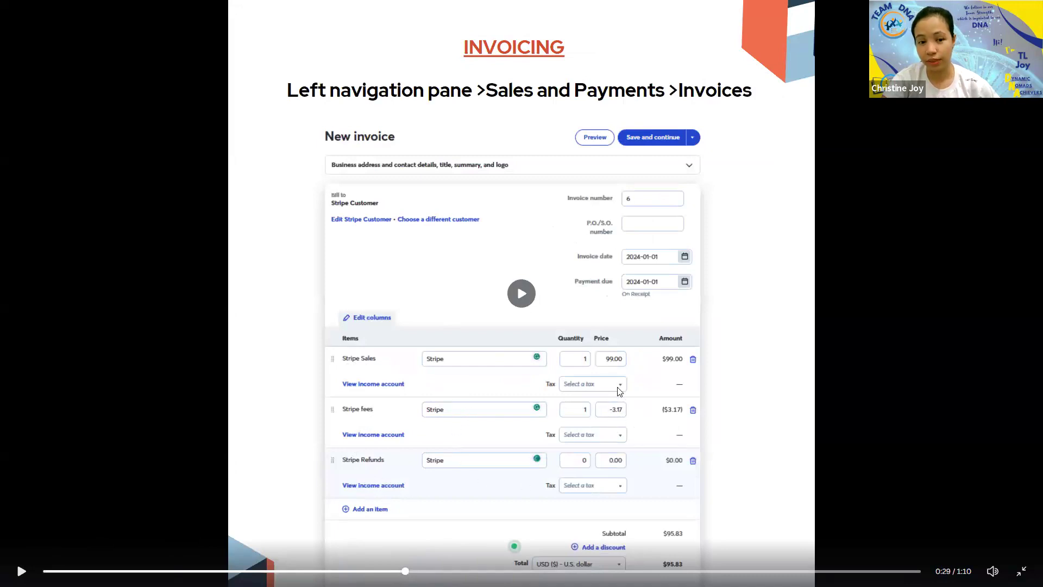
pyautogui.click(414, 571)
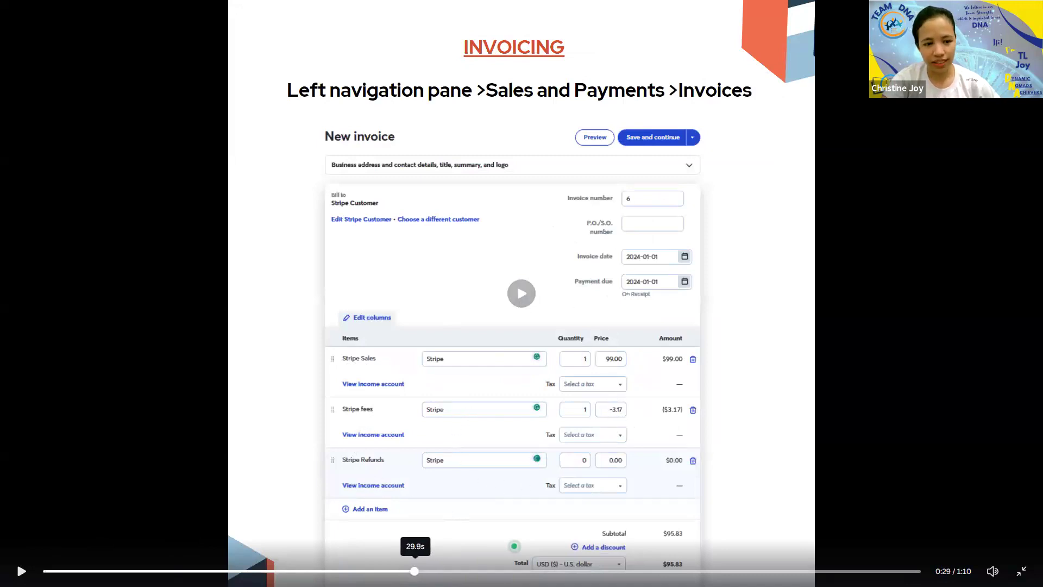
pyautogui.click(426, 571)
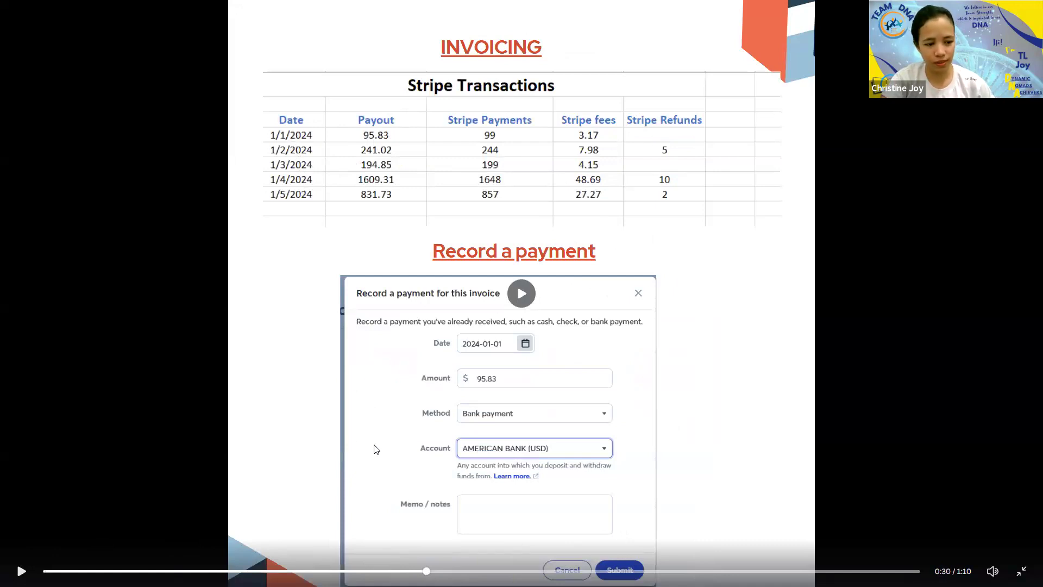
pyautogui.press('Escape')
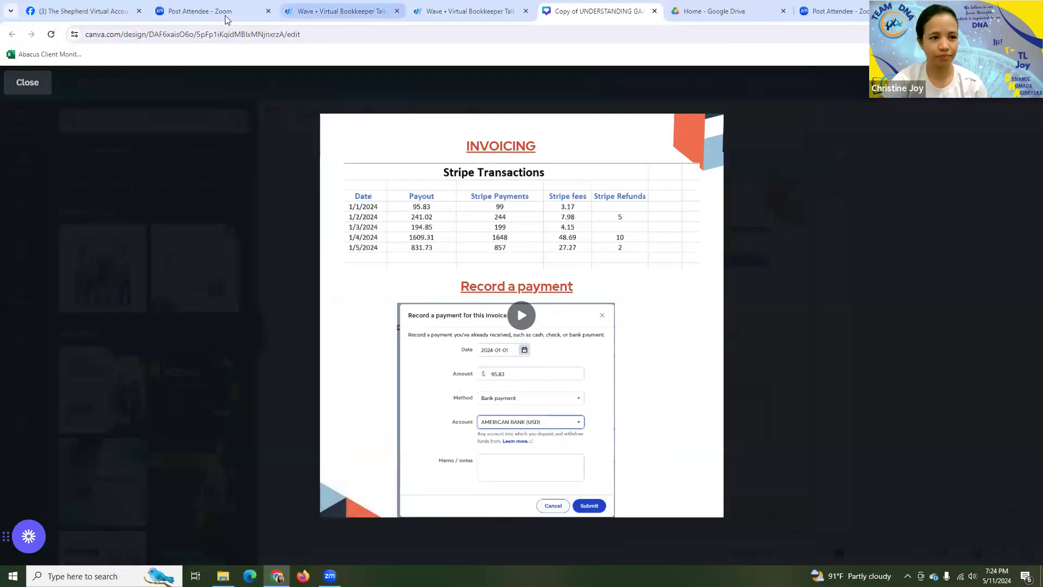
# Step: Switch back to the Wave invoice draft and examine its invoice number, invoice date, payment due and item fields
pyautogui.click(340, 11)
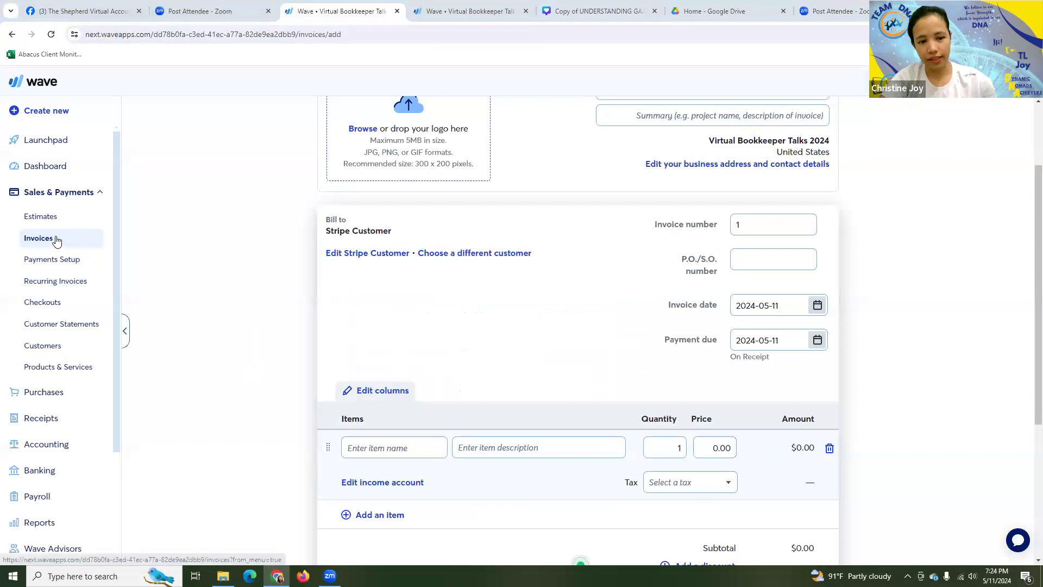
pyautogui.scroll(-4, 593, 332)
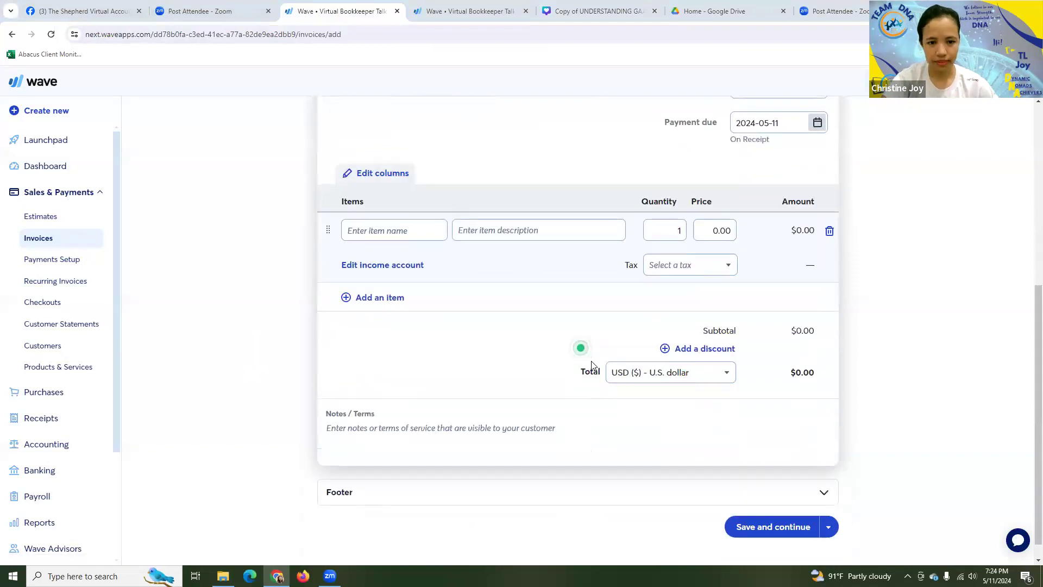
pyautogui.scroll(5, 597, 326)
pyautogui.scroll(1, 566, 308)
pyautogui.scroll(-1, 566, 308)
pyautogui.scroll(-1, 568, 308)
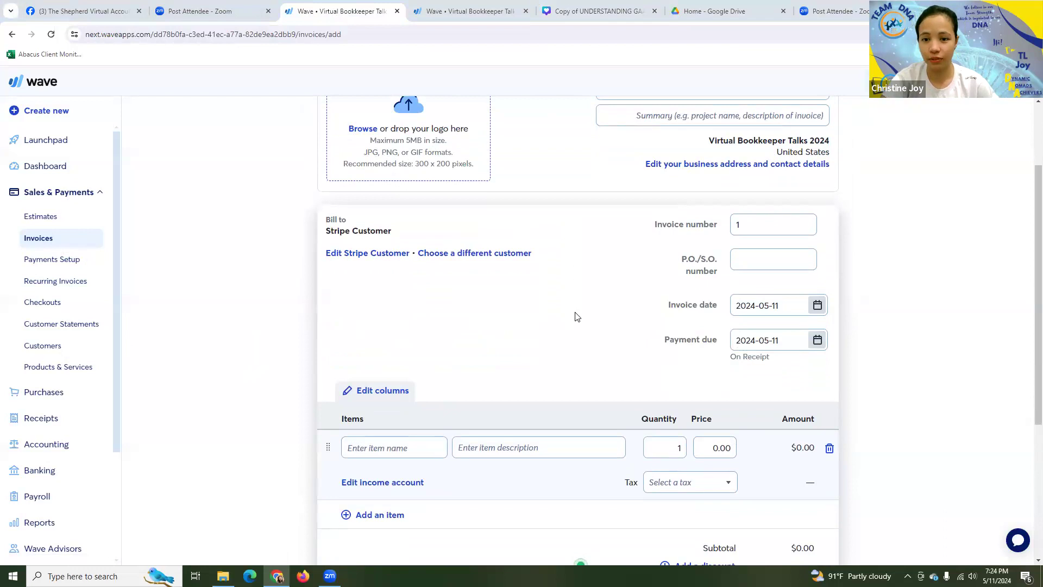
pyautogui.scroll(-1, 634, 291)
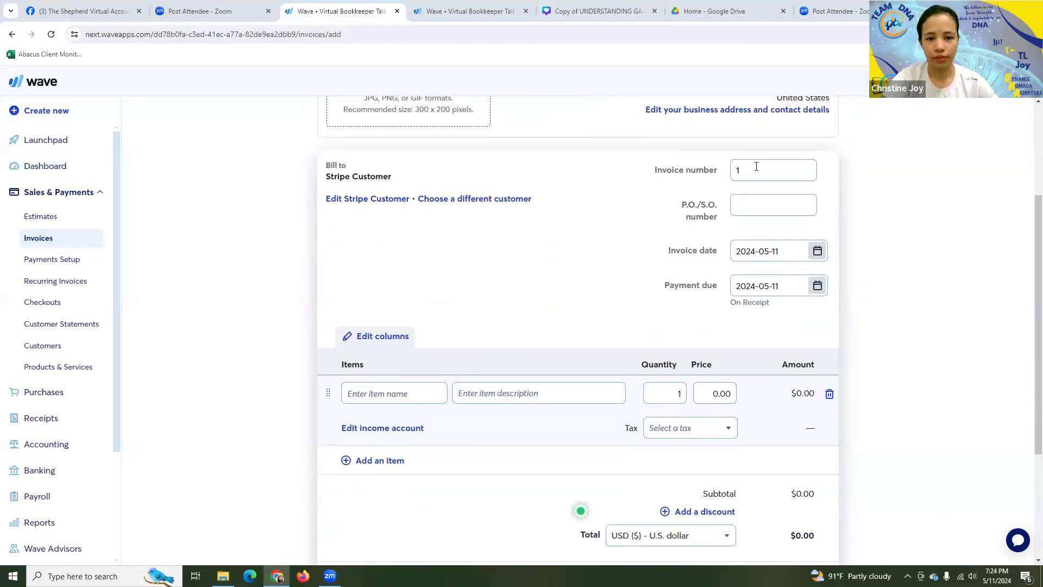
pyautogui.scroll(-1, 741, 202)
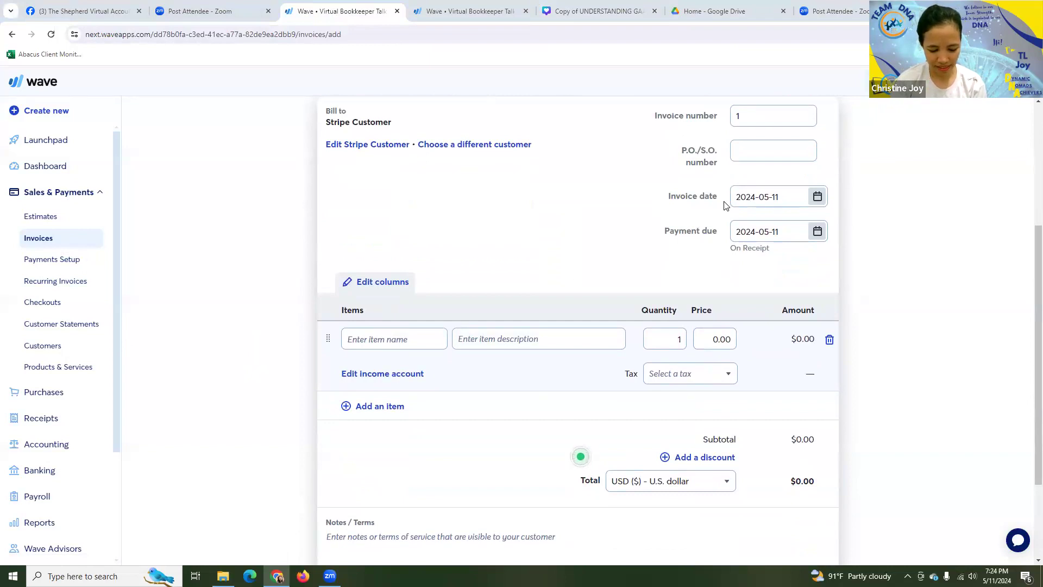
# Step: Check the first transaction's date in the Canva Stripe Transactions table, then return to the Wave draft and set the invoice date to 2024-01-01
pyautogui.click(617, 16)
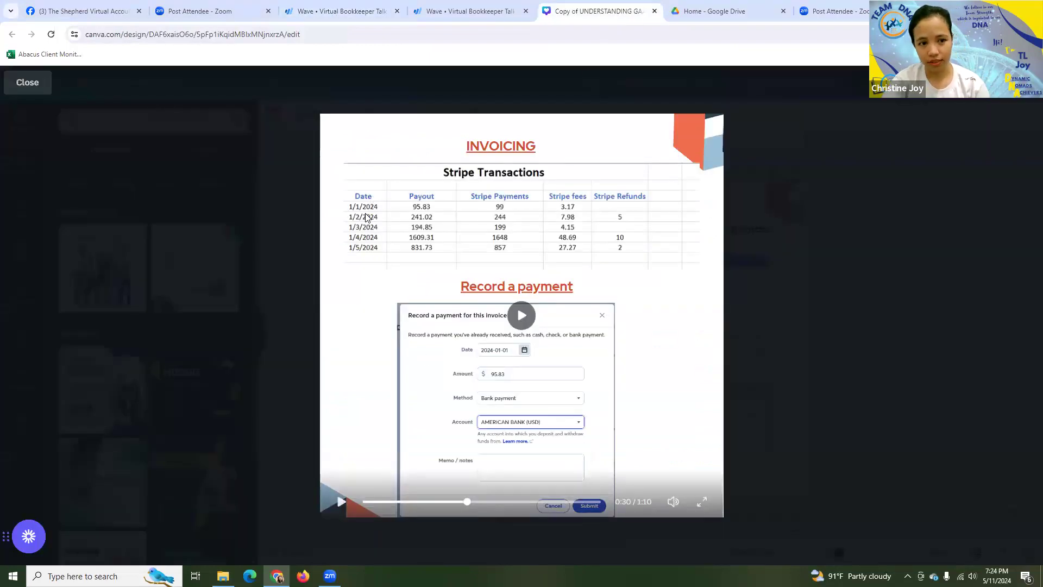
pyautogui.click(343, 13)
pyautogui.click(817, 197)
pyautogui.click(799, 230)
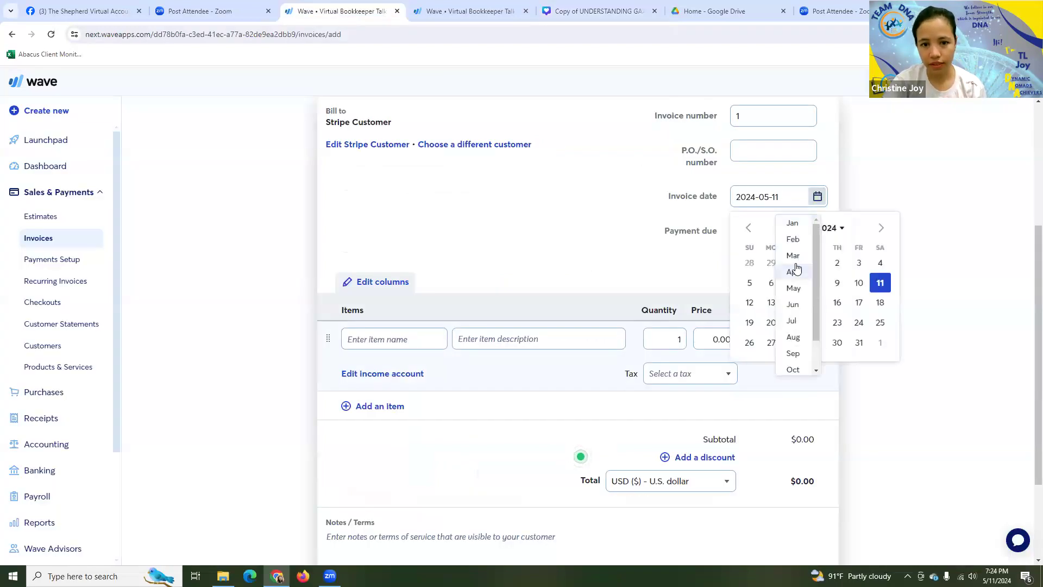
pyautogui.click(791, 226)
pyautogui.click(772, 264)
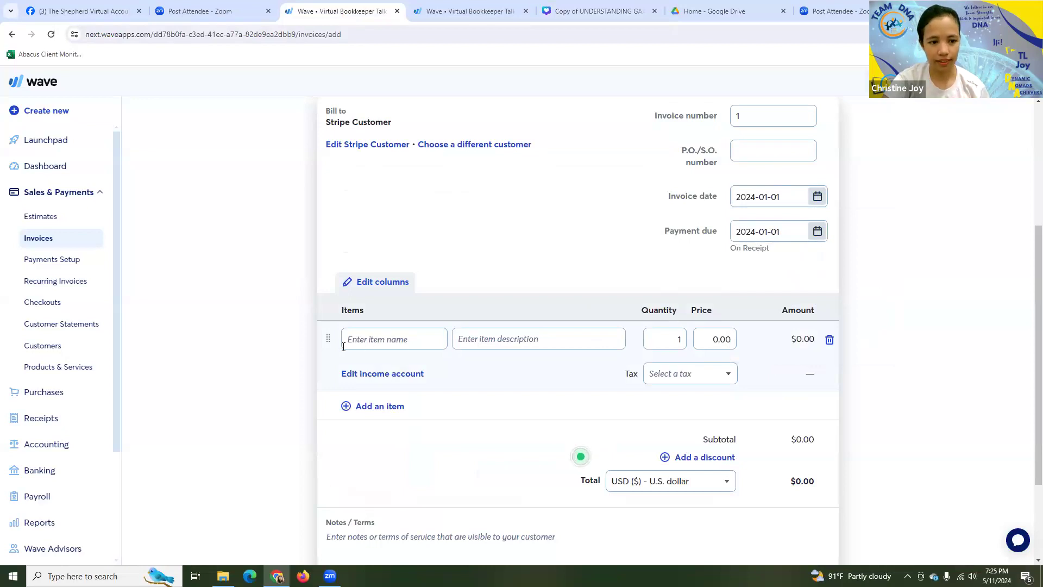
# Step: Enter "Stripe Sa" as the first item's name and assign the line to the Stripe Sales income account
pyautogui.click(389, 341)
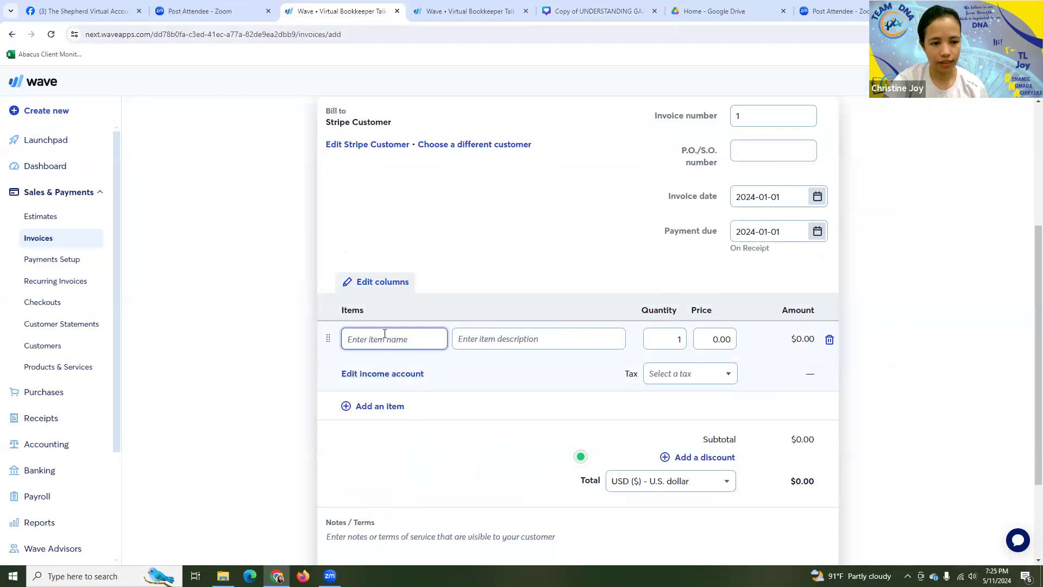
pyautogui.write('Stripe Sa')
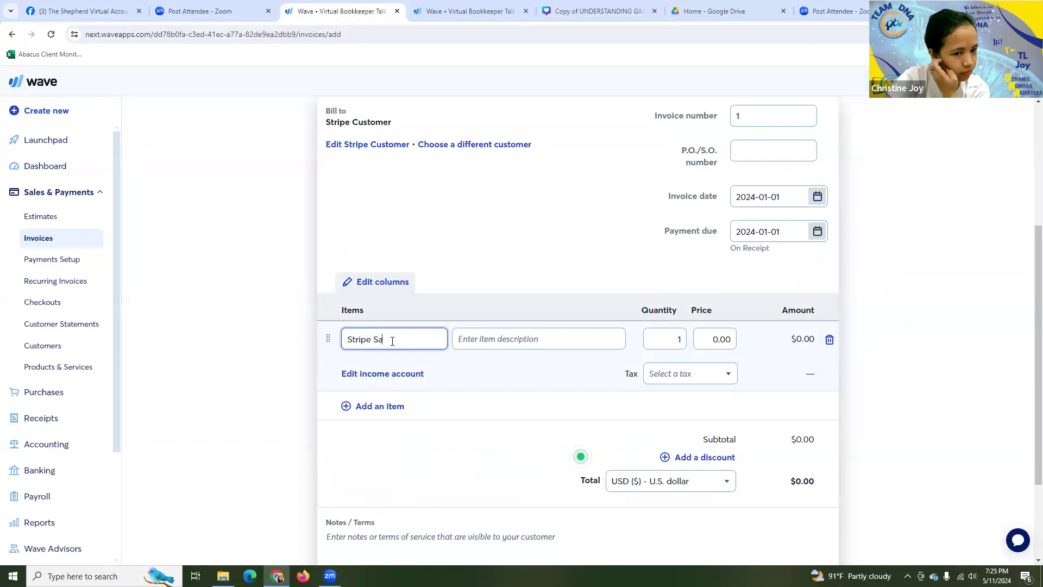
pyautogui.click(366, 374)
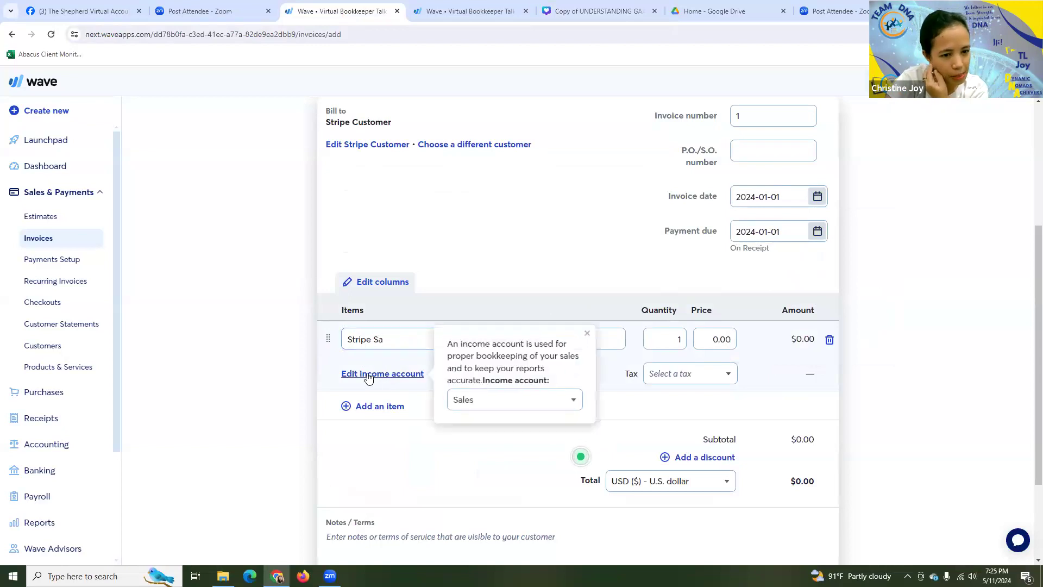
pyautogui.click(572, 401)
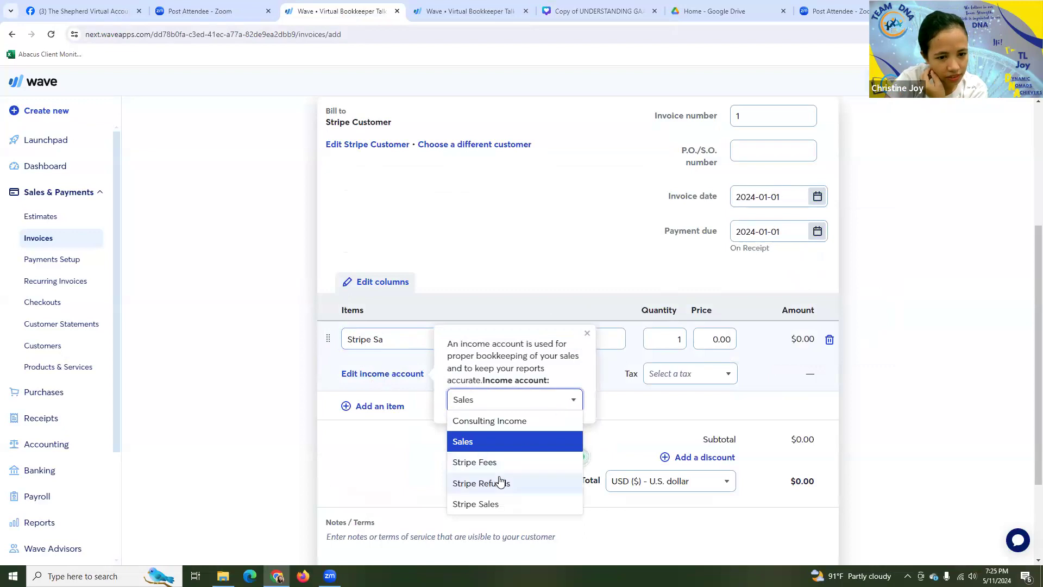
pyautogui.click(494, 504)
pyautogui.click(440, 461)
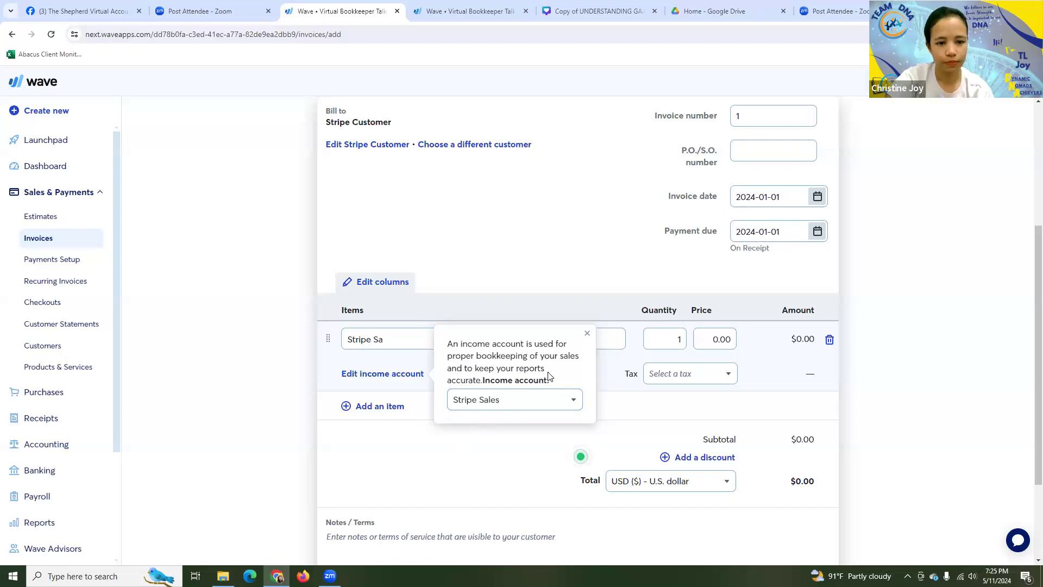
pyautogui.click(586, 335)
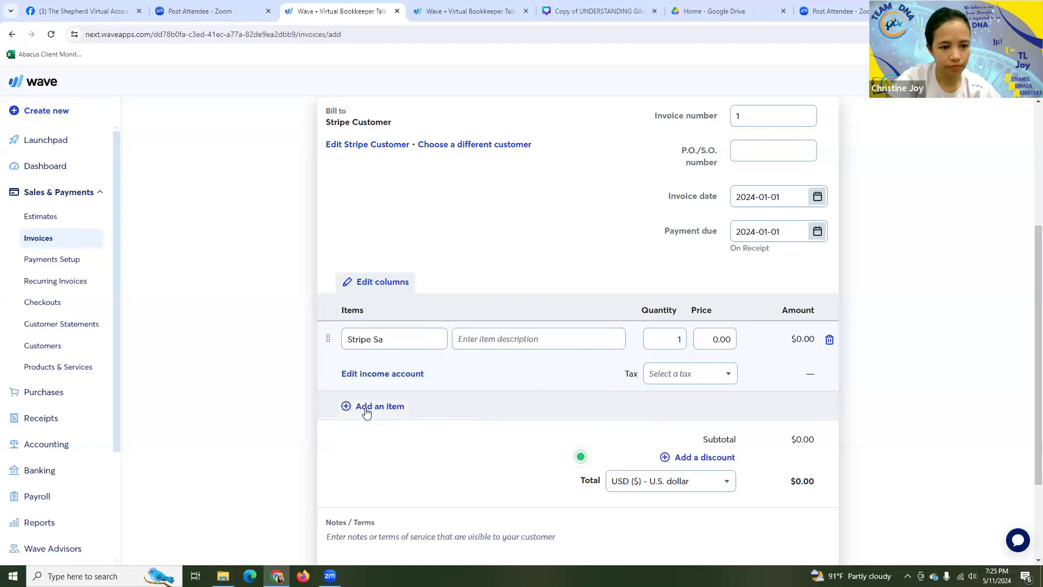
# Step: Add two more blank item lines to the invoice below the first item
pyautogui.click(348, 406)
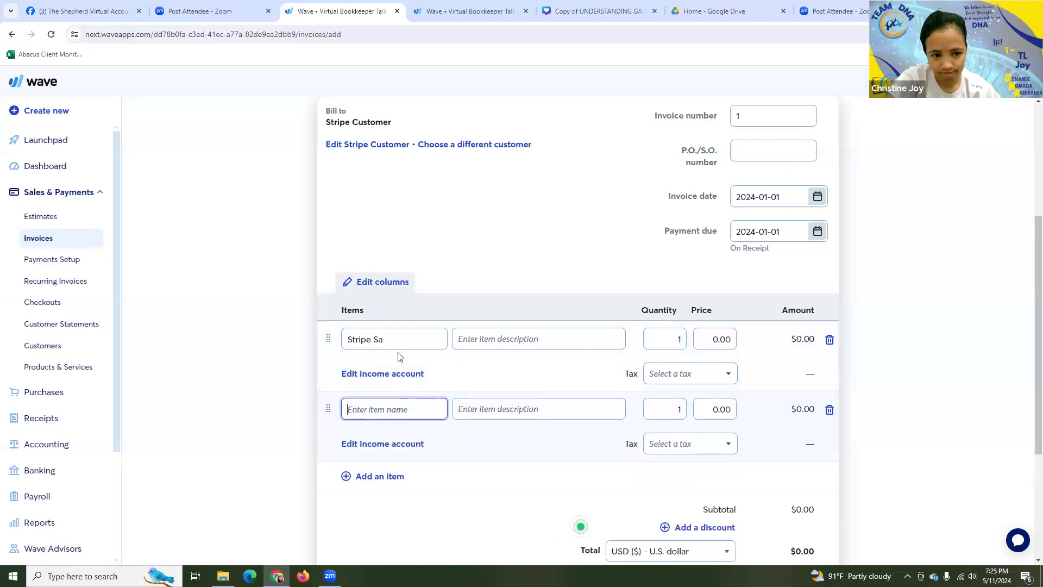
pyautogui.click(352, 479)
pyautogui.scroll(-2, 467, 460)
pyautogui.scroll(1, 465, 459)
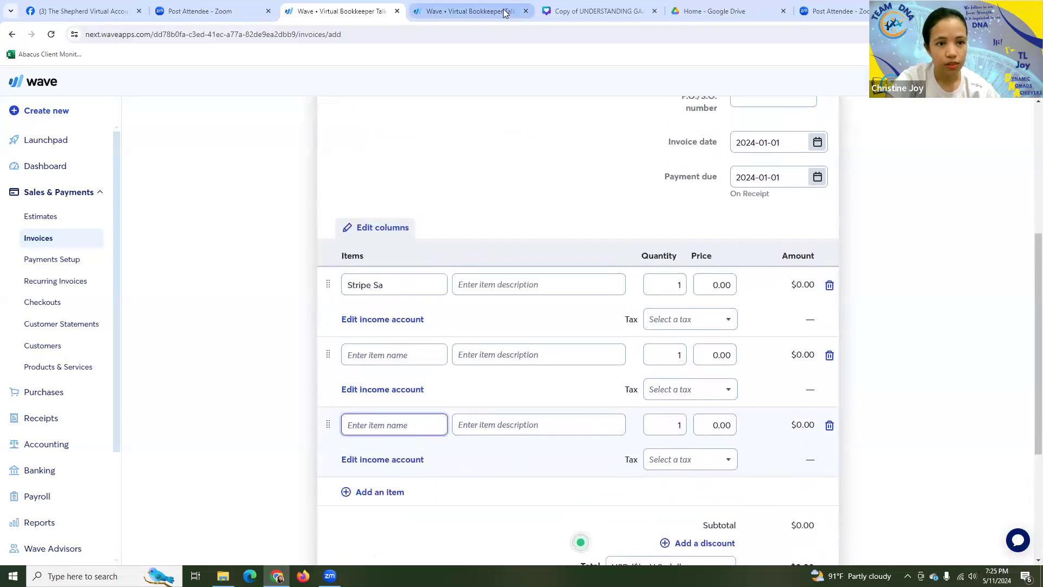
# Step: Switch to the Canva presentation and move the video back to the filled-in invoice example to check its item names
pyautogui.click(474, 12)
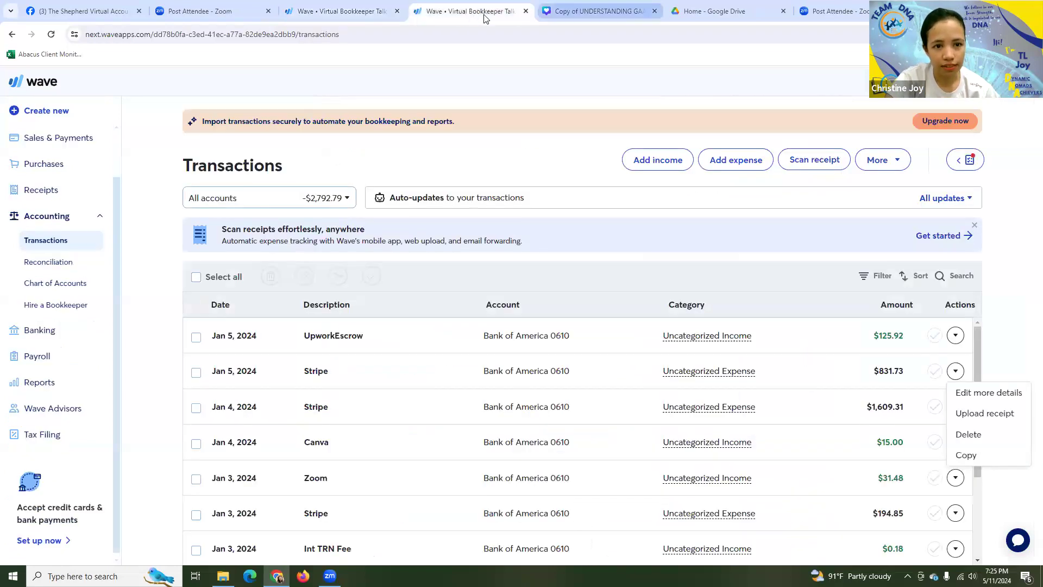
pyautogui.click(598, 11)
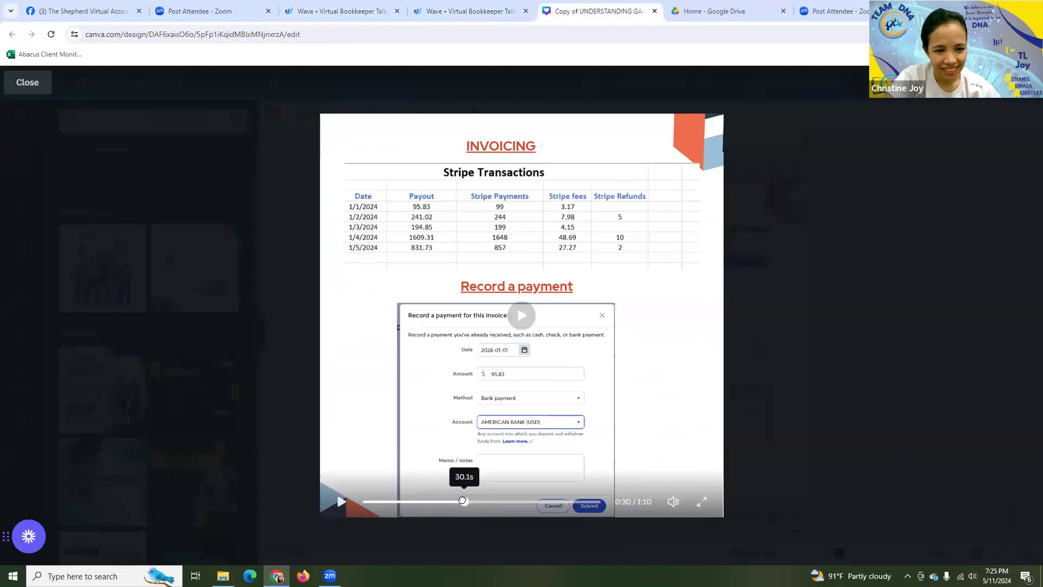
pyautogui.click(460, 501)
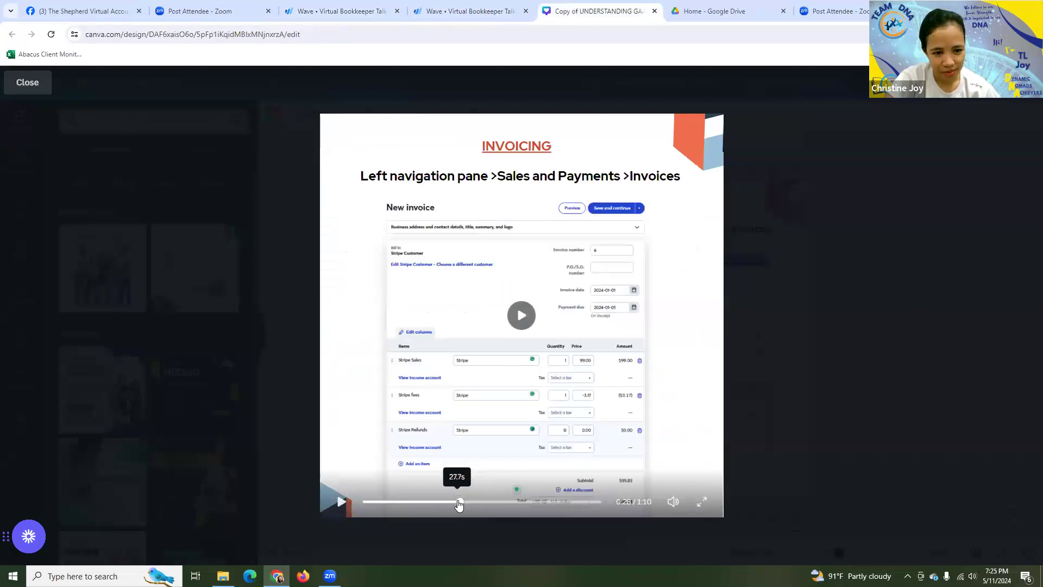
# Step: Return to the Wave invoice draft and complete the first item's name as "Stripe Sales"
pyautogui.click(326, 11)
pyautogui.click(387, 285)
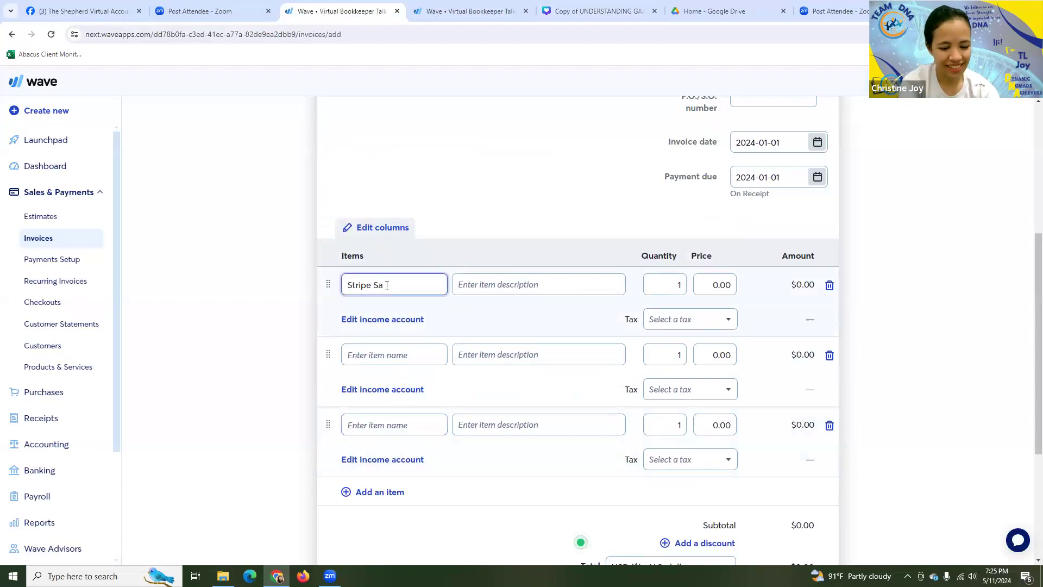
pyautogui.write('es')
pyautogui.click(387, 355)
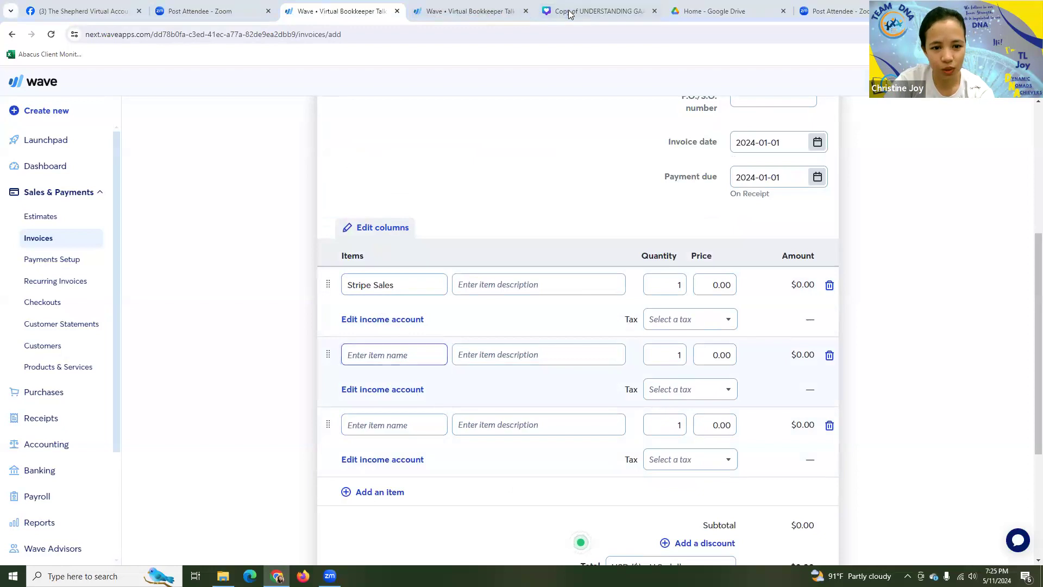
# Step: Compare the example invoice's lines with the Stripe Transactions table in the Canva video, then return to the Wave draft
pyautogui.click(598, 11)
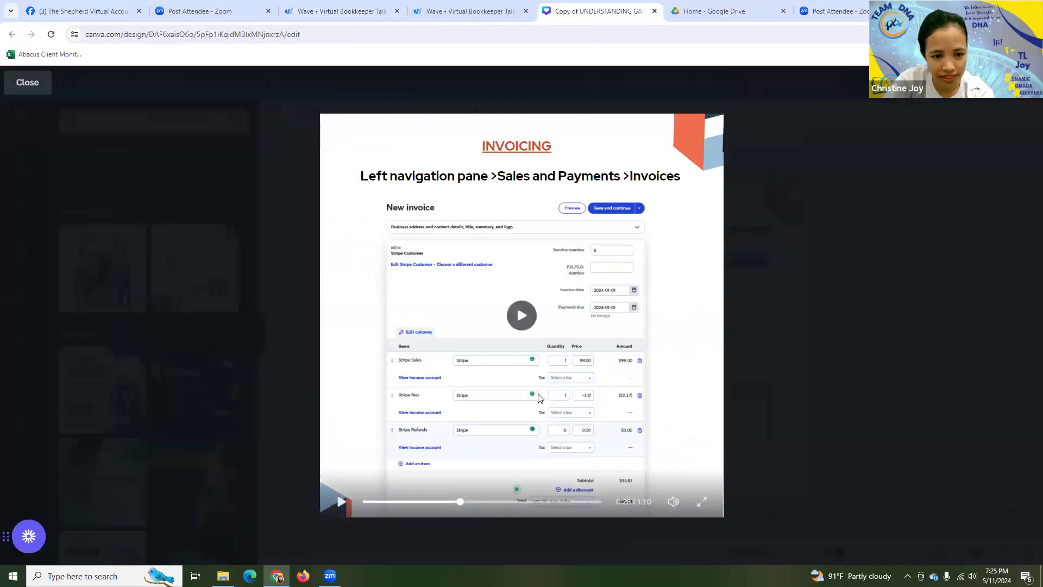
pyautogui.click(468, 501)
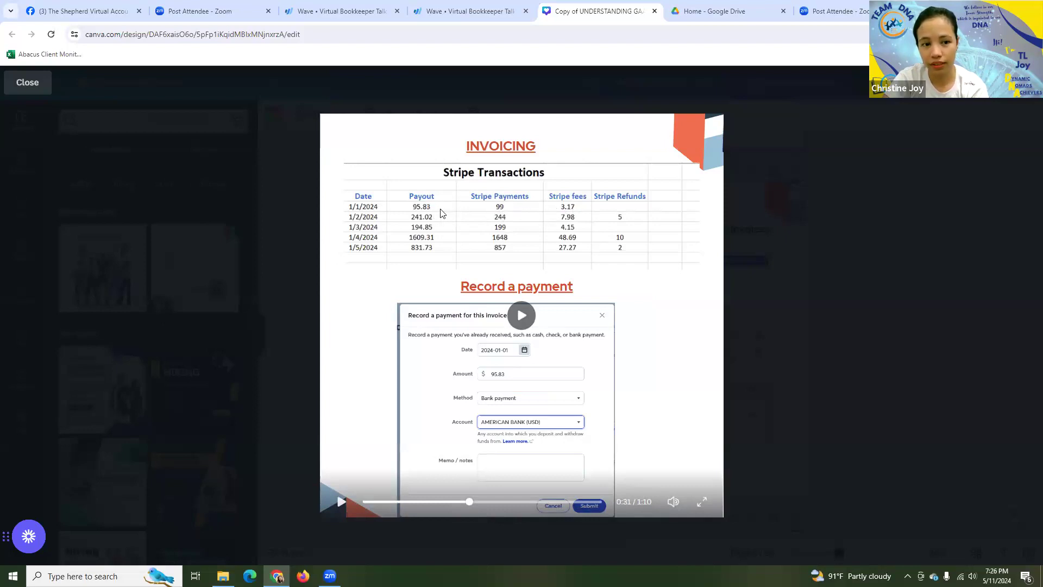
pyautogui.click(323, 11)
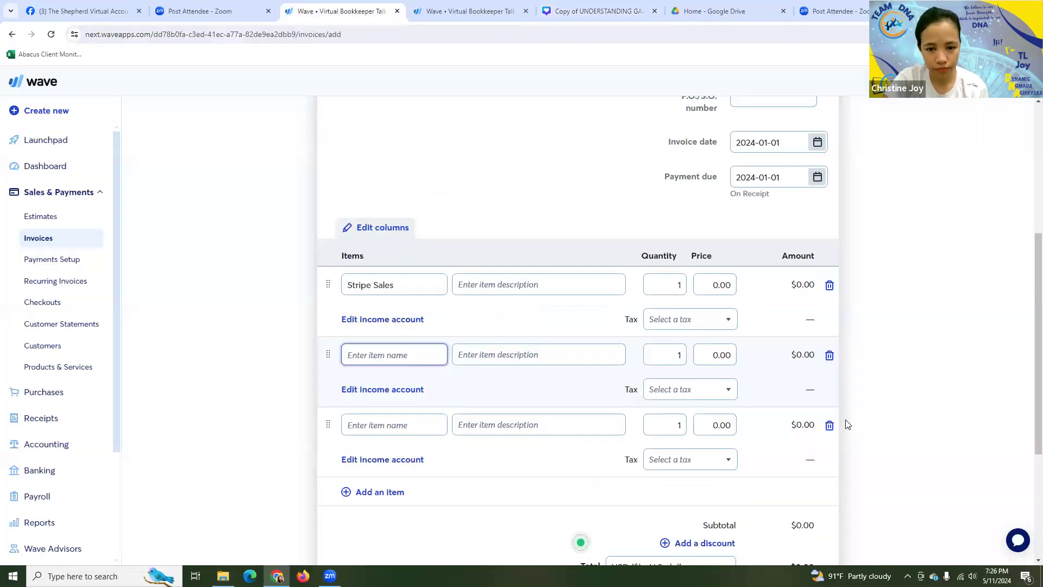
# Step: Delete the empty third item line and name the second item "Stripe fees"
pyautogui.click(829, 425)
pyautogui.click(405, 356)
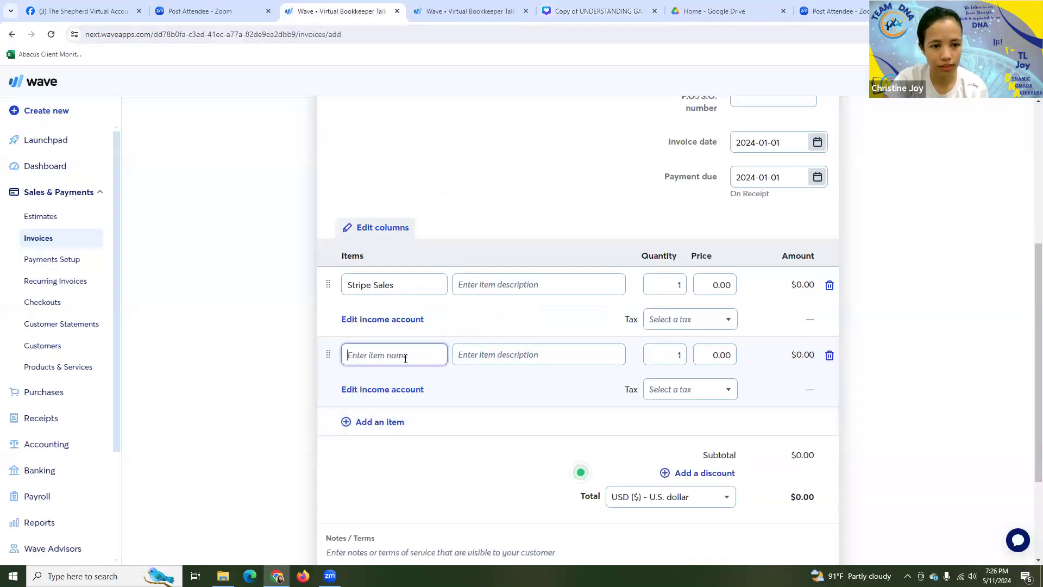
pyautogui.write('Str')
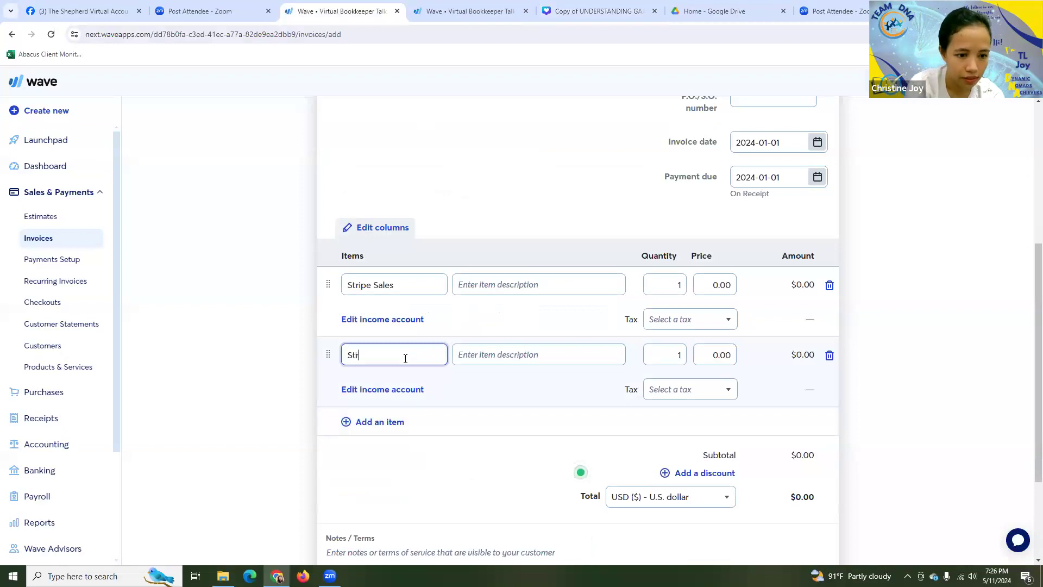
pyautogui.write('ipe')
pyautogui.write(' fees')
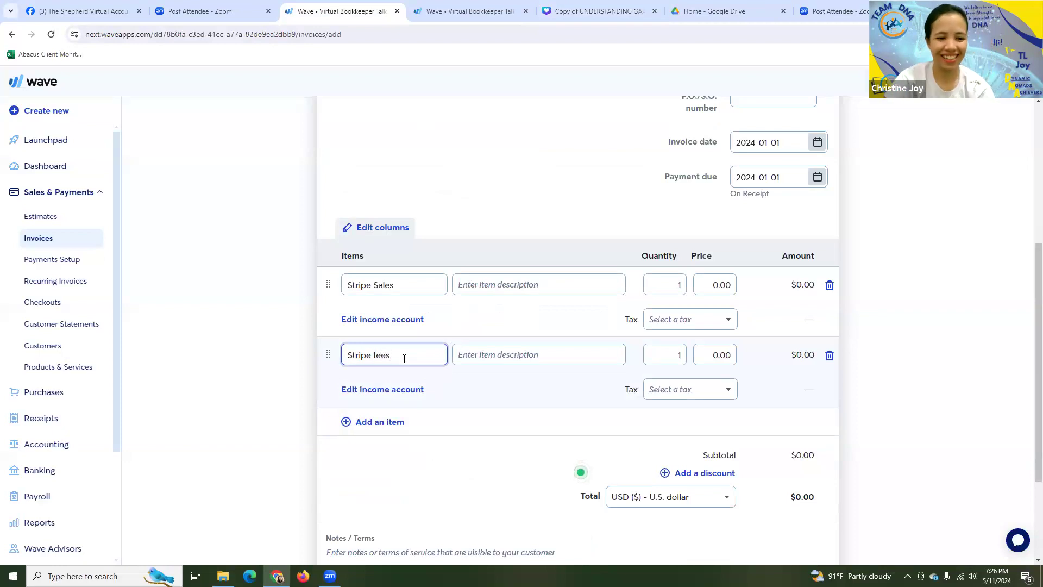
# Step: Assign the second item to the Stripe Fees income account and close the account selector
pyautogui.click(383, 389)
pyautogui.click(567, 419)
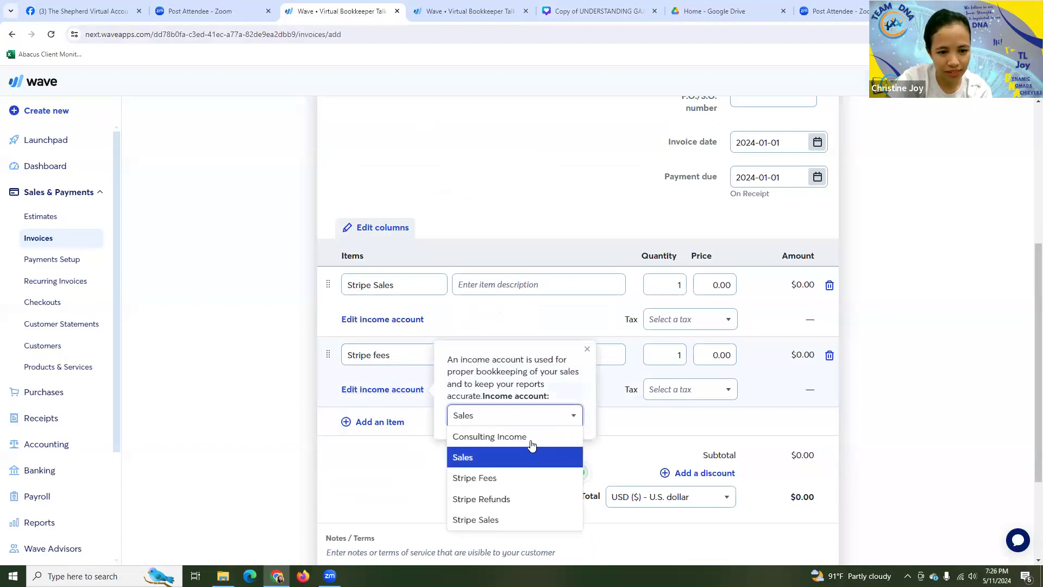
pyautogui.click(505, 478)
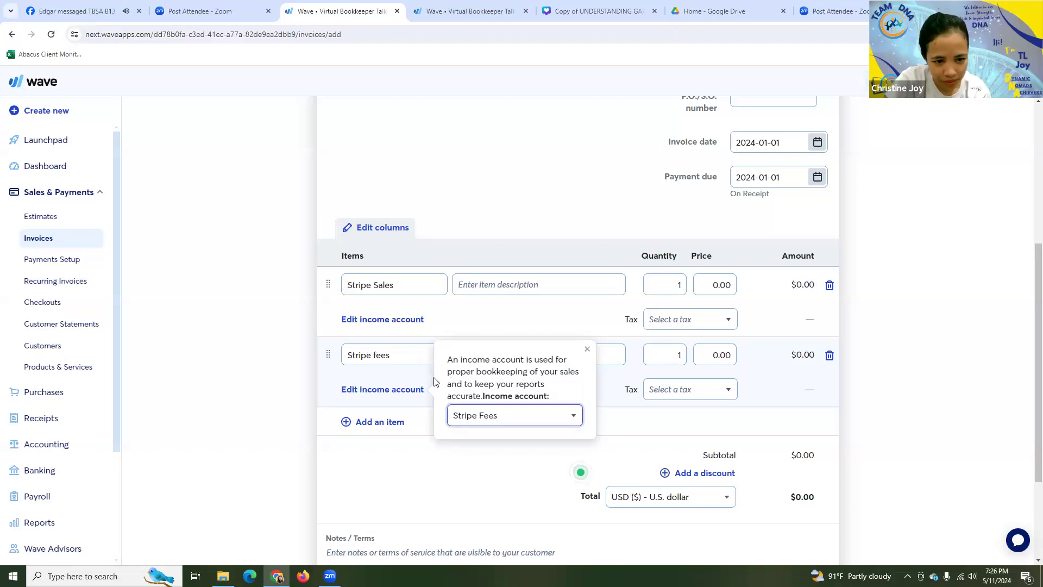
pyautogui.click(434, 461)
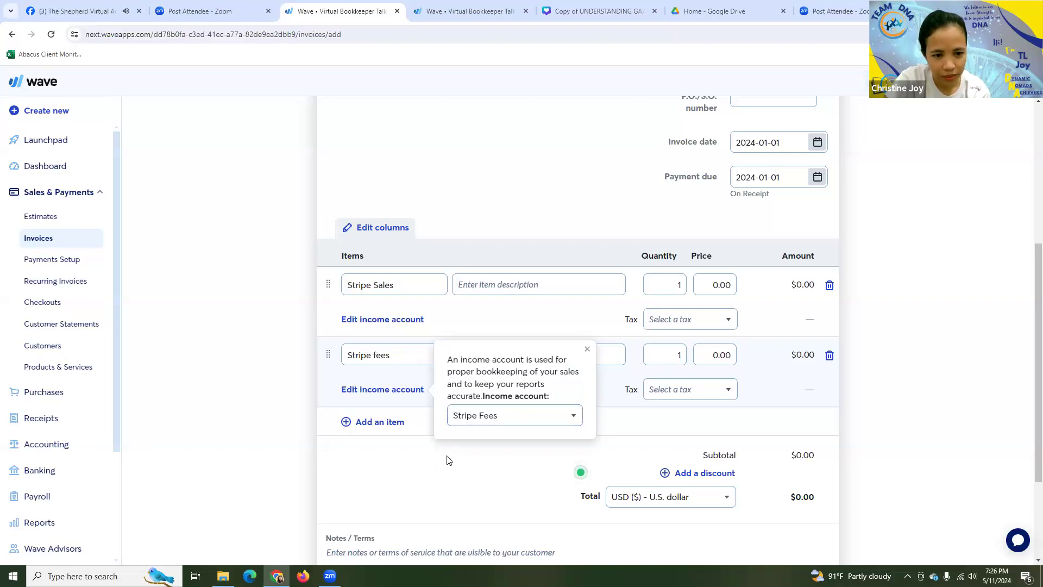
pyautogui.click(587, 350)
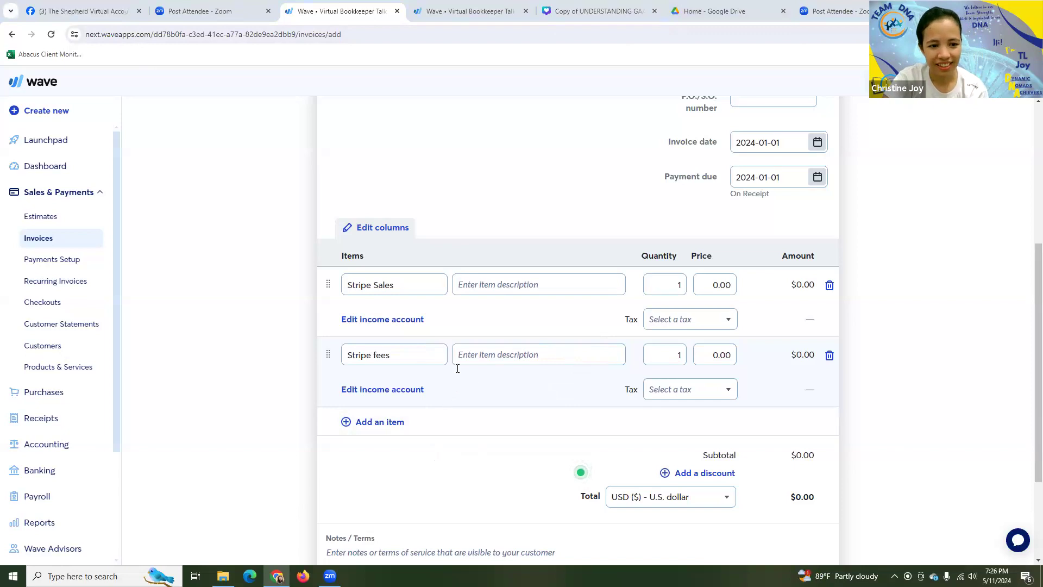
# Step: Set the Stripe Sales price to 99 and the Stripe fees price to -3.17, and dismiss the discount tip
pyautogui.click(504, 283)
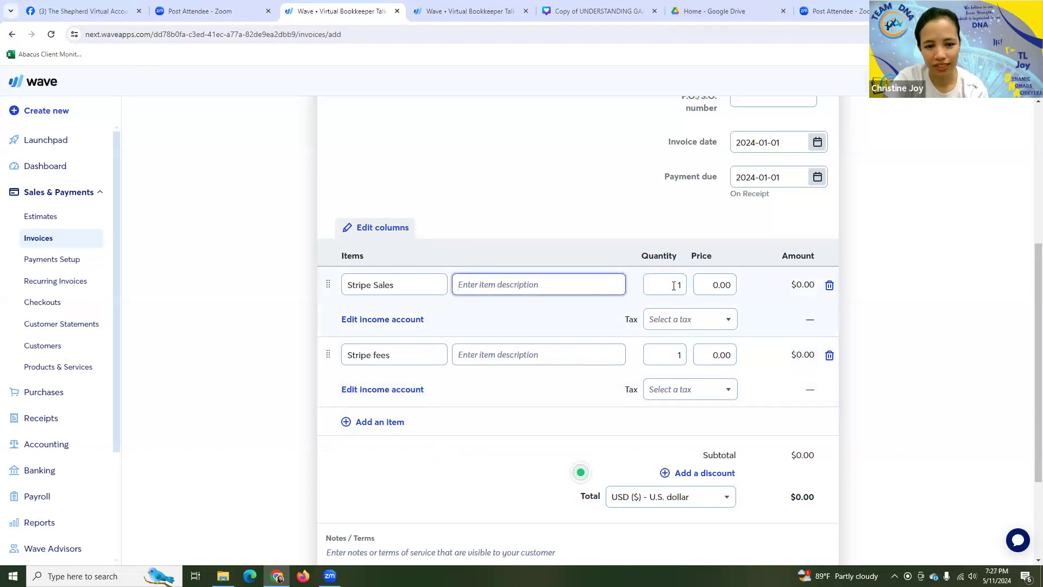
pyautogui.click(711, 288)
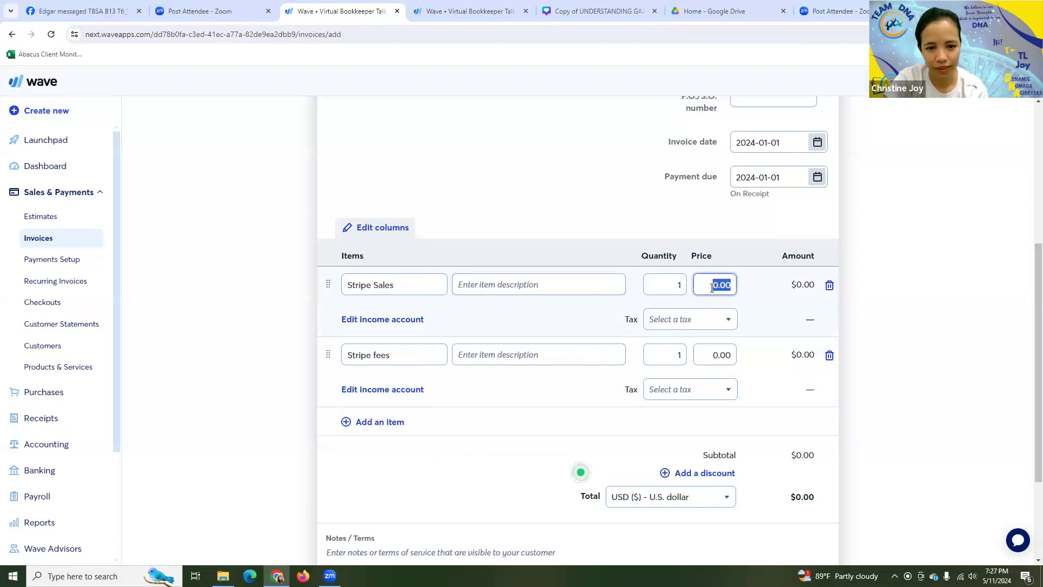
pyautogui.write('99')
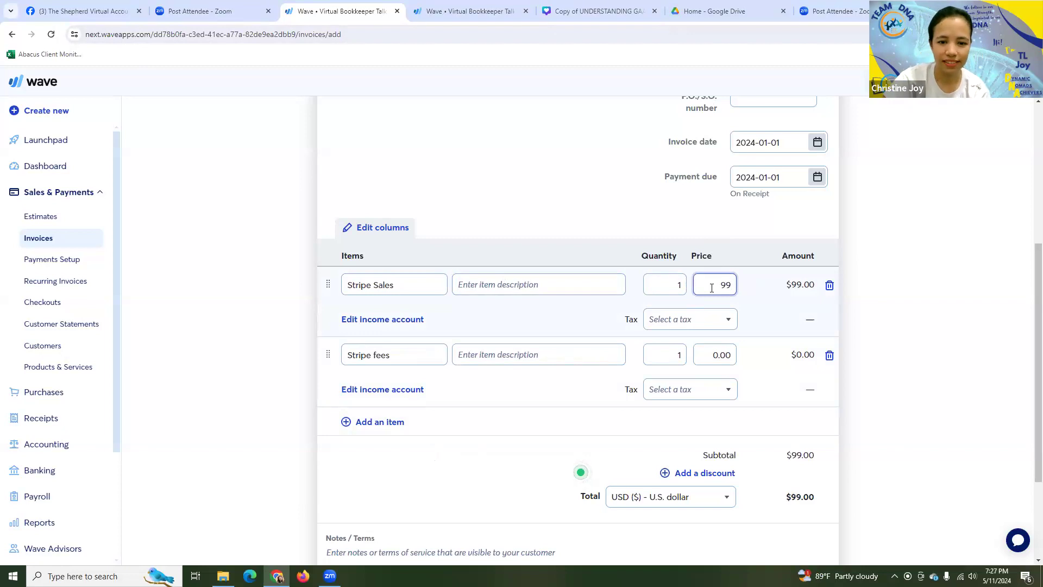
pyautogui.click(720, 355)
pyautogui.press('BackSpace')
pyautogui.write('-3.17')
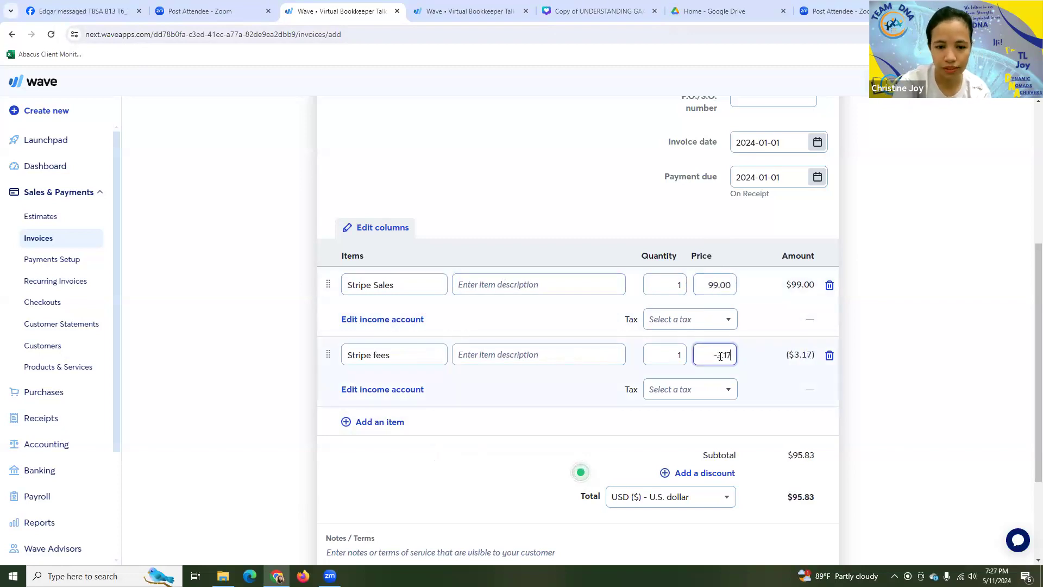
pyautogui.click(496, 466)
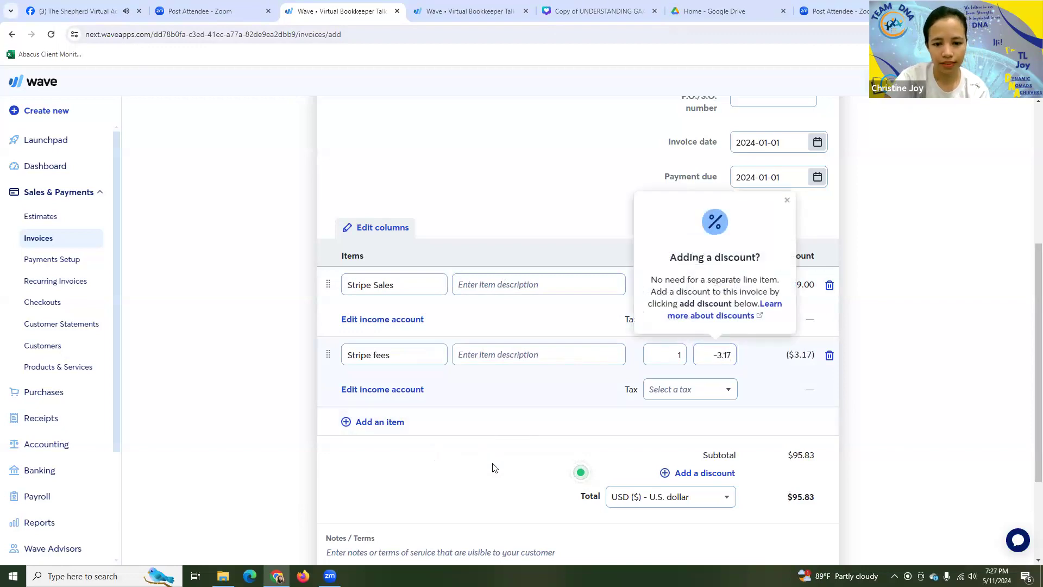
pyautogui.click(787, 201)
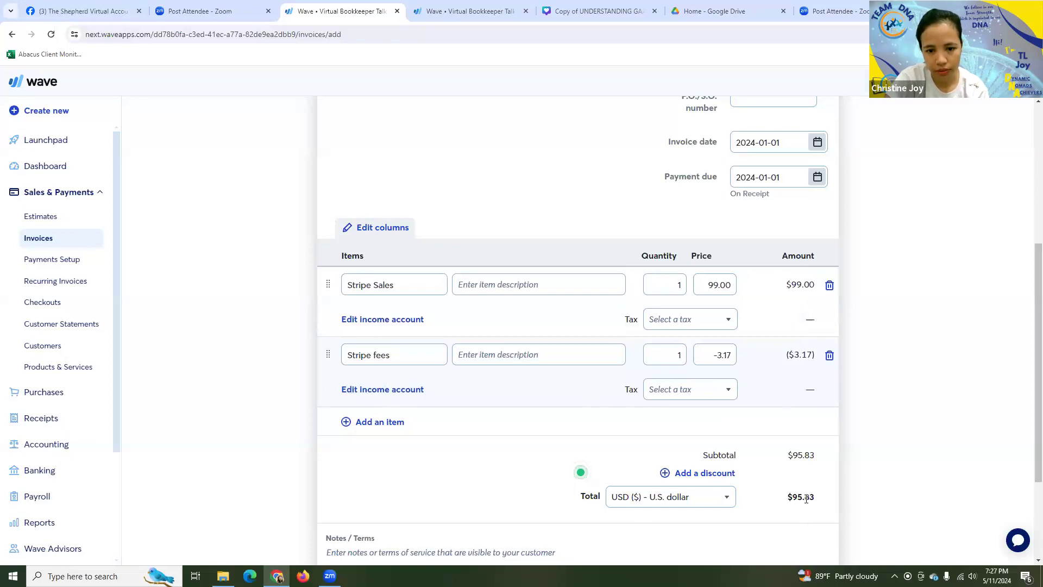
# Step: Check the invoice total against the 1/1/2024 payout in the Canva Stripe Transactions table, then review the Wave draft's items and totals
pyautogui.click(573, 9)
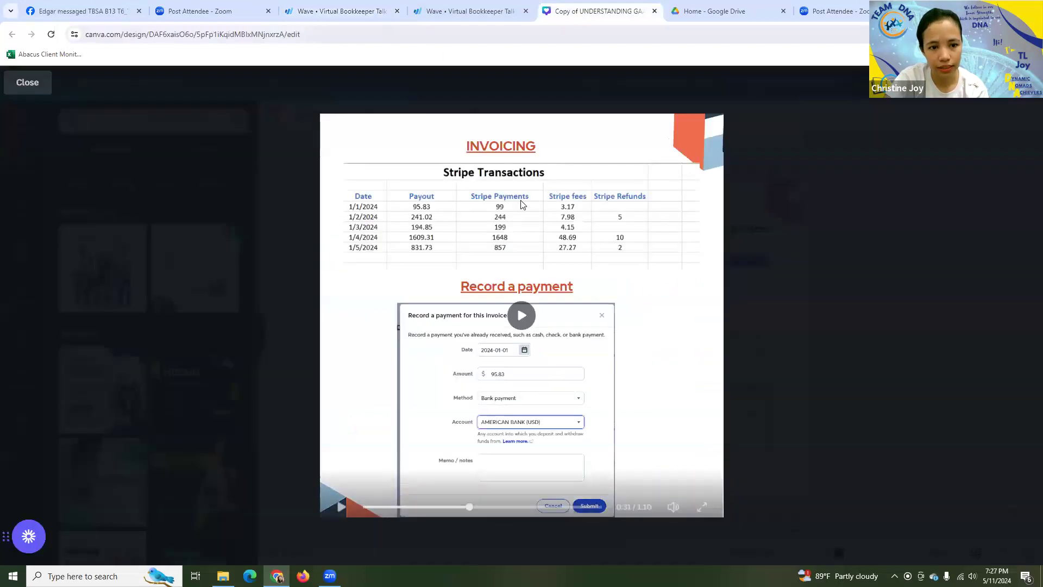
pyautogui.click(323, 12)
pyautogui.scroll(-3, 548, 443)
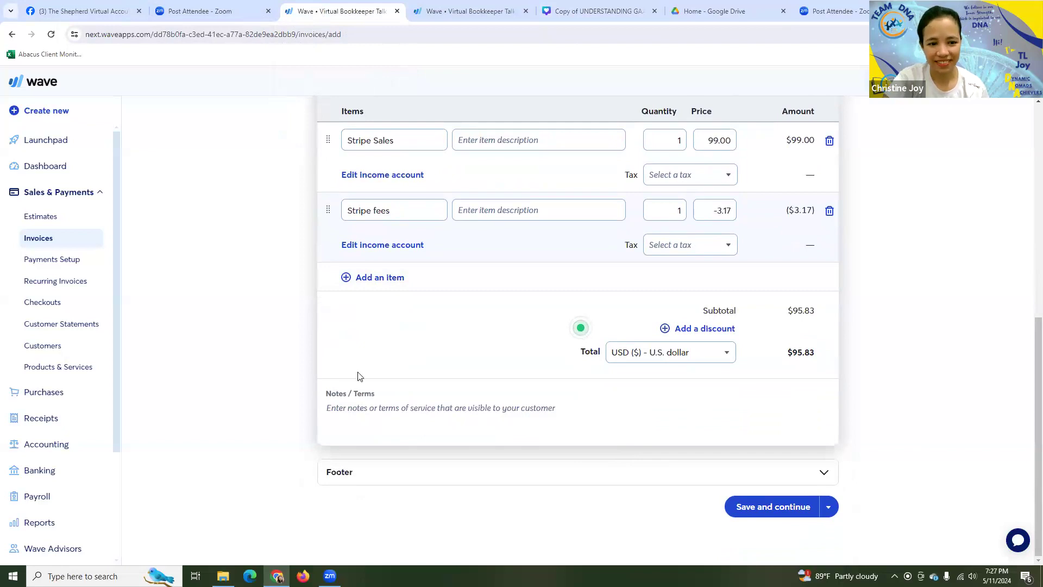
pyautogui.scroll(2, 417, 389)
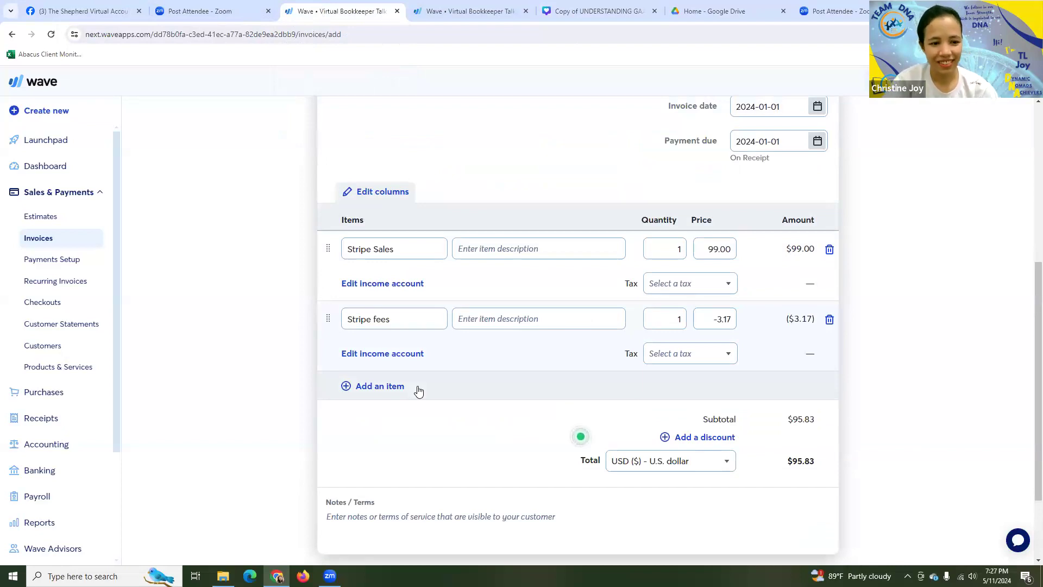
# Step: Save the Stripe Customer invoice as a draft and compare it with the 1/1/2024 row of the Stripe Transactions table in Canva
pyautogui.scroll(-2, 434, 282)
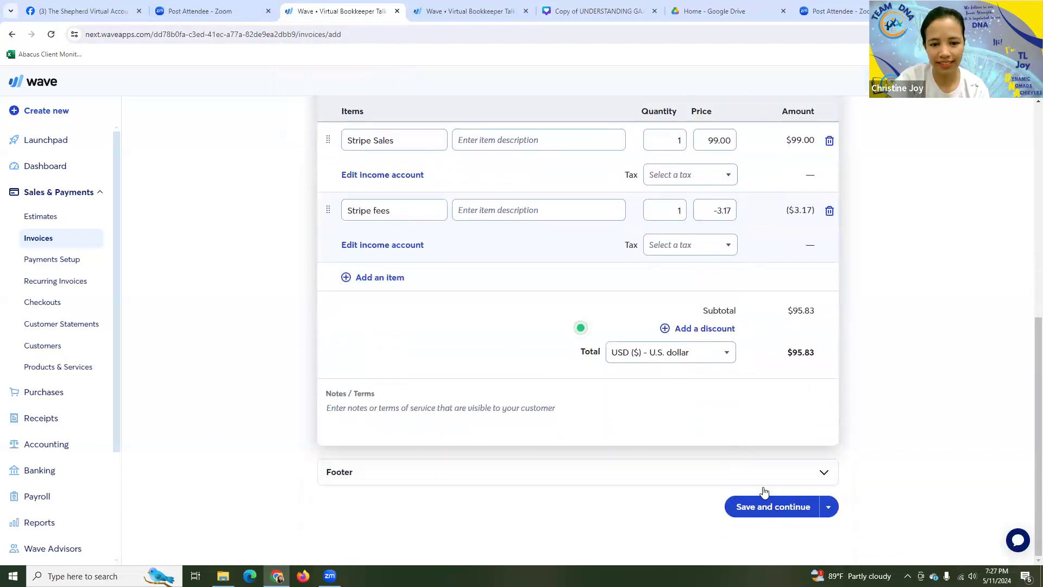
pyautogui.click(766, 510)
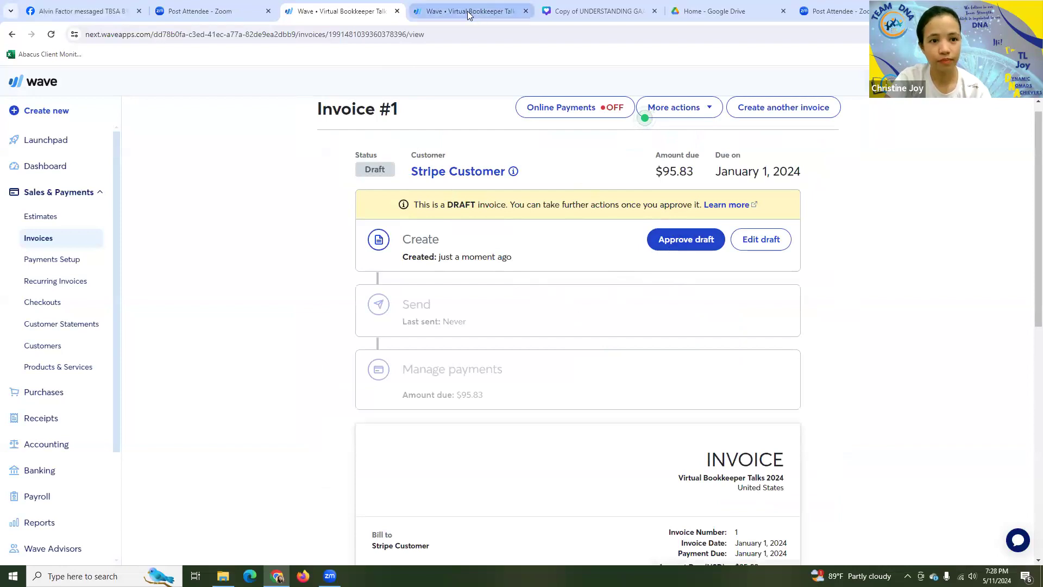
pyautogui.click(500, 12)
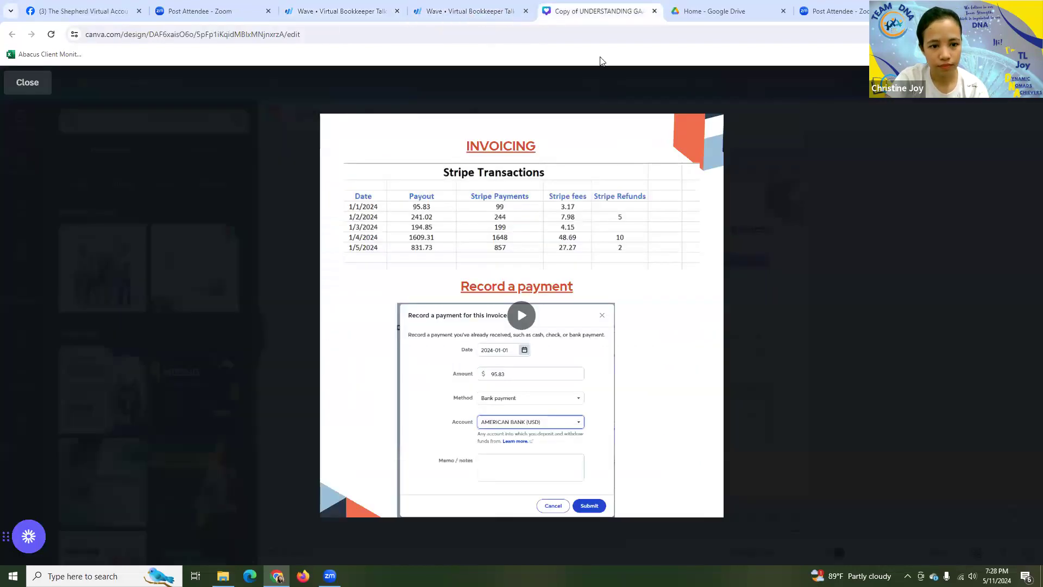
pyautogui.click(597, 11)
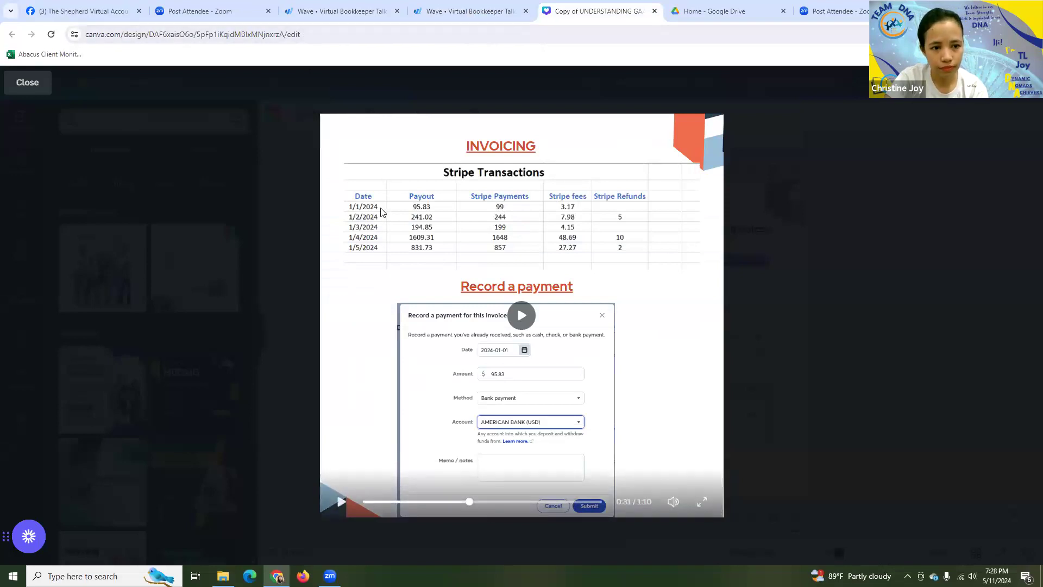
pyautogui.click(326, 14)
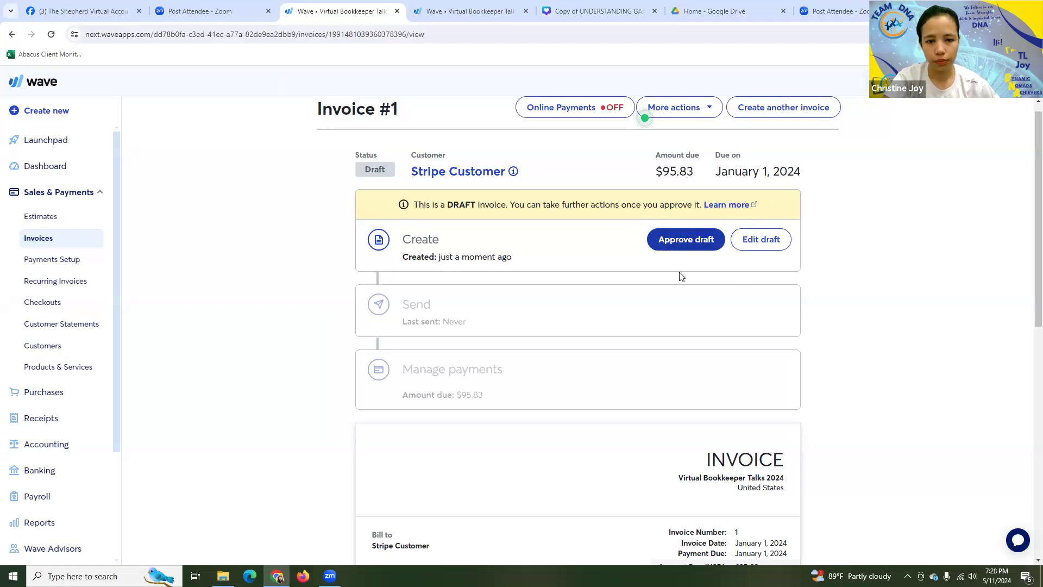
# Step: Review the draft invoice's items and total in Wave, then approve the draft and dismiss the online payments offer
pyautogui.scroll(-5, 634, 382)
pyautogui.scroll(-2, 632, 380)
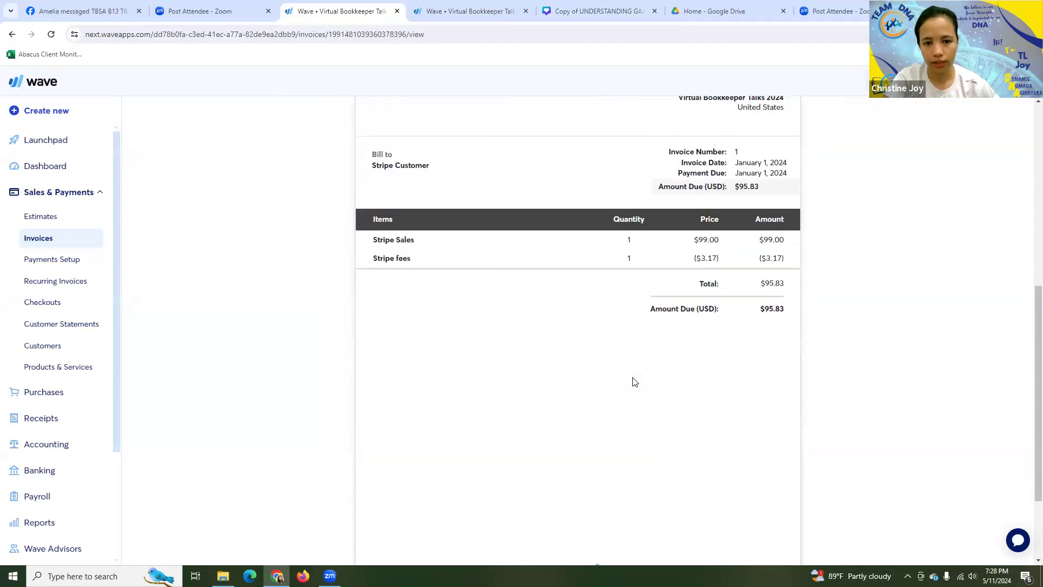
pyautogui.scroll(1, 632, 381)
pyautogui.scroll(-3, 656, 326)
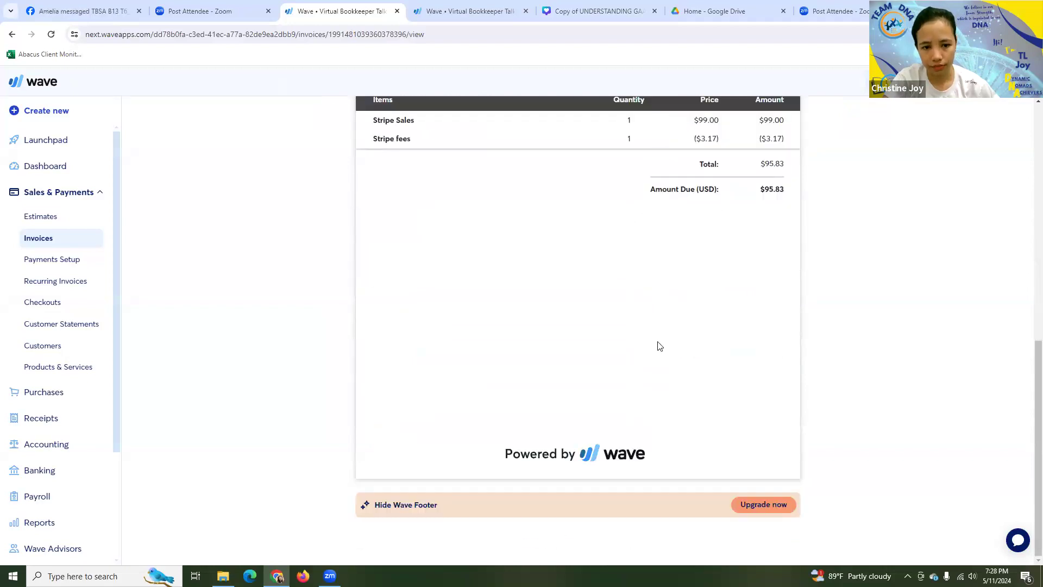
pyautogui.scroll(4, 652, 356)
pyautogui.scroll(4, 581, 382)
pyautogui.click(672, 175)
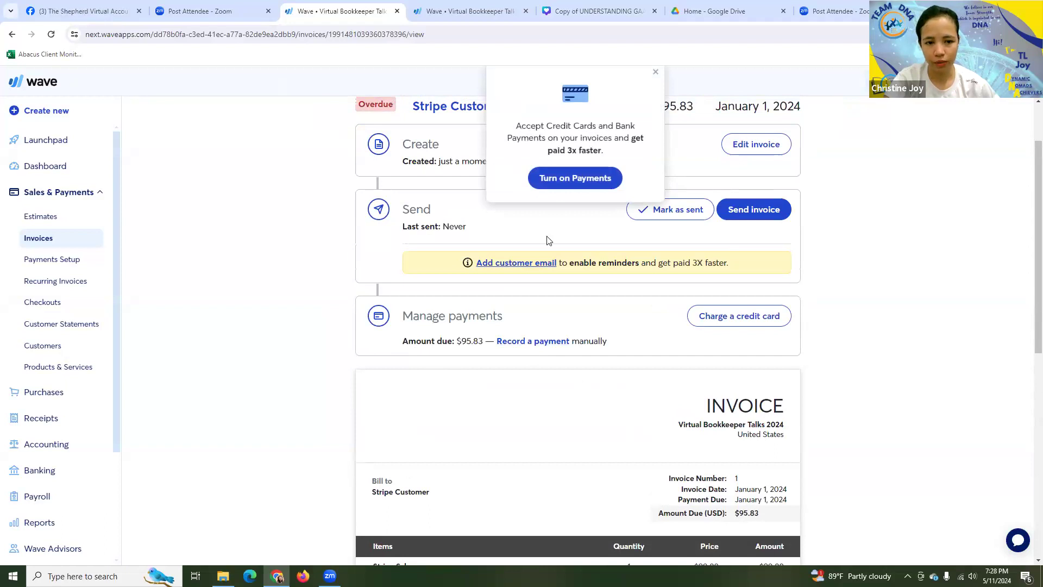
pyautogui.click(655, 73)
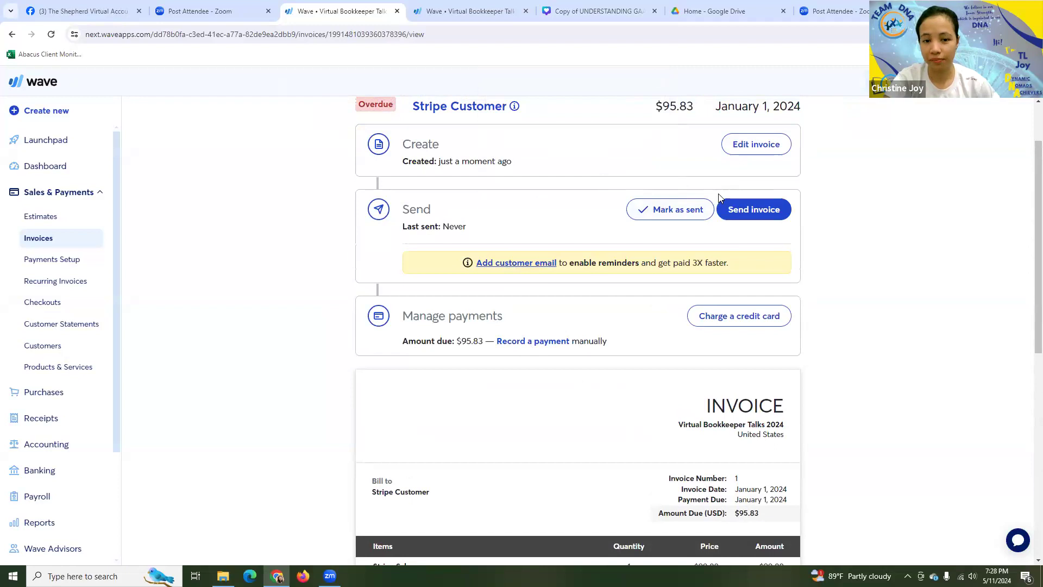
# Step: Start recording a manual payment for the approved invoice and set the payment date to 2024-01-01
pyautogui.click(529, 343)
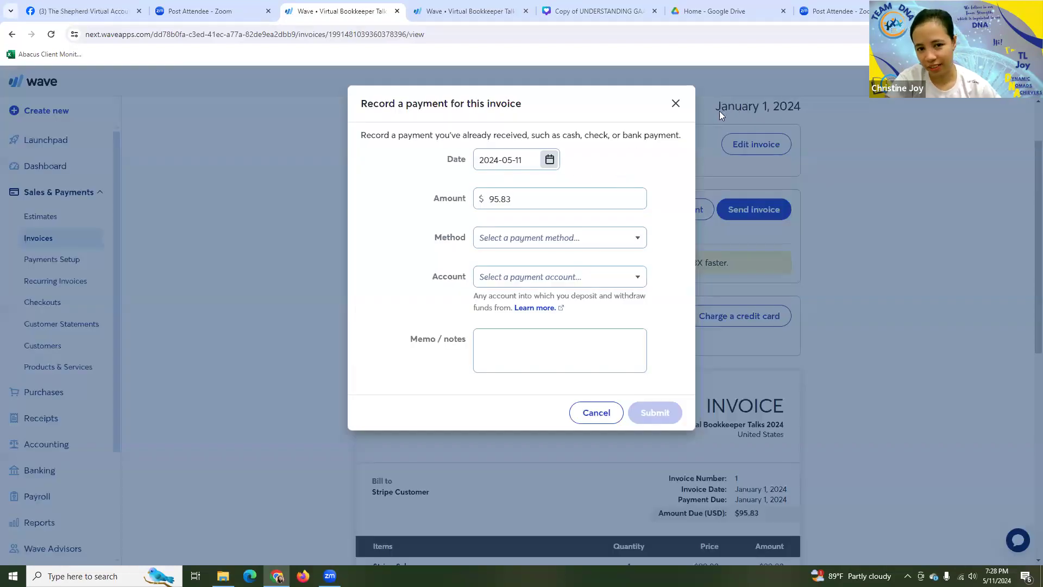
pyautogui.click(549, 160)
pyautogui.click(536, 194)
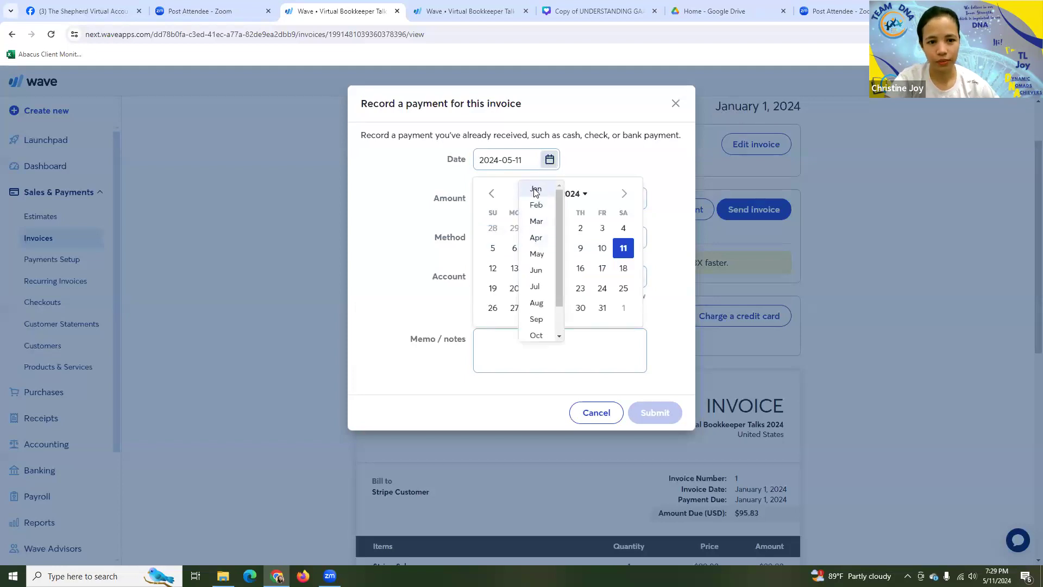
pyautogui.click(535, 190)
pyautogui.click(514, 228)
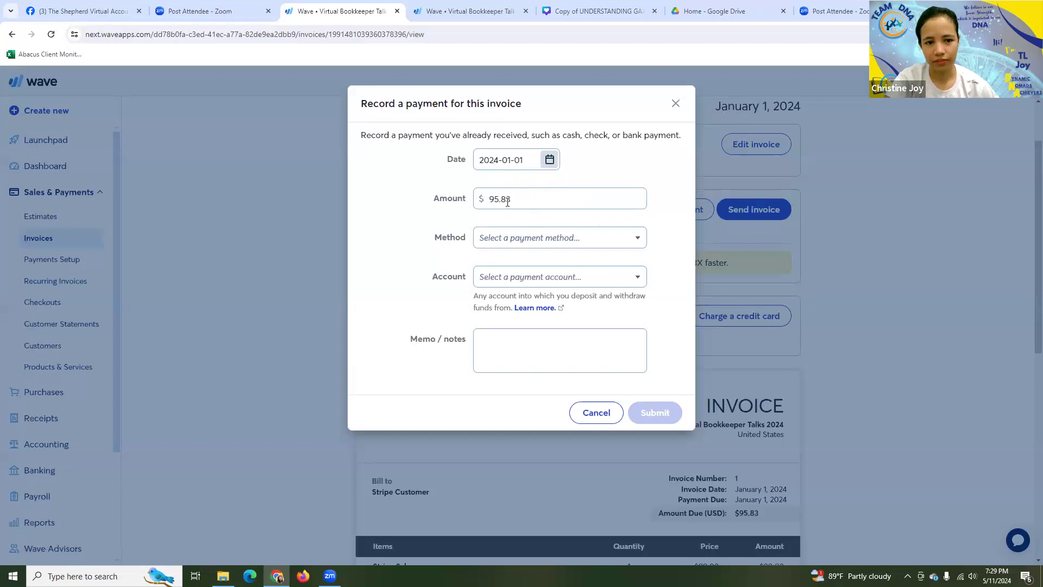
# Step: Choose Bank payment as the method and the Bank of America (USD) account, then submit the payment and close the confirmation
pyautogui.click(636, 239)
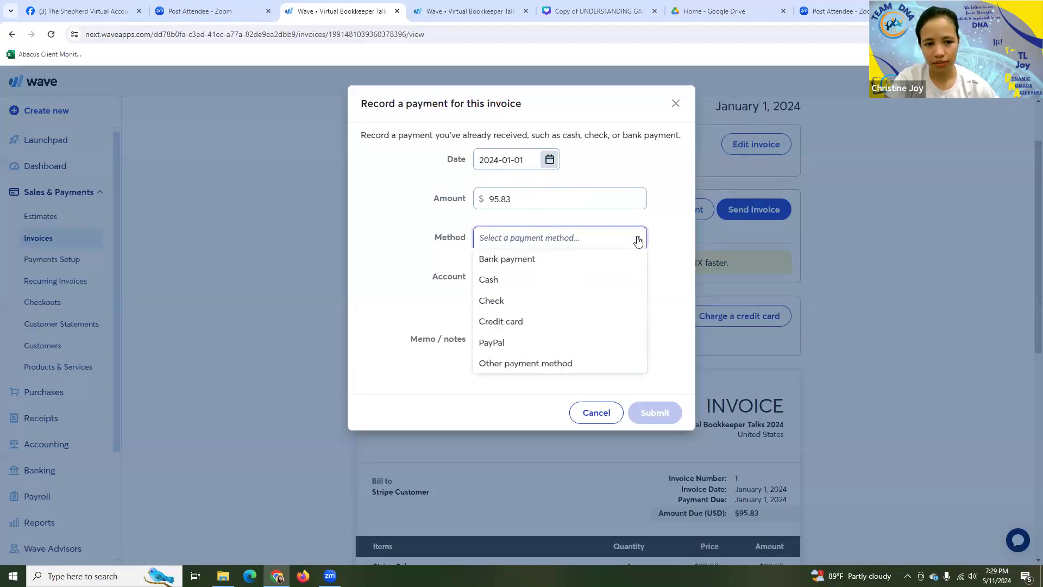
pyautogui.click(530, 265)
pyautogui.click(553, 279)
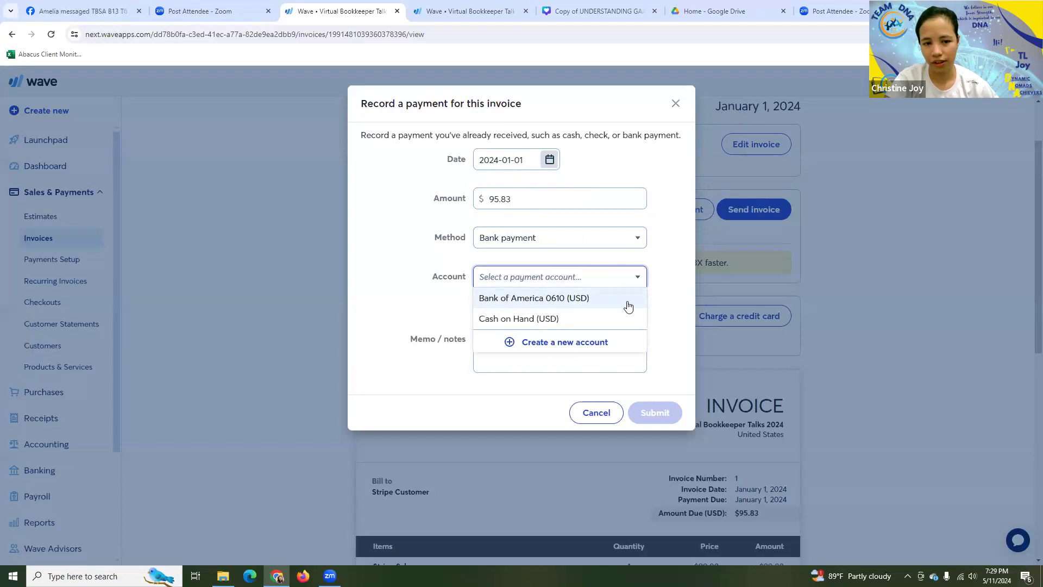
pyautogui.click(505, 298)
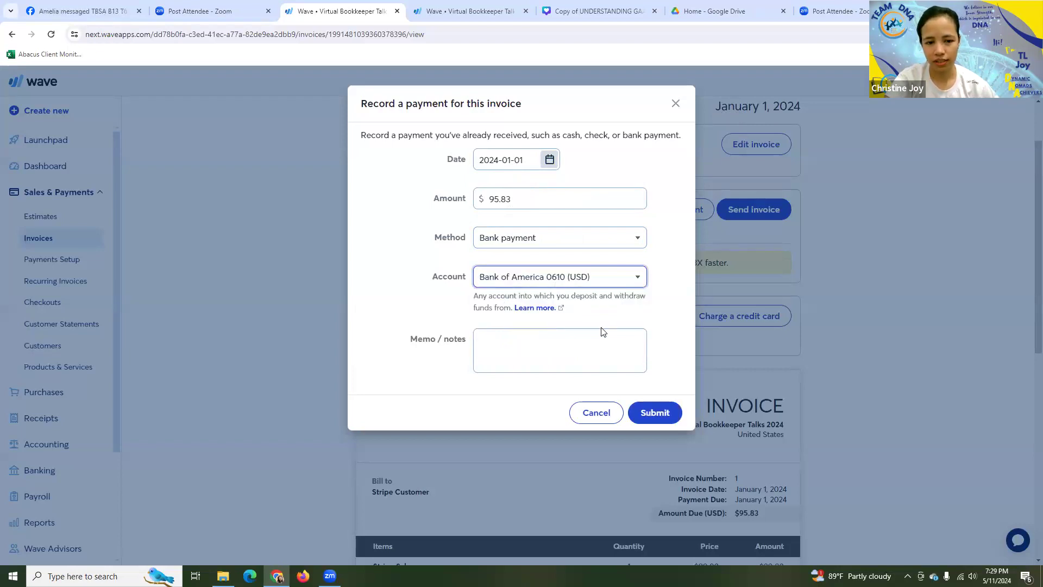
pyautogui.click(654, 414)
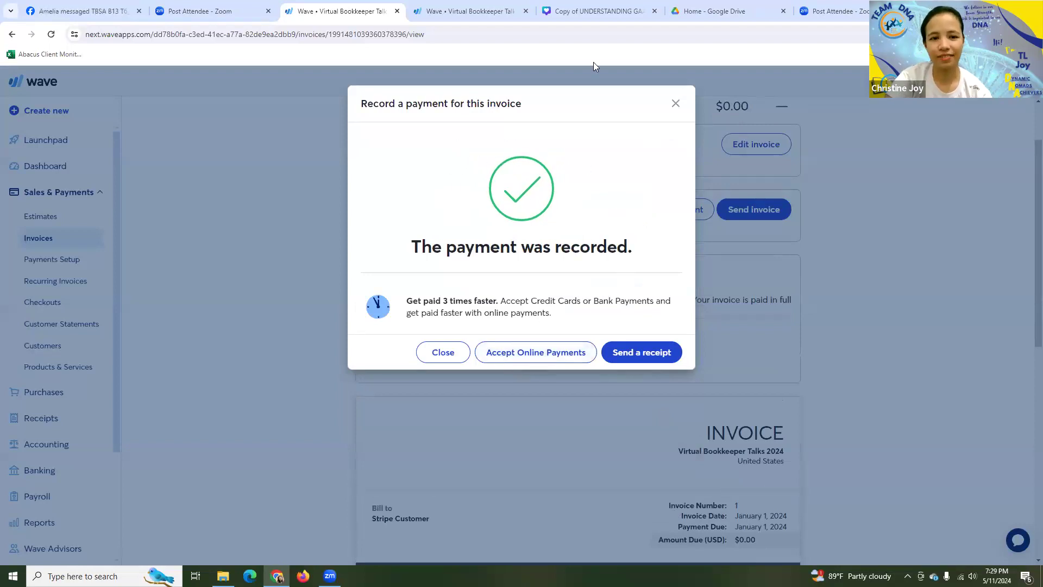
pyautogui.click(675, 104)
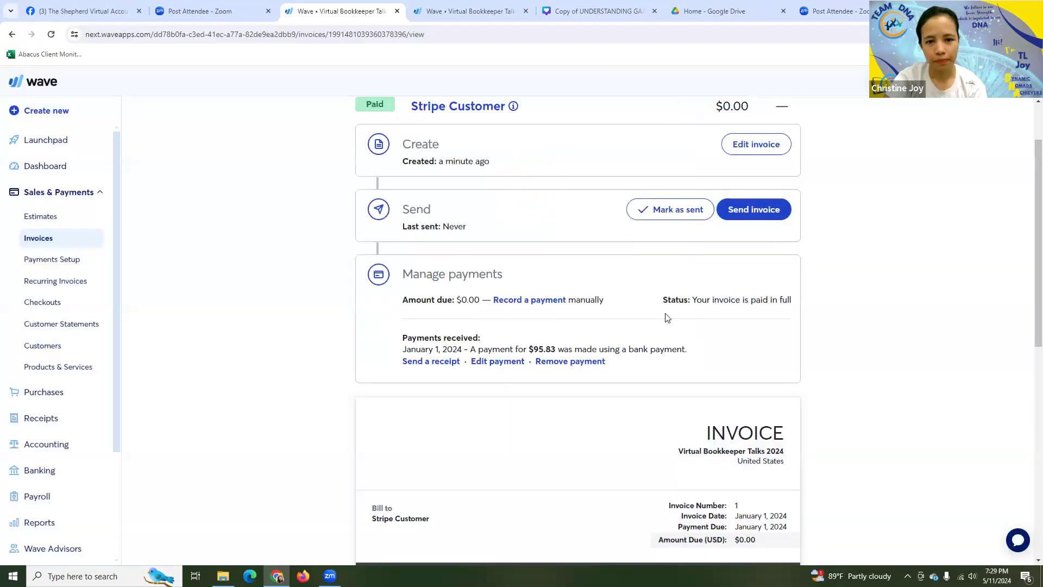
# Step: Consult the Stripe Transactions table in Canva, then duplicate the paid Invoice #1 in Wave
pyautogui.scroll(2, 663, 315)
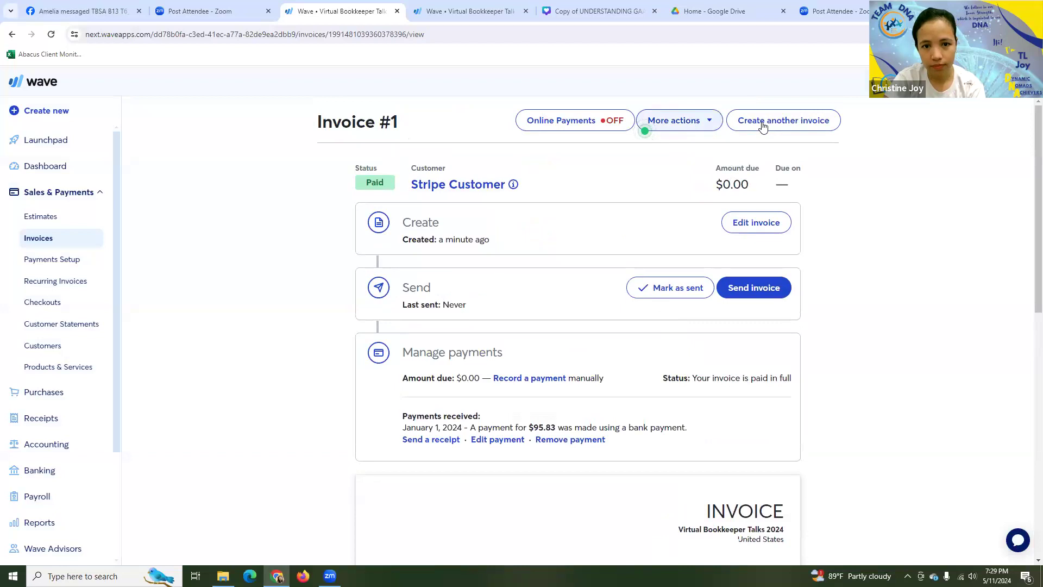
pyautogui.click(705, 122)
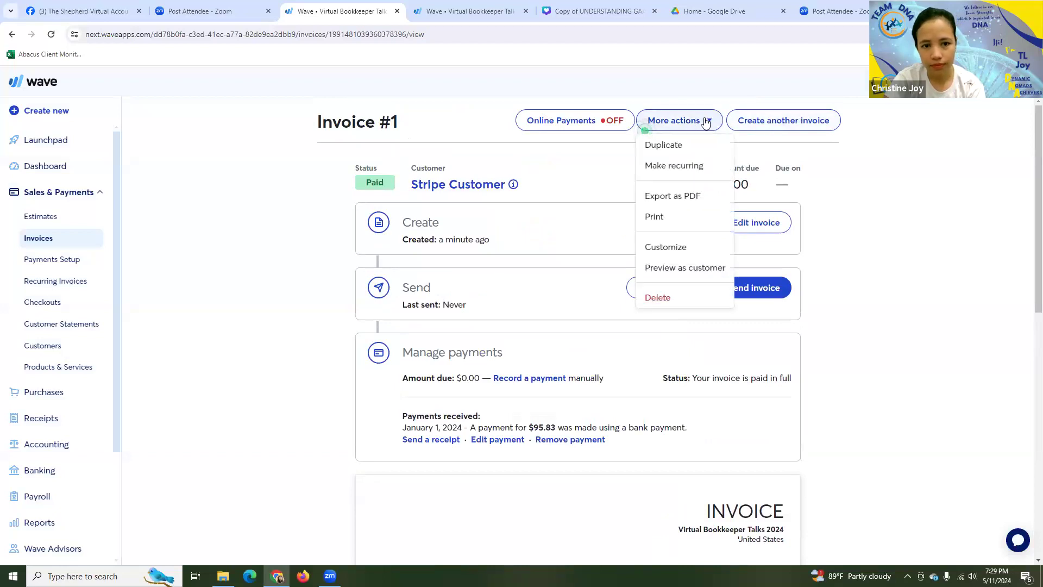
pyautogui.click(847, 199)
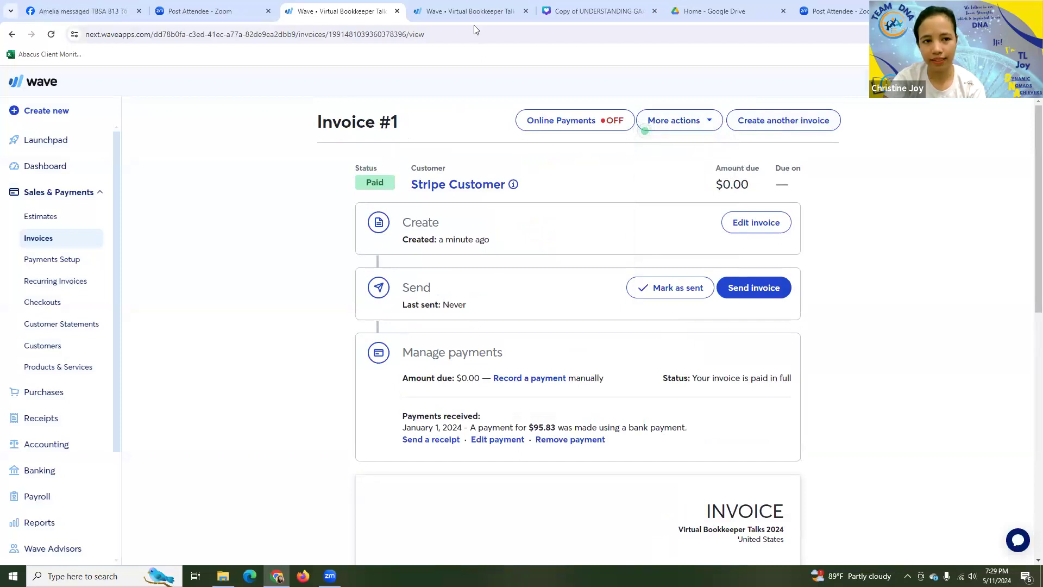
pyautogui.click(597, 11)
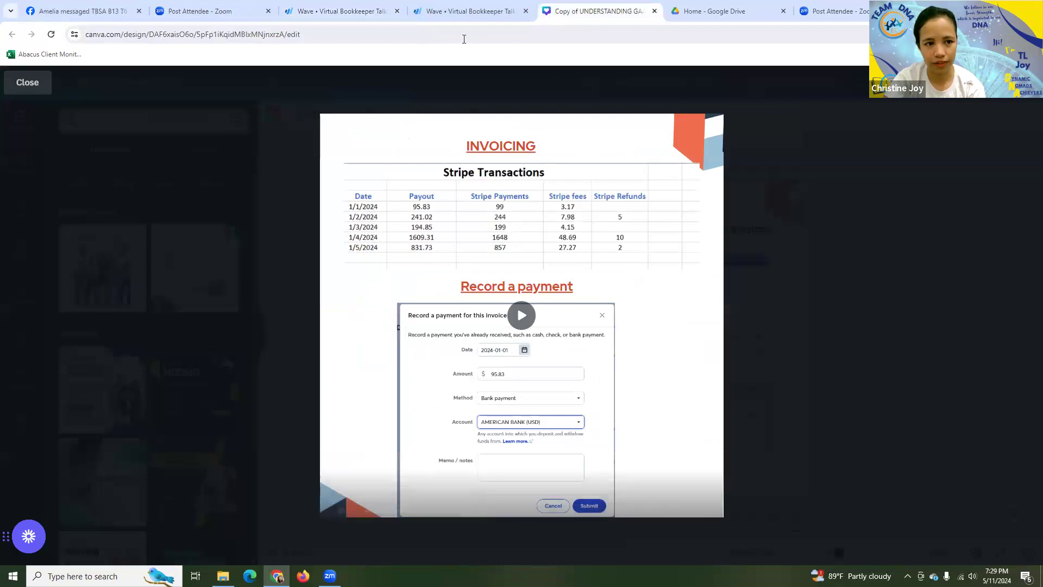
pyautogui.click(339, 10)
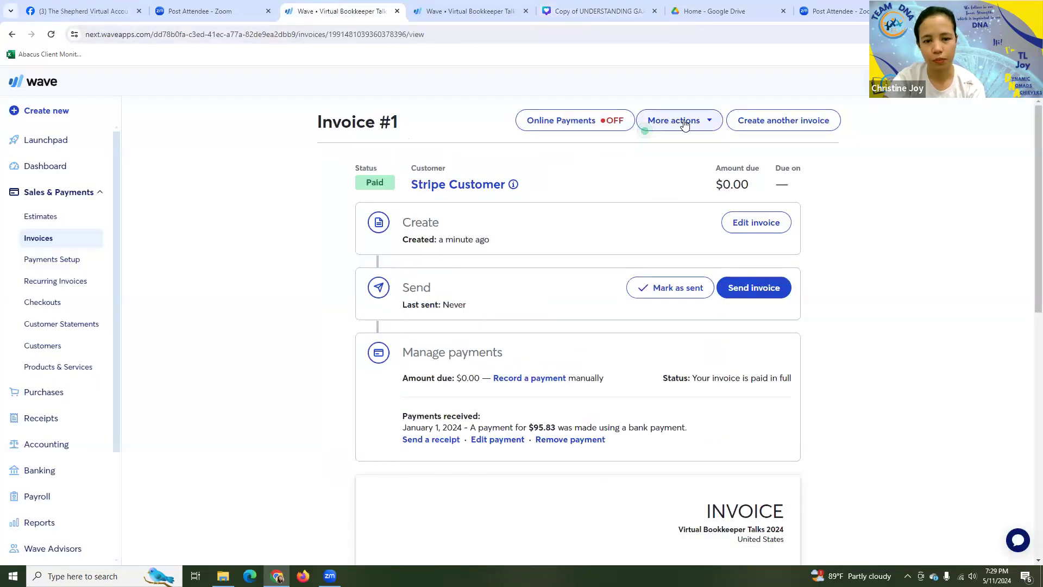
pyautogui.click(704, 121)
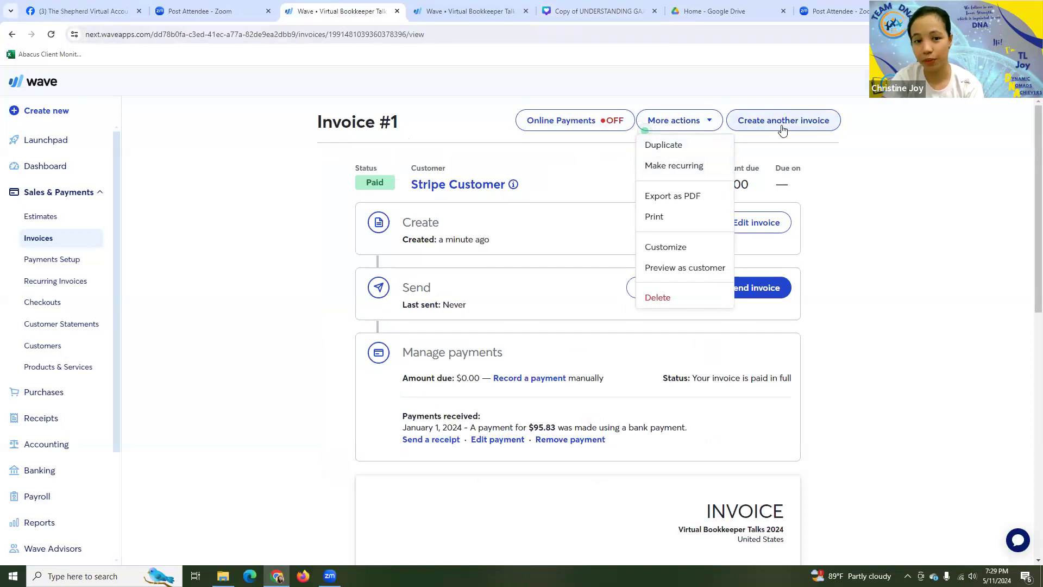
pyautogui.click(673, 144)
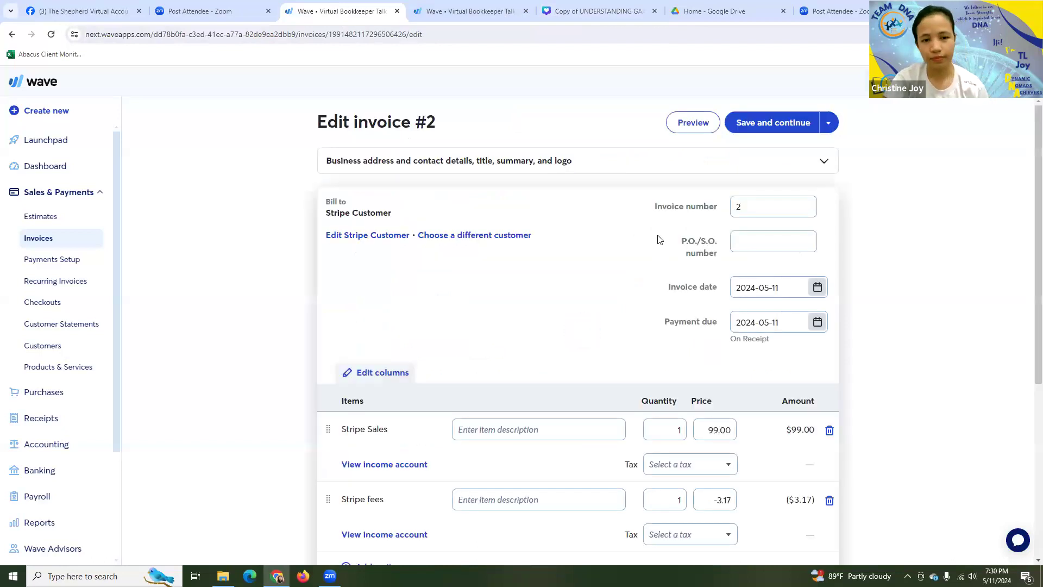
# Step: Look up the second transaction's date in the Canva table and set the duplicated invoice's date to 2024-01-02
pyautogui.scroll(-1, 719, 222)
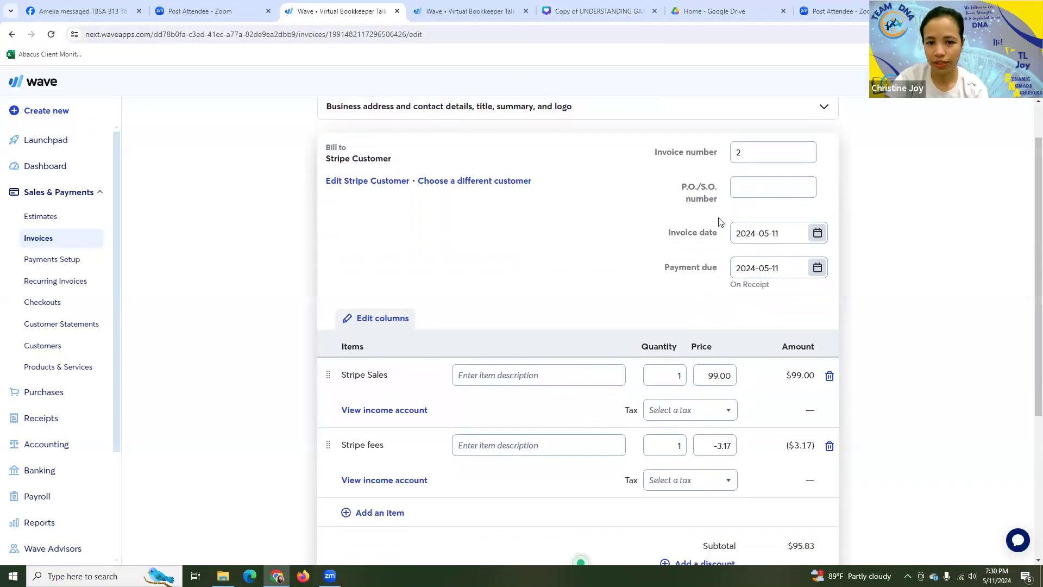
pyautogui.click(569, 12)
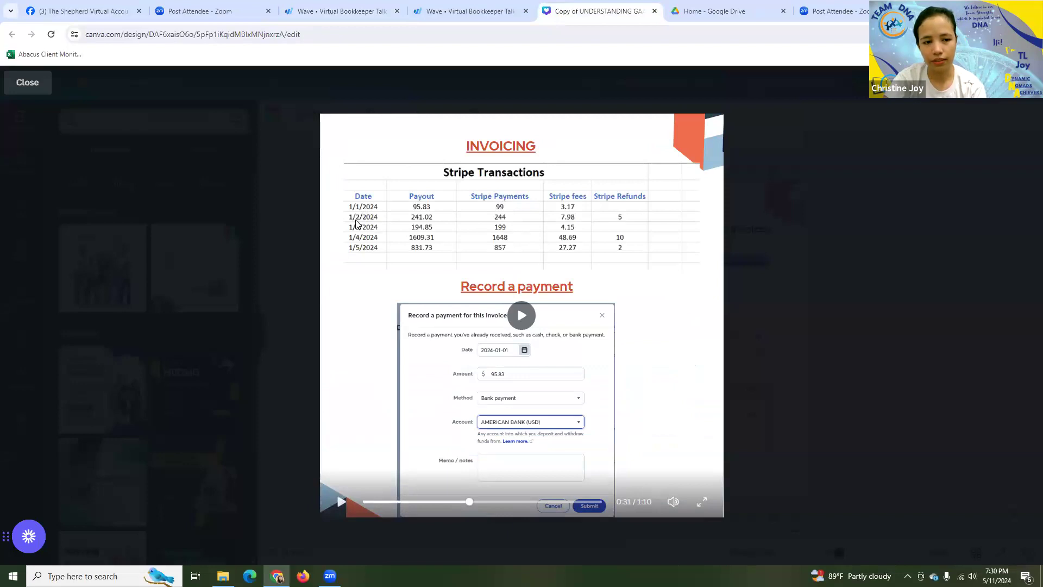
pyautogui.click(324, 8)
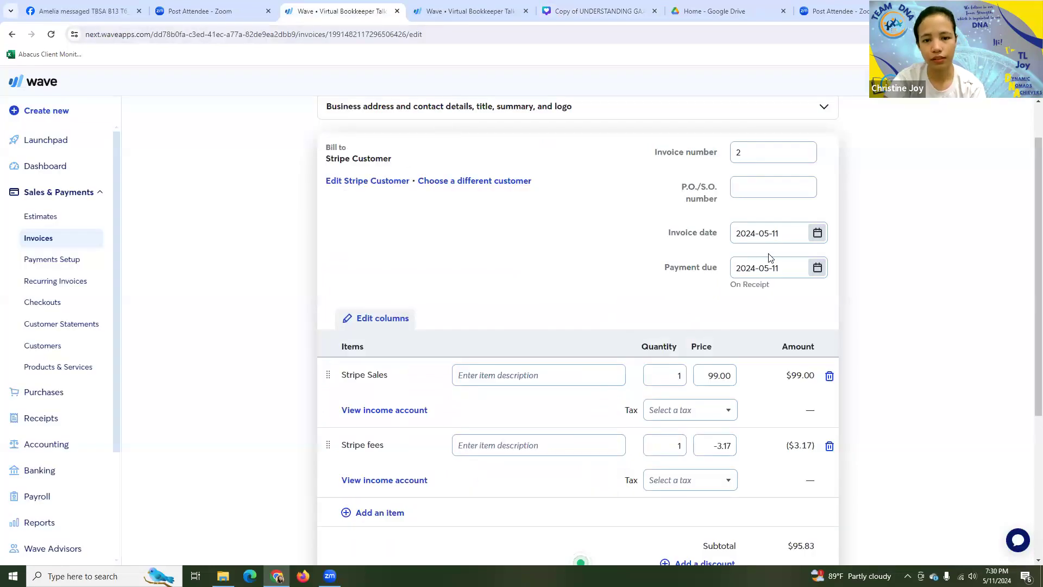
pyautogui.click(818, 234)
pyautogui.click(791, 263)
pyautogui.click(792, 260)
pyautogui.click(791, 299)
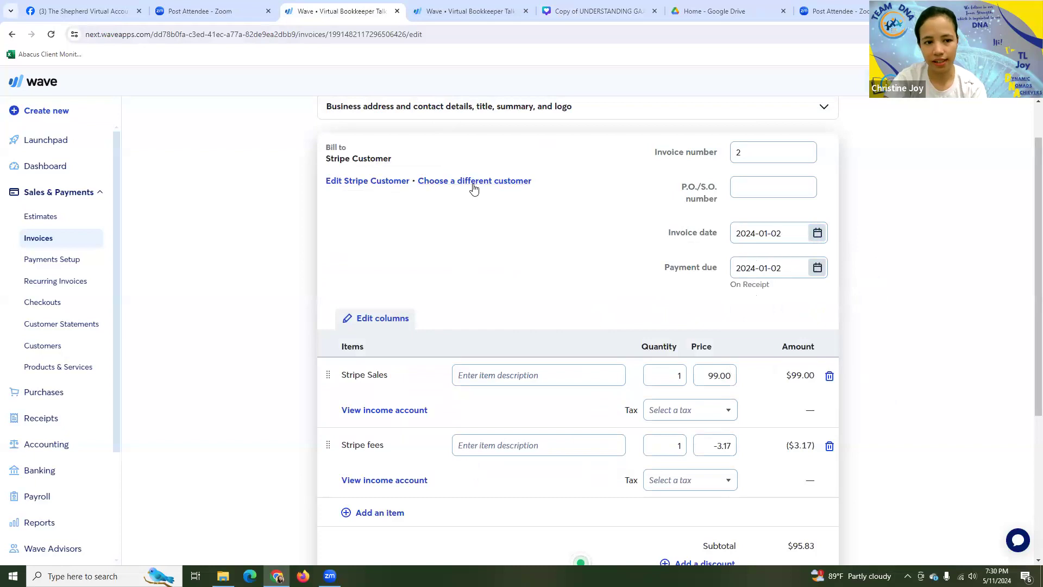
# Step: Check the 1/2/2024 row of the Canva table and set the Stripe Sales price on Wave invoice #2 to 244
pyautogui.scroll(-2, 409, 340)
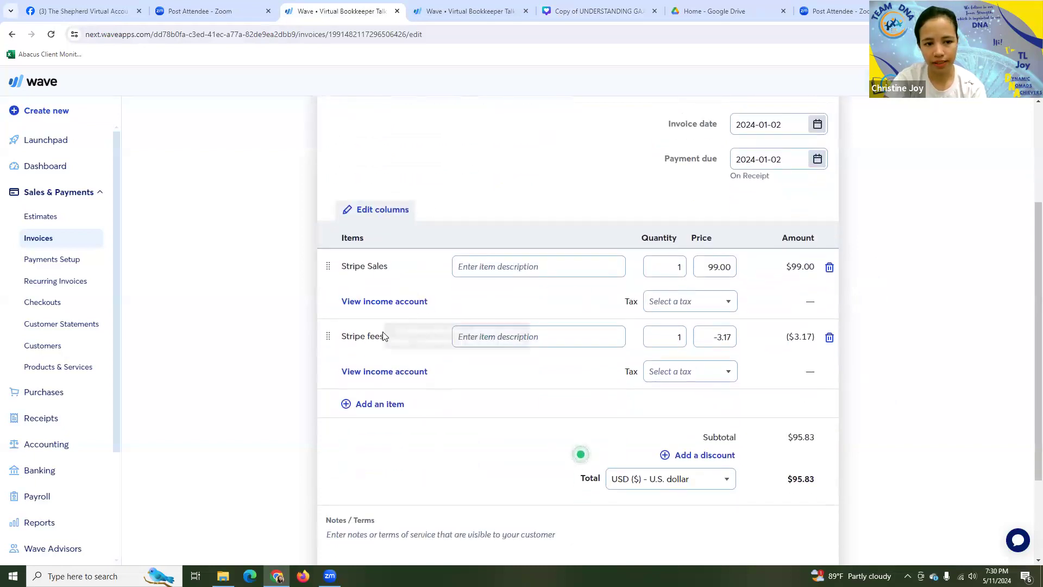
pyautogui.click(562, 11)
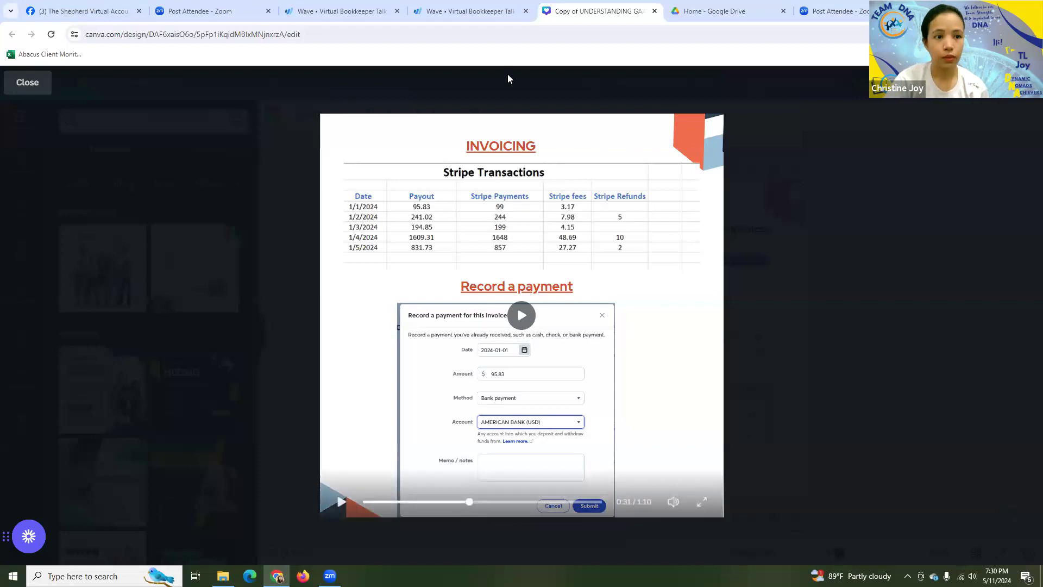
pyautogui.click(361, 10)
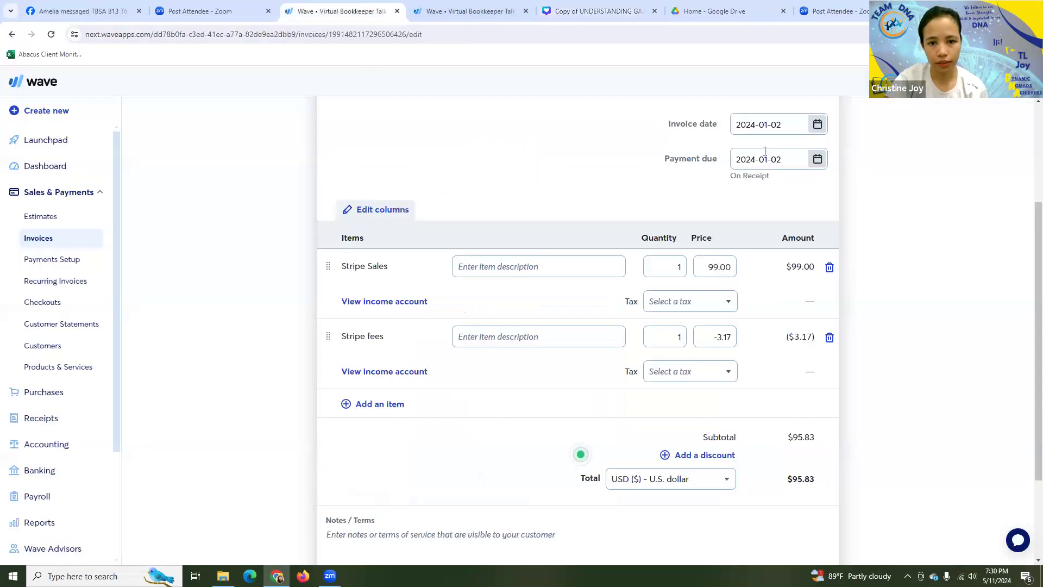
pyautogui.scroll(2, 755, 223)
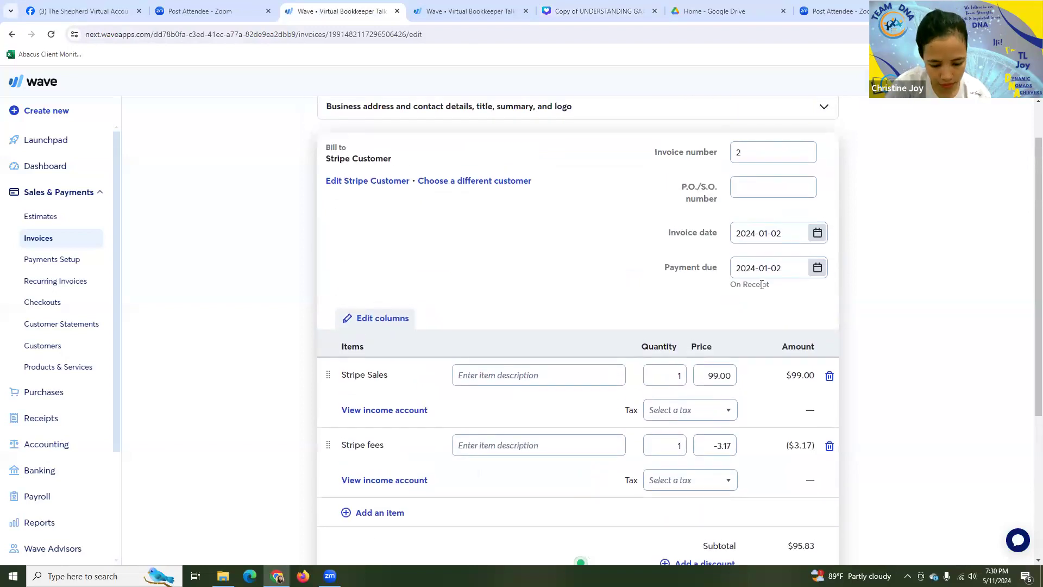
pyautogui.scroll(-2, 443, 273)
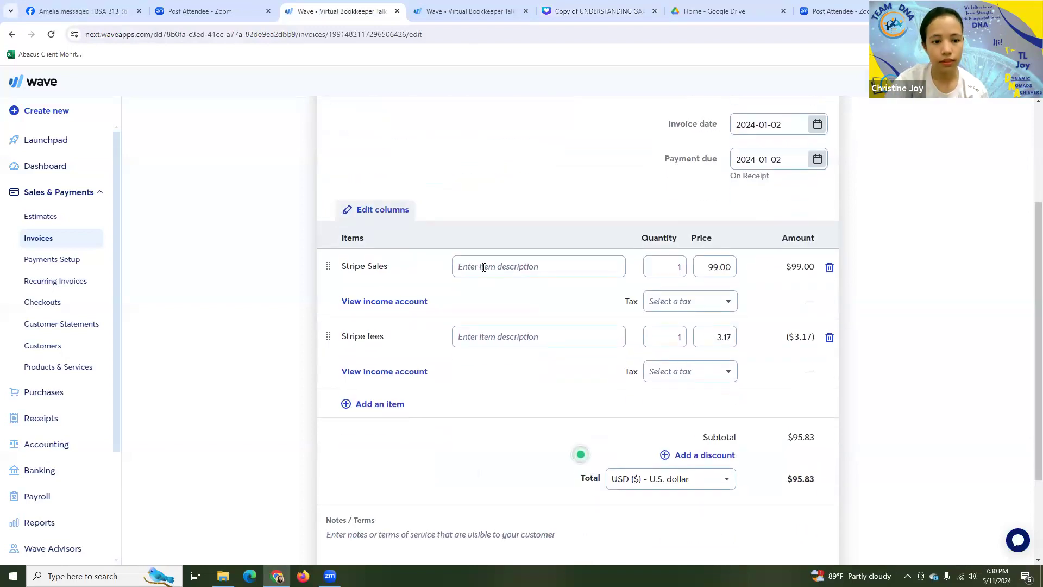
pyautogui.click(715, 267)
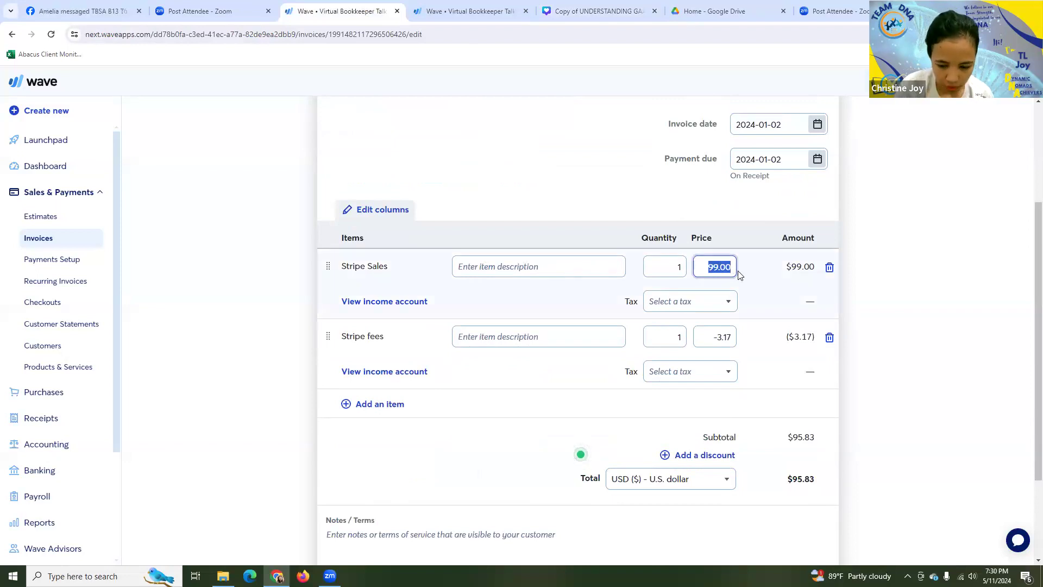
pyautogui.write('244')
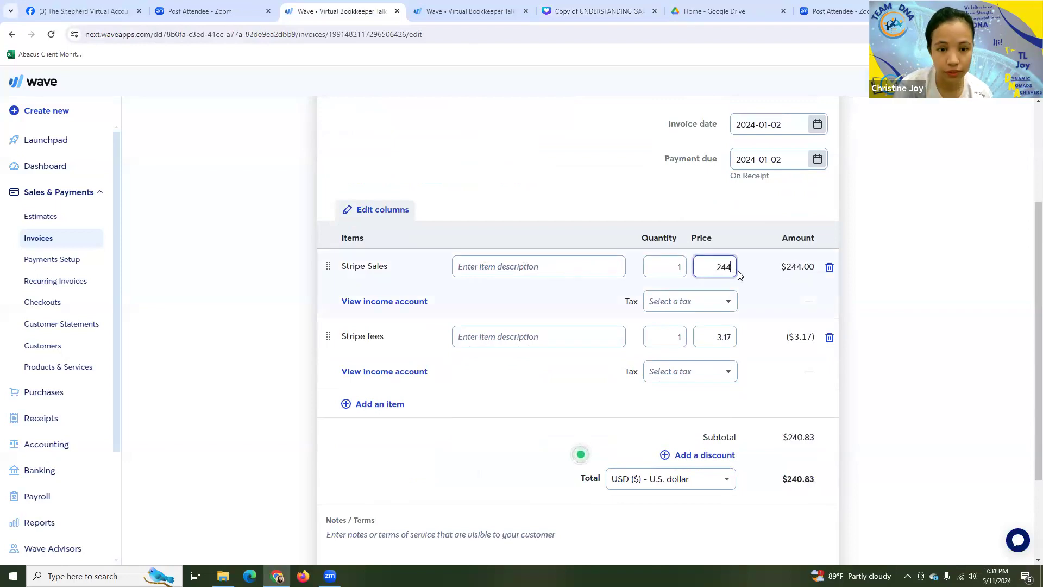
# Step: Set the price of the Stripe fees item on invoice #2 to -7.98
pyautogui.scroll(-2, 740, 288)
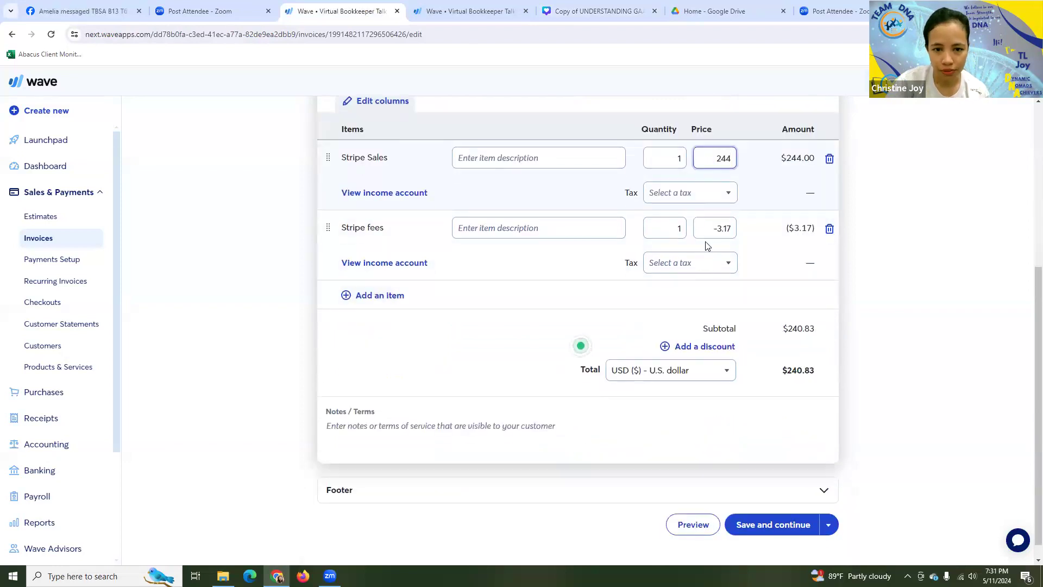
pyautogui.doubleClick(733, 228)
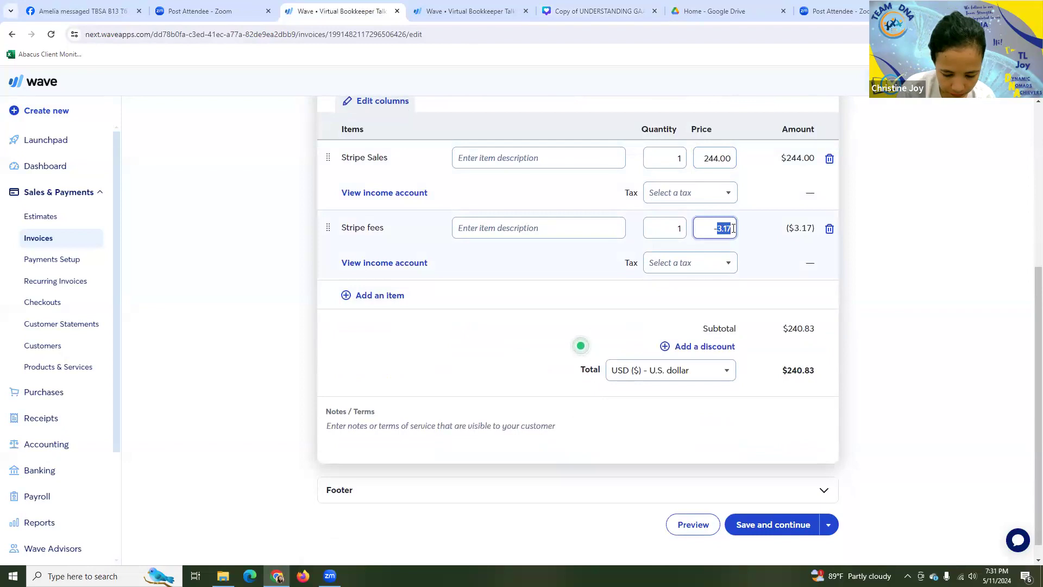
pyautogui.write('7.98')
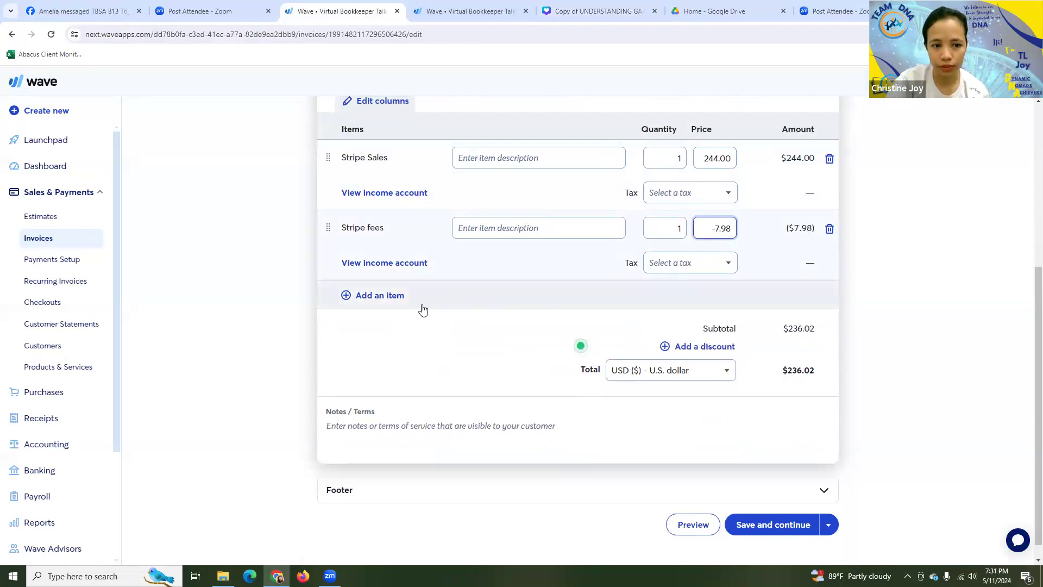
pyautogui.click(350, 296)
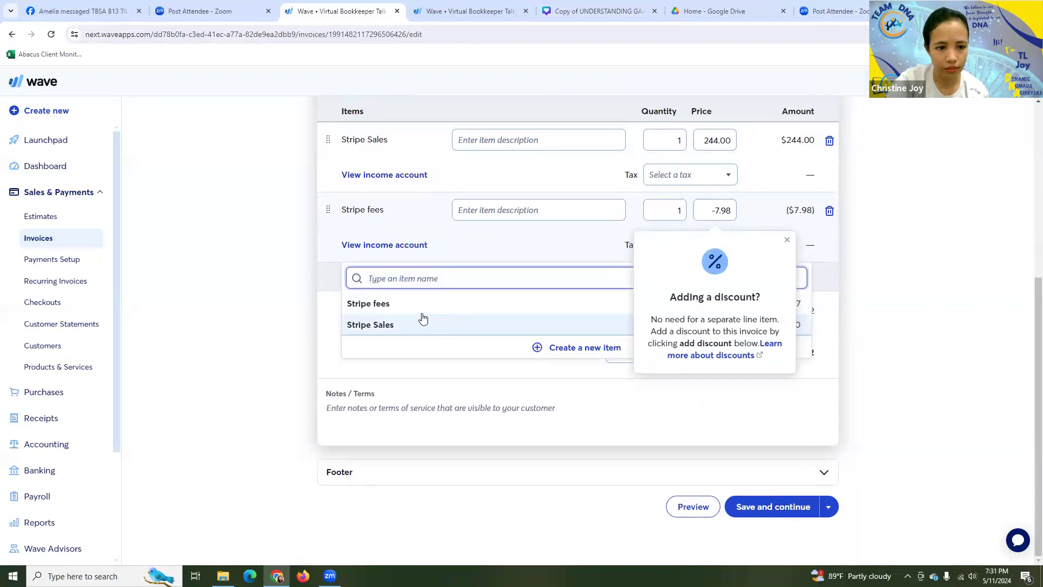
pyautogui.scroll(3, 420, 320)
pyautogui.scroll(-1, 413, 369)
pyautogui.click(266, 389)
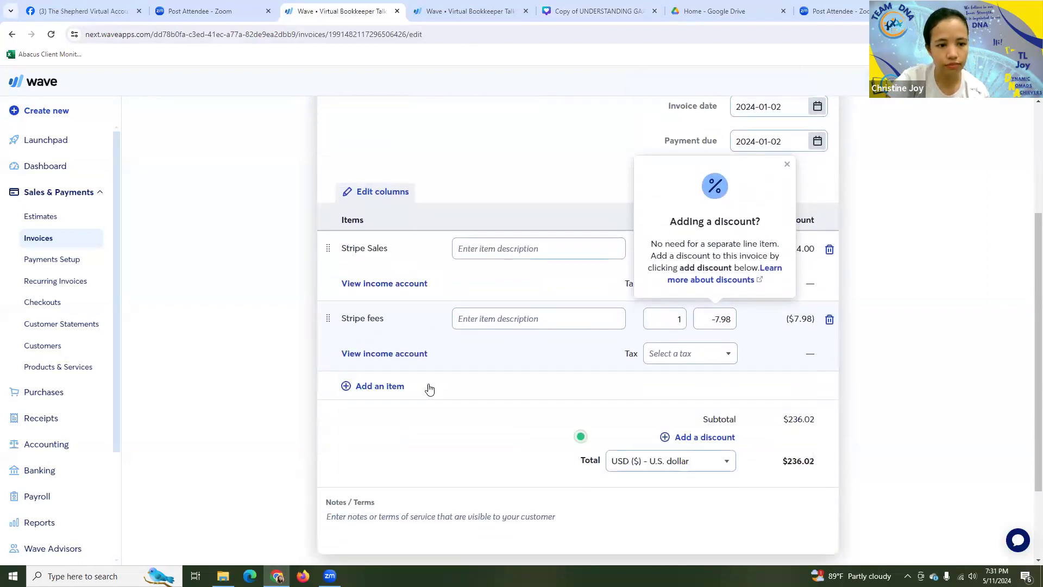
pyautogui.click(786, 164)
pyautogui.scroll(-1, 546, 354)
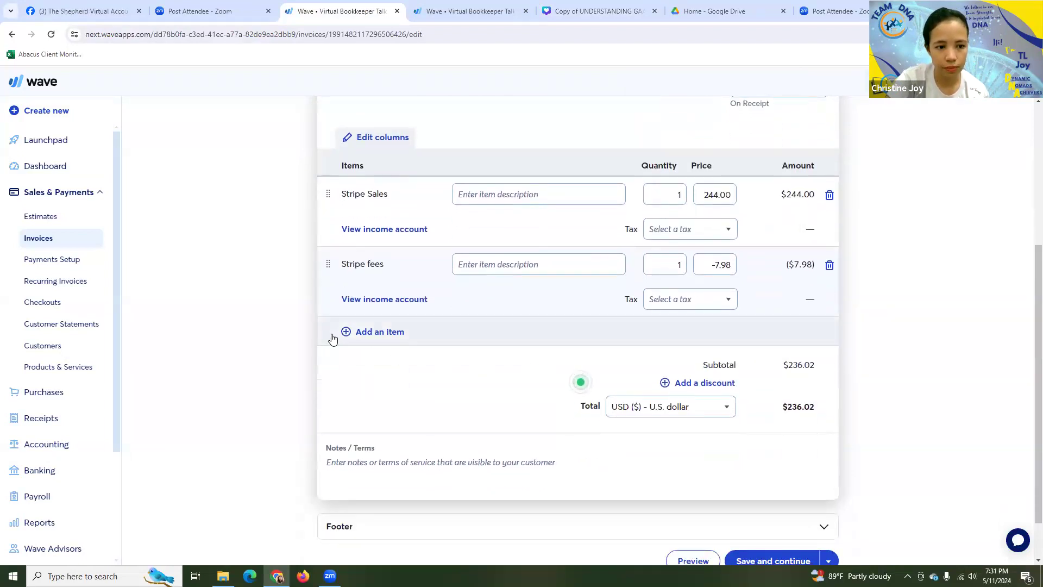
pyautogui.click(453, 344)
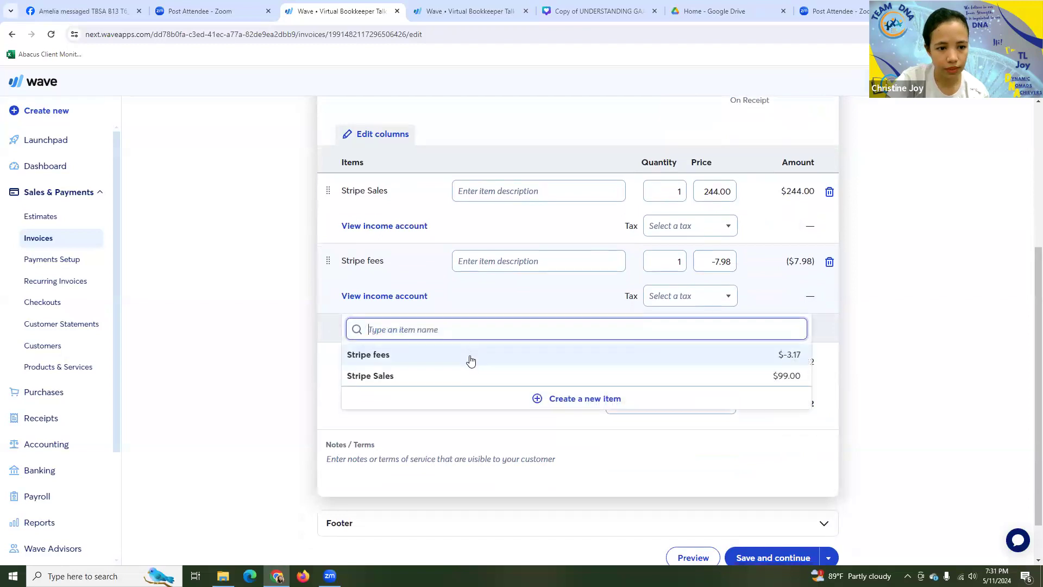
pyautogui.scroll(-1, 441, 321)
pyautogui.scroll(1, 439, 320)
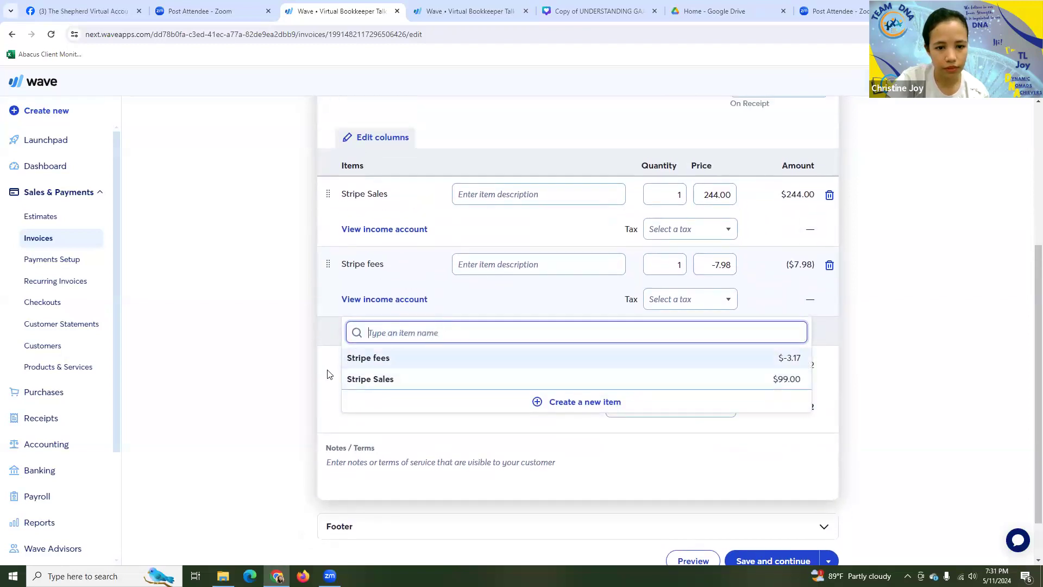
pyautogui.click(298, 364)
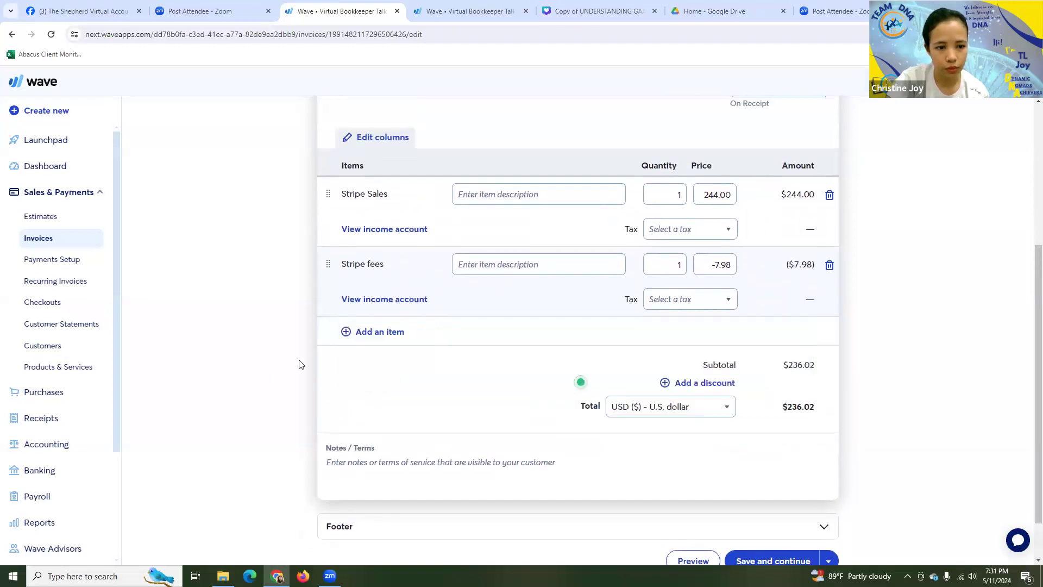
# Step: Try adding a second Stripe fees item to the invoice and remove that duplicate line
pyautogui.click(344, 333)
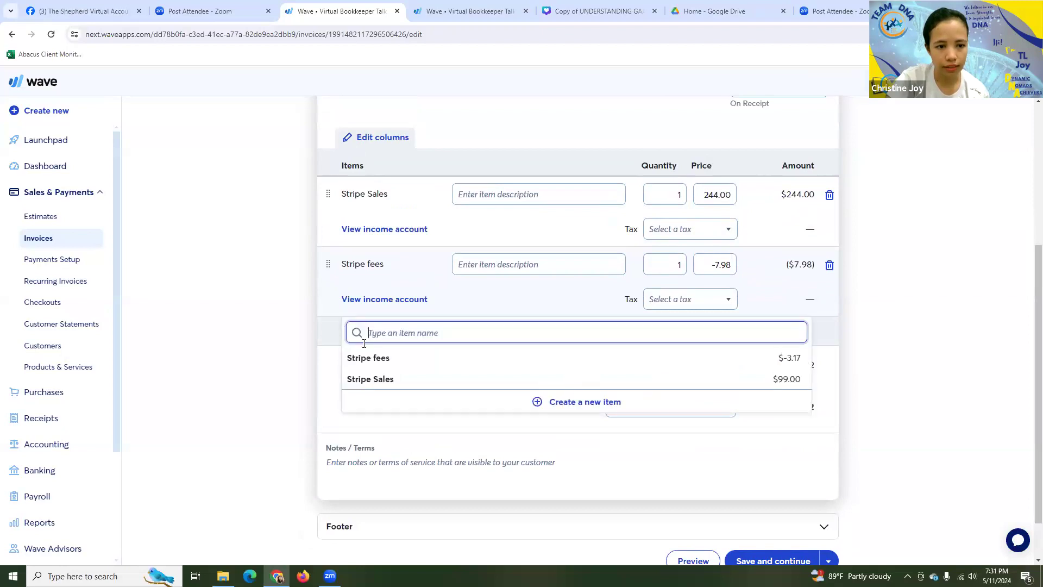
pyautogui.click(363, 358)
pyautogui.scroll(-1, 422, 369)
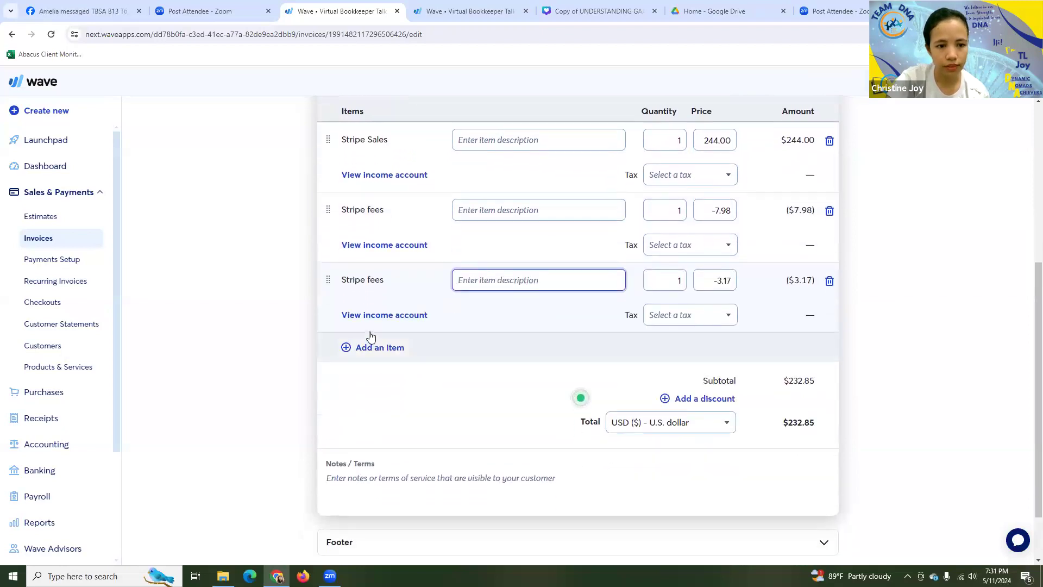
pyautogui.click(379, 316)
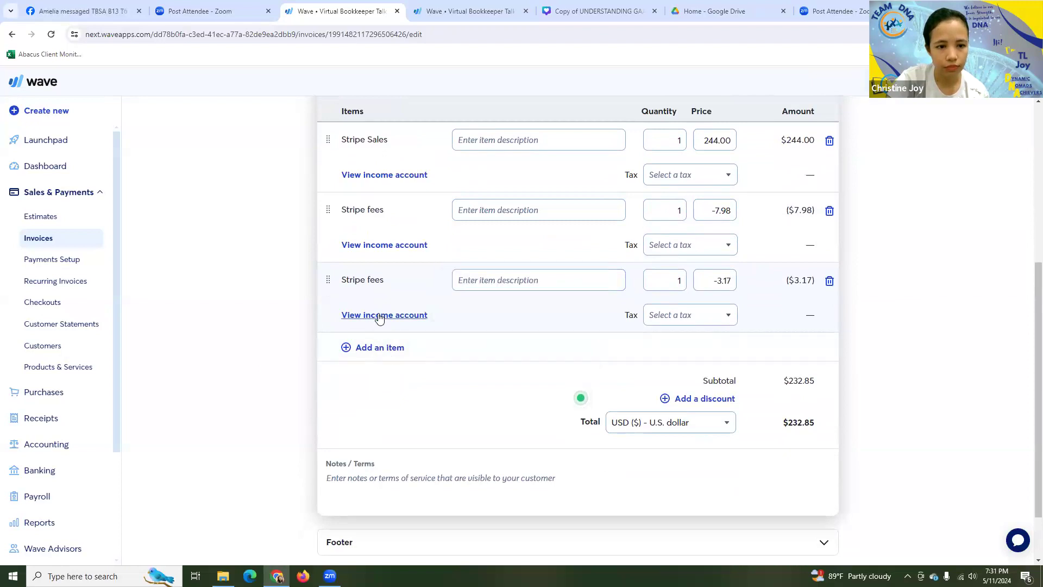
pyautogui.click(379, 319)
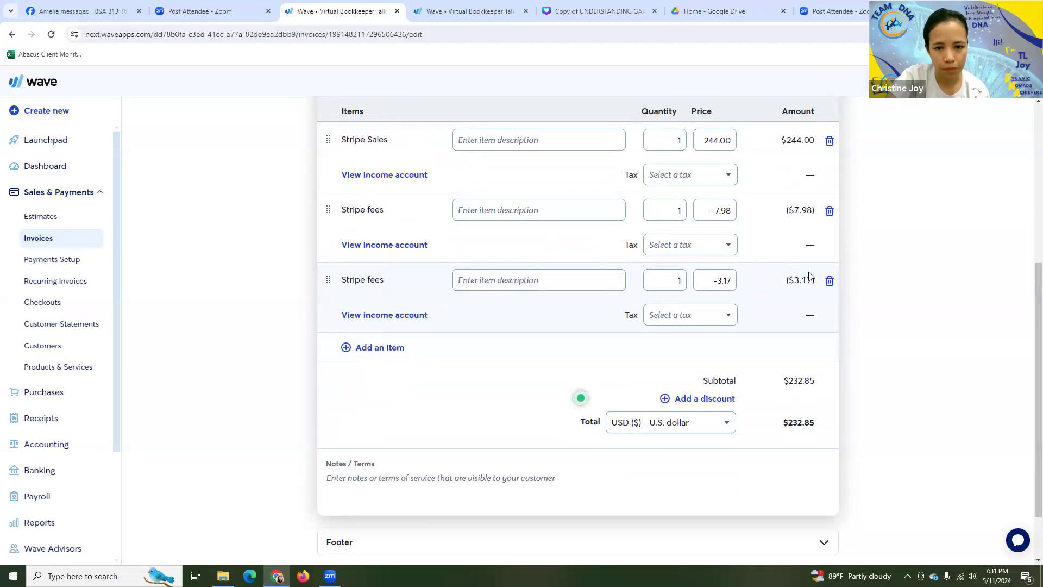
pyautogui.click(829, 281)
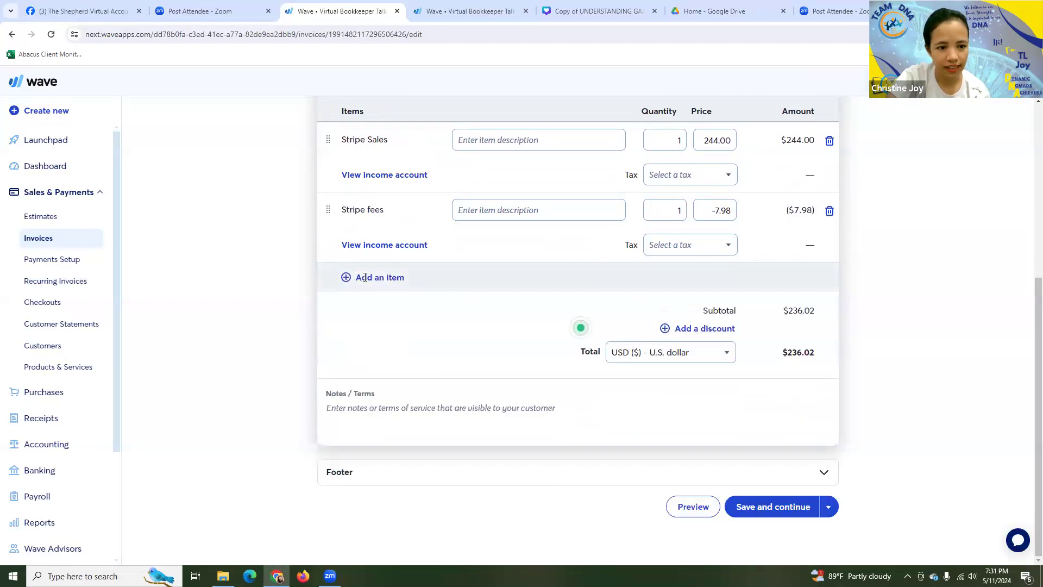
# Step: Create a new third line item on the invoice and name it Sales Refunds
pyautogui.click(375, 277)
pyautogui.click(591, 348)
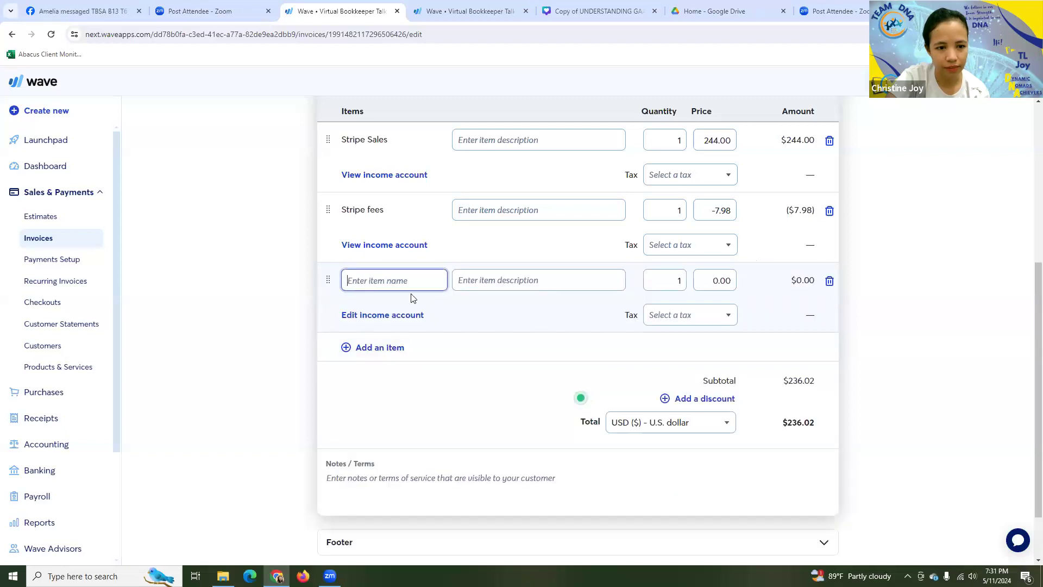
pyautogui.write('Sa')
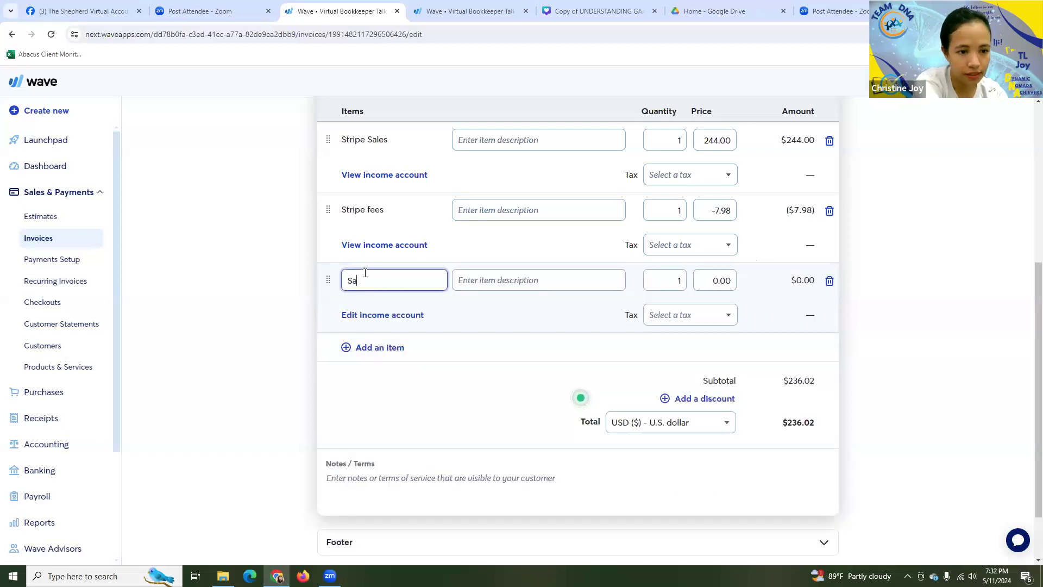
pyautogui.write('les RE')
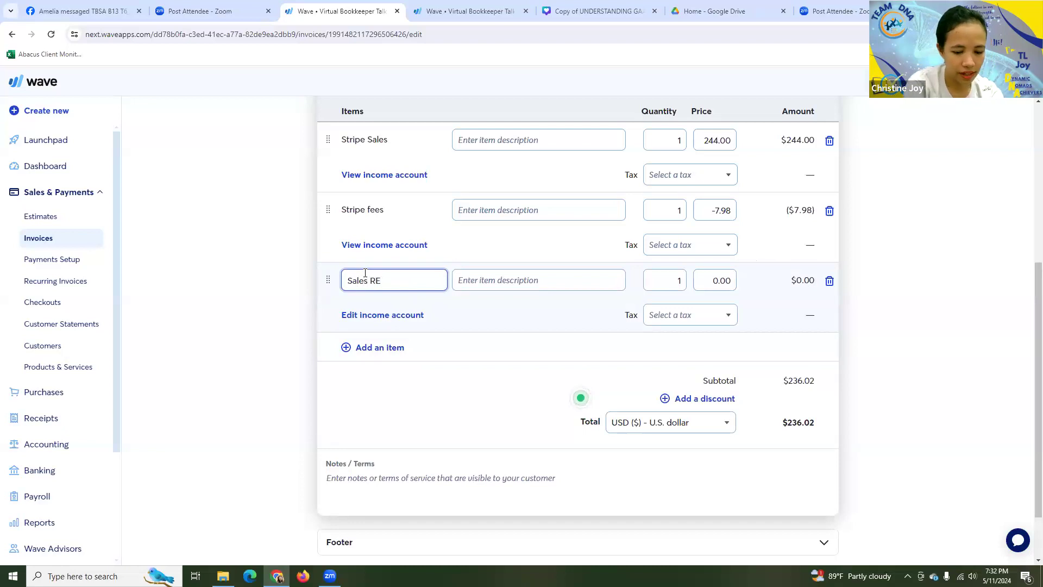
pyautogui.press('BackSpace')
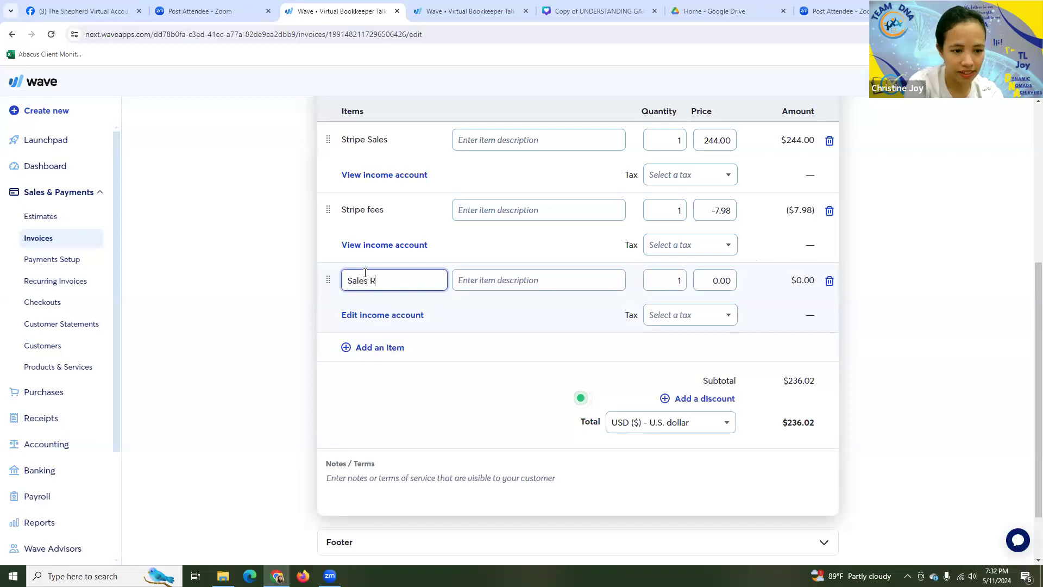
pyautogui.write('efunds')
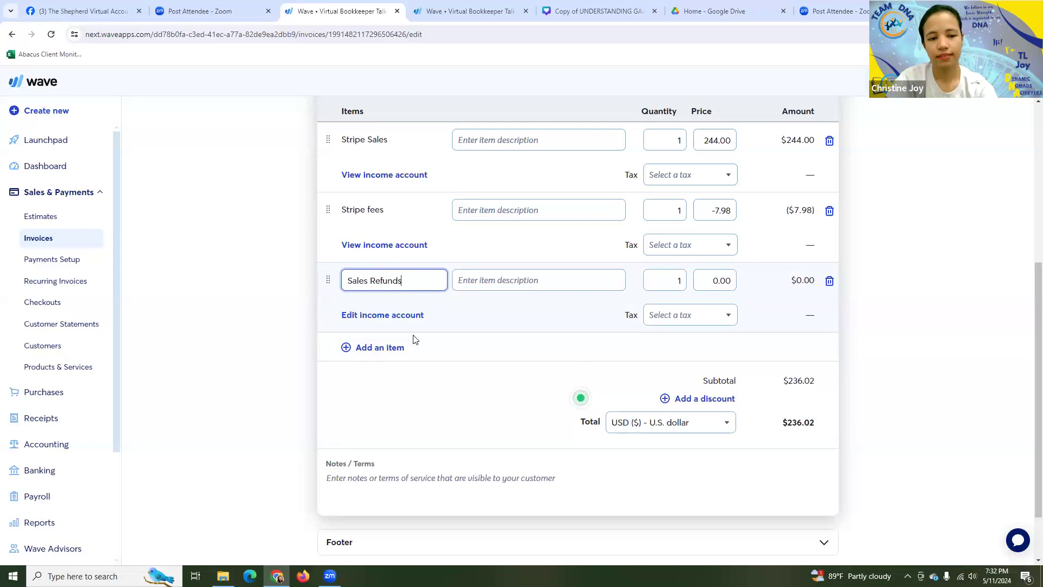
pyautogui.click(490, 377)
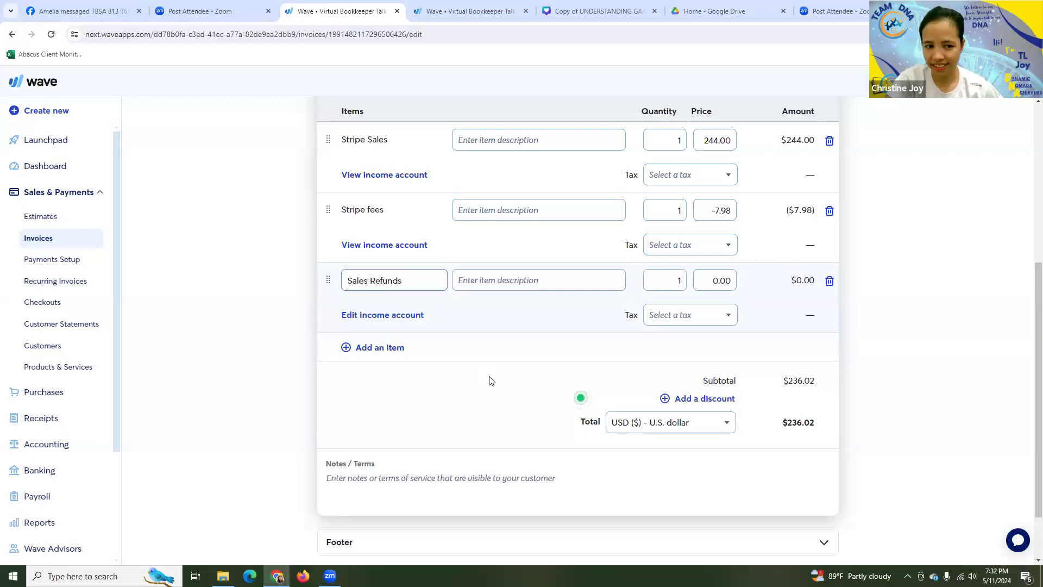
# Step: Set the price of the Sales Refunds item to 5
pyautogui.click(723, 280)
pyautogui.write('5')
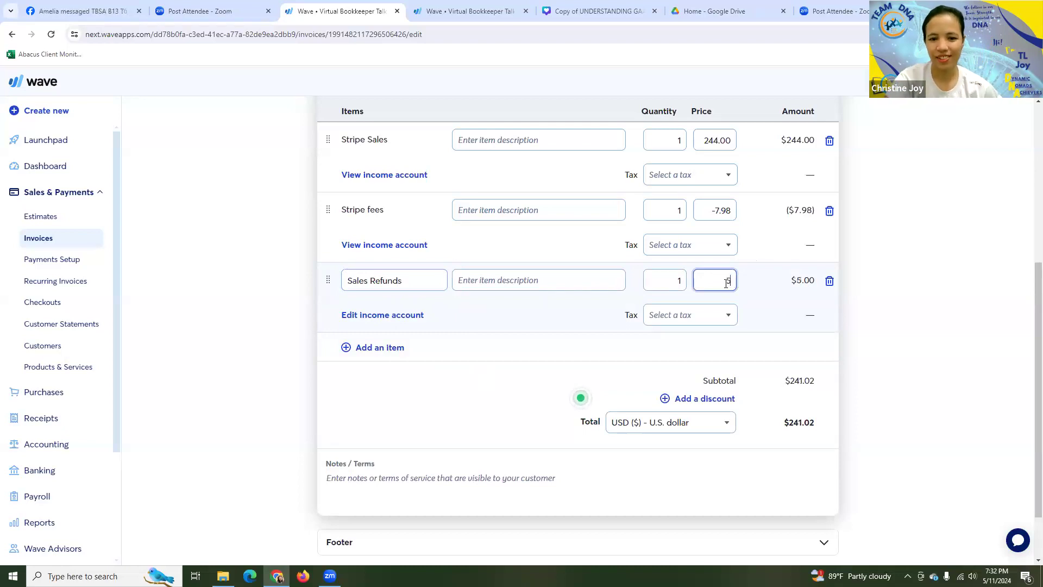
pyautogui.click(479, 384)
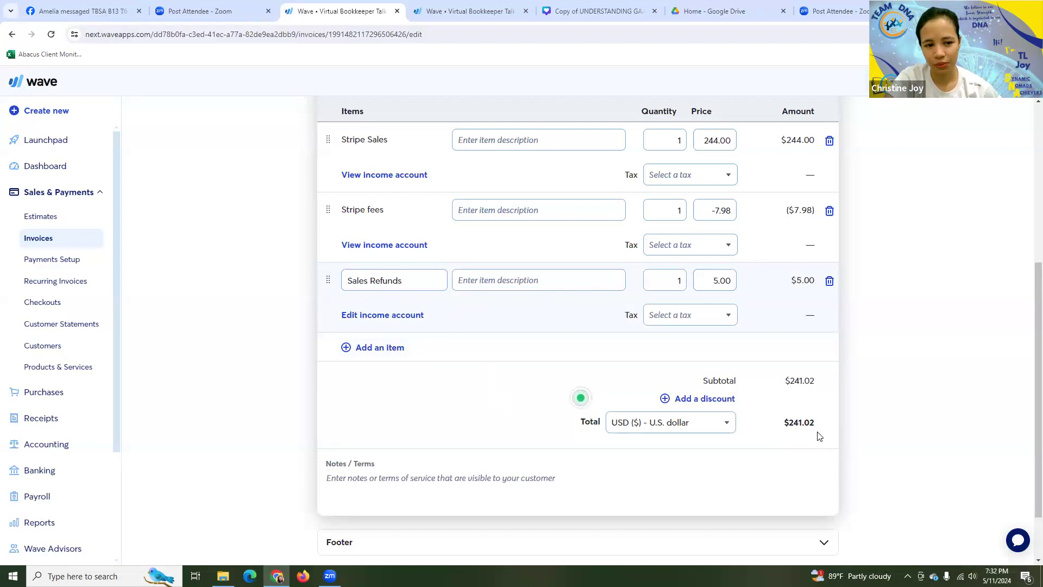
# Step: Compare the invoice's items and total with the 1/2/2024 row of the Stripe Transactions table in Canva and return to Wave
pyautogui.scroll(1, 414, 306)
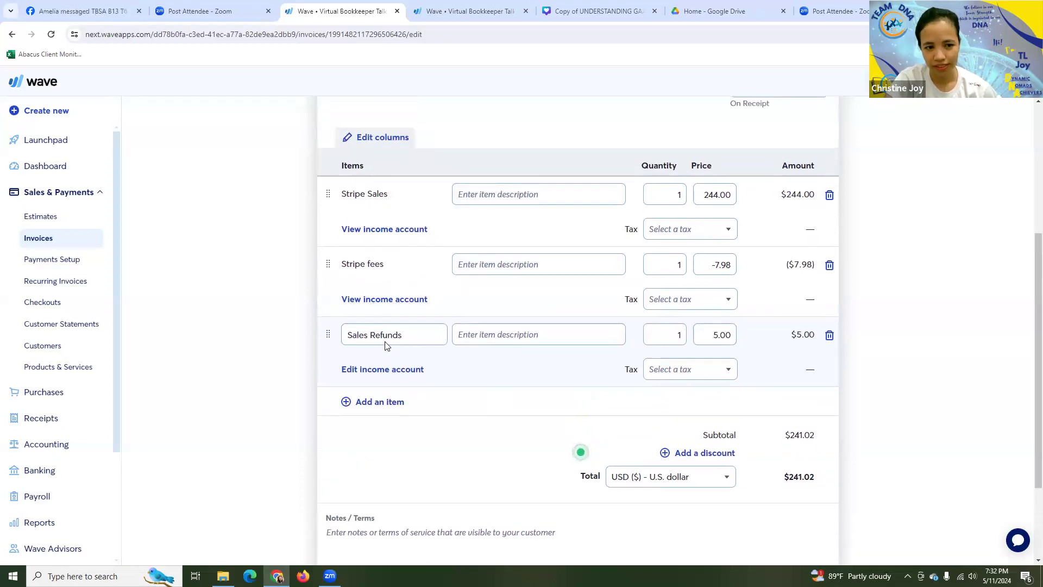
pyautogui.scroll(-1, 387, 342)
pyautogui.scroll(-1, 434, 353)
pyautogui.scroll(1, 453, 382)
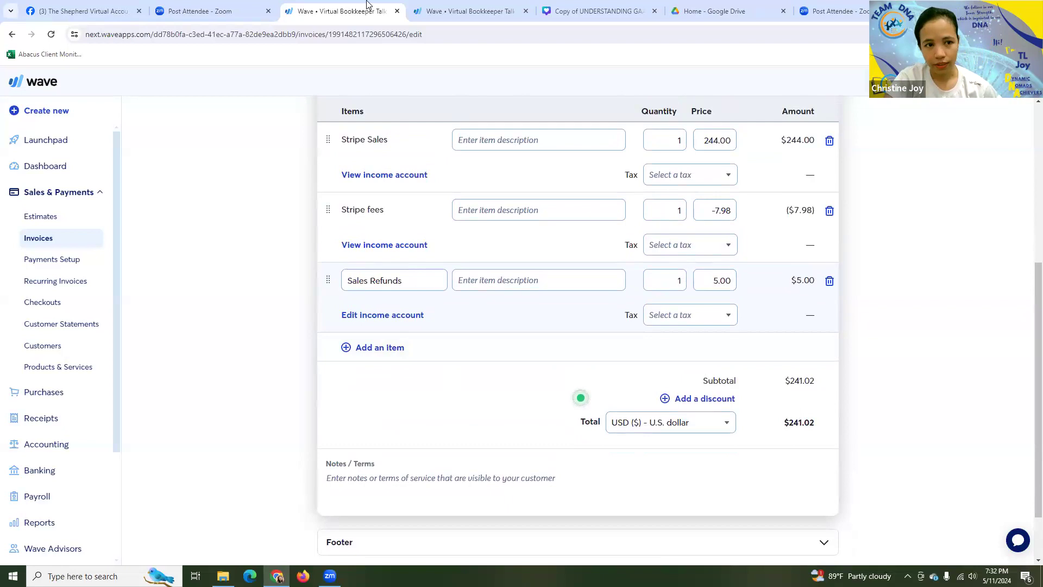
pyautogui.click(549, 12)
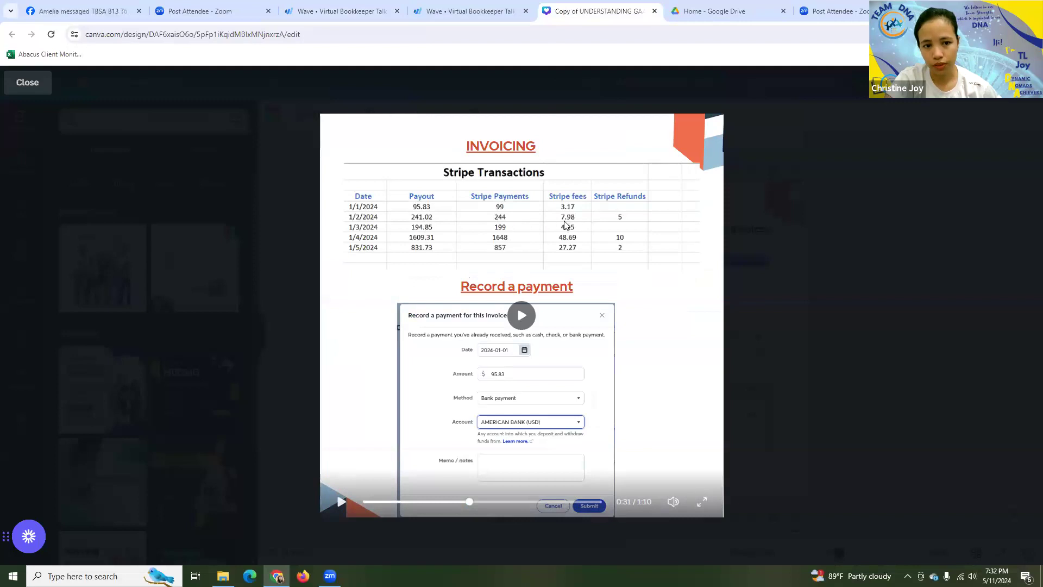
pyautogui.click(336, 11)
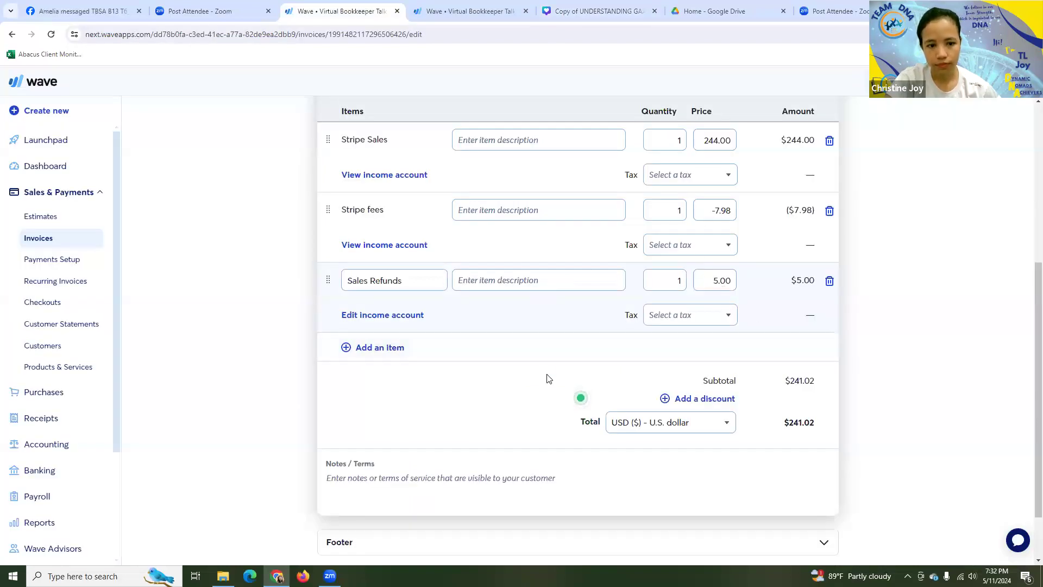
# Step: Save invoice #2 and approve its draft
pyautogui.scroll(-2, 548, 380)
pyautogui.click(766, 506)
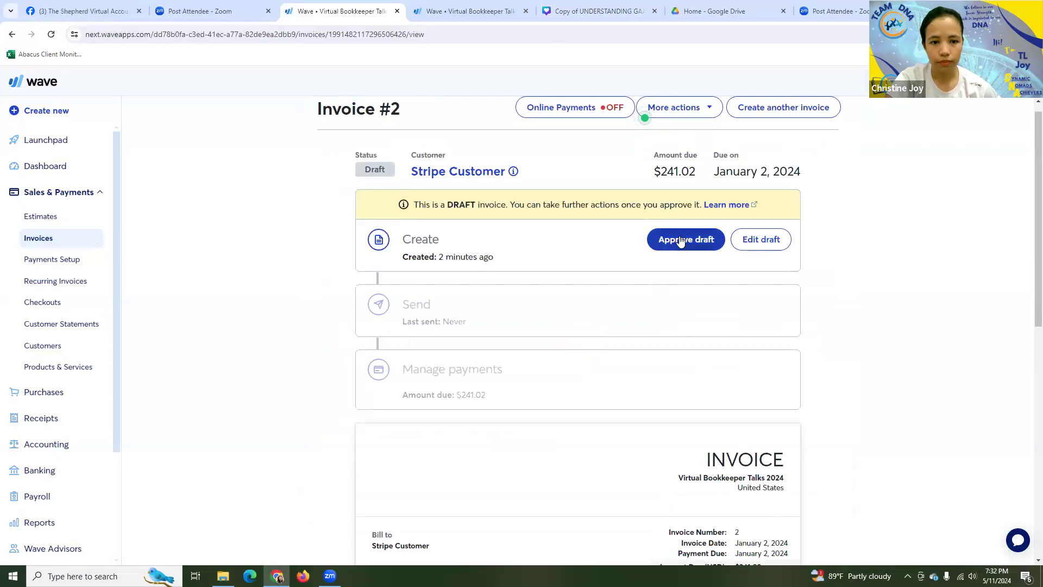
pyautogui.click(678, 238)
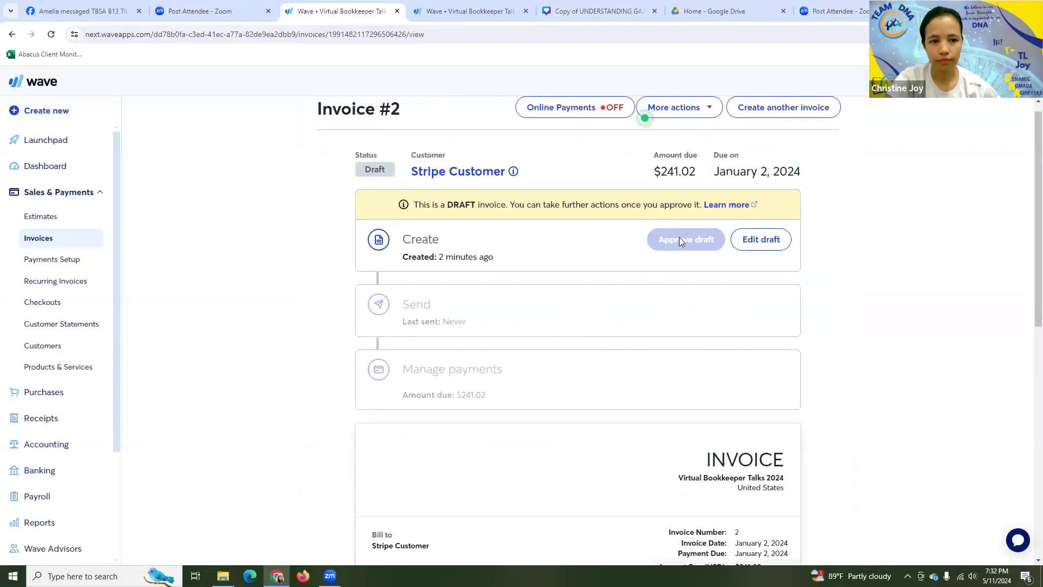
# Step: Start recording a payment for invoice #2 and set its date to 2024-01-02
pyautogui.click(525, 408)
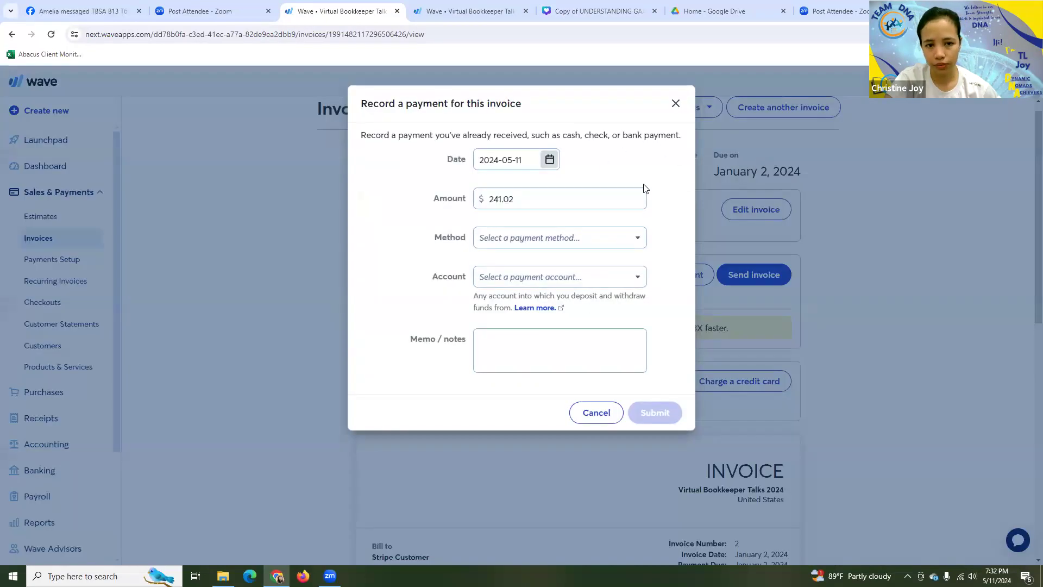
pyautogui.click(548, 160)
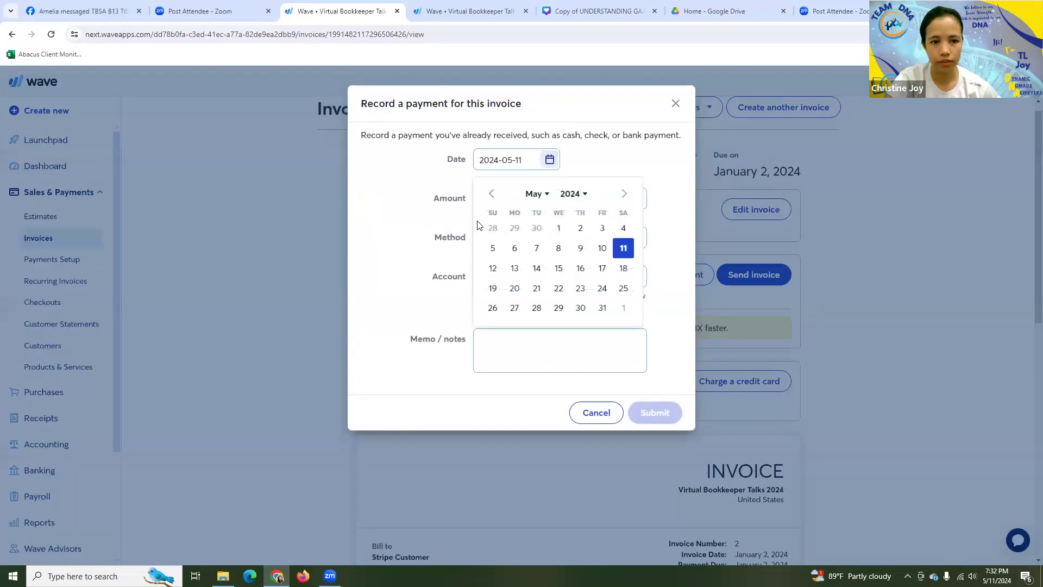
pyautogui.click(536, 193)
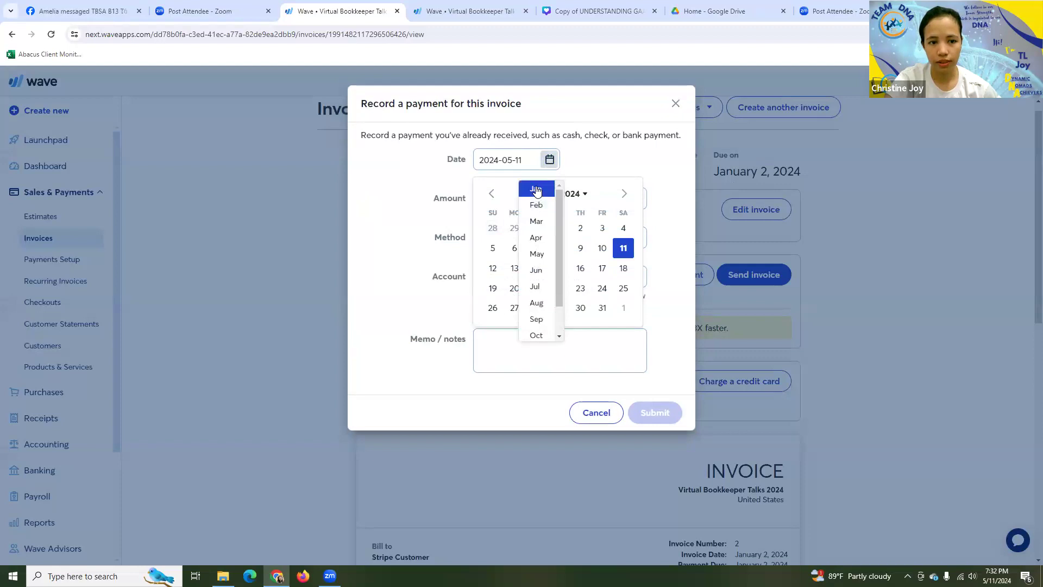
pyautogui.click(536, 189)
pyautogui.click(537, 228)
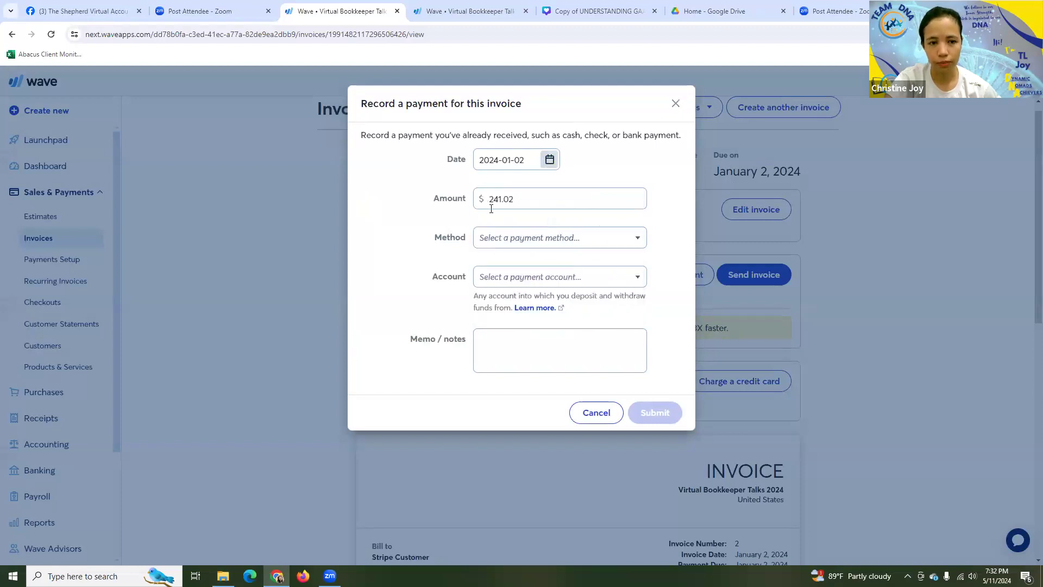
# Step: Record invoice #2's payment with the Bank payment method and the Bank of America (USD) account, and close the confirmation
pyautogui.click(634, 239)
pyautogui.click(526, 263)
pyautogui.click(625, 278)
pyautogui.click(563, 293)
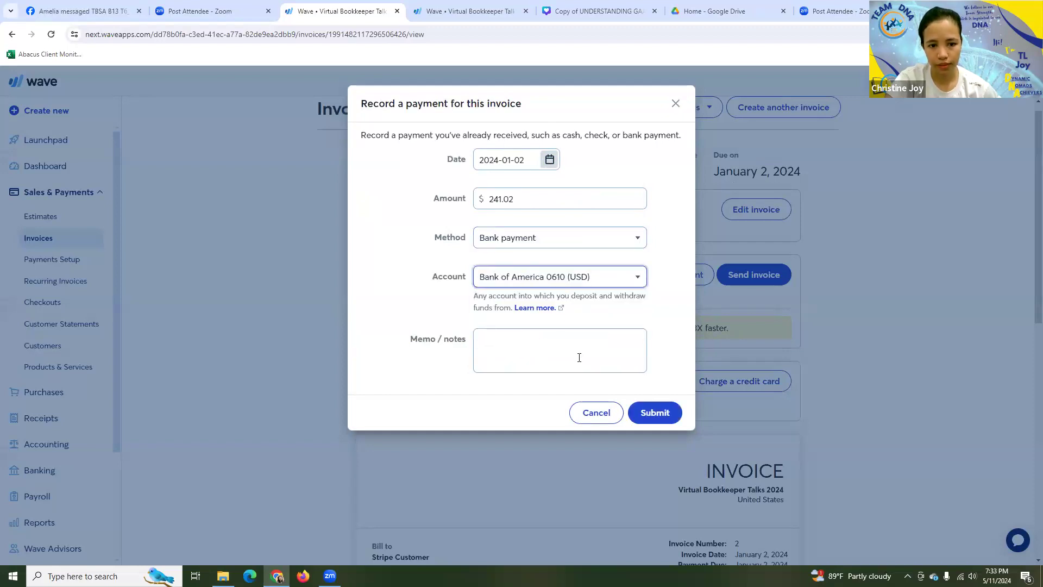
pyautogui.click(655, 411)
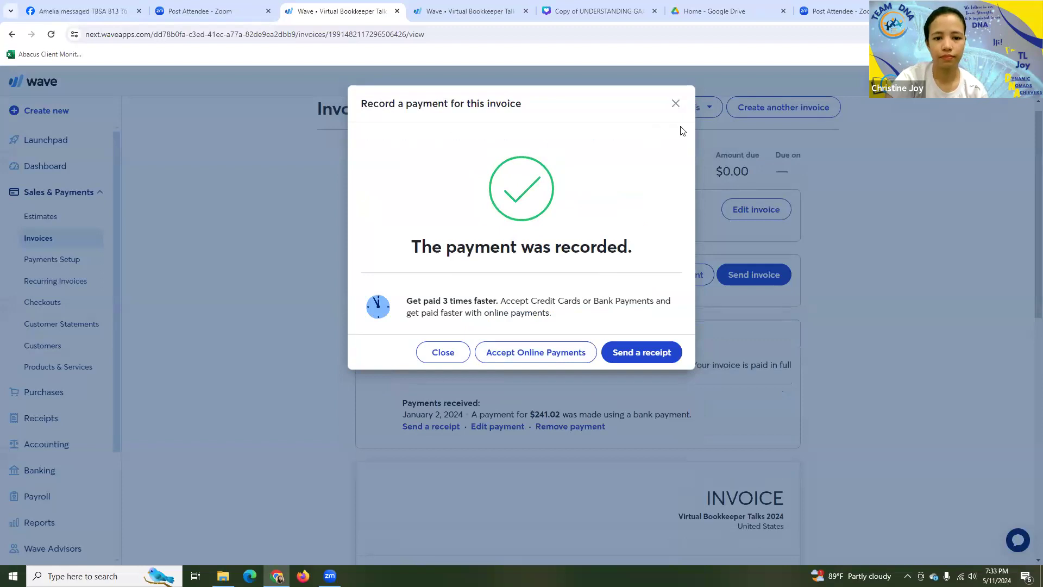
pyautogui.click(676, 105)
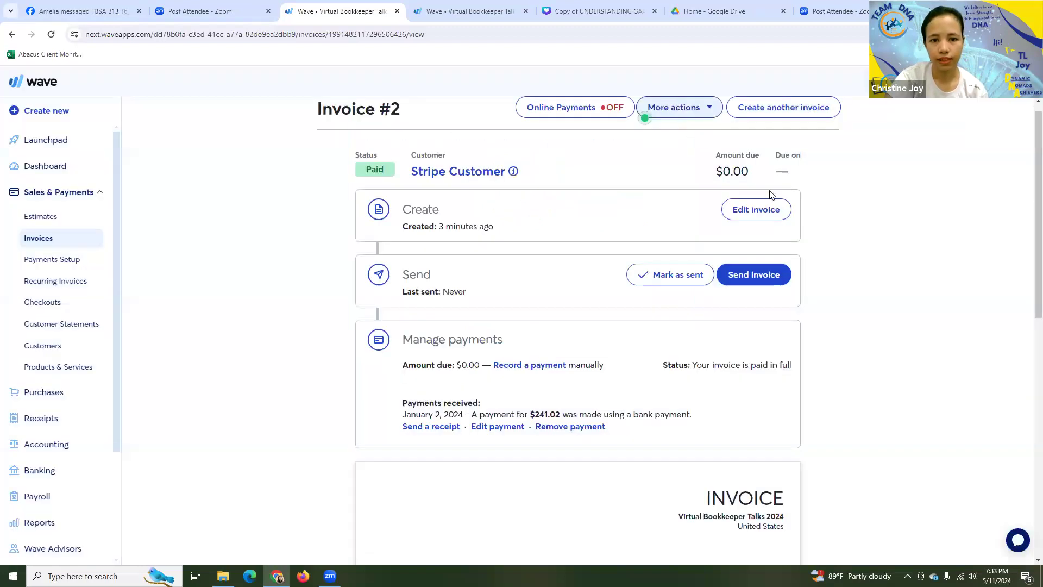
# Step: Duplicate invoice #2, check the 1/3/2024 row of the Stripe Transactions table in Canva, and return to Wave
pyautogui.click(698, 108)
pyautogui.click(687, 133)
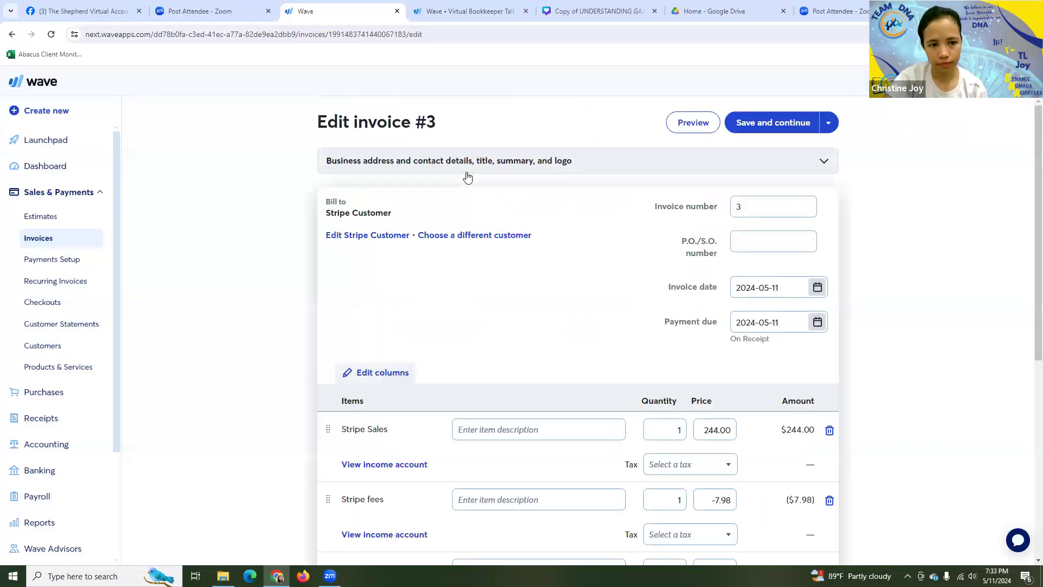
pyautogui.scroll(-3, 465, 301)
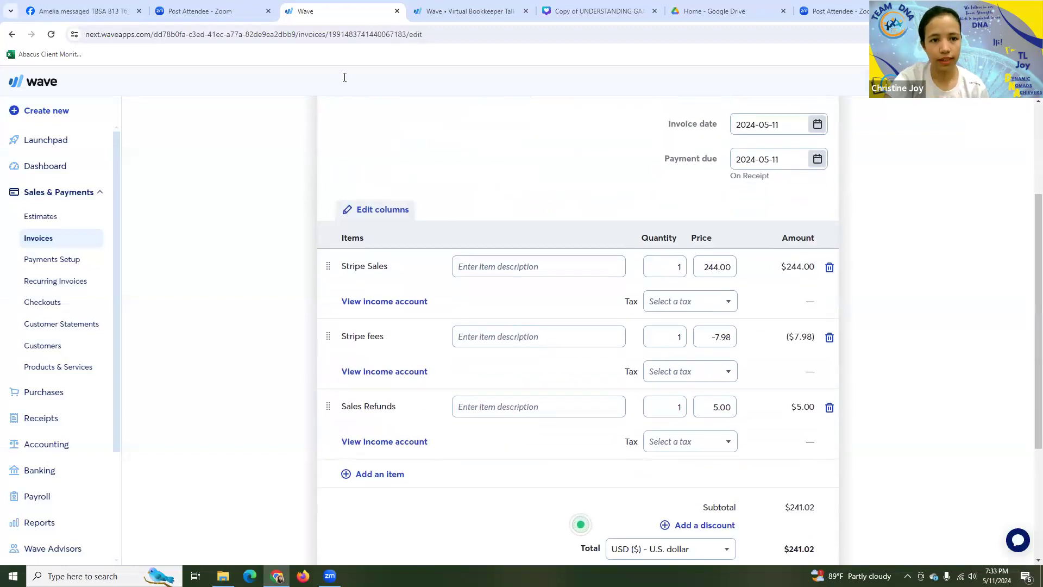
pyautogui.click(561, 11)
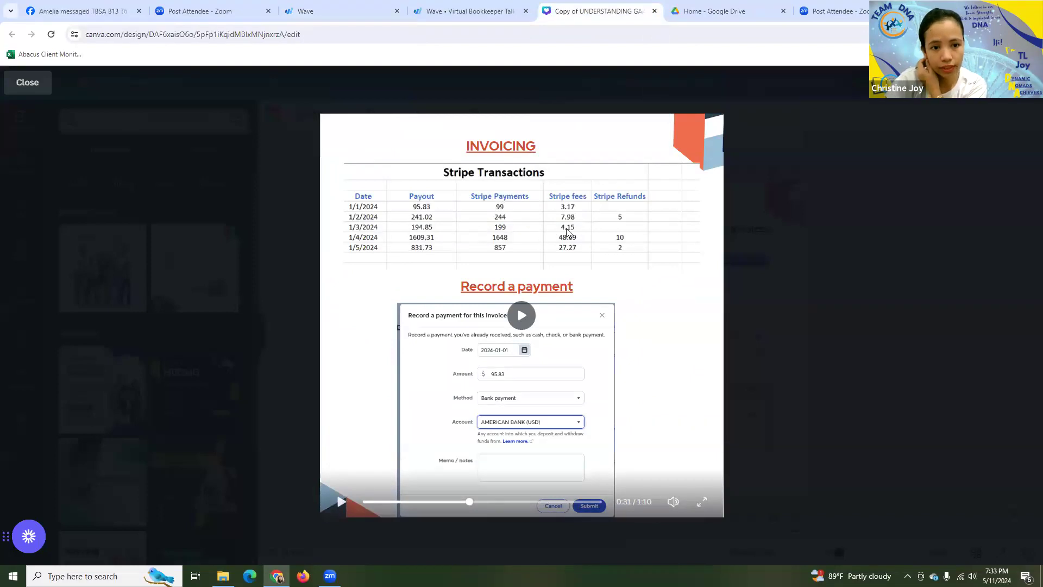
pyautogui.click(348, 11)
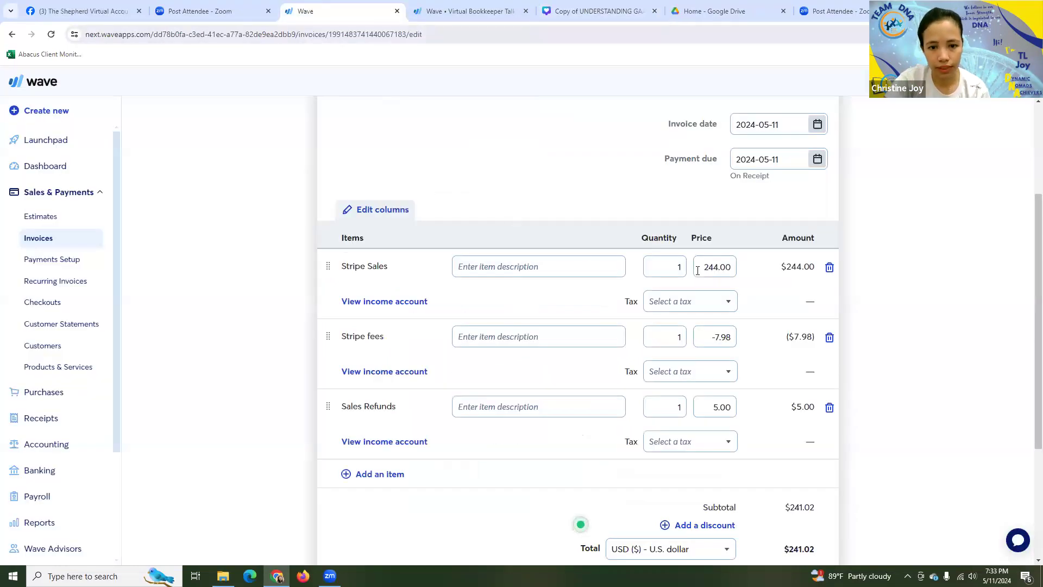
# Step: Set the Stripe Sales price to 199 and the Stripe fees price to -4.15 on invoice #3
pyautogui.click(731, 268)
pyautogui.write('199')
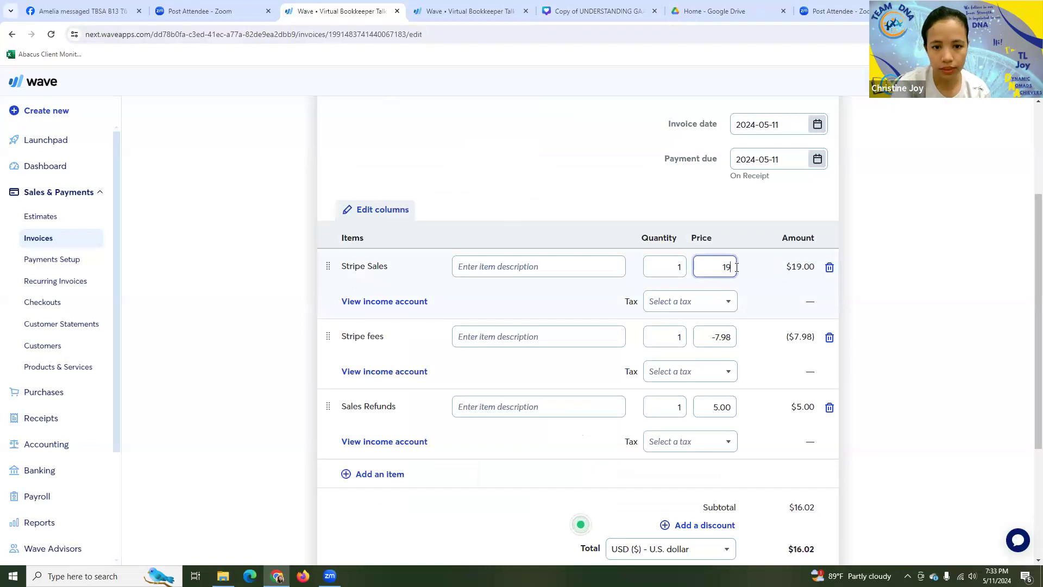
pyautogui.click(731, 337)
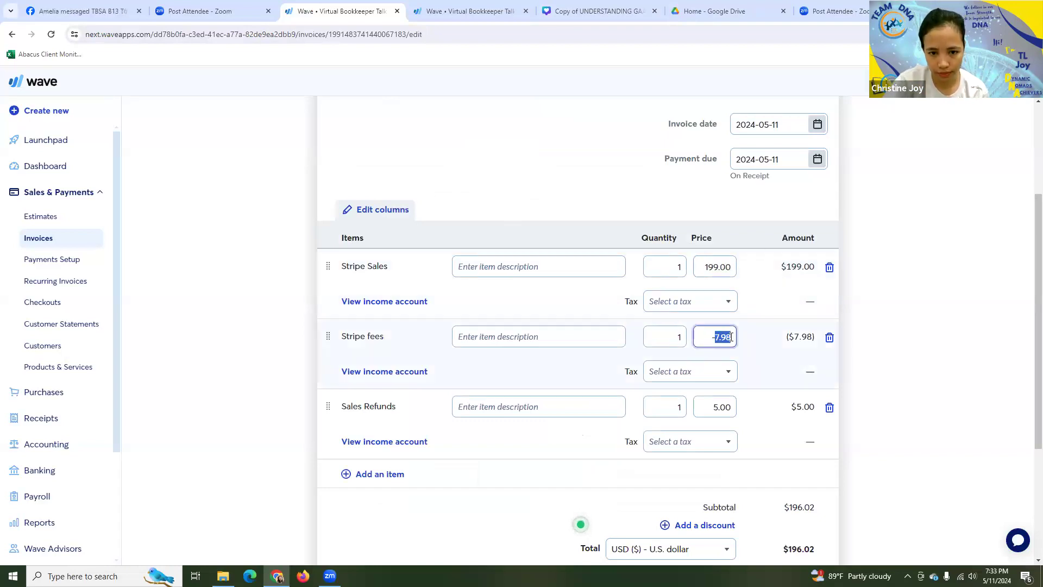
pyautogui.write('-4.15')
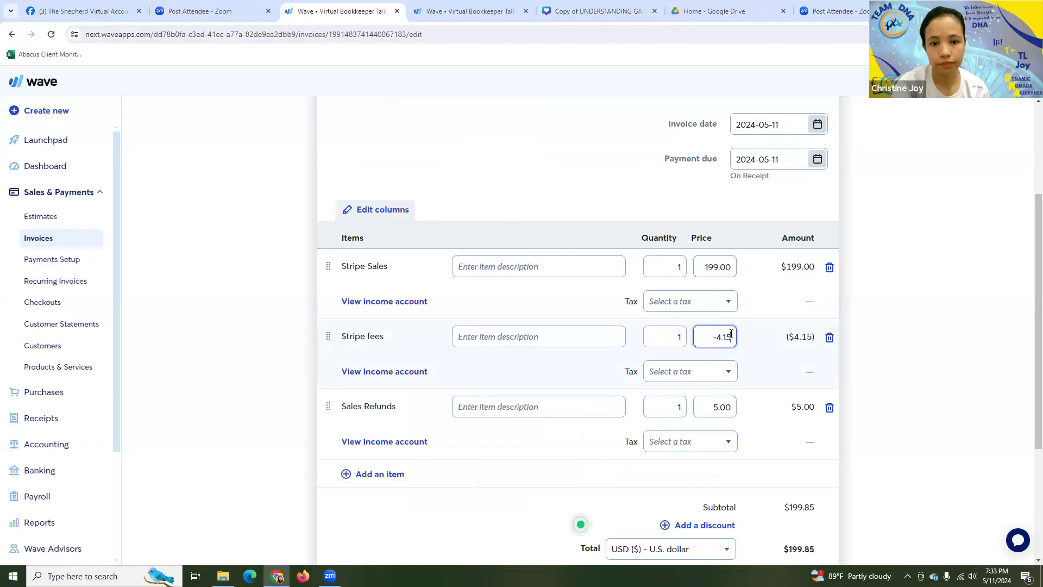
# Step: Remove the Sales Refunds item from invoice #3 and dismiss the discount tip
pyautogui.scroll(-1, 671, 425)
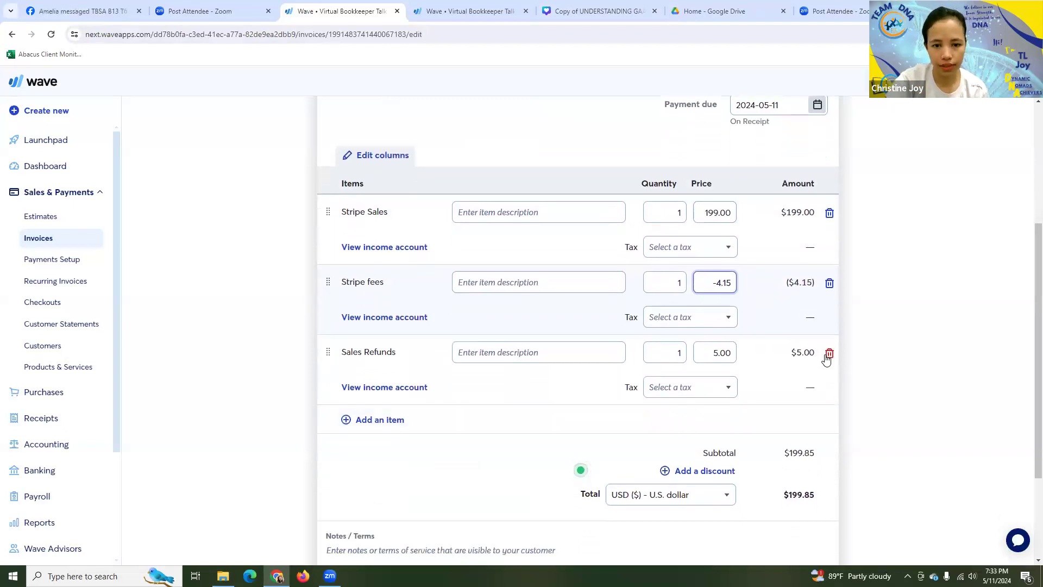
pyautogui.click(829, 353)
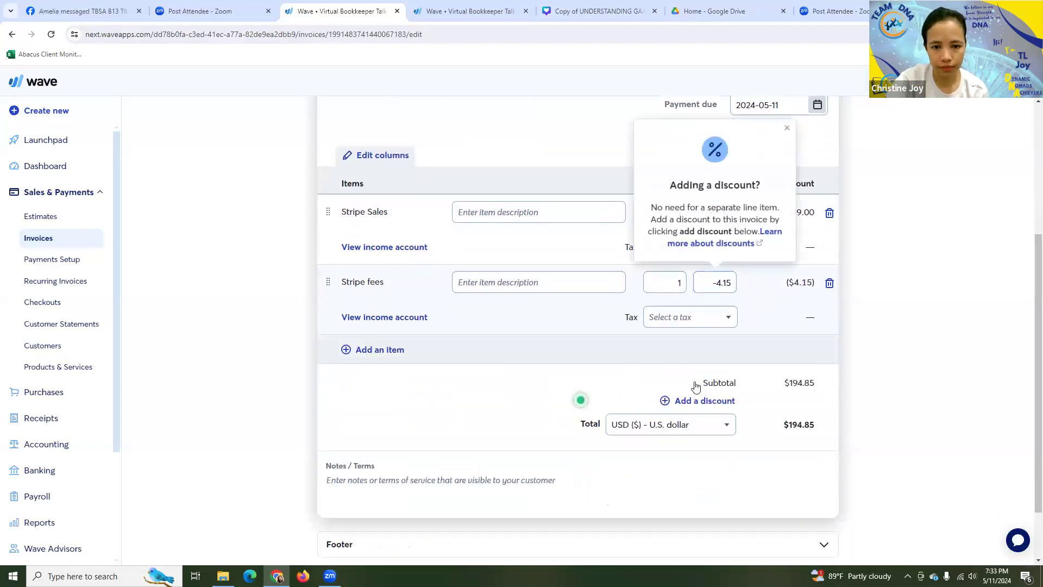
pyautogui.click(786, 129)
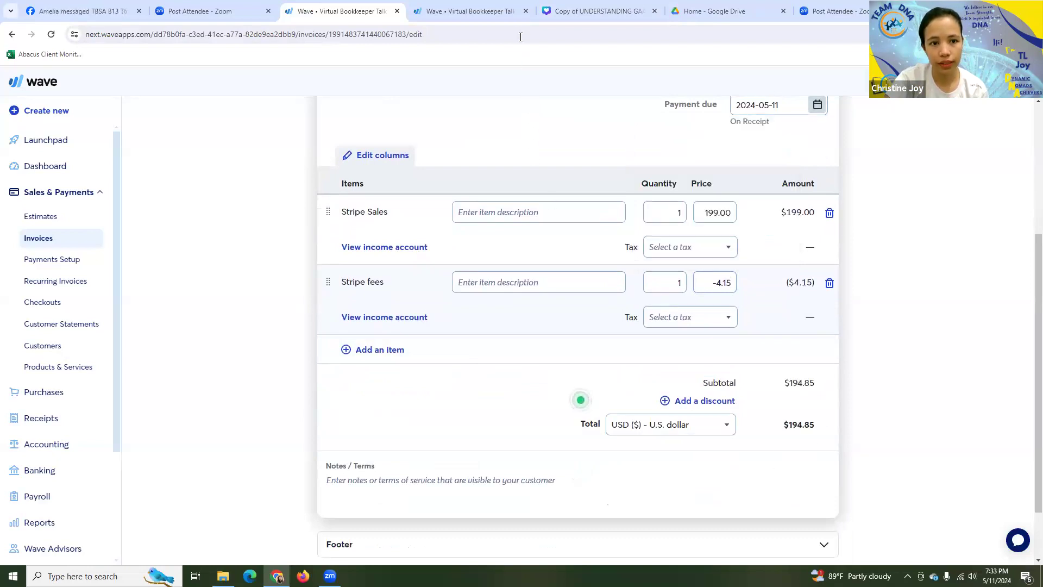
# Step: Compare invoice #3 with the 1/3/2024 row of Canva's Stripe Transactions table and set its invoice date to 2024-01-03 in Wave
pyautogui.click(557, 14)
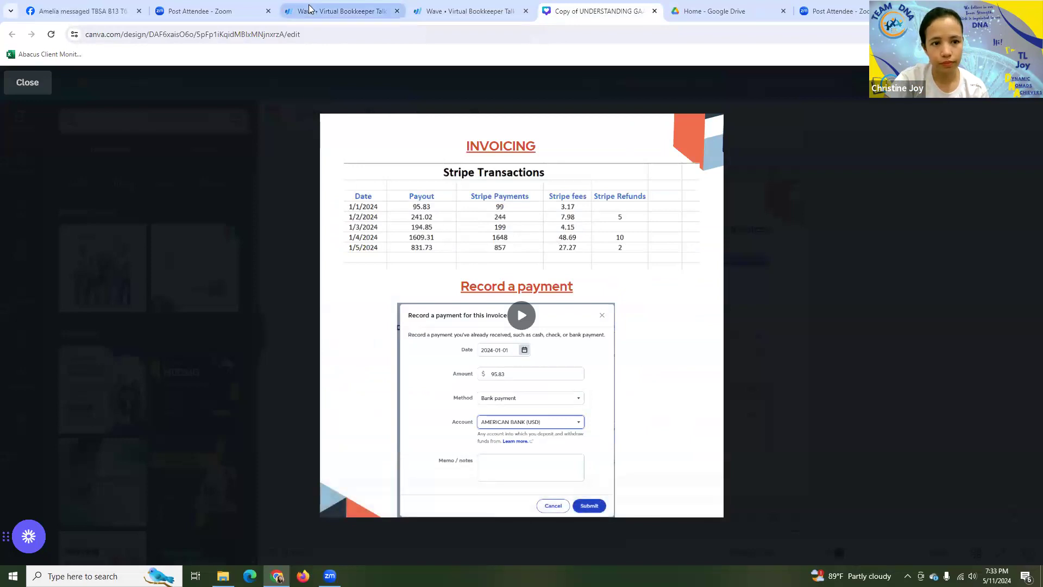
pyautogui.click(342, 11)
pyautogui.scroll(-1, 529, 400)
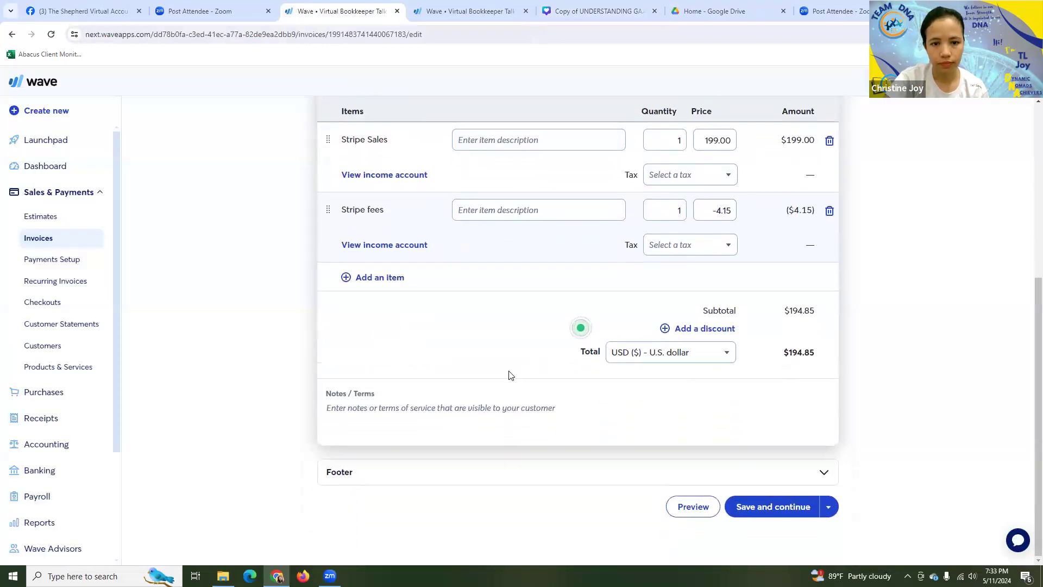
pyautogui.scroll(3, 506, 373)
pyautogui.scroll(1, 505, 373)
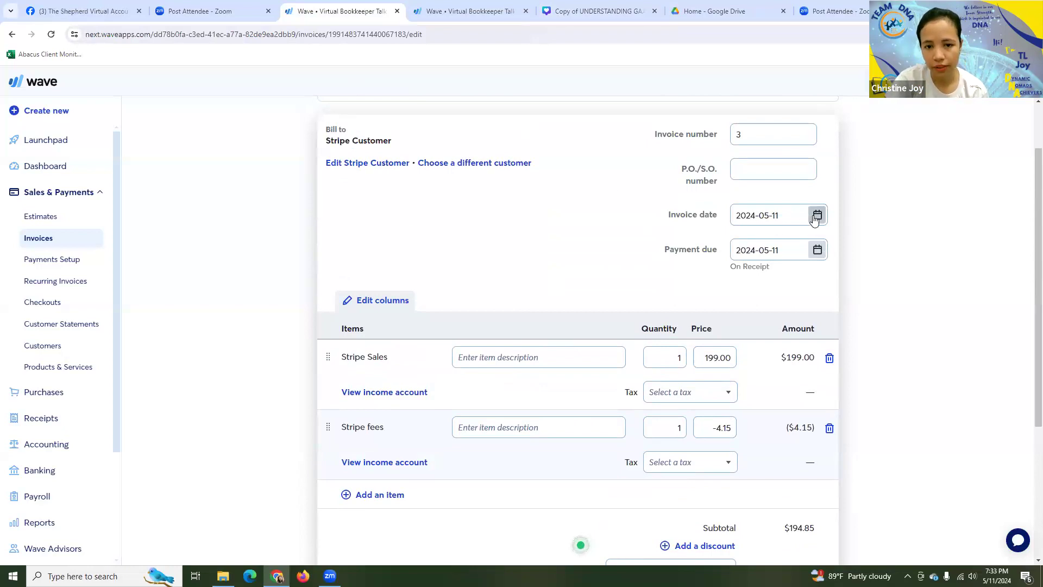
pyautogui.click(553, 16)
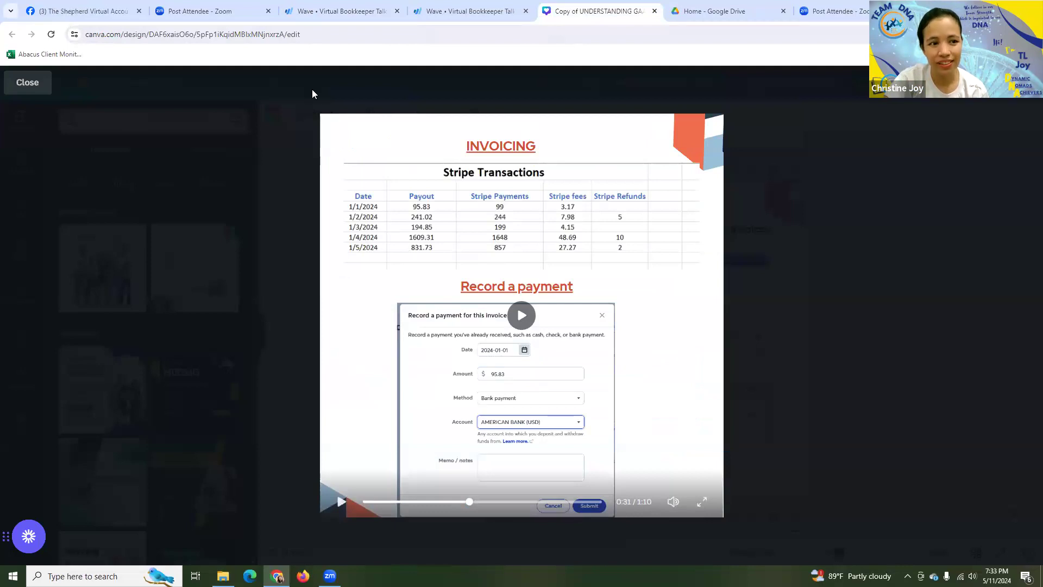
pyautogui.click(311, 12)
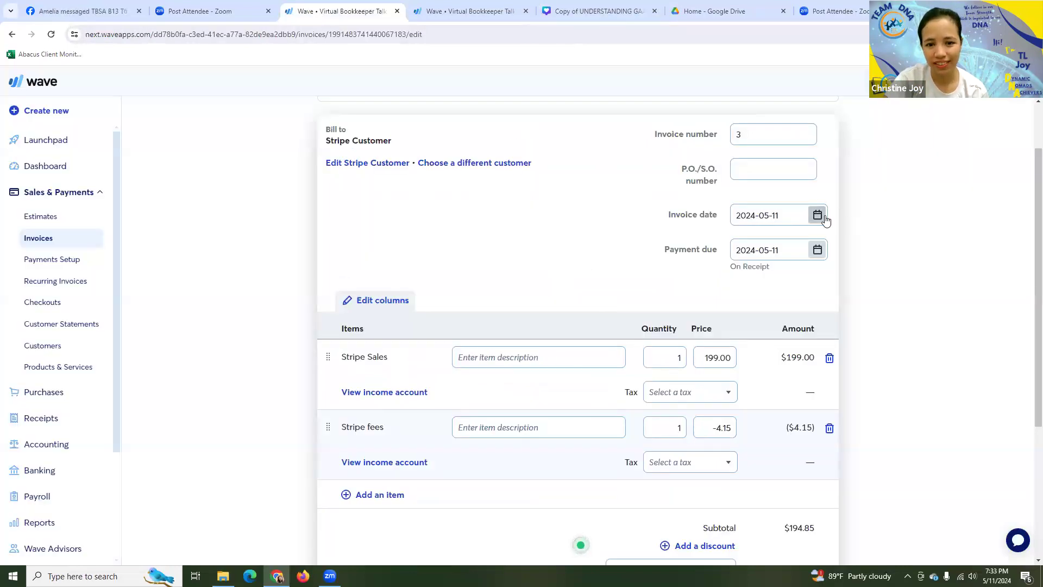
pyautogui.click(817, 215)
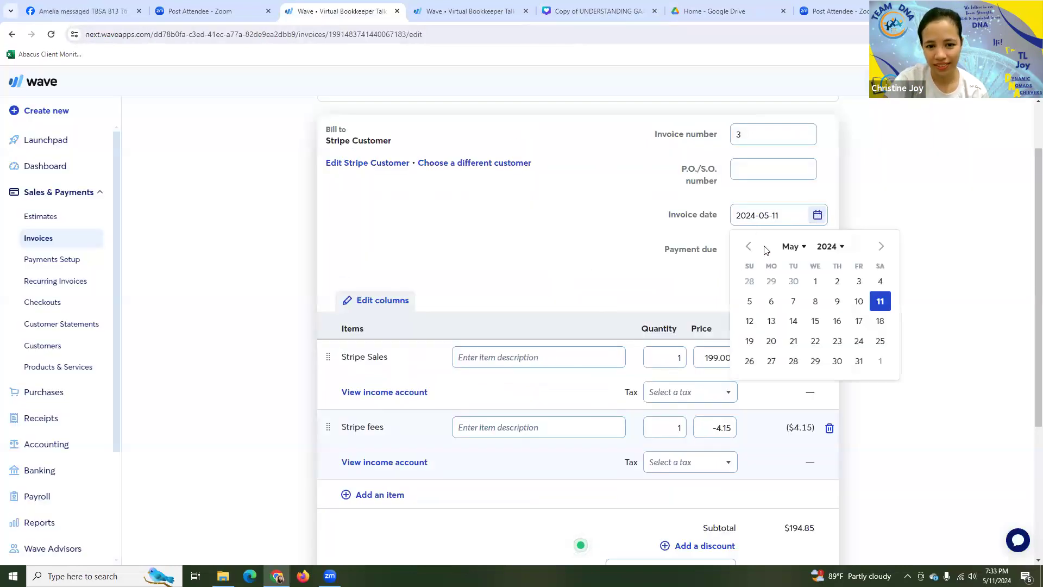
pyautogui.click(794, 251)
pyautogui.click(780, 283)
pyautogui.click(815, 280)
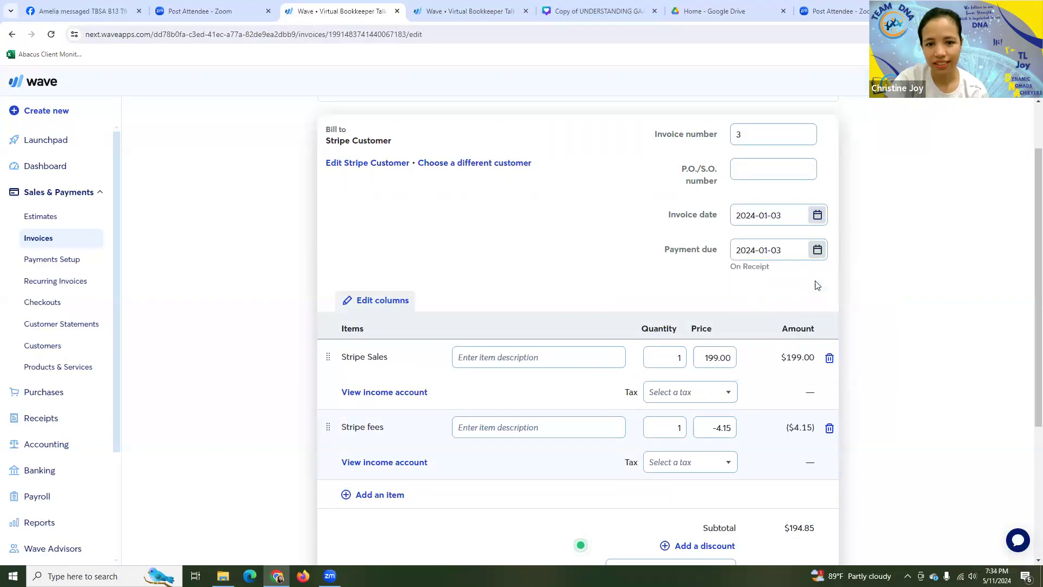
# Step: Save invoice #3, approve its draft and dismiss the online payments offer
pyautogui.scroll(-4, 561, 303)
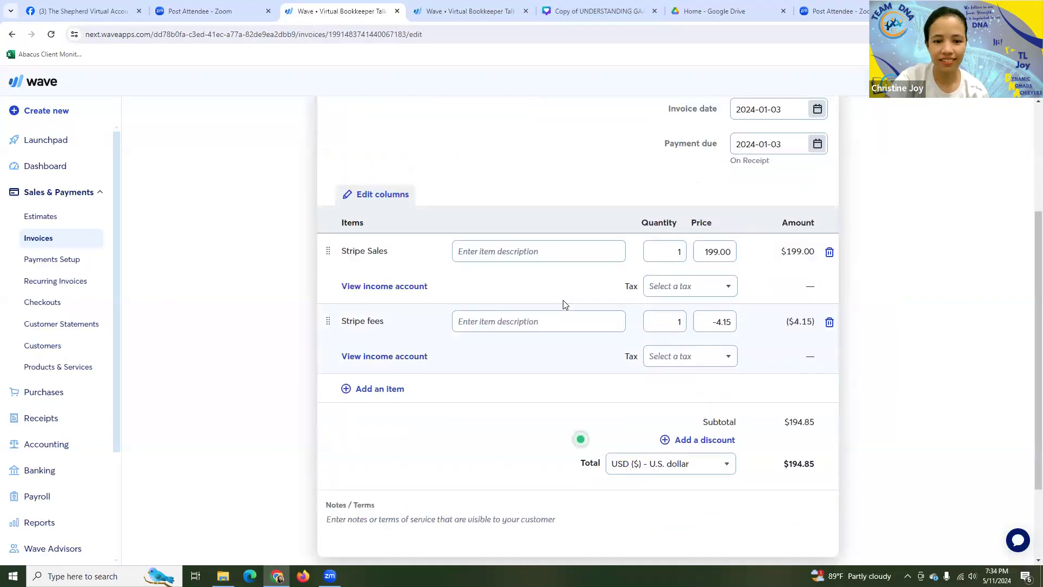
pyautogui.click(754, 512)
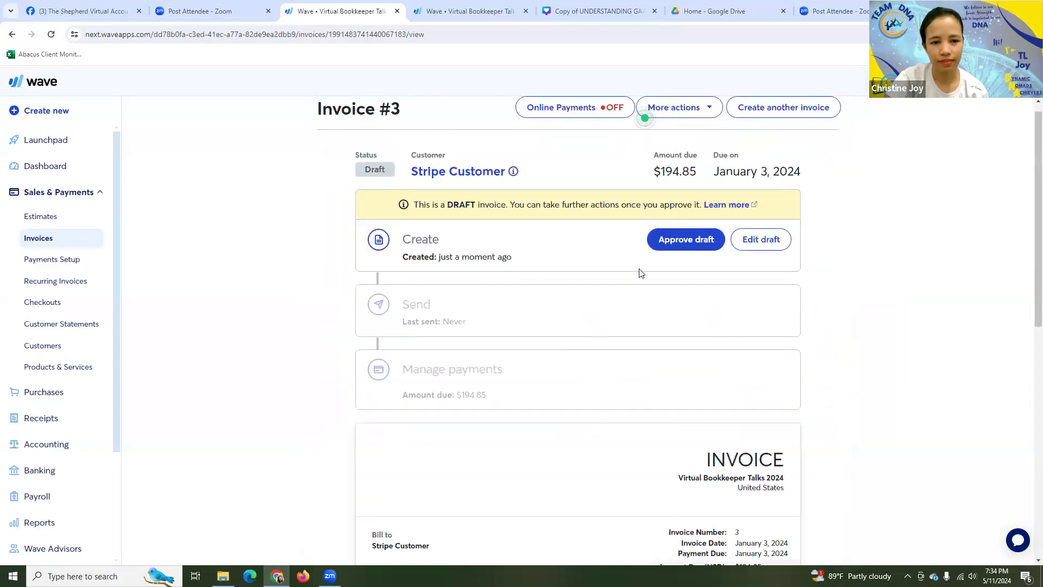
pyautogui.click(678, 243)
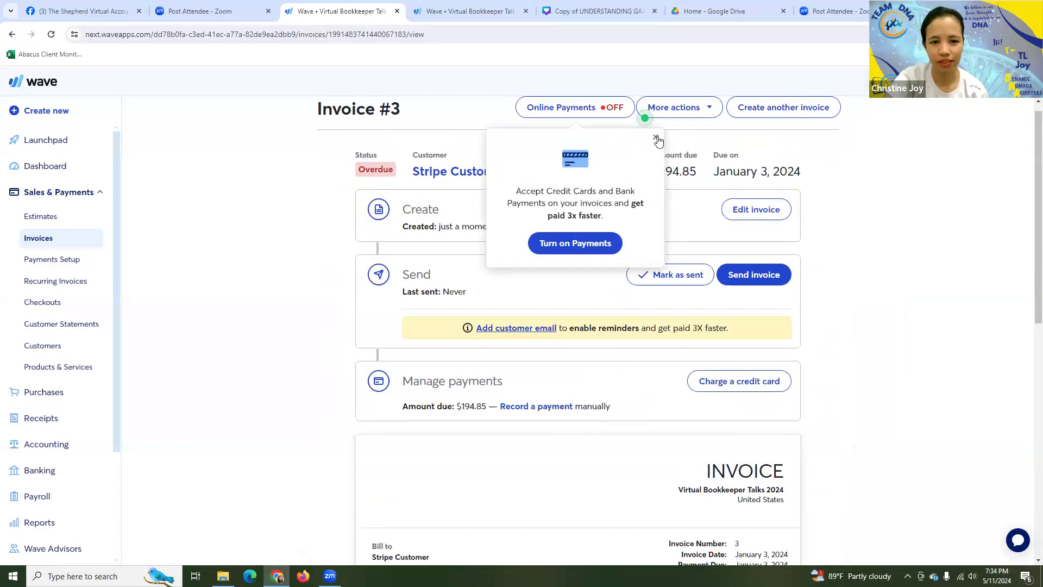
pyautogui.click(655, 137)
# Step: Start recording a payment for invoice #3 and set its date to 2024-01-03
pyautogui.click(532, 406)
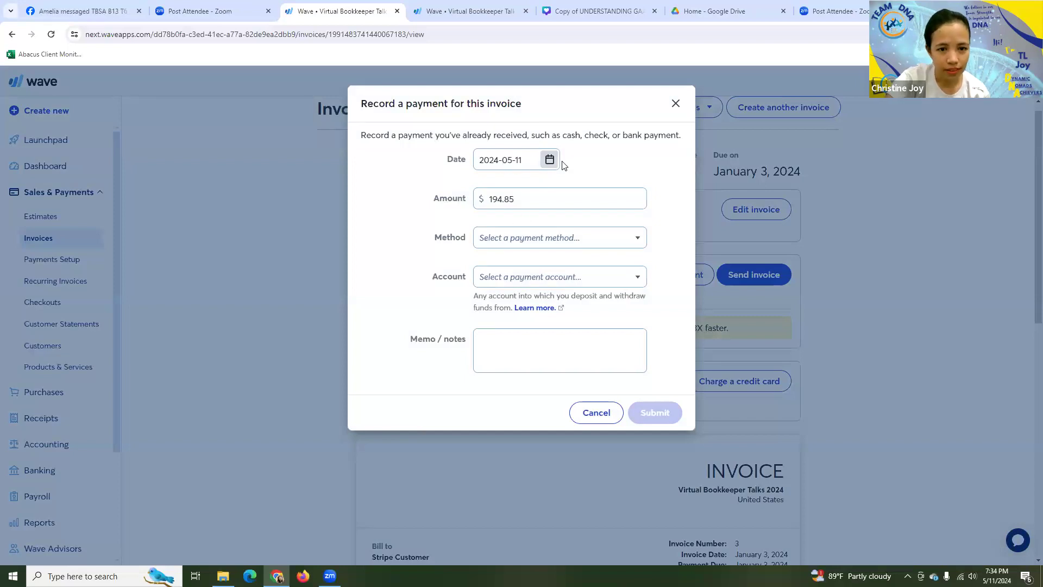
pyautogui.click(550, 161)
pyautogui.click(536, 194)
pyautogui.click(536, 187)
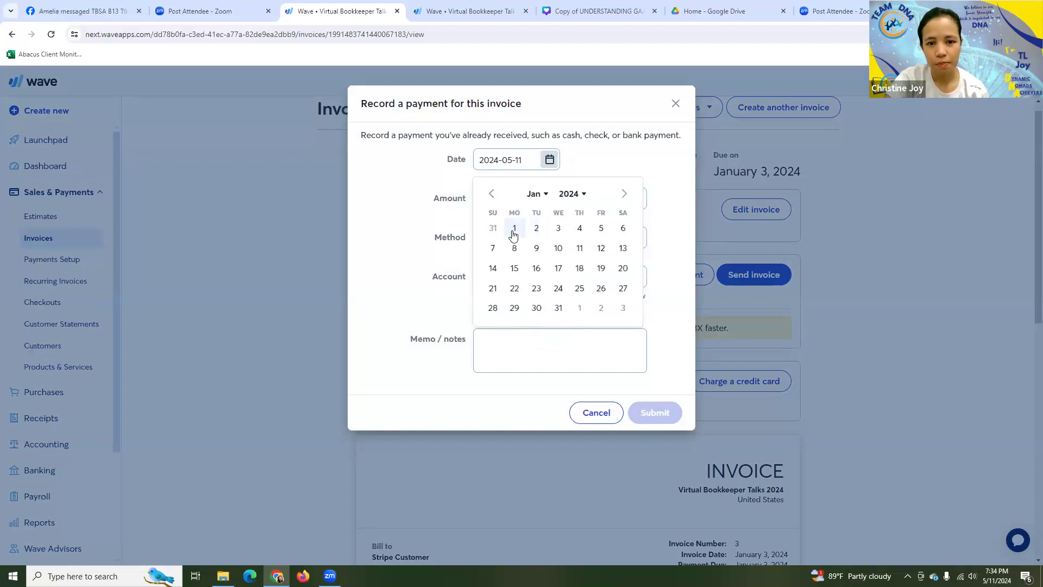
pyautogui.click(557, 227)
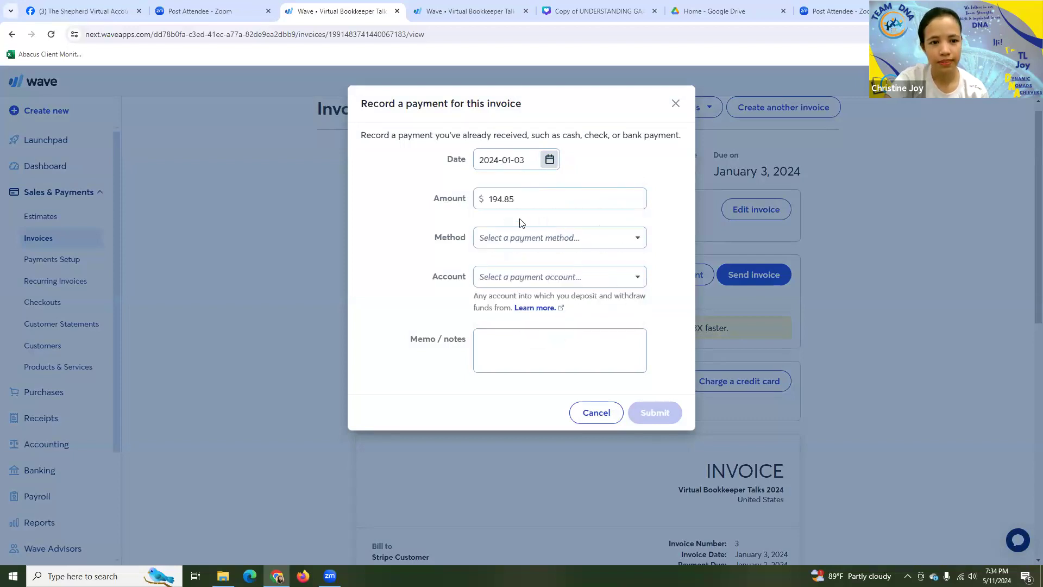
# Step: Record invoice #3's payment with the Bank payment method and the Bank of America (USD) account, check the Canva table, and close the confirmation
pyautogui.click(633, 237)
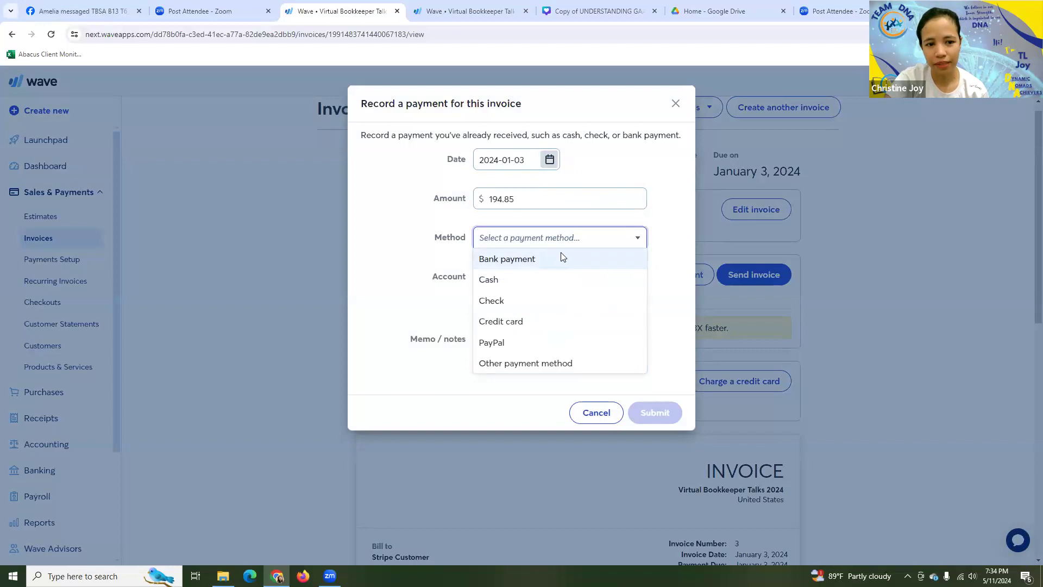
pyautogui.click(561, 258)
pyautogui.click(611, 277)
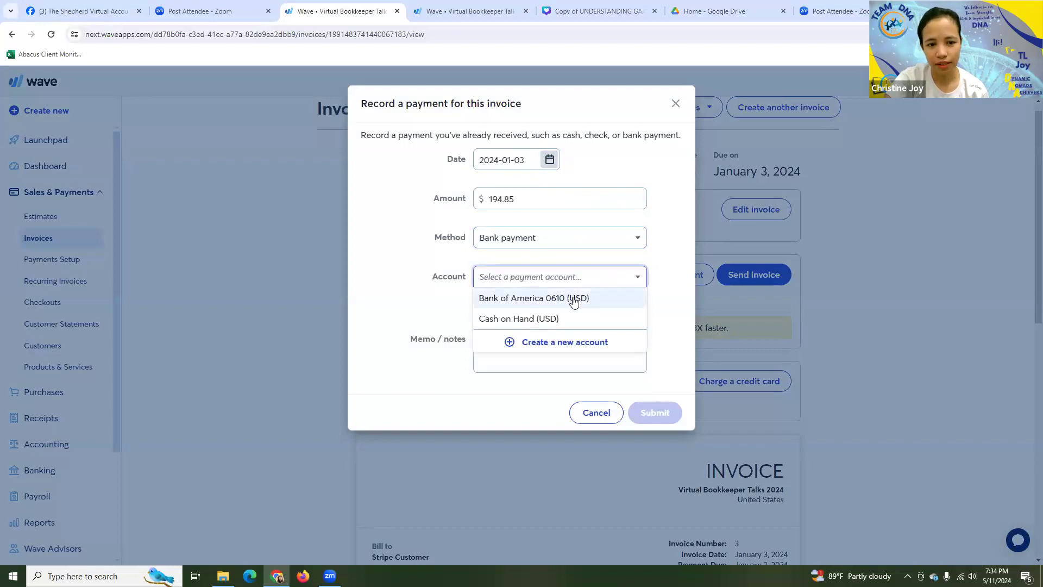
pyautogui.click(574, 298)
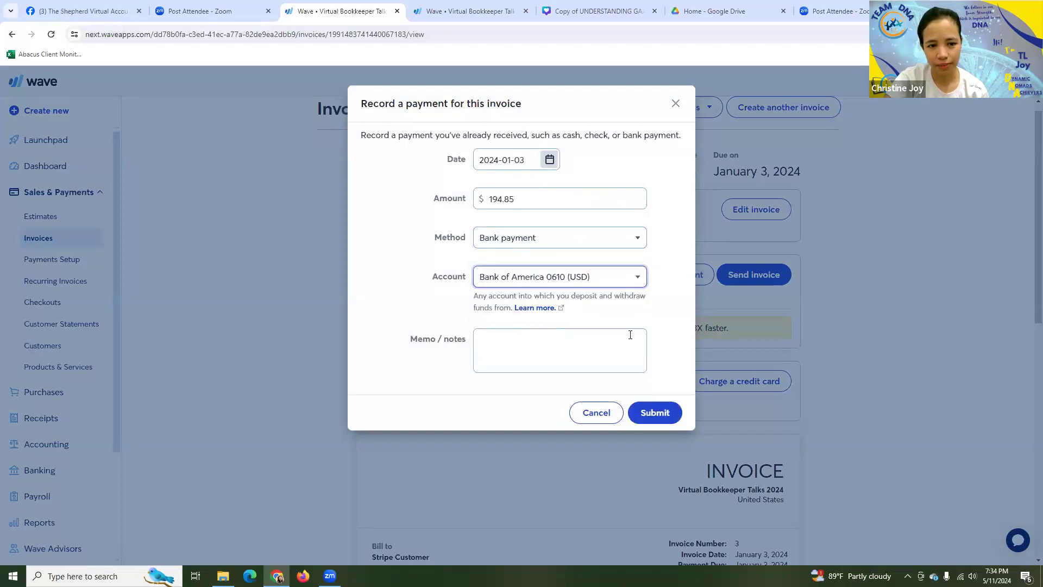
pyautogui.click(653, 414)
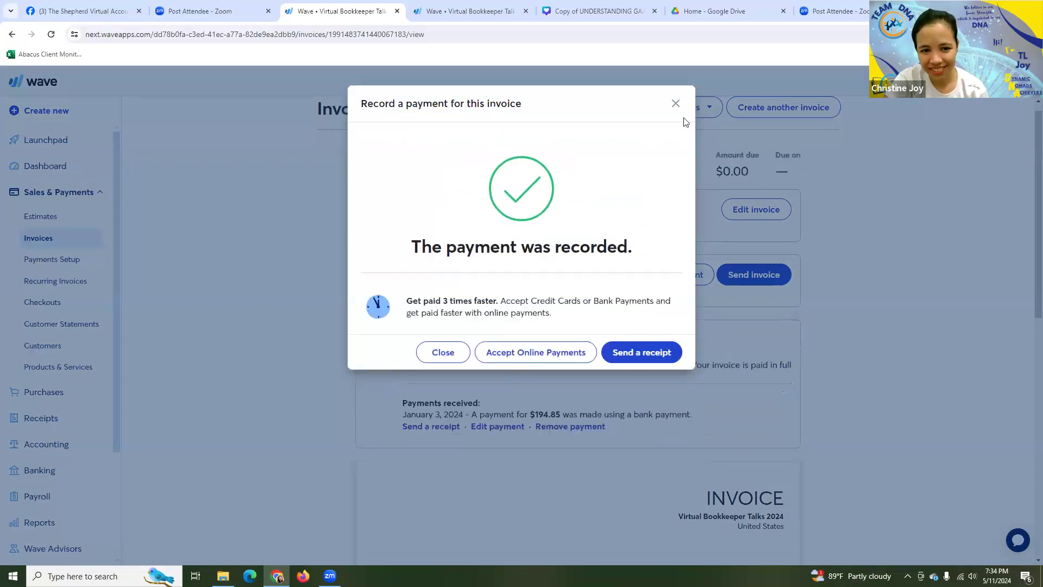
pyautogui.click(575, 9)
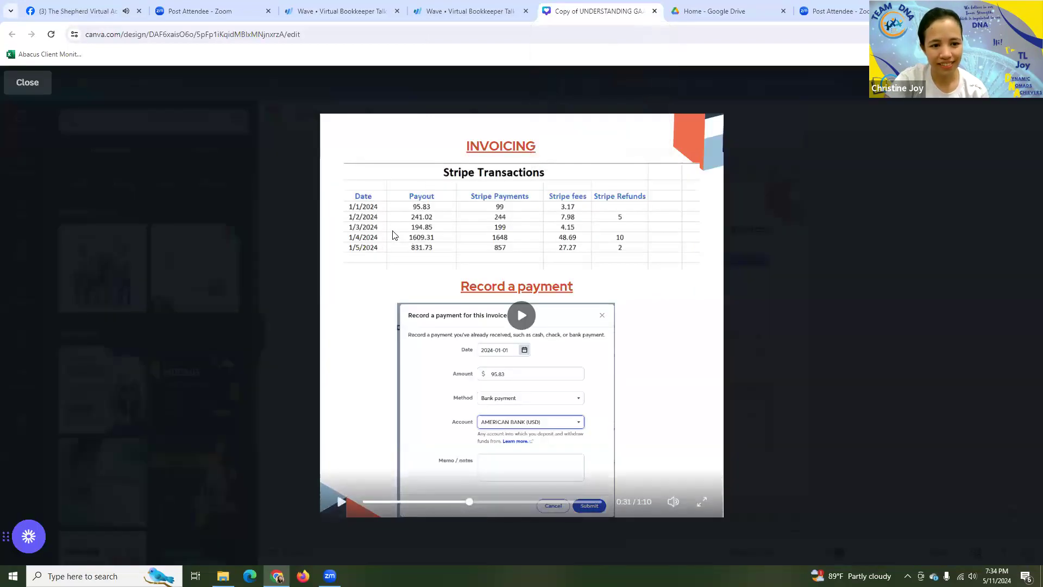
pyautogui.click(315, 10)
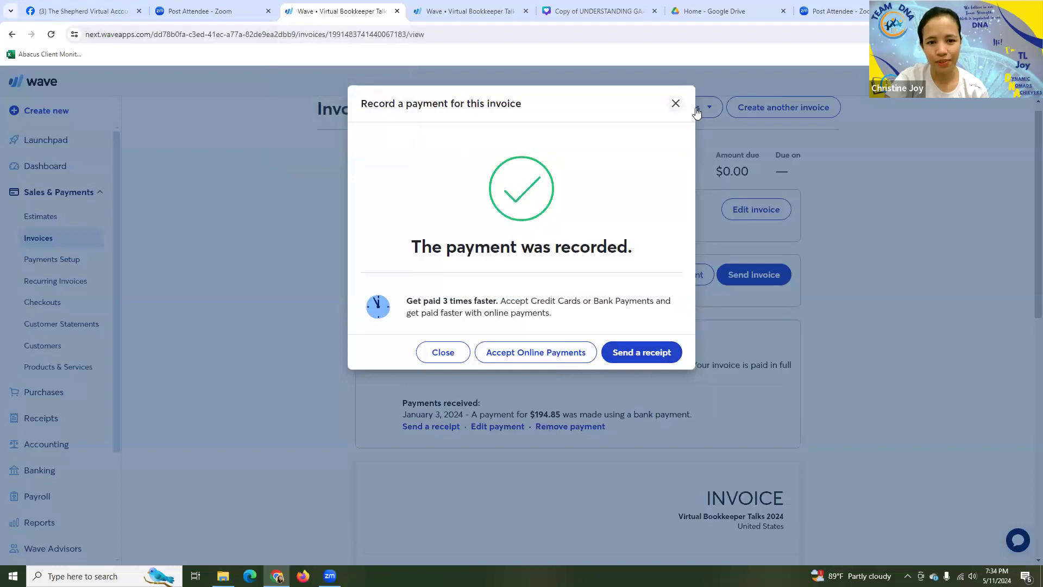
pyautogui.click(676, 103)
# Step: Duplicate invoice #3, check the 1/4/2024 row of the Stripe Transactions table in Canva, and return to Wave
pyautogui.click(676, 107)
pyautogui.click(681, 132)
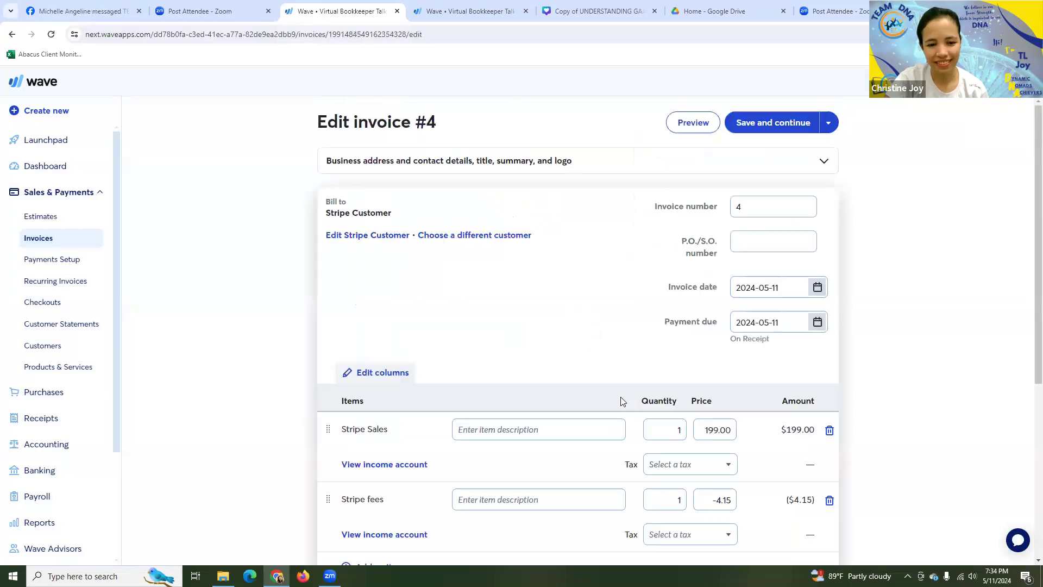
pyautogui.scroll(-1, 545, 383)
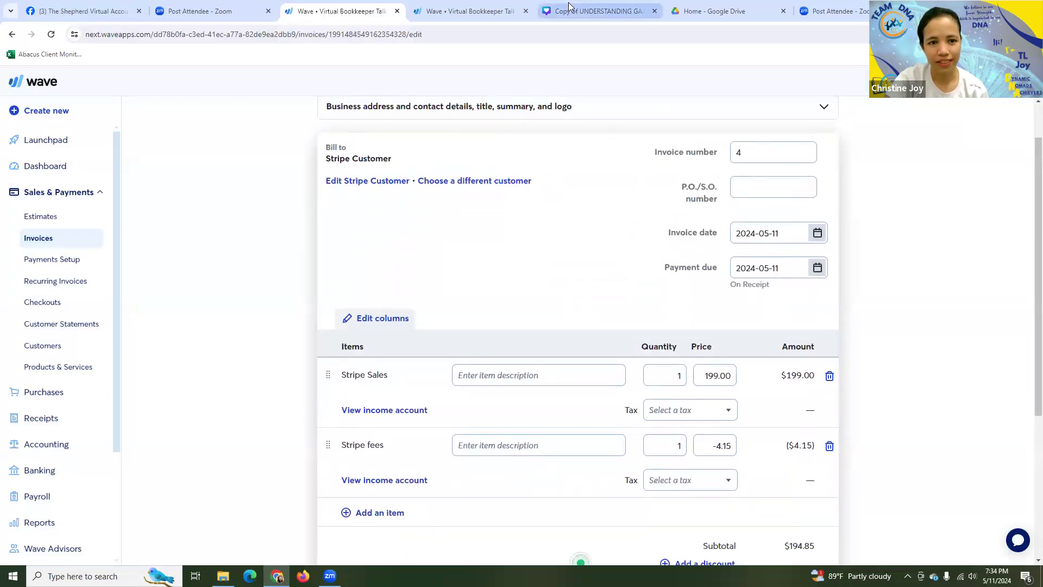
pyautogui.click(569, 8)
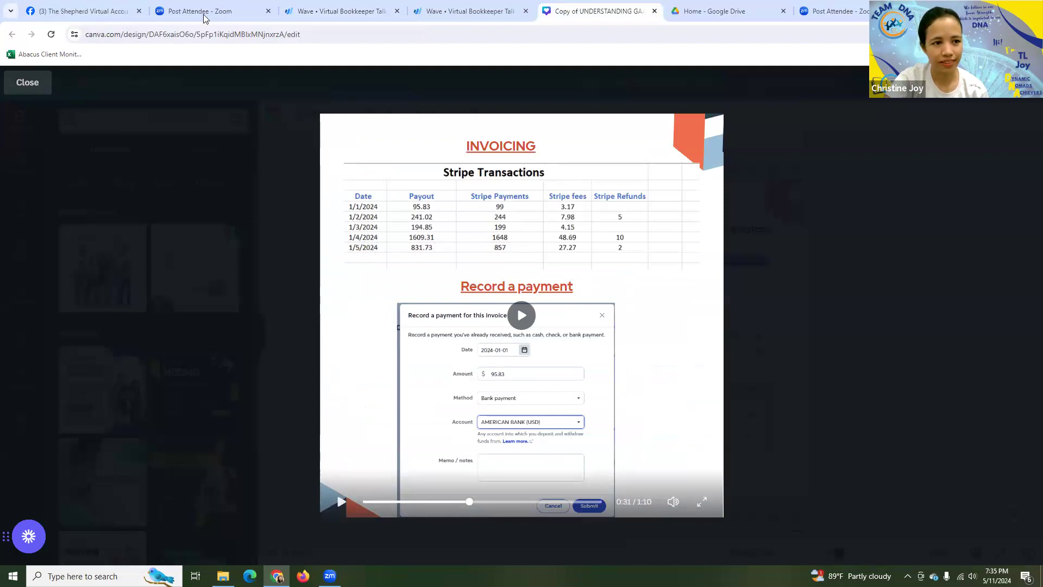
pyautogui.click(340, 11)
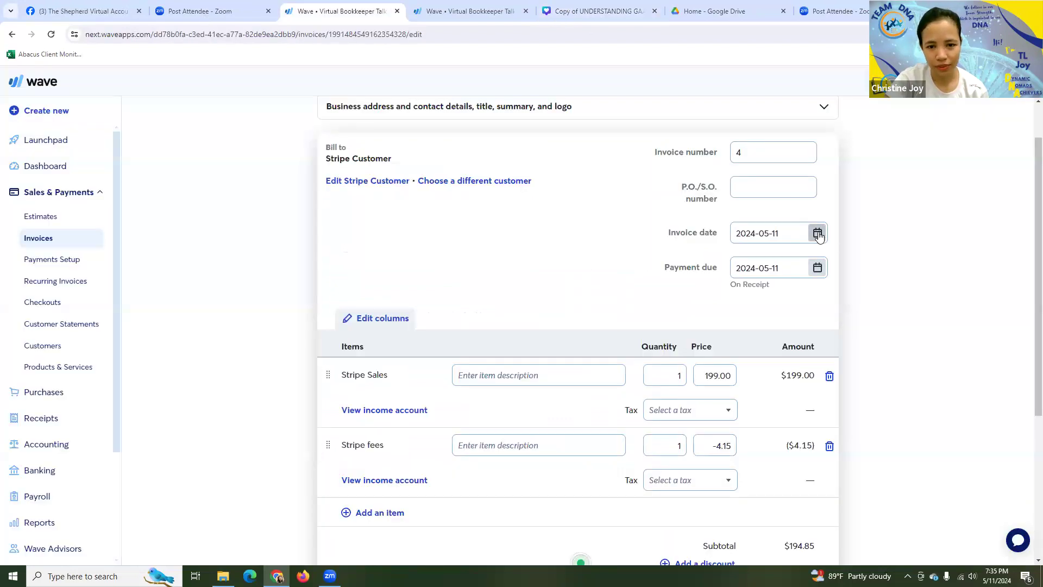
# Step: Set the invoice date of invoice #4 to 2024-01-04
pyautogui.click(818, 232)
pyautogui.click(792, 266)
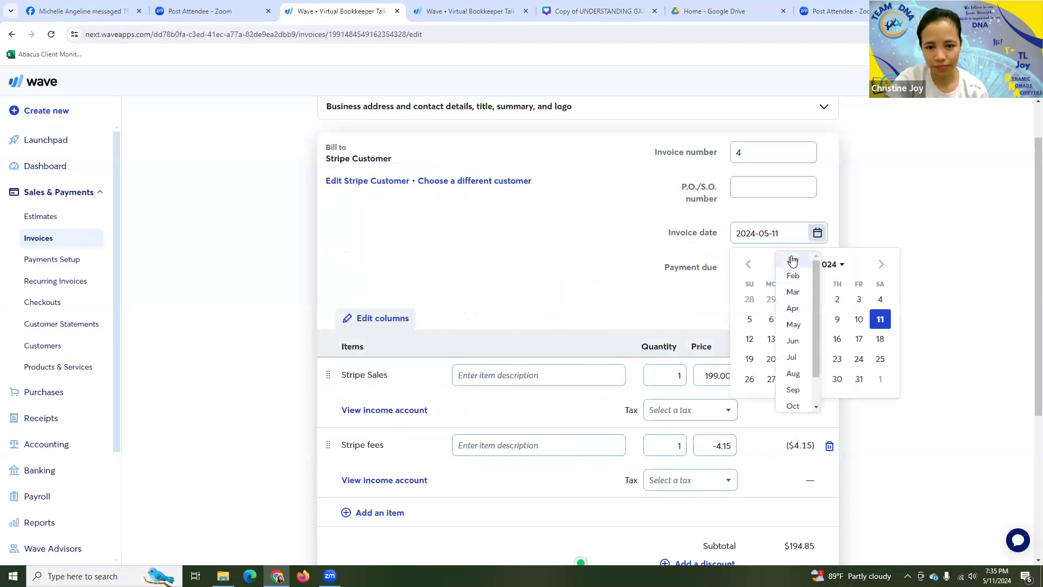
pyautogui.click(794, 259)
pyautogui.click(836, 300)
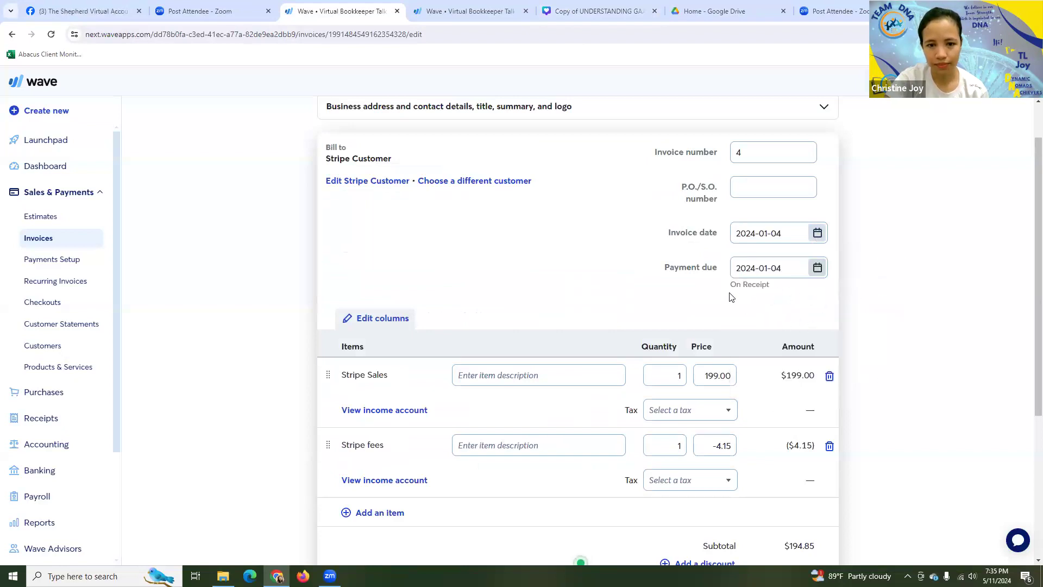
# Step: Check the 1/4/2024 row of the Stripe Transactions table in Canva, and set invoice #4's Stripe Sales price to 1648 in Wave
pyautogui.click(569, 6)
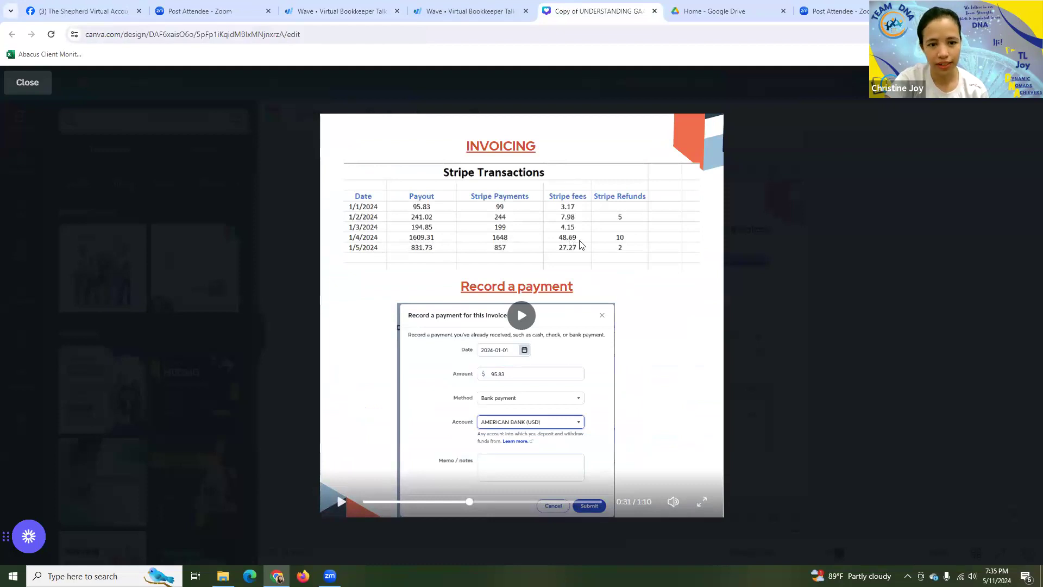
pyautogui.click(307, 16)
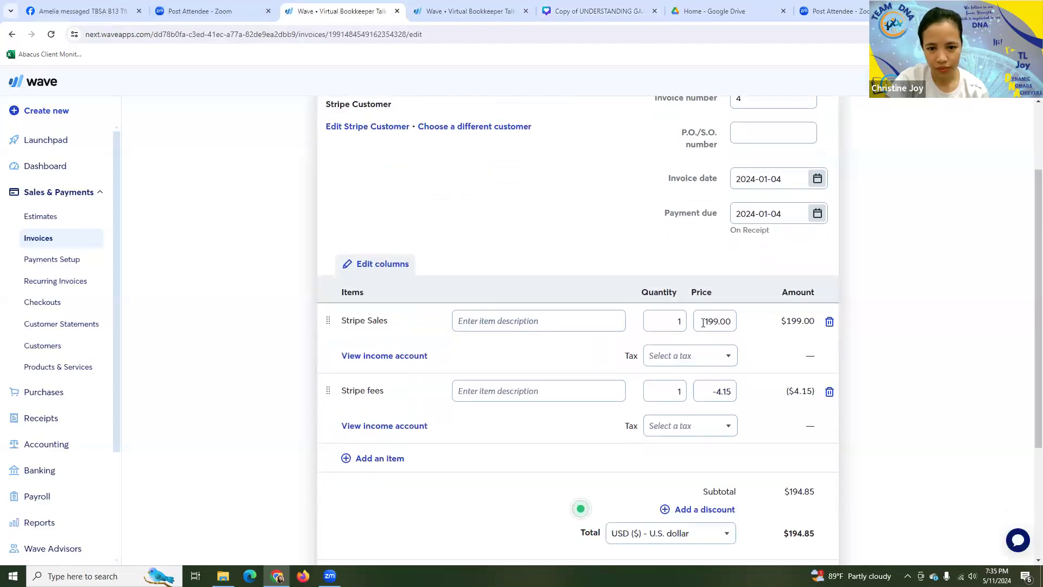
pyautogui.moveTo(707, 320); pyautogui.dragTo(739, 325)
pyautogui.write('1648')
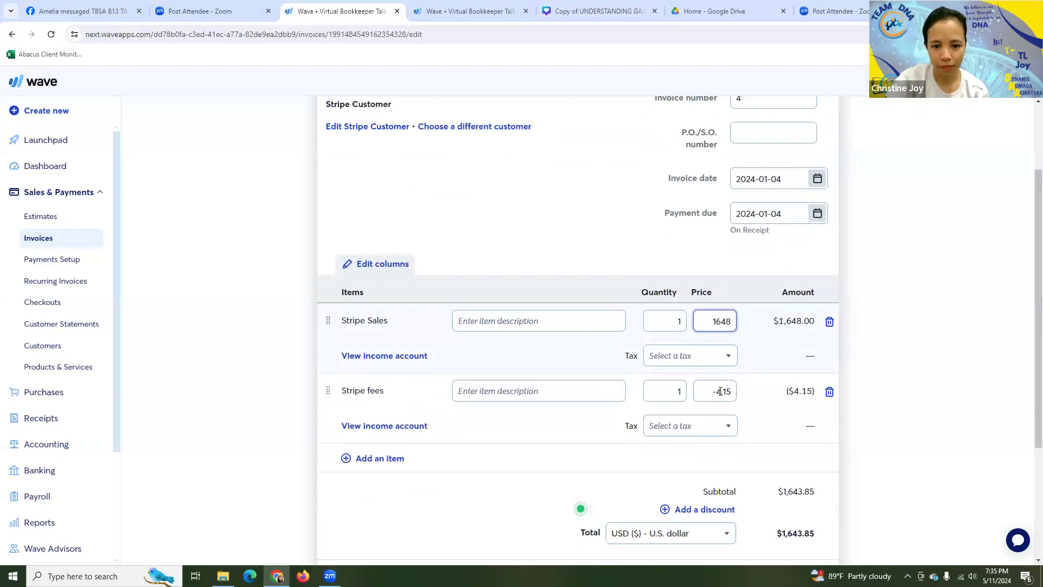
# Step: Set the Stripe fees price to -48.69 after rechecking the fee in the Canva table, and dismiss the discount tip
pyautogui.moveTo(720, 391); pyautogui.dragTo(735, 392)
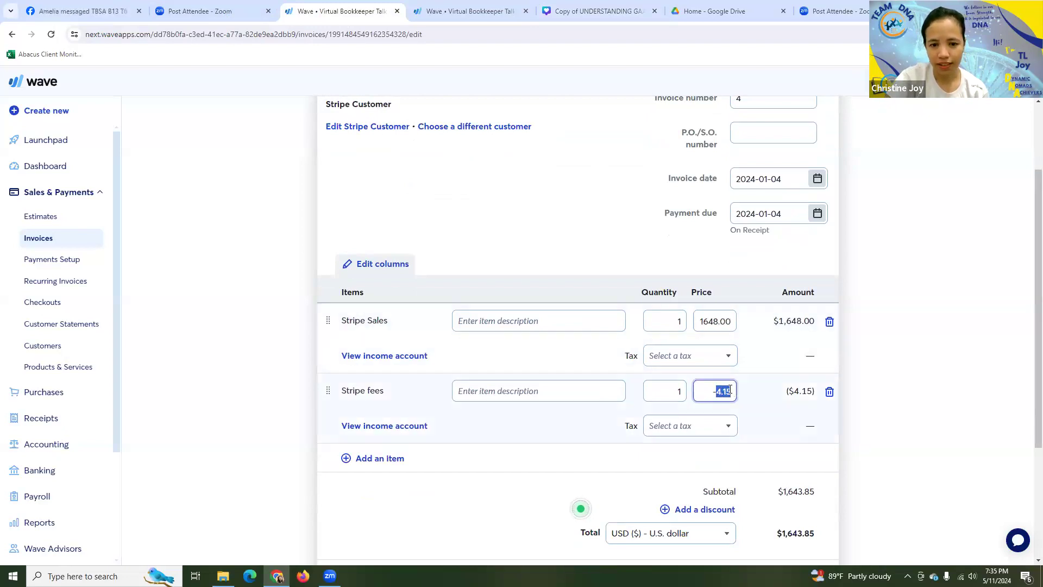
pyautogui.click(587, 16)
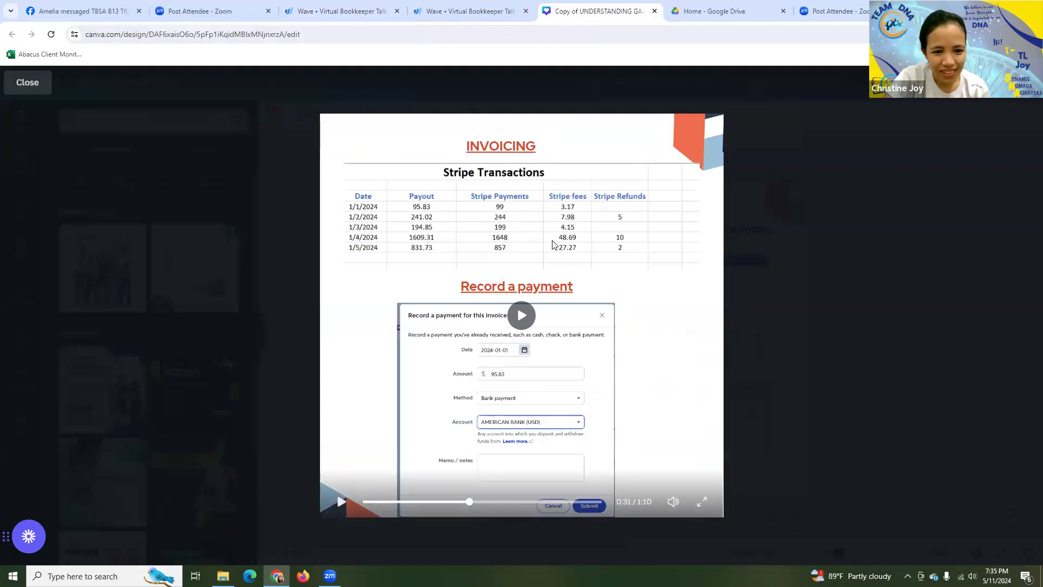
pyautogui.click(322, 12)
pyautogui.write('48')
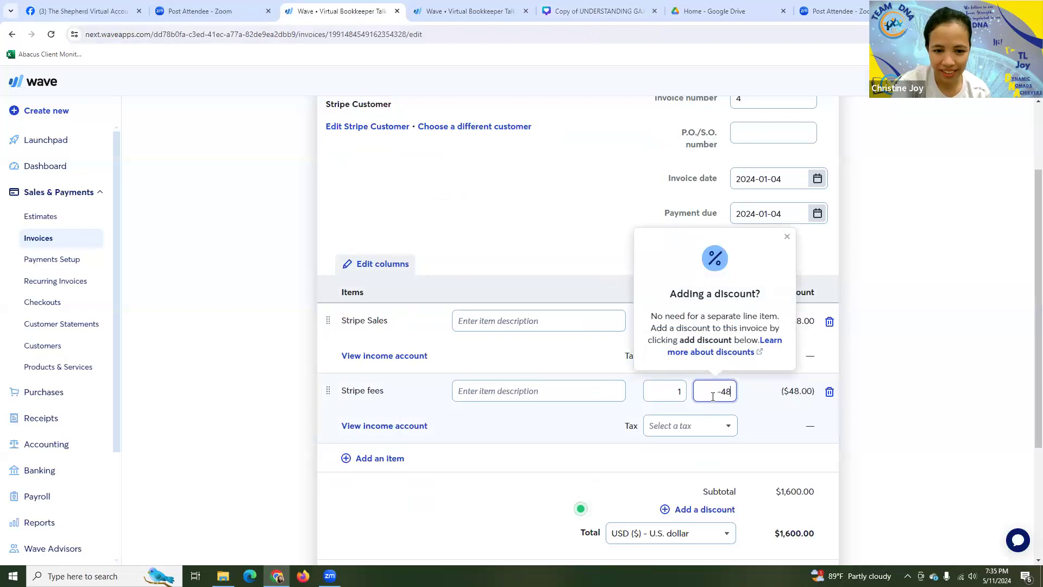
pyautogui.write('.69')
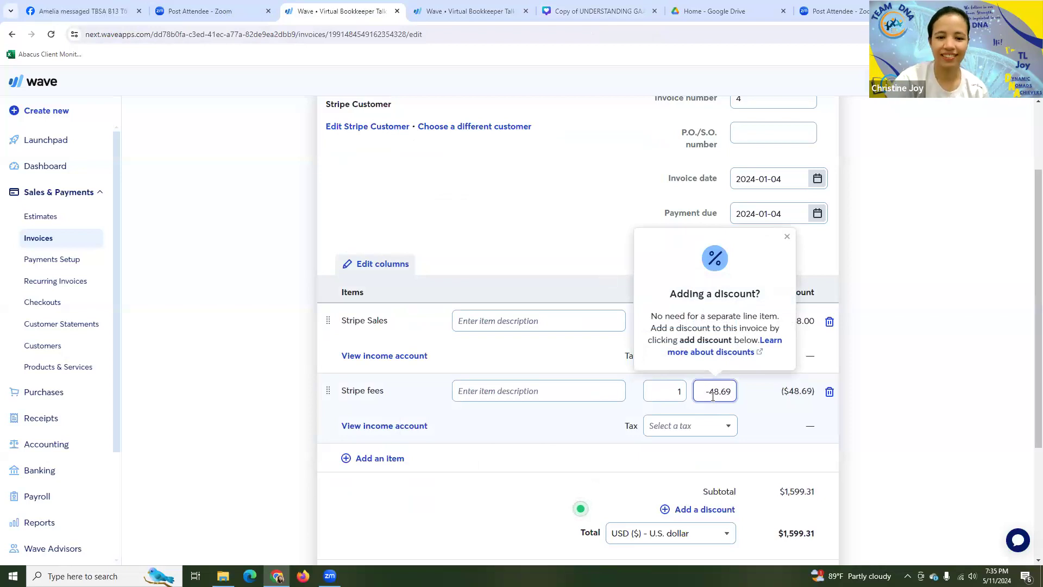
pyautogui.click(786, 236)
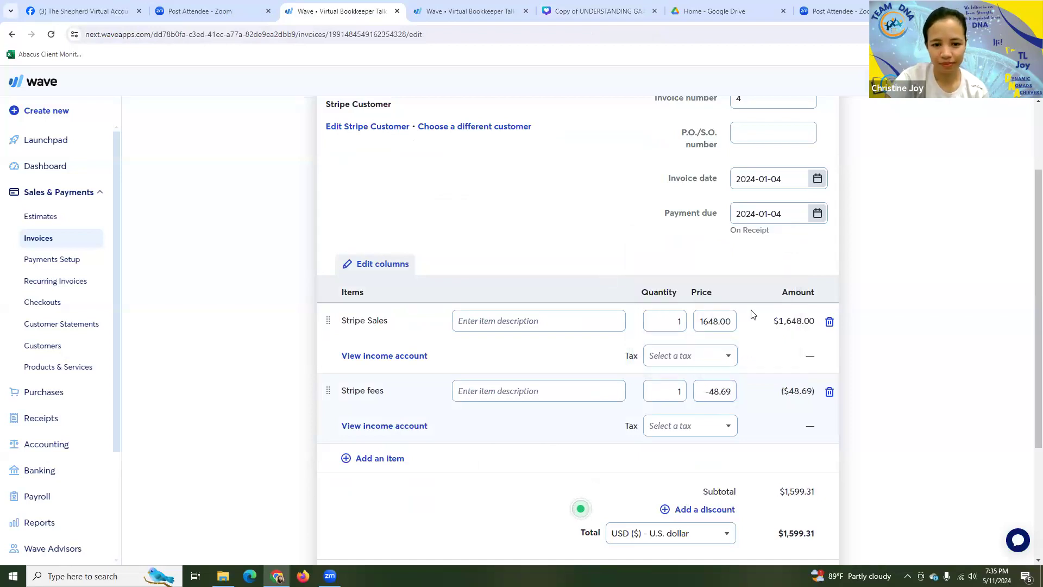
# Step: Check the 1/4/2024 refund in the Canva table, and add the Sales Refunds item to invoice #4 in Wave with a price of 10
pyautogui.scroll(-1, 475, 442)
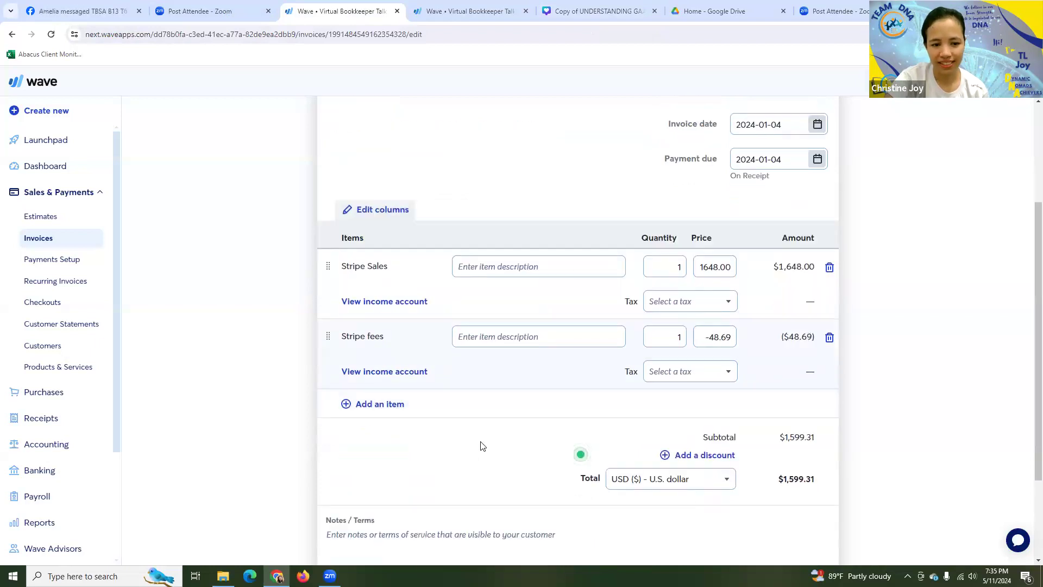
pyautogui.click(571, 4)
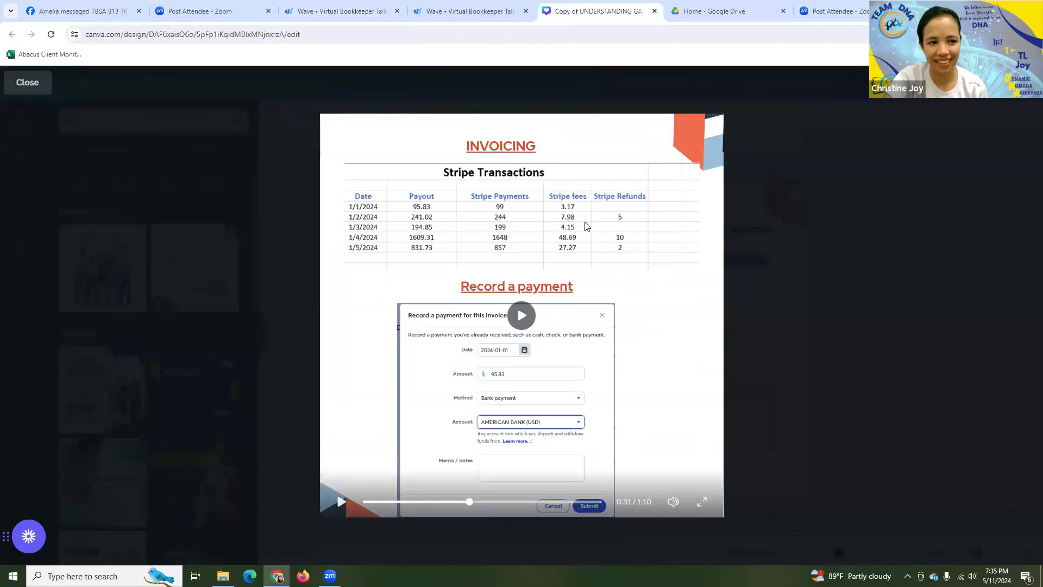
pyautogui.click(336, 10)
pyautogui.scroll(-1, 369, 383)
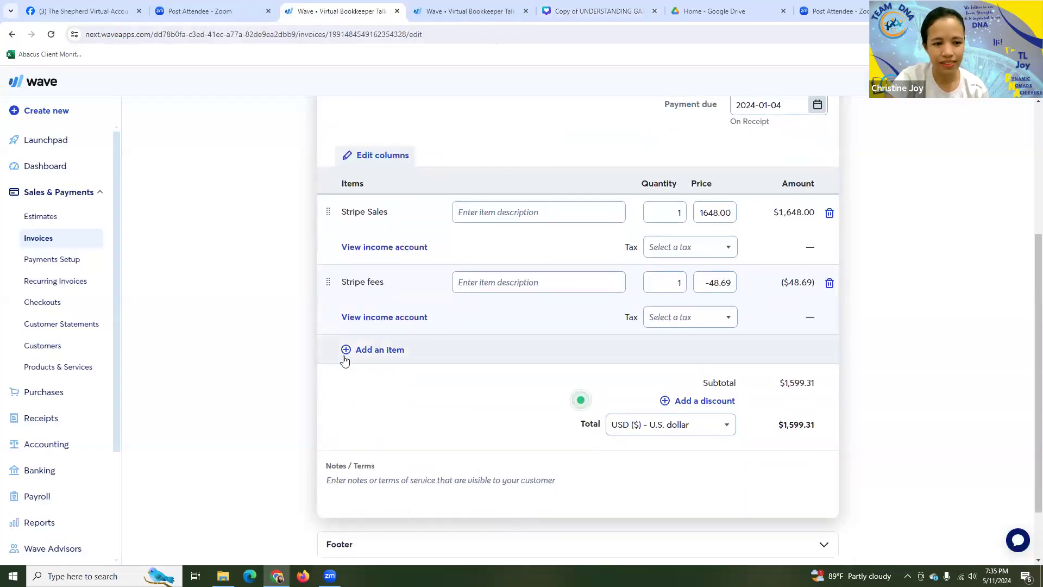
pyautogui.click(361, 351)
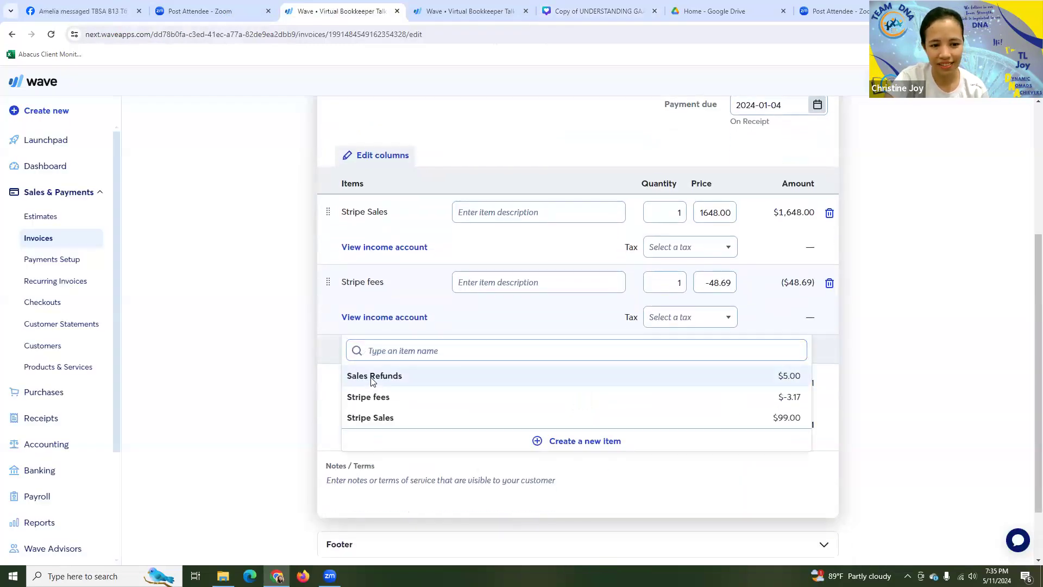
pyautogui.click(373, 376)
pyautogui.moveTo(710, 350); pyautogui.dragTo(736, 353)
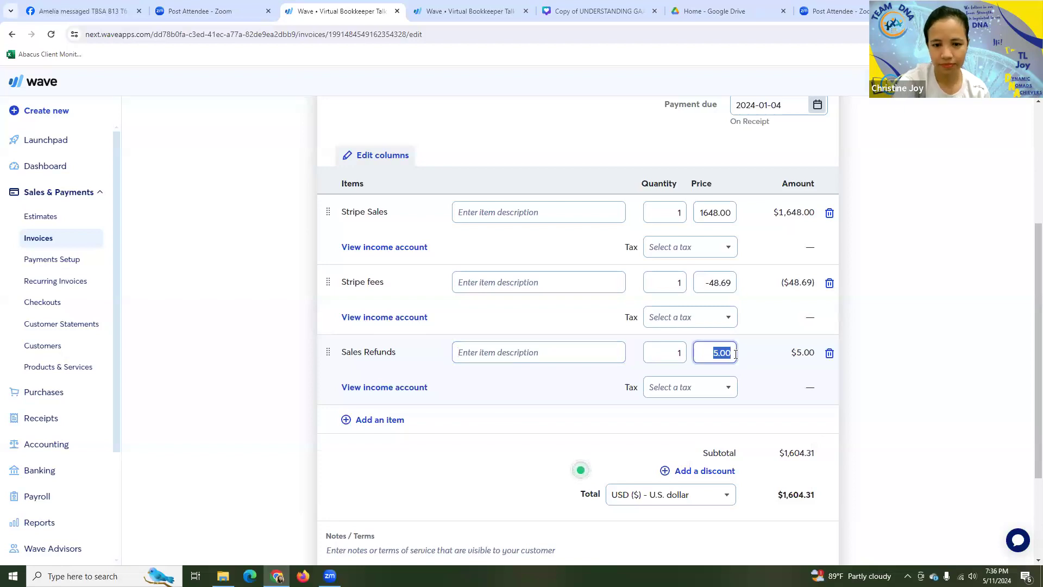
pyautogui.write('10')
pyautogui.click(509, 475)
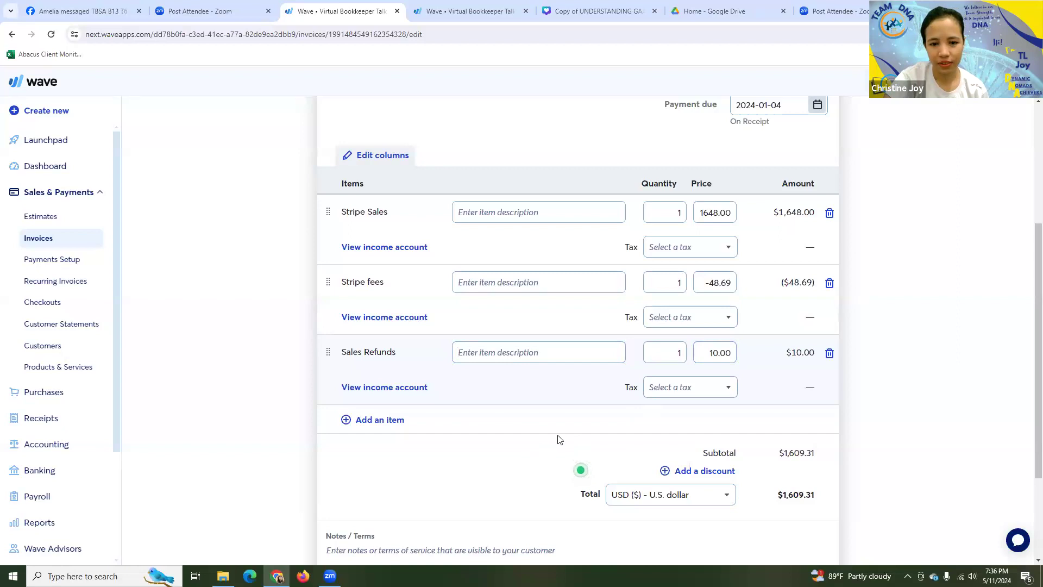
# Step: Compare invoice #4 with the 1/4/2024 row of the Canva table, and save and approve the invoice in Wave
pyautogui.scroll(-2, 835, 388)
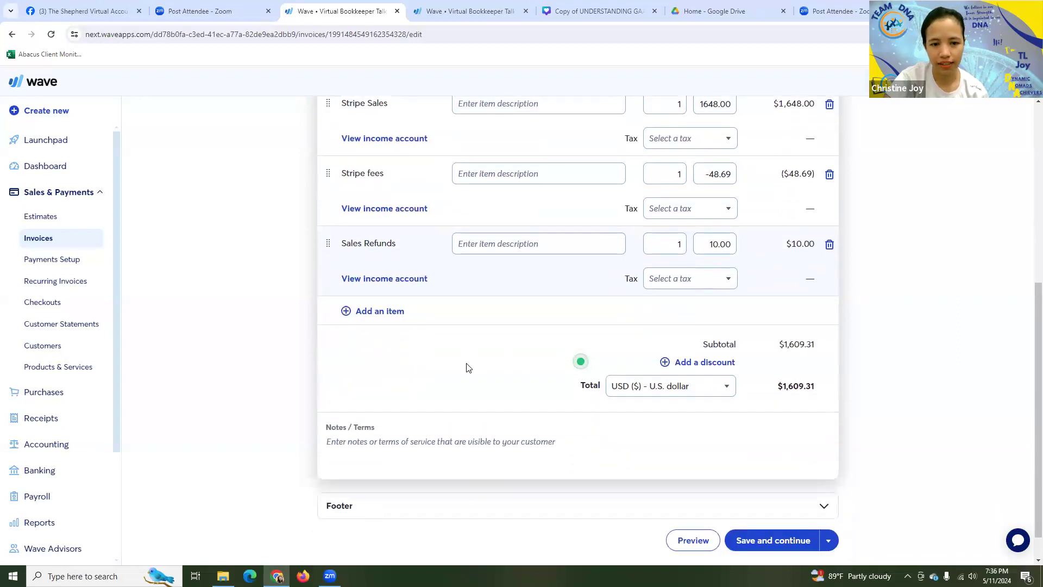
pyautogui.scroll(1, 489, 399)
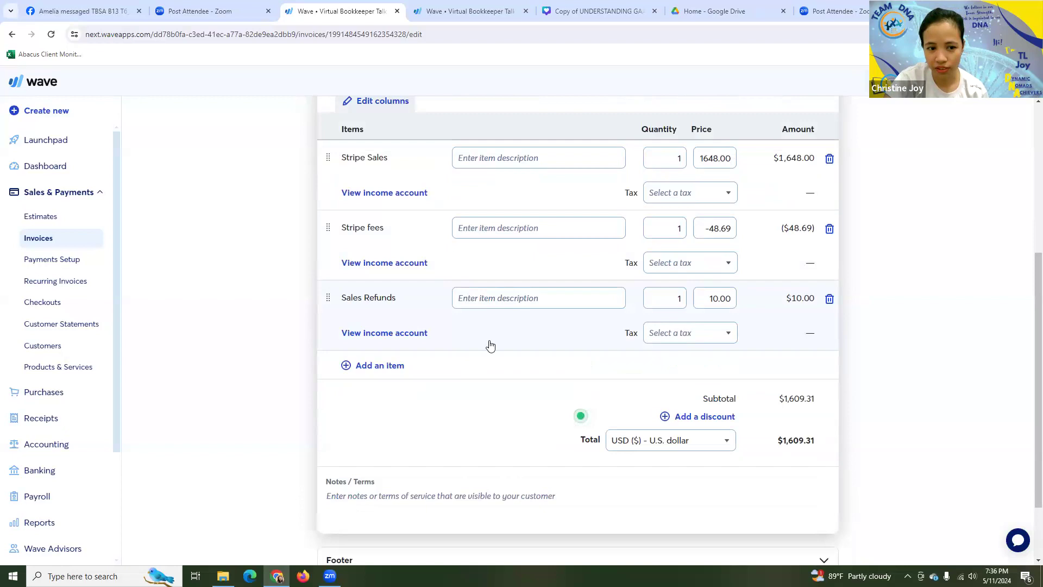
pyautogui.click(559, 15)
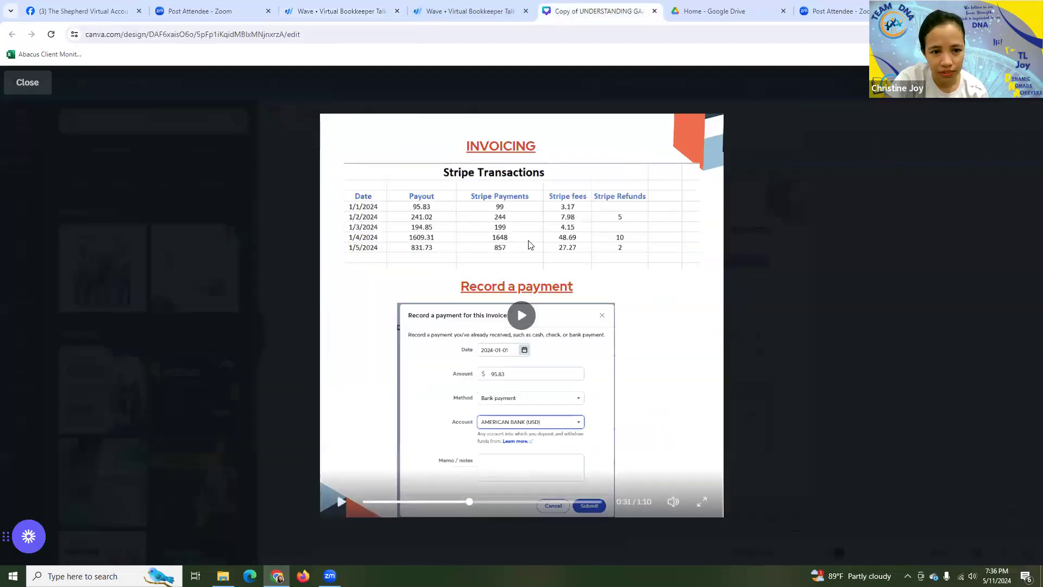
pyautogui.click(321, 10)
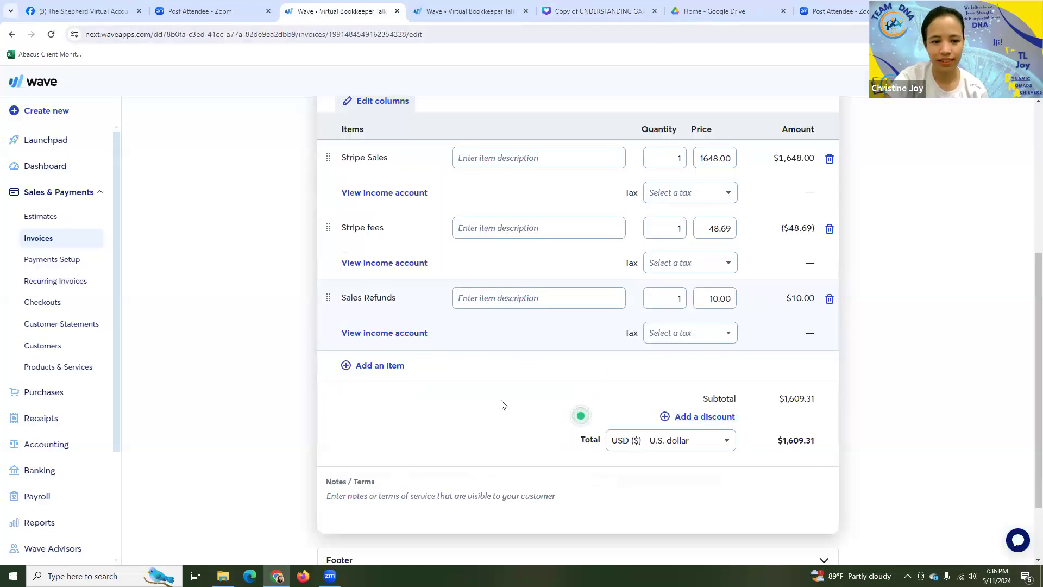
pyautogui.scroll(4, 499, 401)
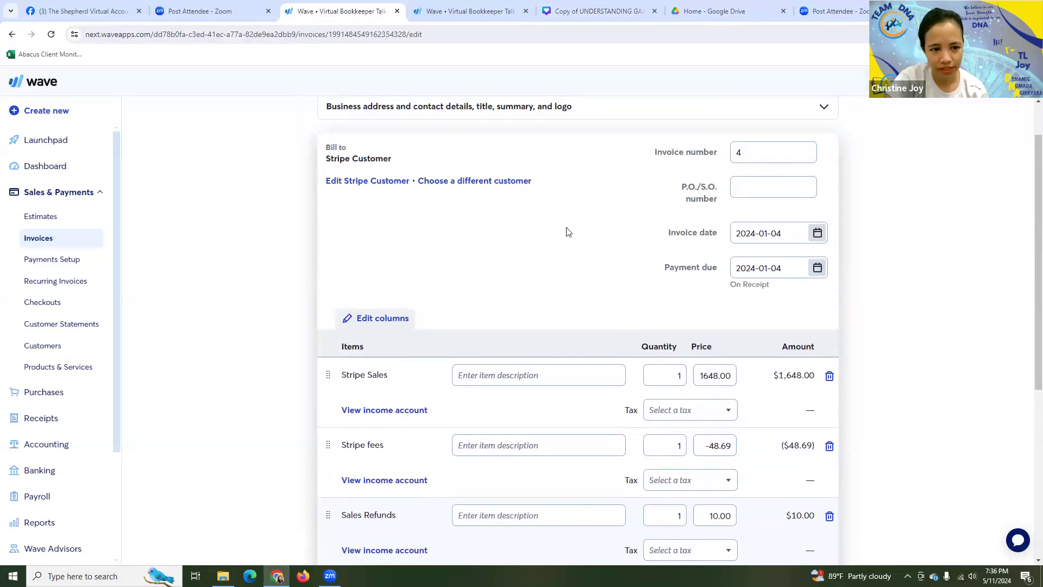
pyautogui.scroll(-6, 610, 298)
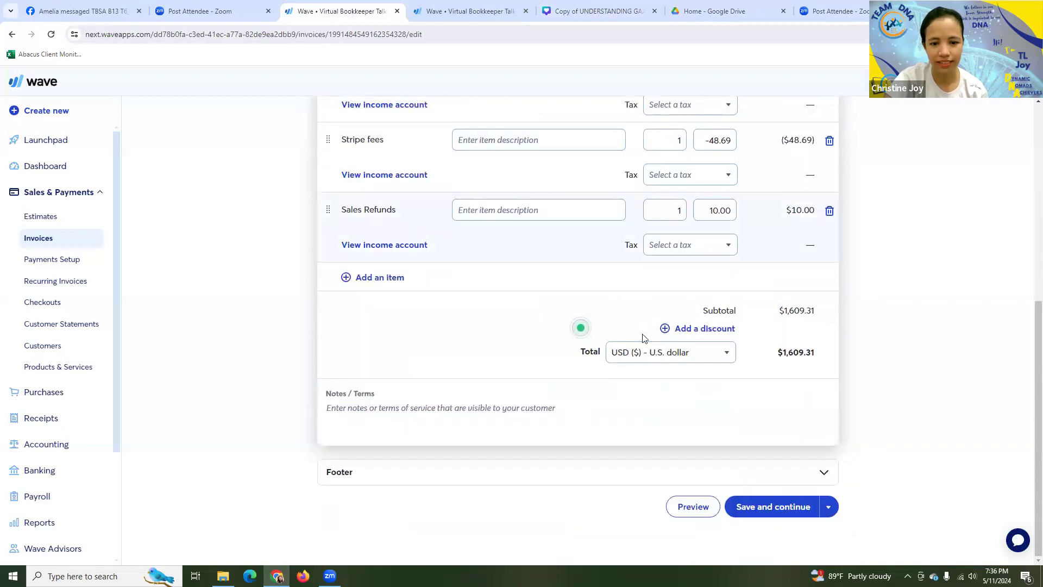
pyautogui.click(758, 505)
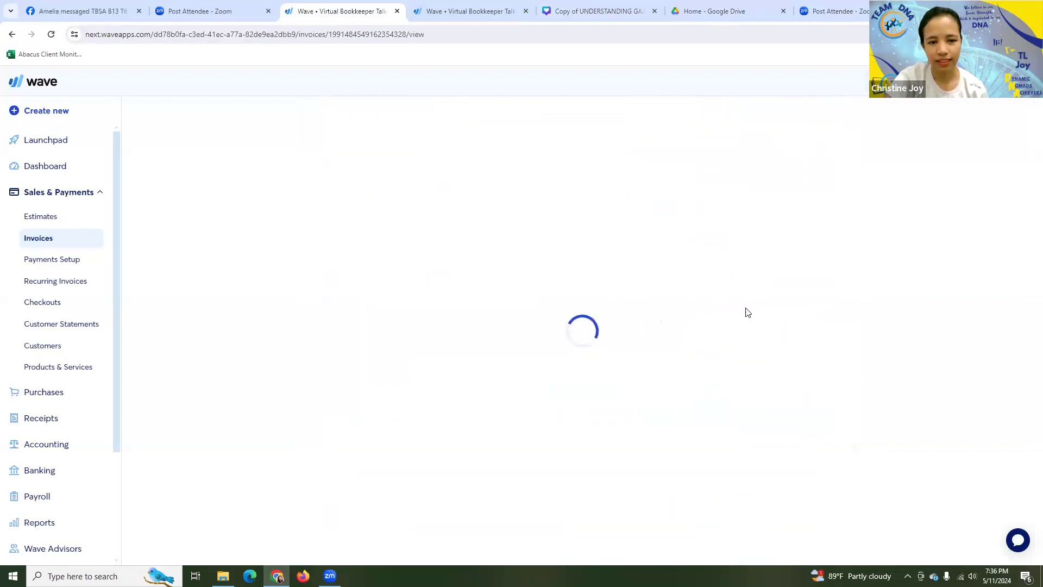
pyautogui.click(672, 241)
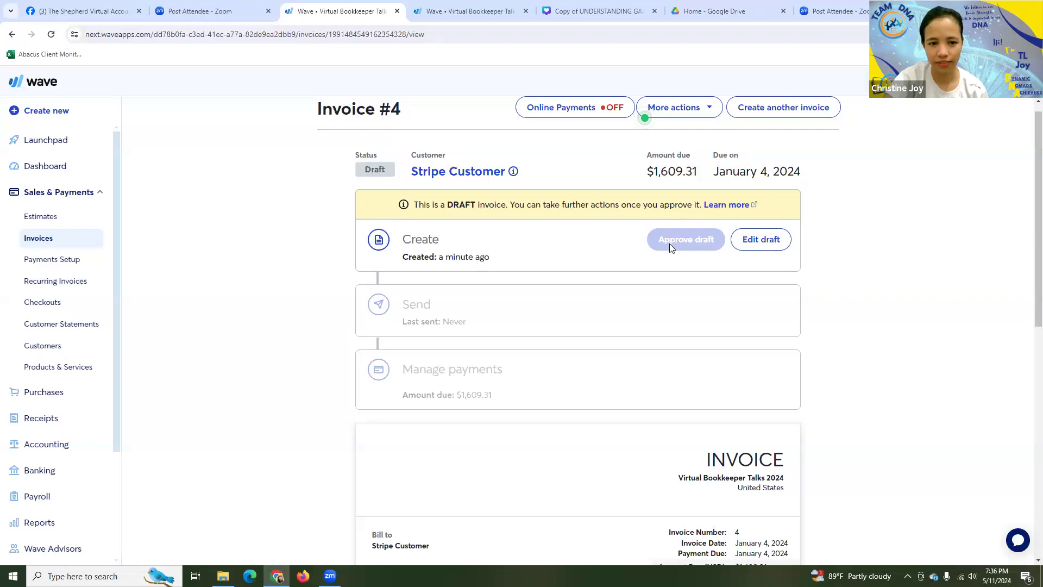
# Step: Start recording a payment for invoice #4 and open the month choices for the payment date
pyautogui.scroll(-1, 531, 341)
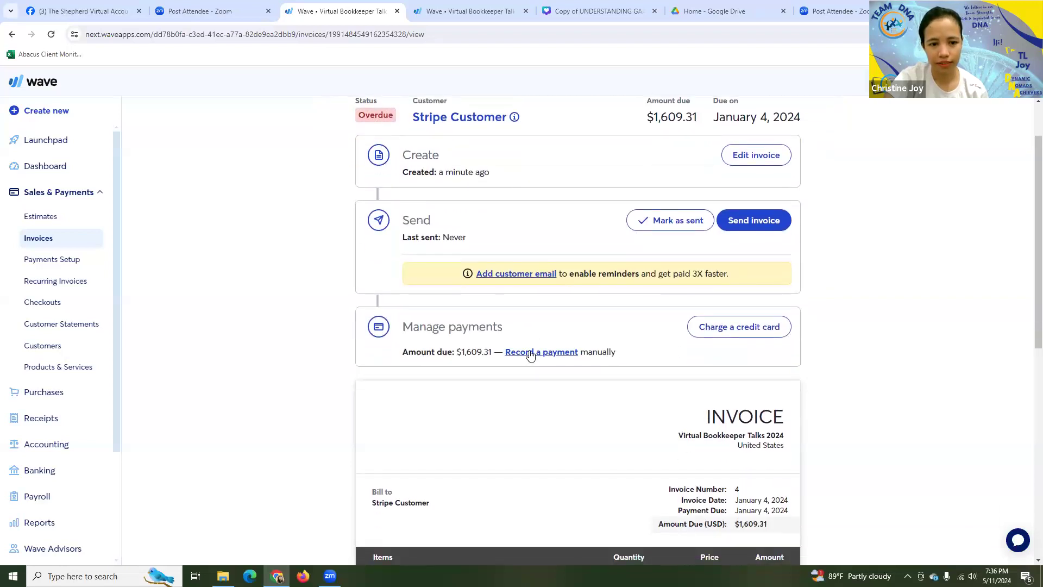
pyautogui.click(530, 353)
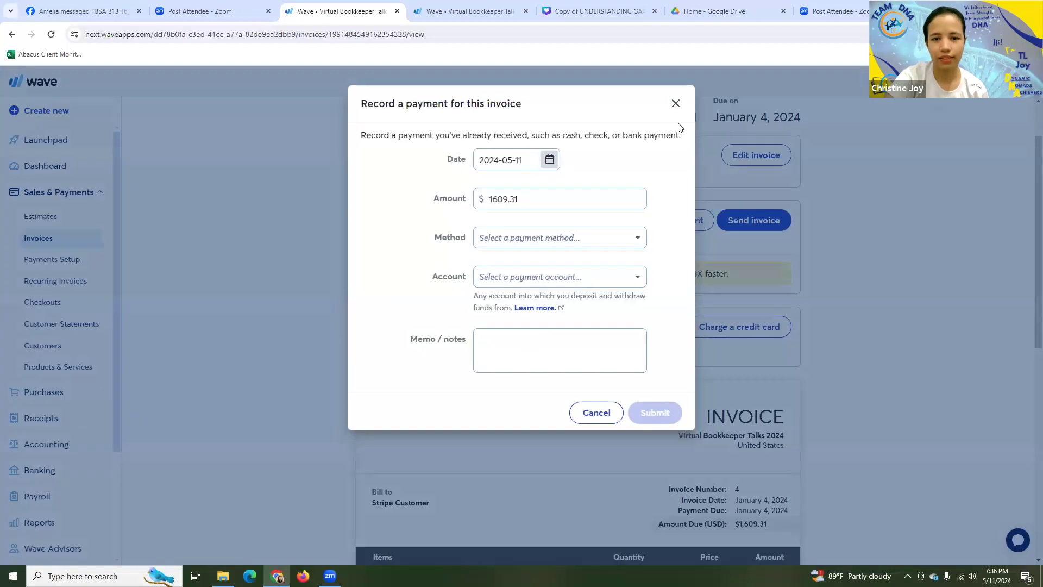
pyautogui.click(550, 160)
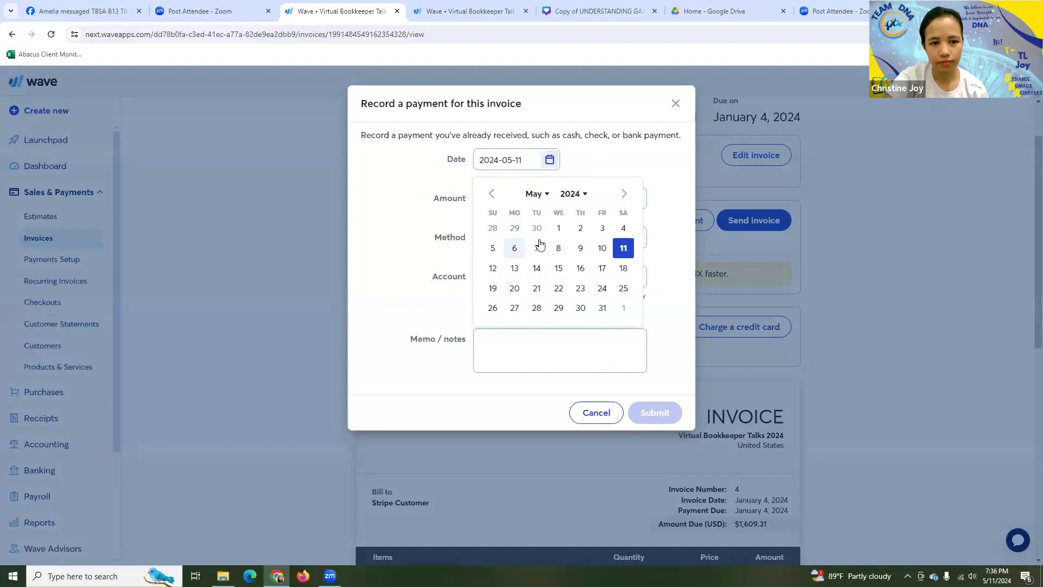
pyautogui.click(537, 194)
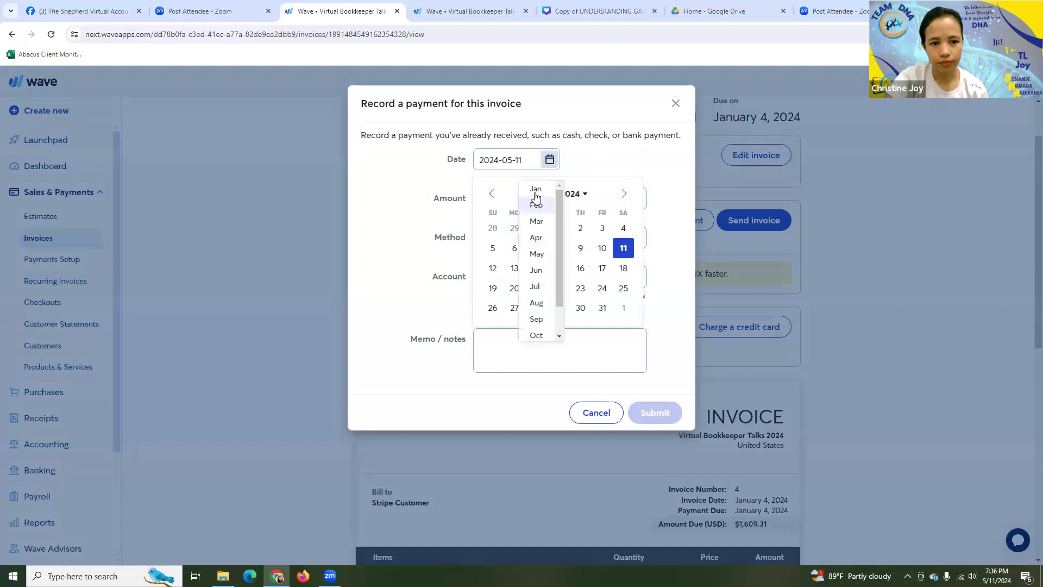
# Step: Record the payment for invoice #4, dated 2024-01-04, as a bank payment into the Bank of America (USD) account
pyautogui.click(537, 191)
pyautogui.click(579, 228)
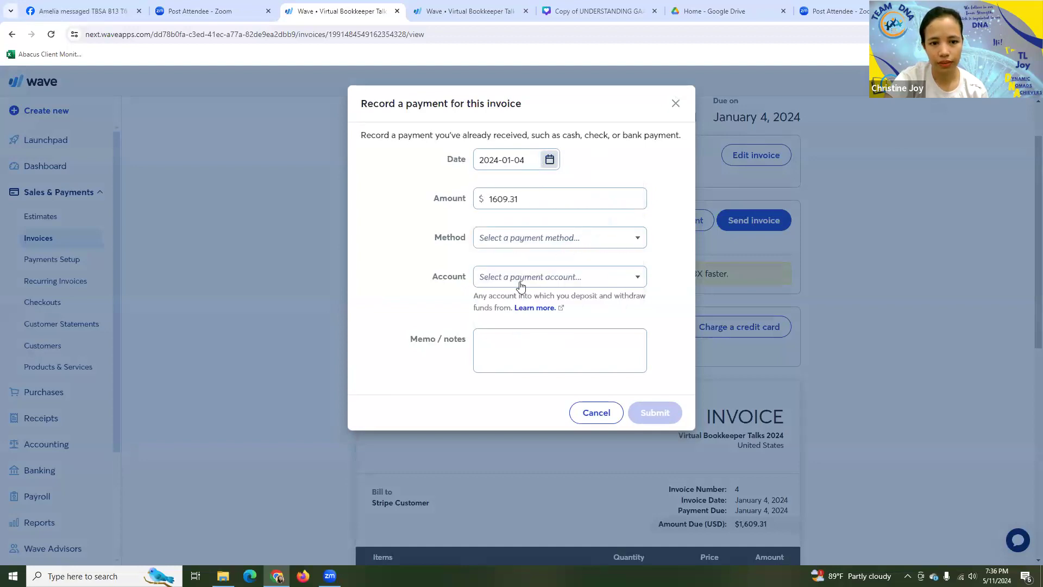
pyautogui.click(559, 237)
pyautogui.click(534, 260)
pyautogui.click(584, 277)
pyautogui.click(552, 298)
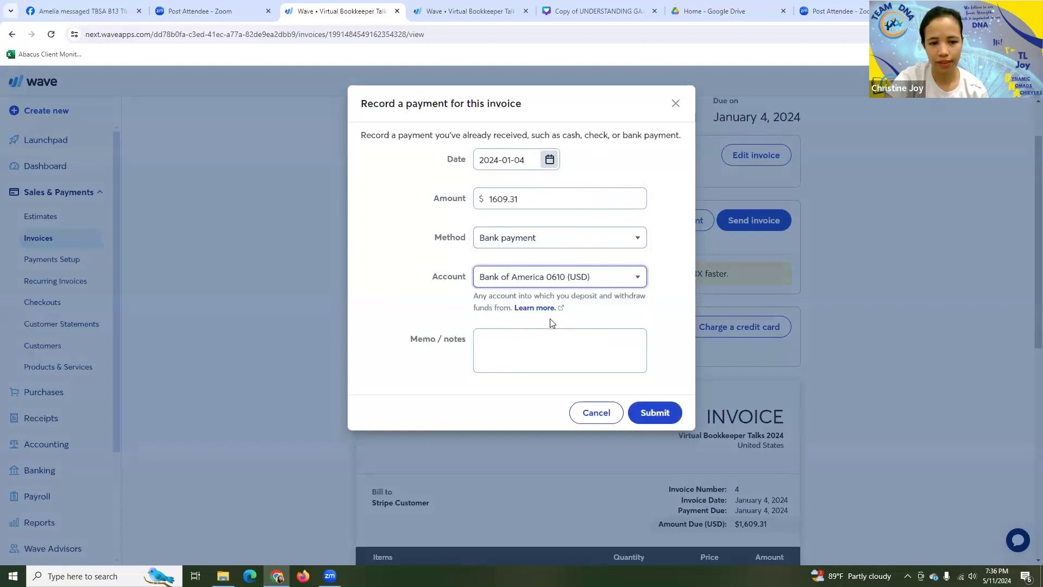
pyautogui.click(657, 414)
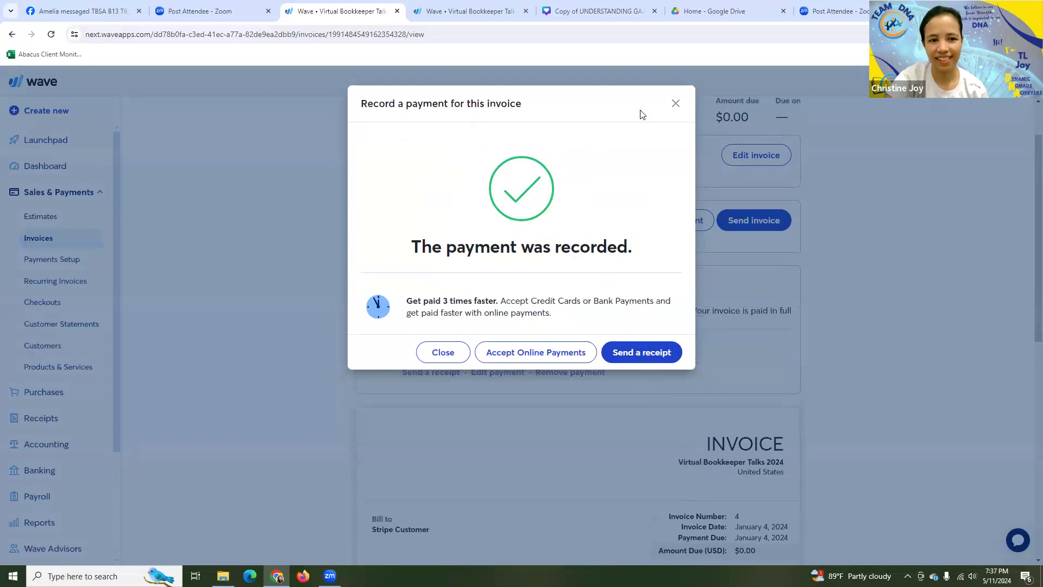
pyautogui.click(676, 104)
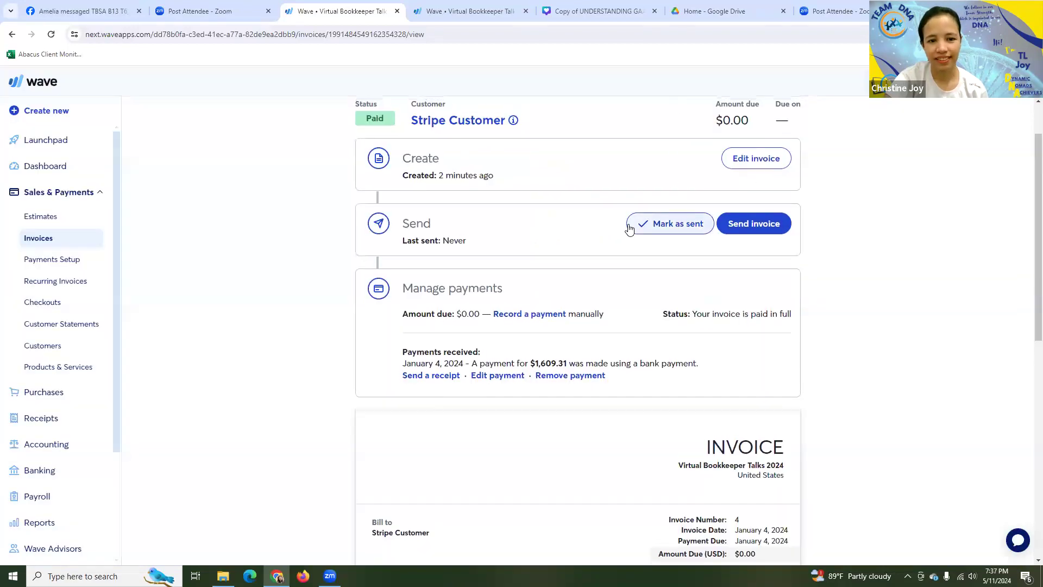
# Step: Review paid invoice #4 and duplicate it as the basis for the next Stripe invoice
pyautogui.scroll(-5, 627, 228)
pyautogui.scroll(6, 668, 368)
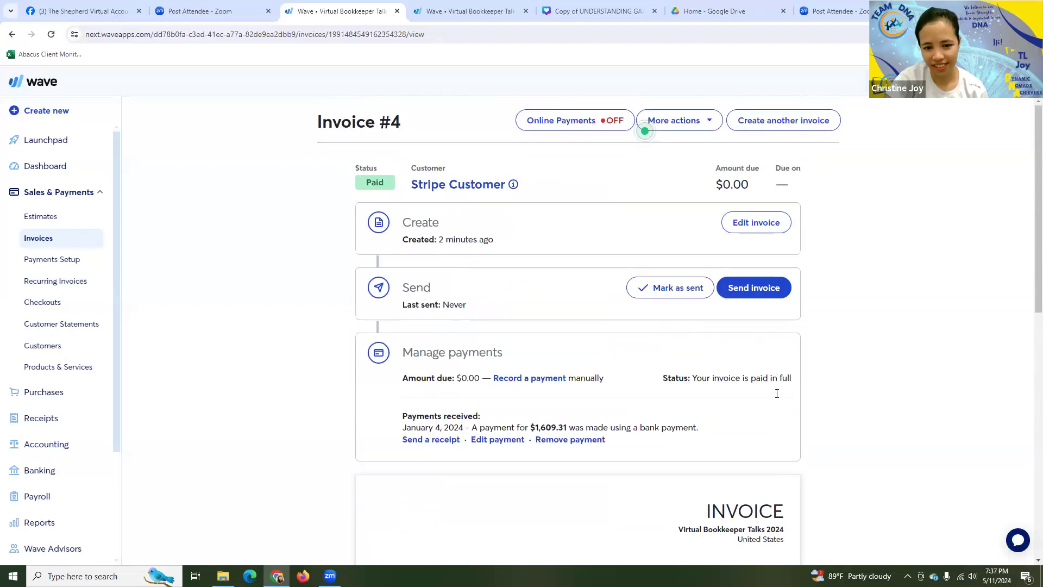
pyautogui.scroll(-7, 776, 393)
pyautogui.scroll(6, 473, 358)
pyautogui.scroll(1, 687, 274)
pyautogui.click(670, 120)
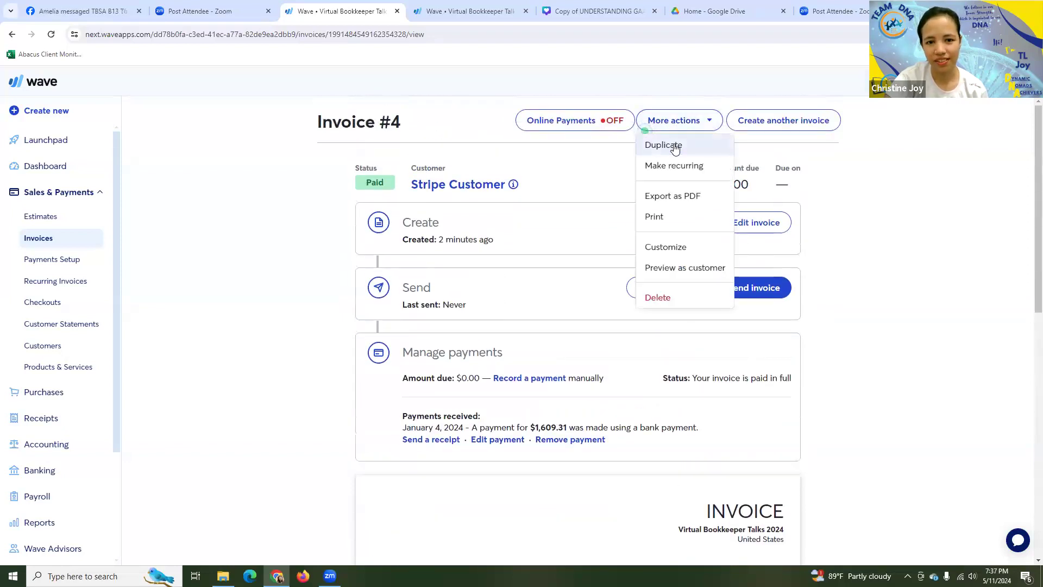
pyautogui.click(673, 145)
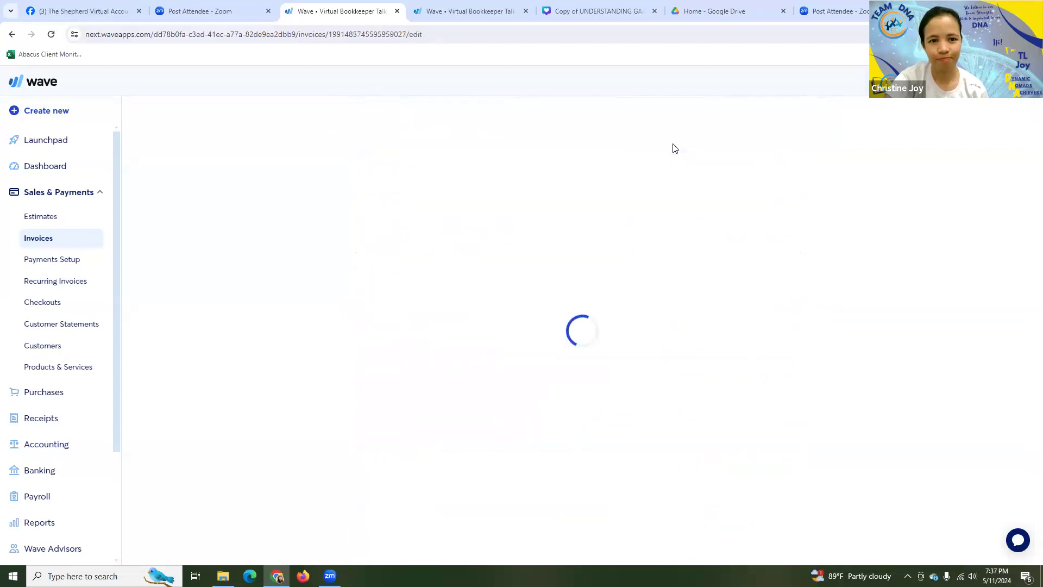
# Step: Consult the 1/5/2024 Stripe transactions row in Canva and set the duplicate's Stripe Sales price to 857 and Stripe fees to -27.27
pyautogui.click(554, 16)
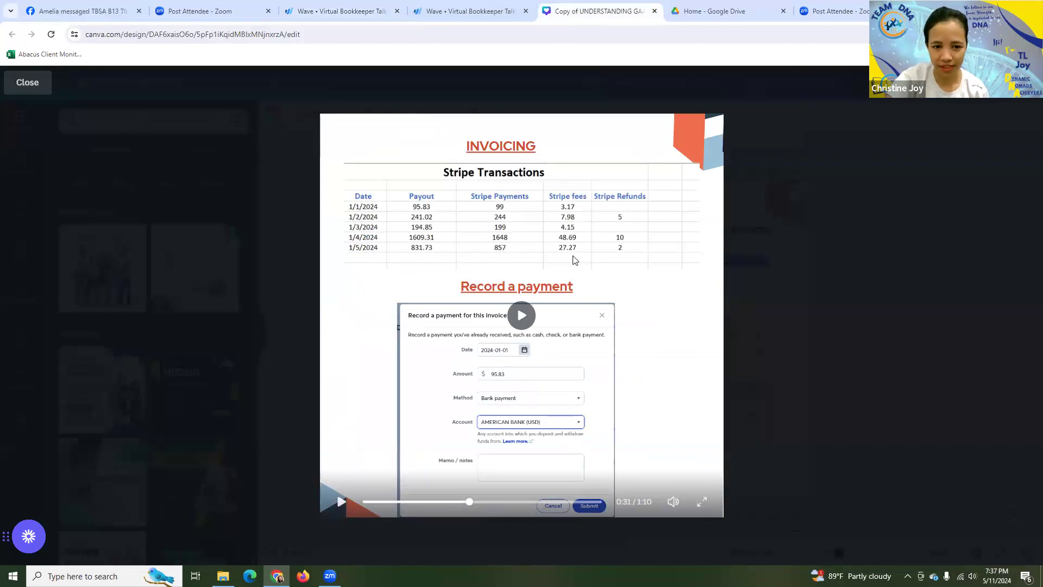
pyautogui.click(339, 13)
pyautogui.scroll(-2, 549, 339)
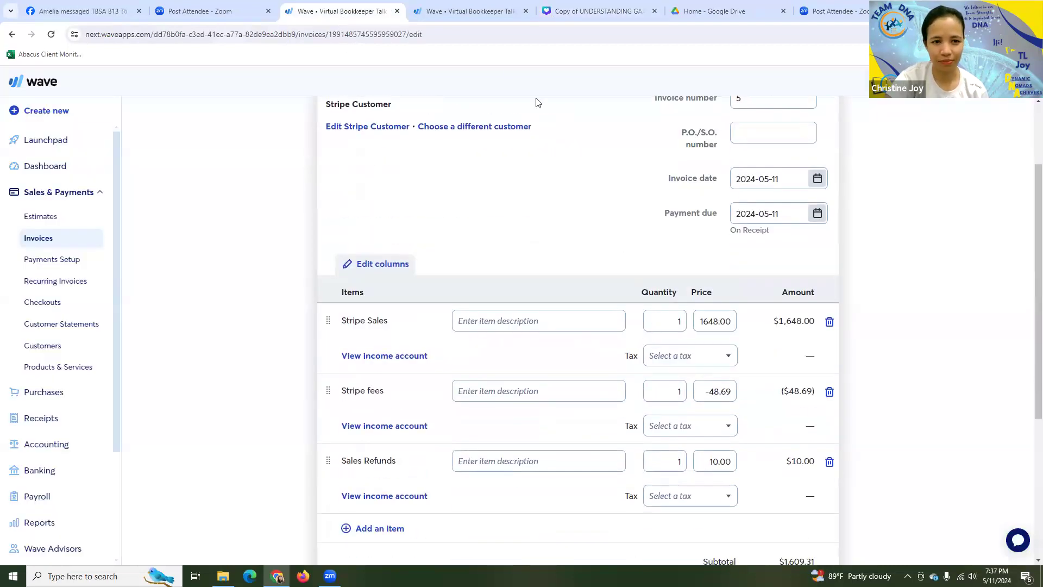
pyautogui.click(595, 13)
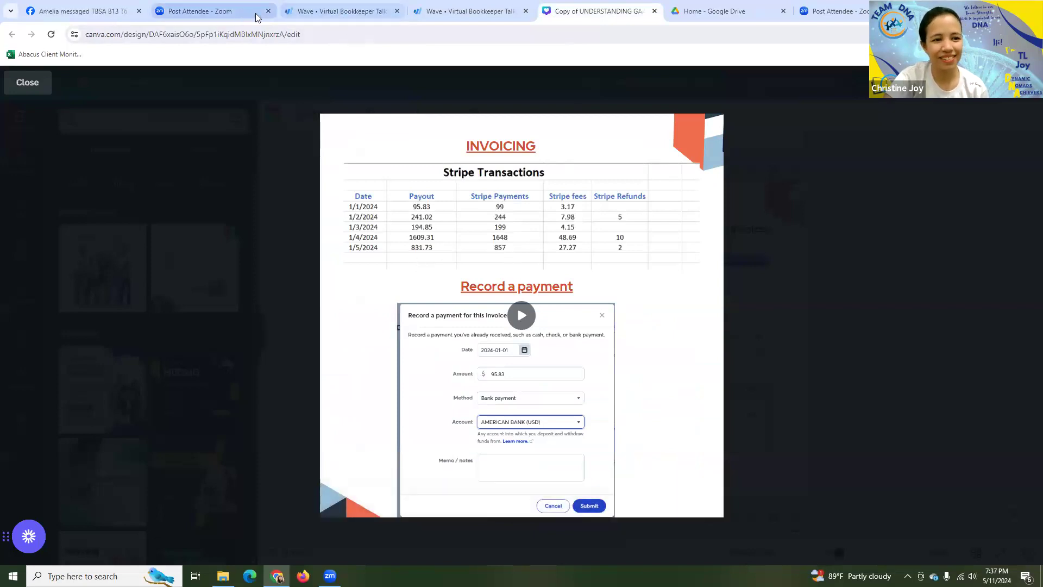
pyautogui.click(316, 9)
pyautogui.scroll(-1, 686, 298)
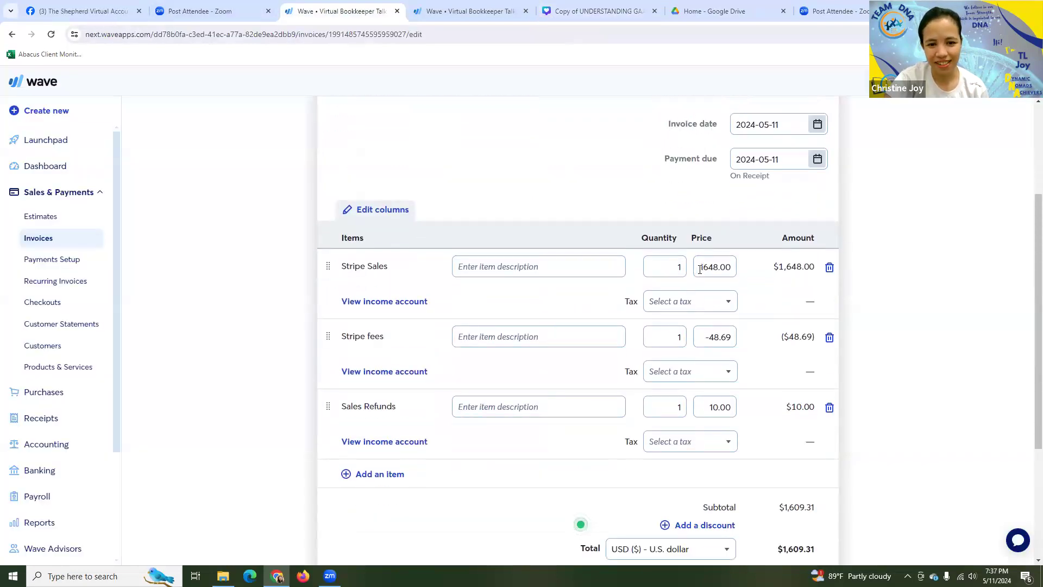
pyautogui.moveTo(700, 269); pyautogui.dragTo(739, 276)
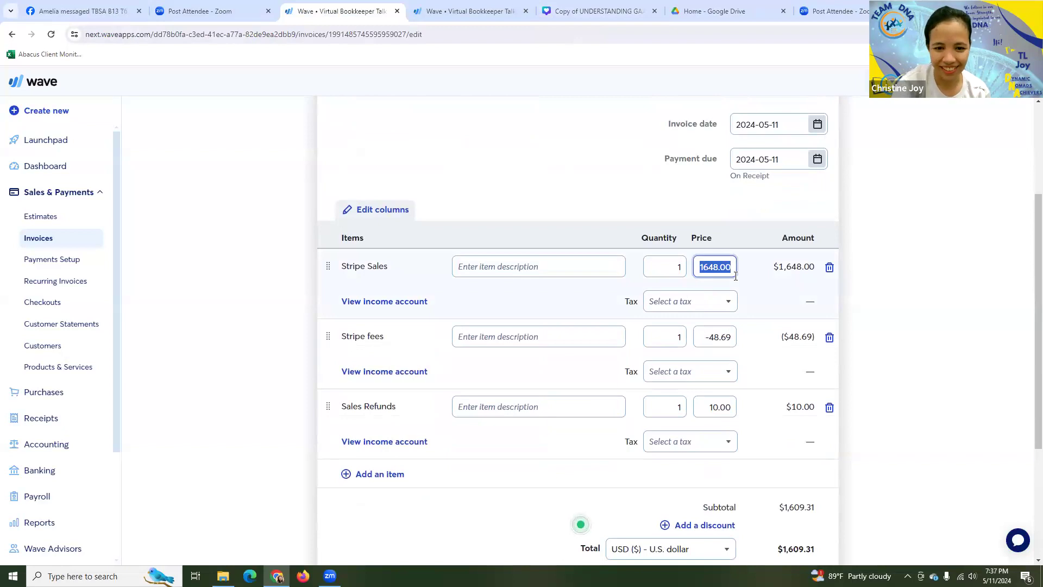
pyautogui.write('857')
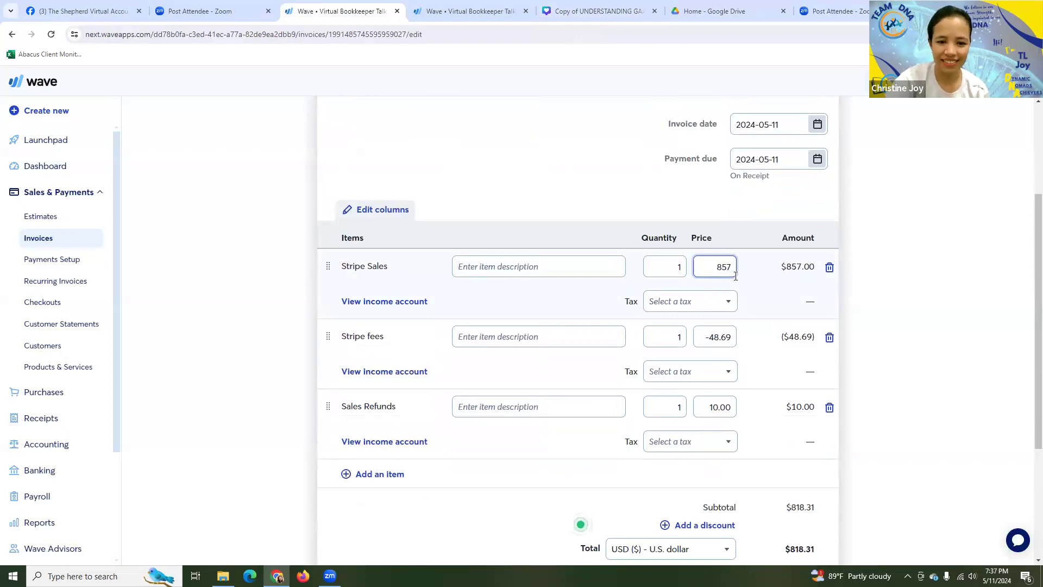
pyautogui.moveTo(708, 338); pyautogui.dragTo(736, 335)
pyautogui.write('27.27')
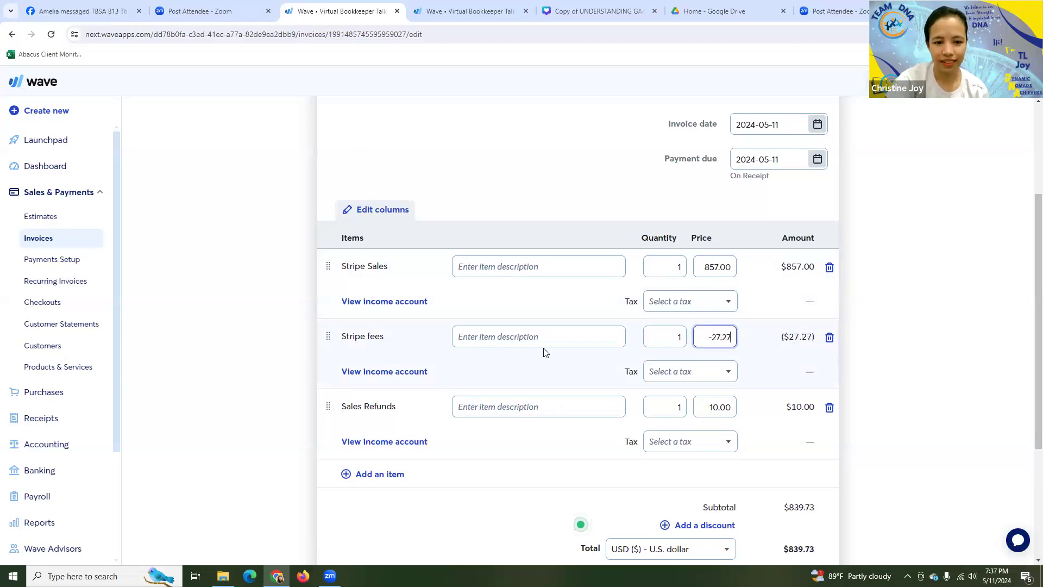
# Step: Check the 1/5/2024 refund in the Stripe transactions table and set the Sales Refunds price to 2
pyautogui.click(584, 17)
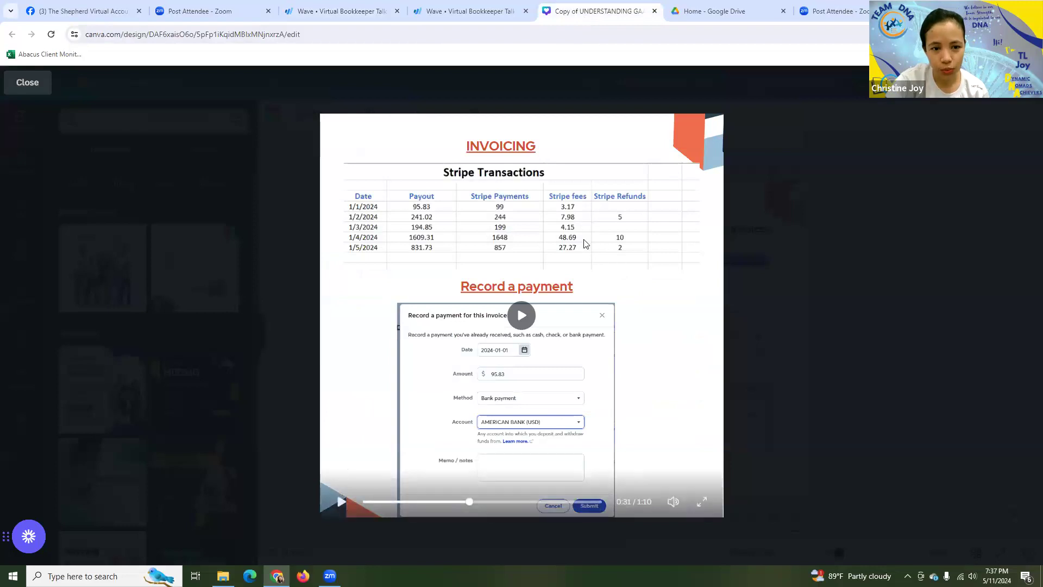
pyautogui.click(342, 11)
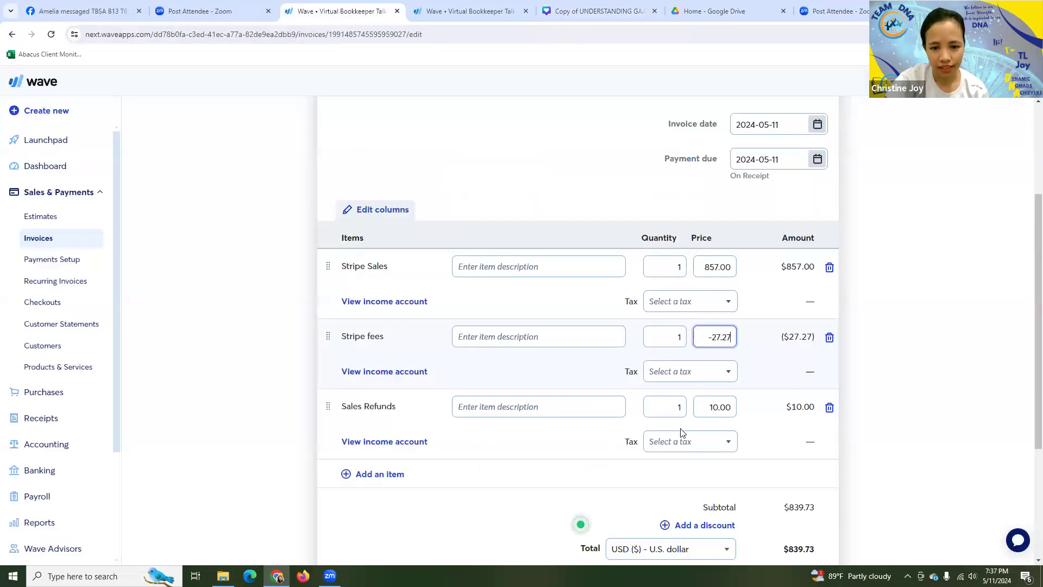
pyautogui.click(711, 406)
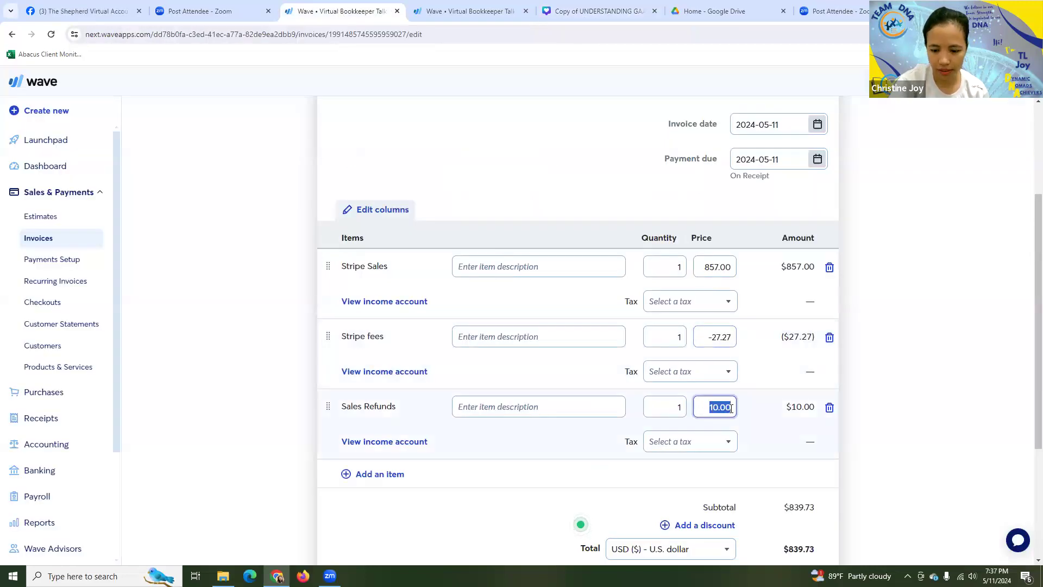
pyautogui.write('2')
pyautogui.scroll(-2, 505, 417)
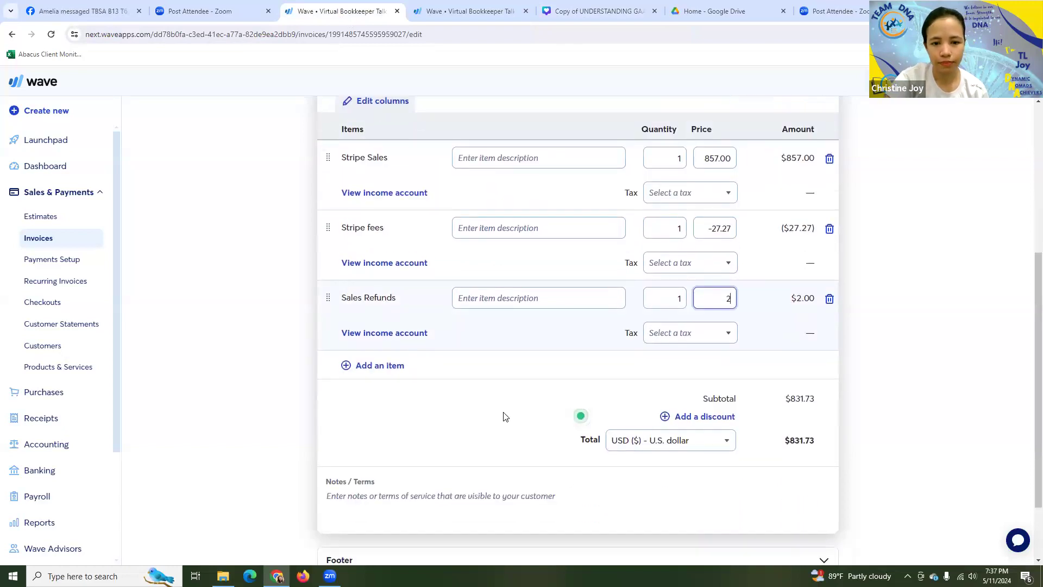
pyautogui.click(504, 416)
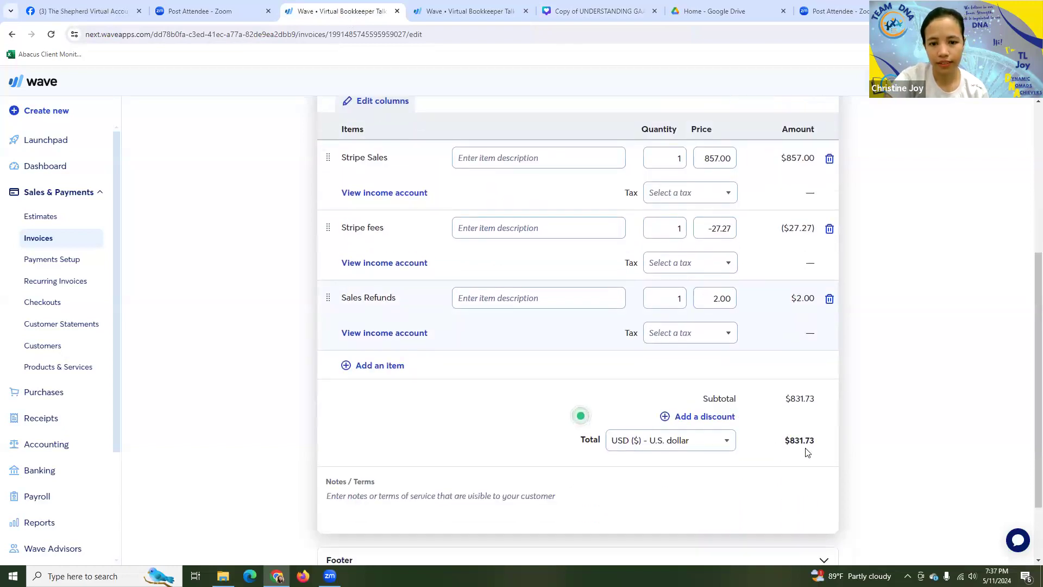
# Step: Compare the invoice total with the 1/5/2024 Stripe payout and set the invoice date to 2024-01-05, checking it against the table
pyautogui.click(581, 11)
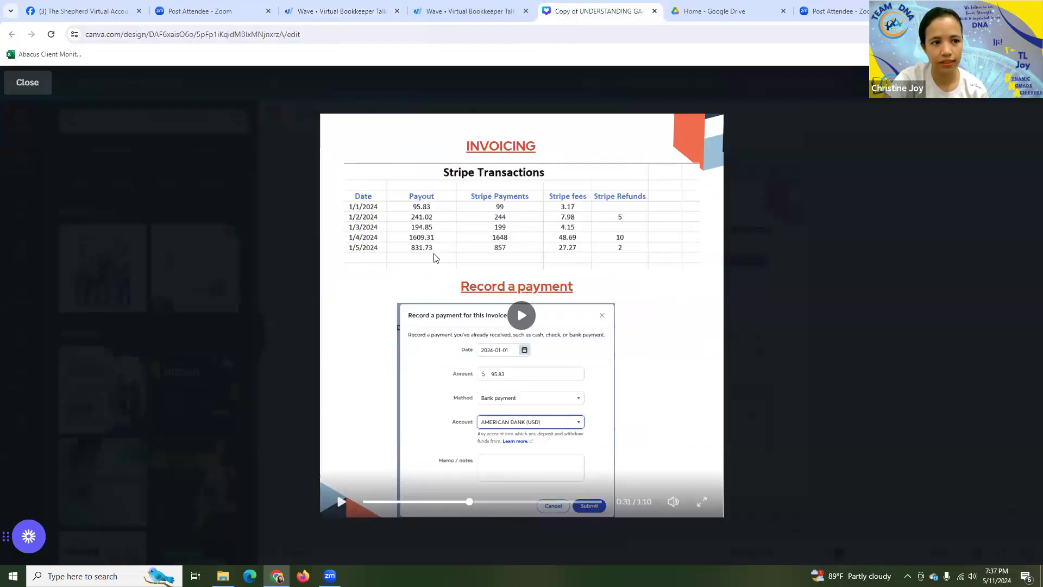
pyautogui.click(313, 8)
pyautogui.scroll(5, 579, 416)
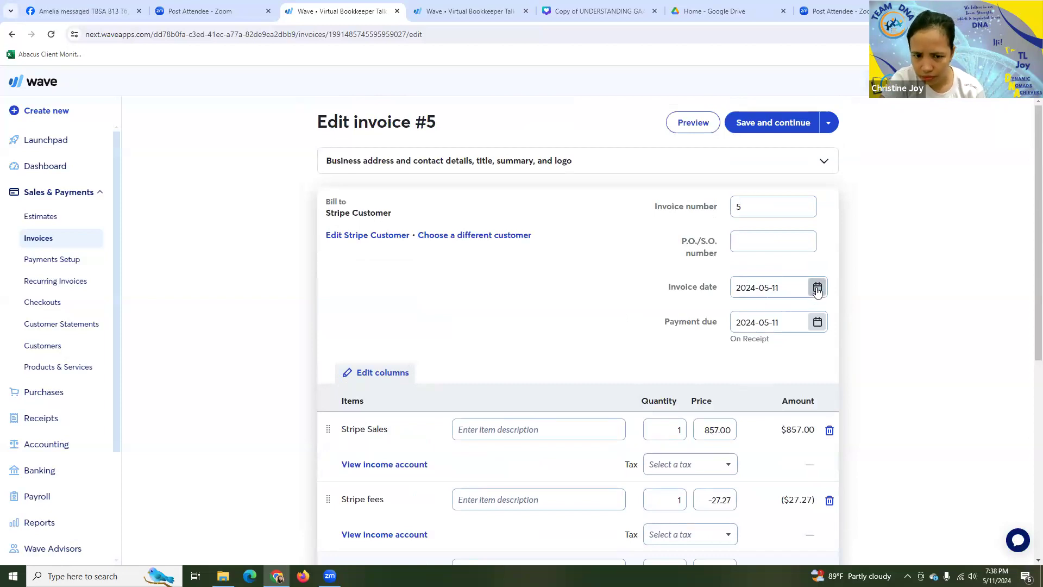
pyautogui.click(816, 295)
pyautogui.click(792, 320)
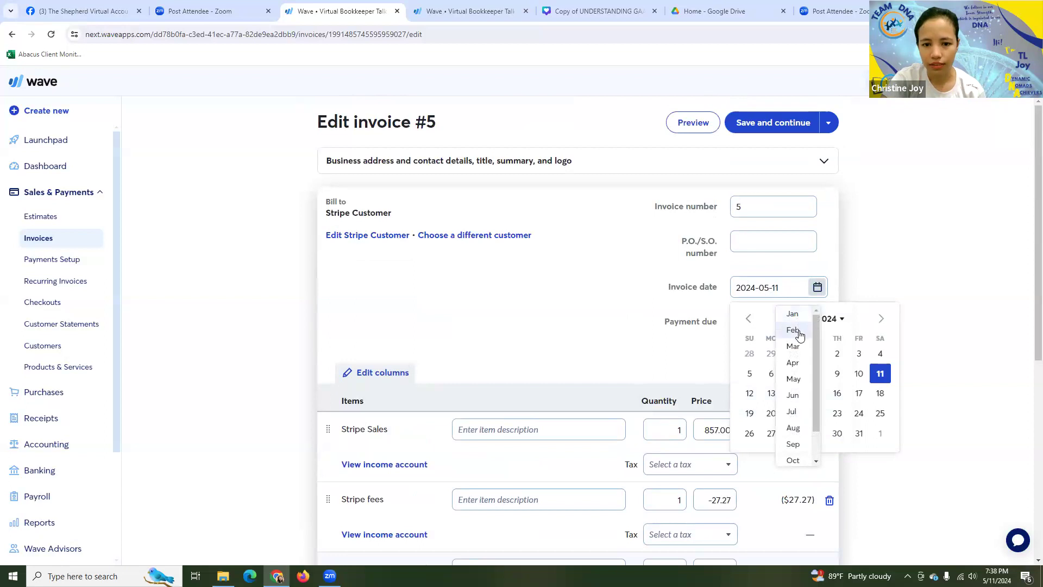
pyautogui.click(793, 312)
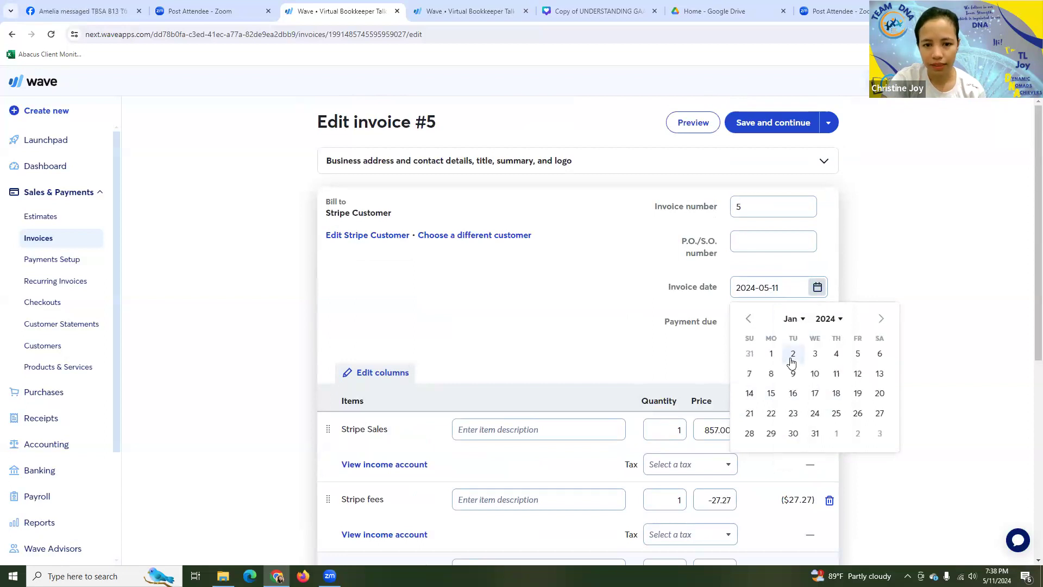
pyautogui.click(857, 354)
pyautogui.click(591, 16)
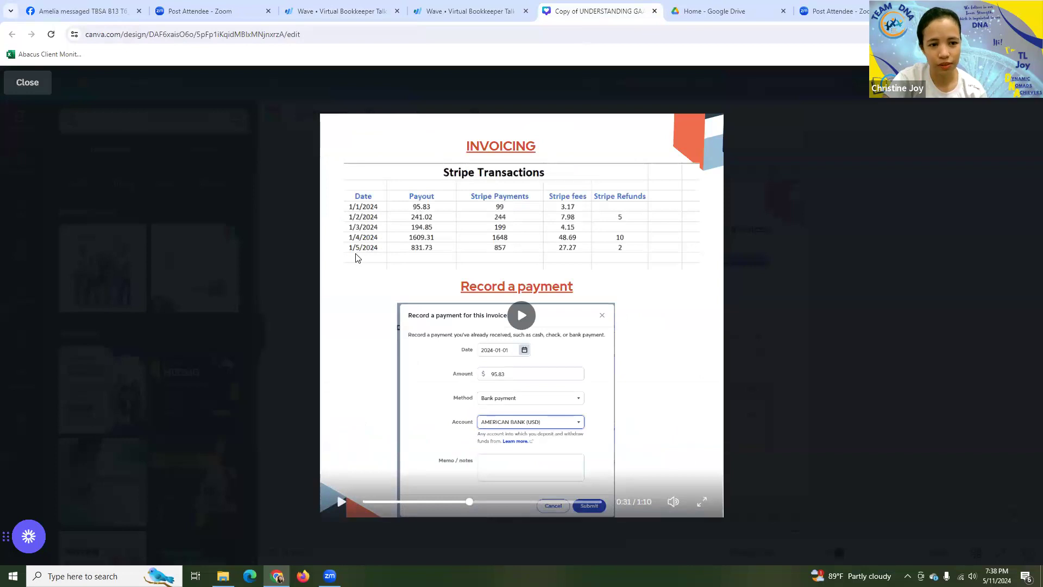
pyautogui.click(360, 9)
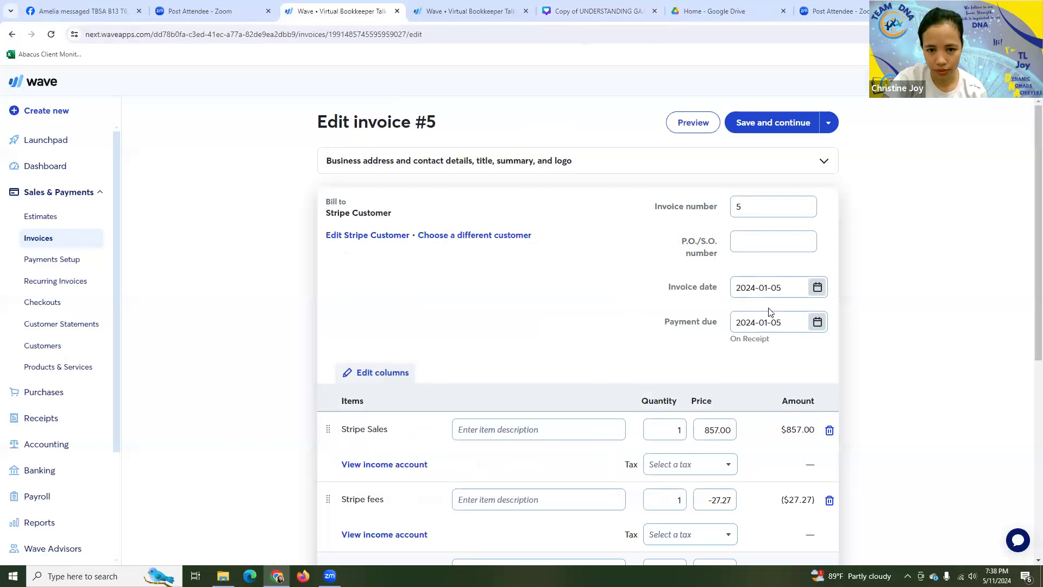
# Step: Review and save invoice #5, and approve its draft
pyautogui.scroll(-7, 552, 317)
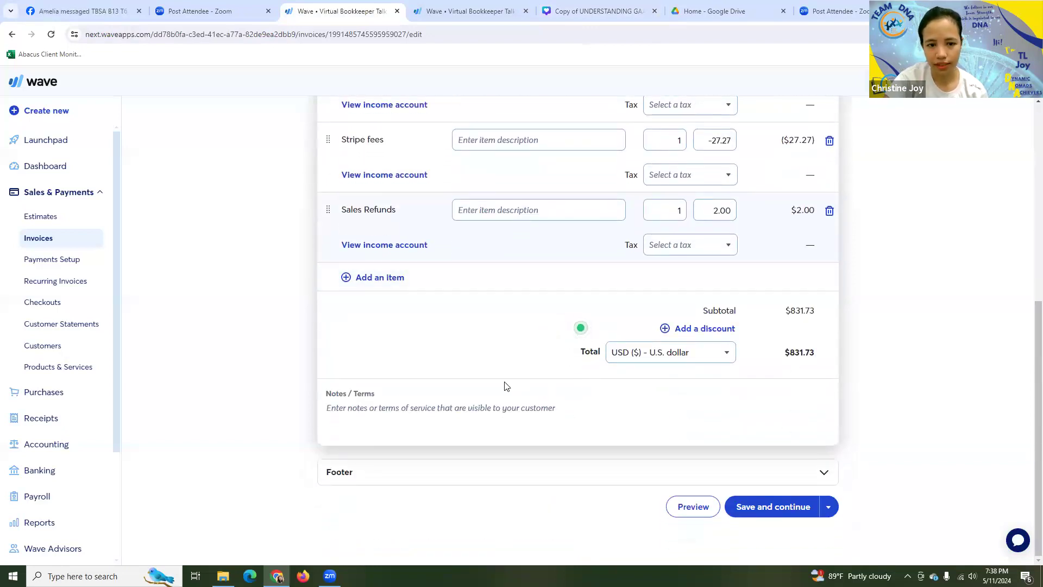
pyautogui.scroll(4, 504, 386)
pyautogui.scroll(2, 504, 386)
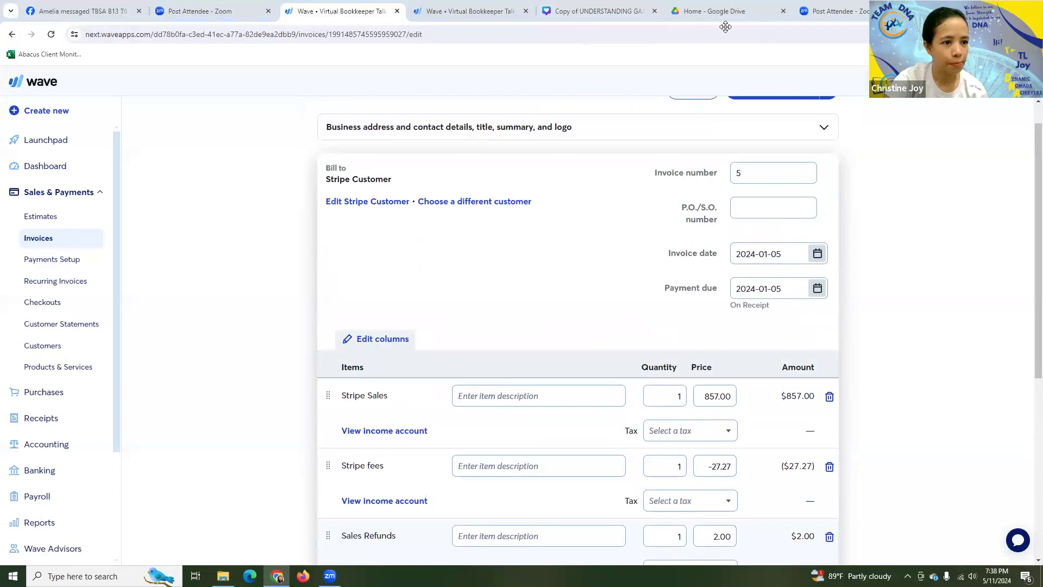
pyautogui.scroll(-6, 750, 326)
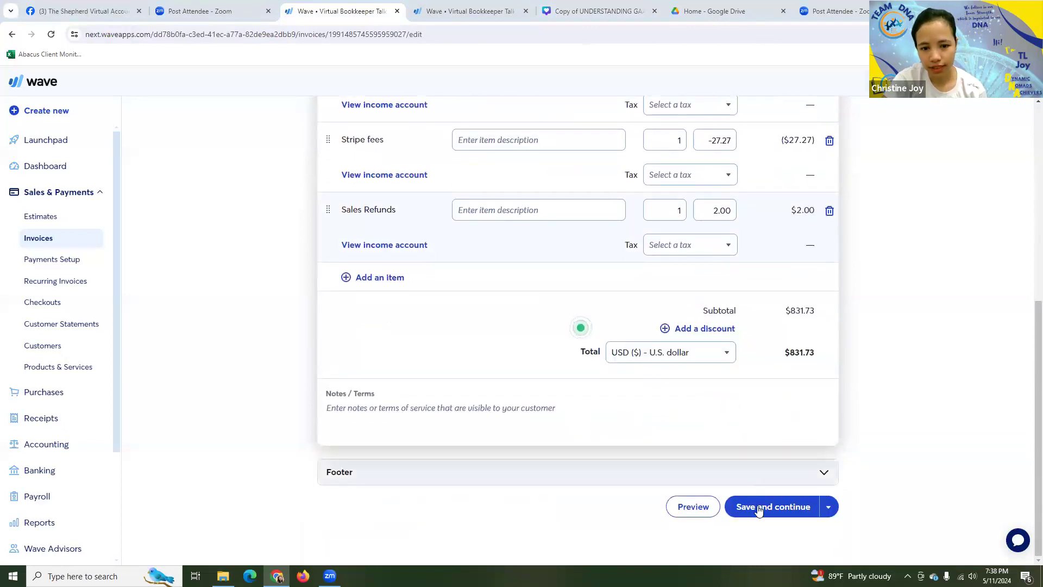
pyautogui.click(758, 514)
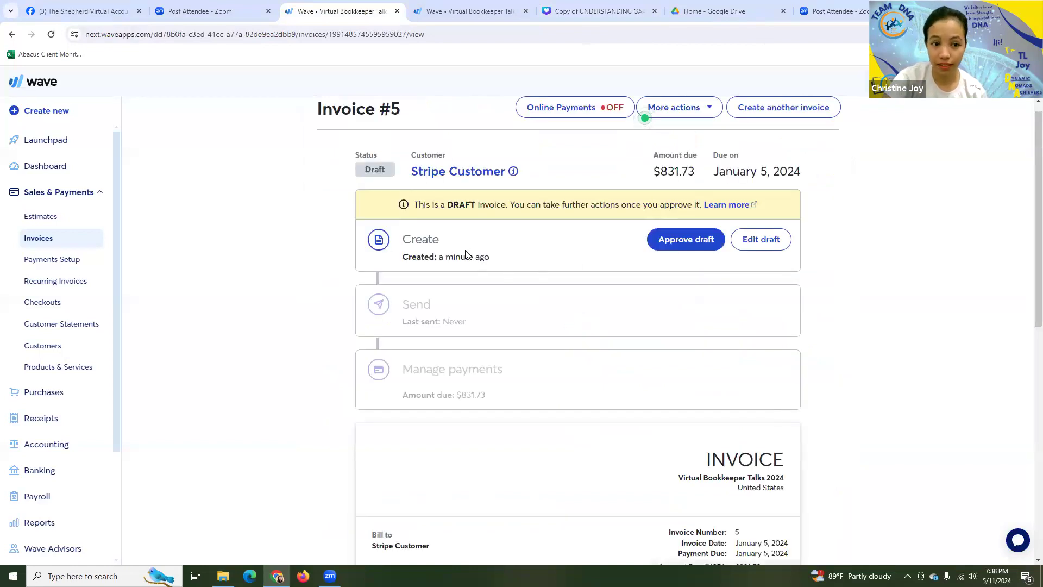
pyautogui.scroll(-1, 630, 288)
pyautogui.scroll(2, 606, 347)
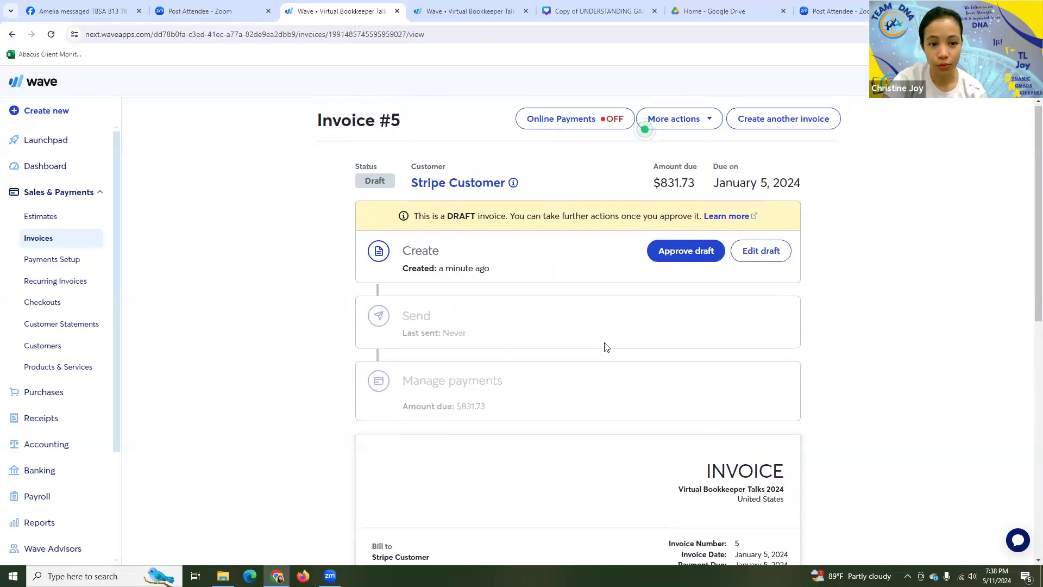
pyautogui.click(669, 255)
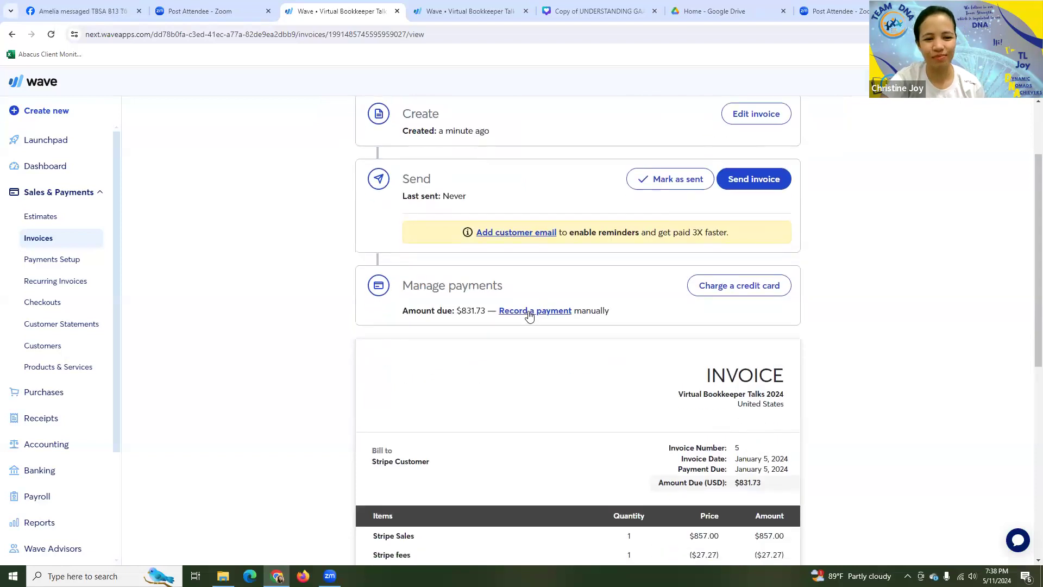
# Step: Start recording a manual payment for invoice #5 and set its date to 2024-01-05
pyautogui.click(530, 313)
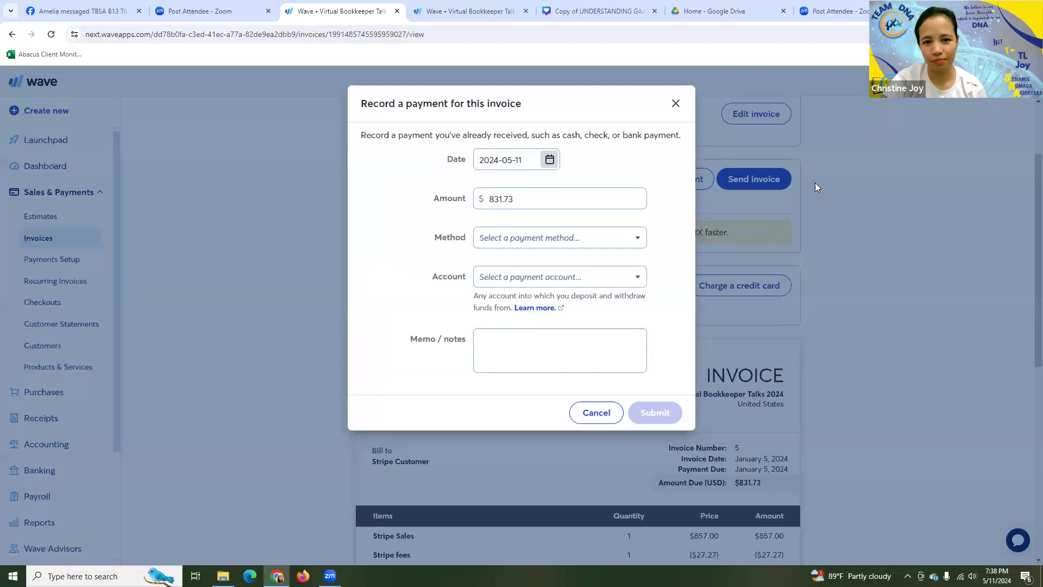
pyautogui.click(549, 159)
pyautogui.click(537, 193)
pyautogui.click(537, 203)
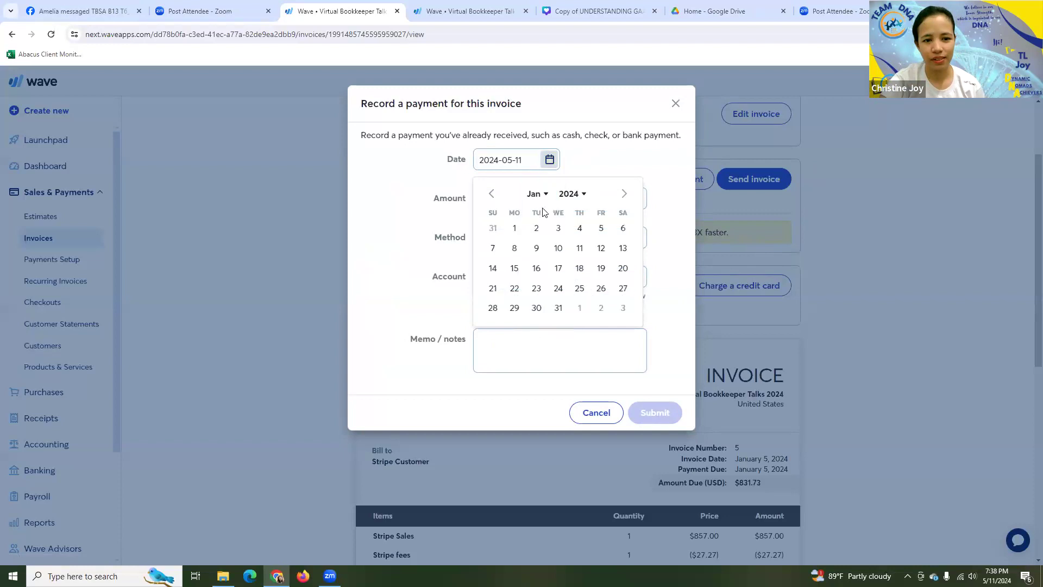
pyautogui.click(599, 231)
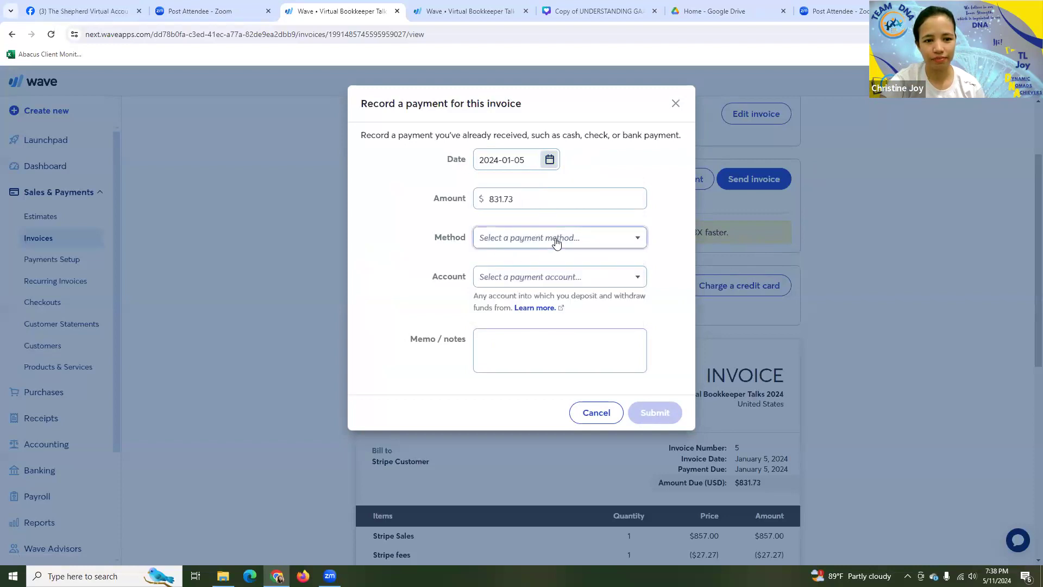
# Step: Set the method to Bank payment and the account to Bank of America, check the payout in the Canva table, and submit the payment
pyautogui.click(554, 239)
pyautogui.click(534, 265)
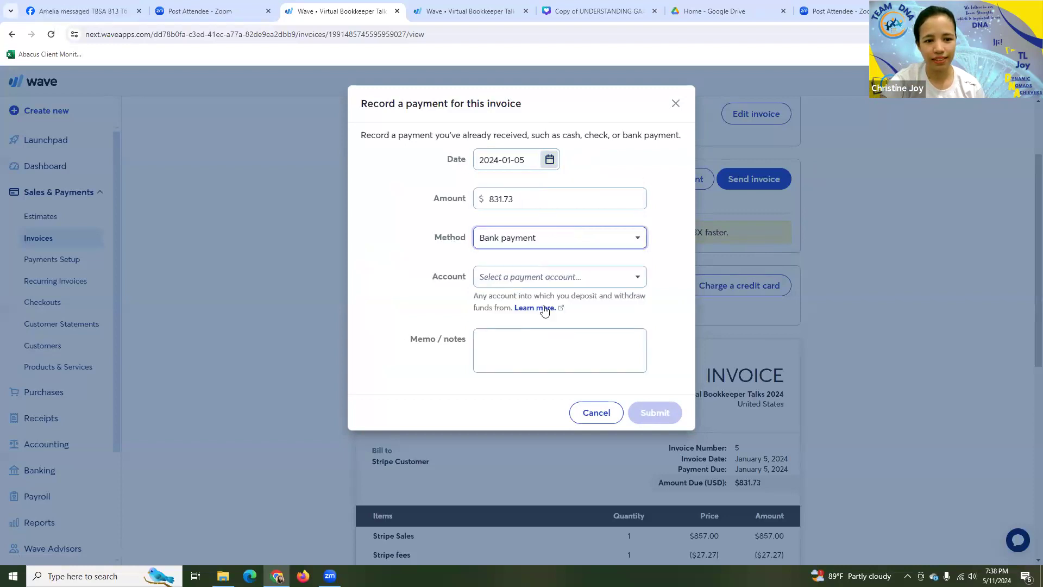
pyautogui.click(547, 277)
pyautogui.click(547, 298)
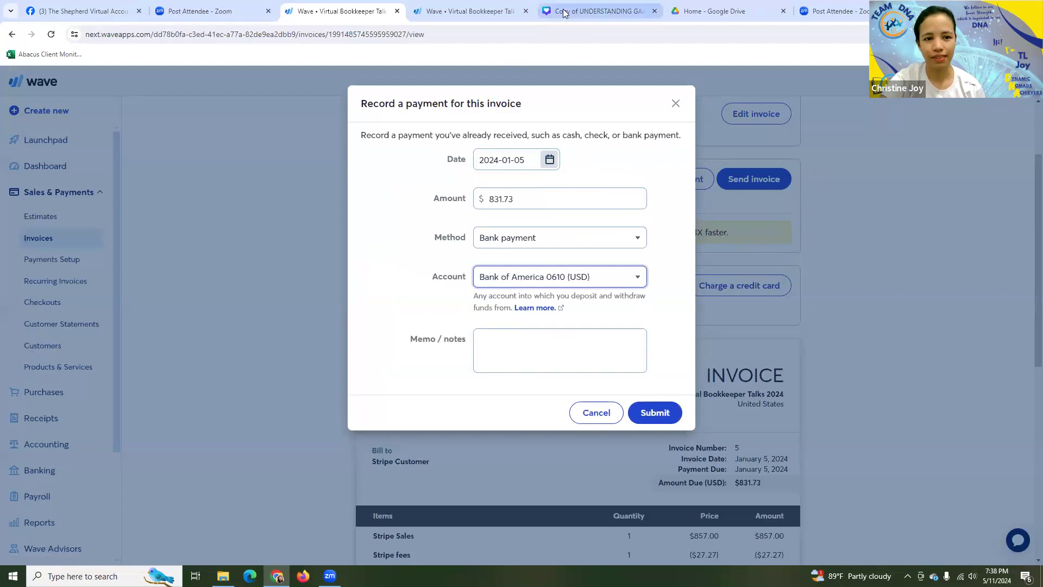
pyautogui.click(597, 11)
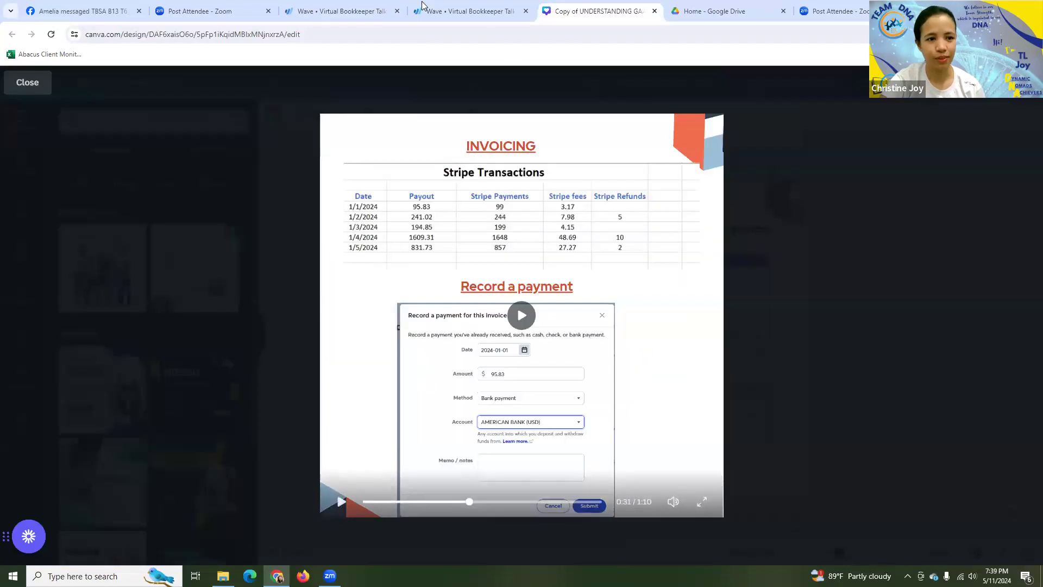
pyautogui.click(339, 11)
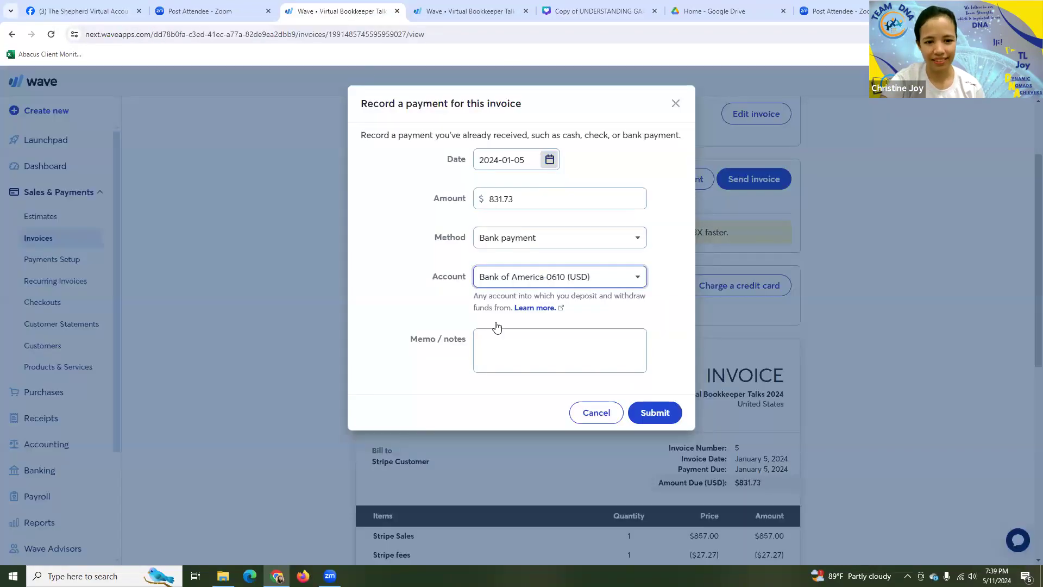
pyautogui.click(643, 415)
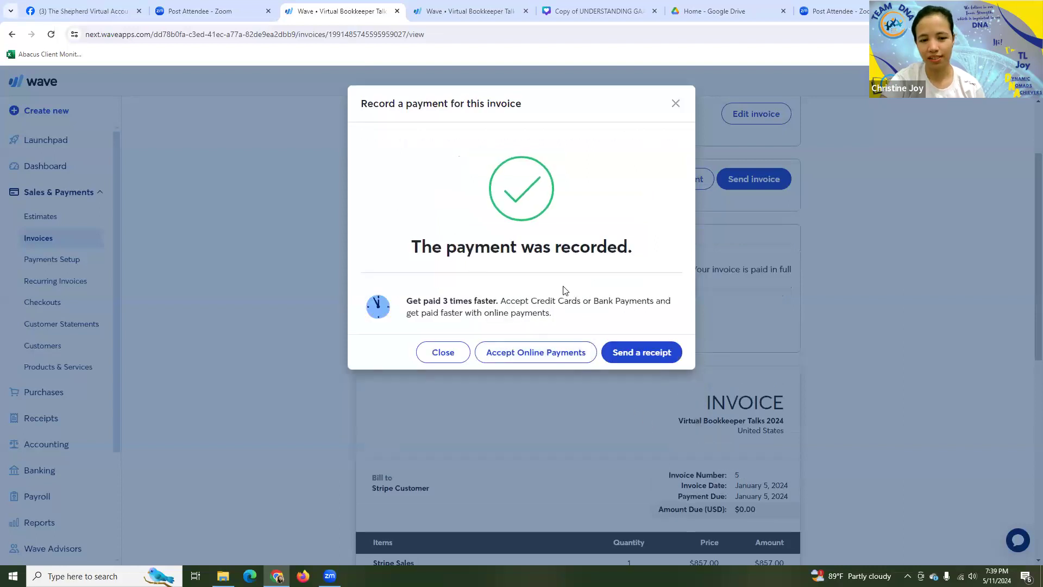
pyautogui.click(675, 103)
# Step: Review the paid invoice #5 and examine the status and totals in the list of all invoices
pyautogui.scroll(-6, 626, 413)
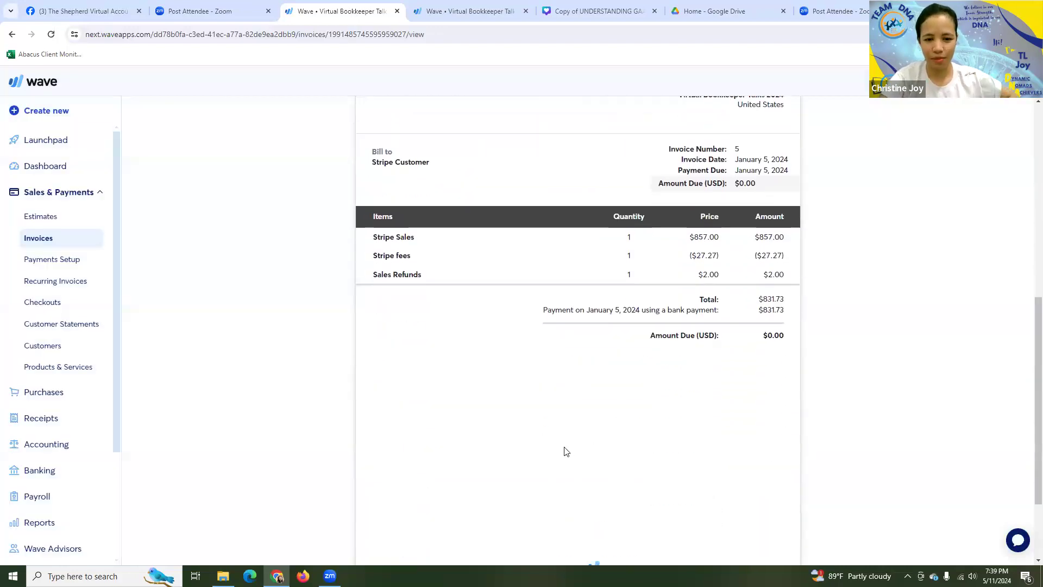
pyautogui.scroll(8, 565, 450)
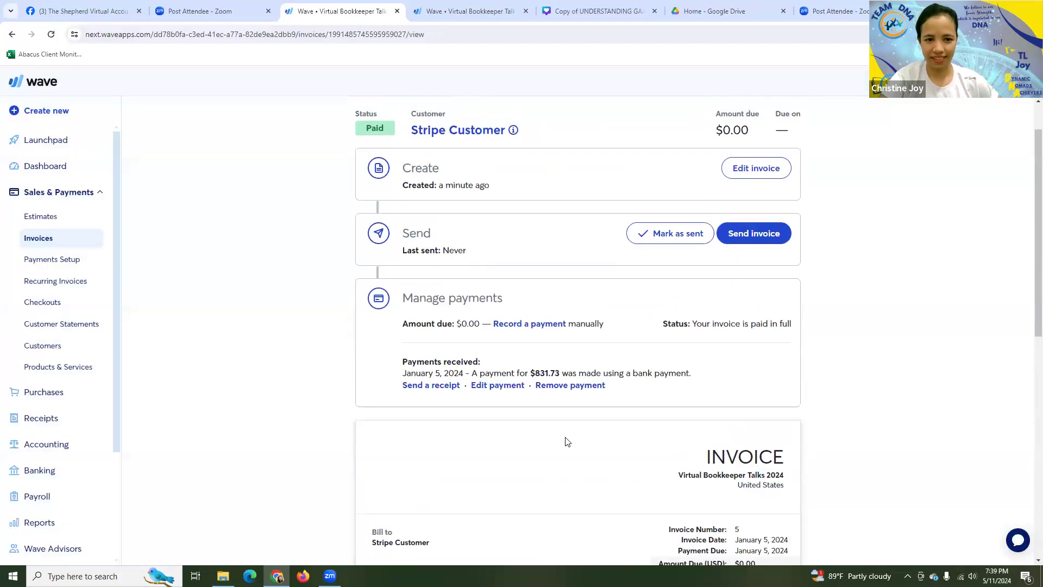
pyautogui.click(49, 237)
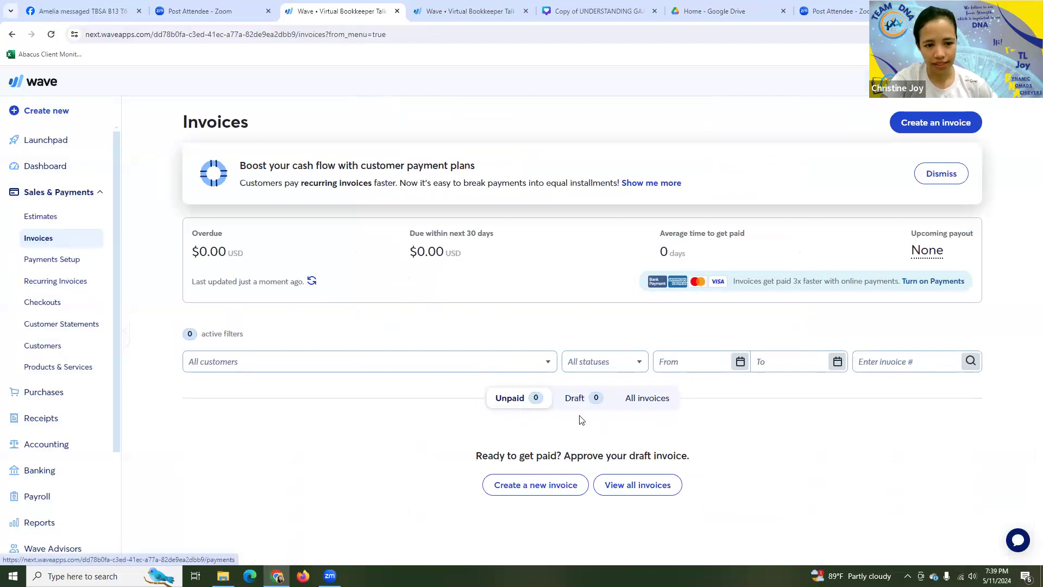
pyautogui.click(644, 399)
pyautogui.scroll(-2, 589, 320)
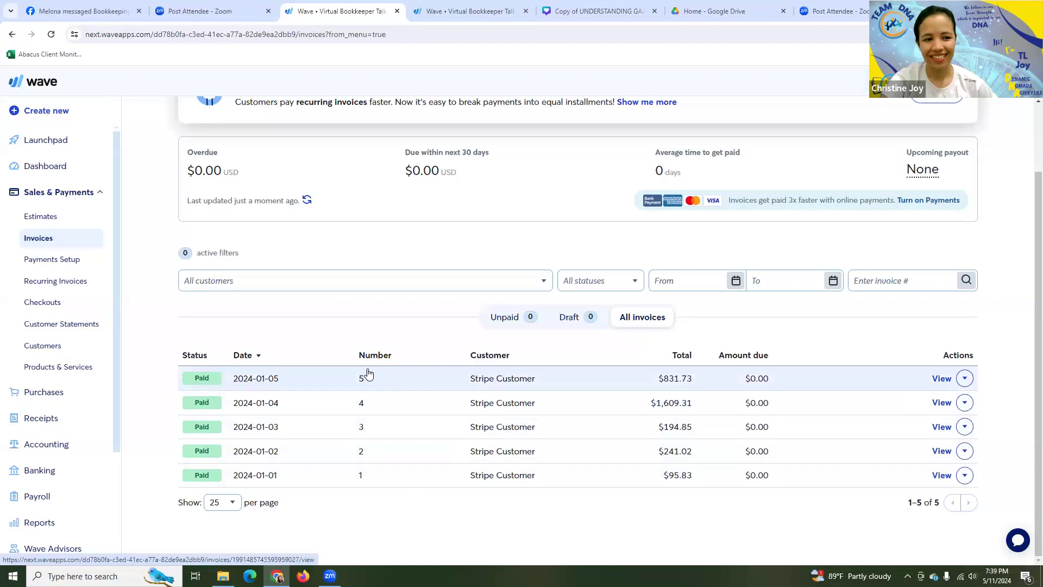
pyautogui.scroll(2, 449, 255)
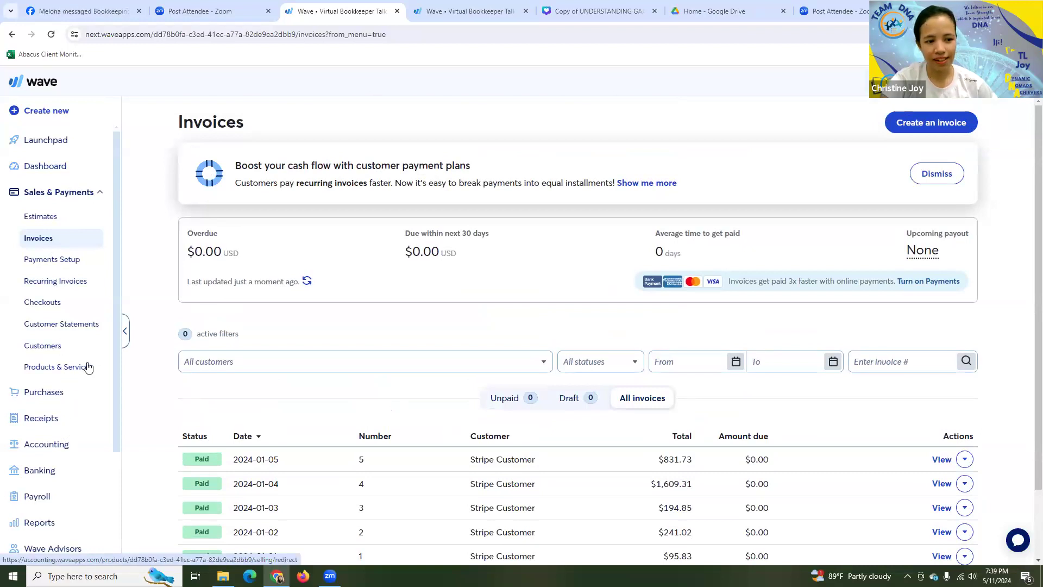
# Step: Open the accounting transactions page
pyautogui.scroll(-2, 110, 375)
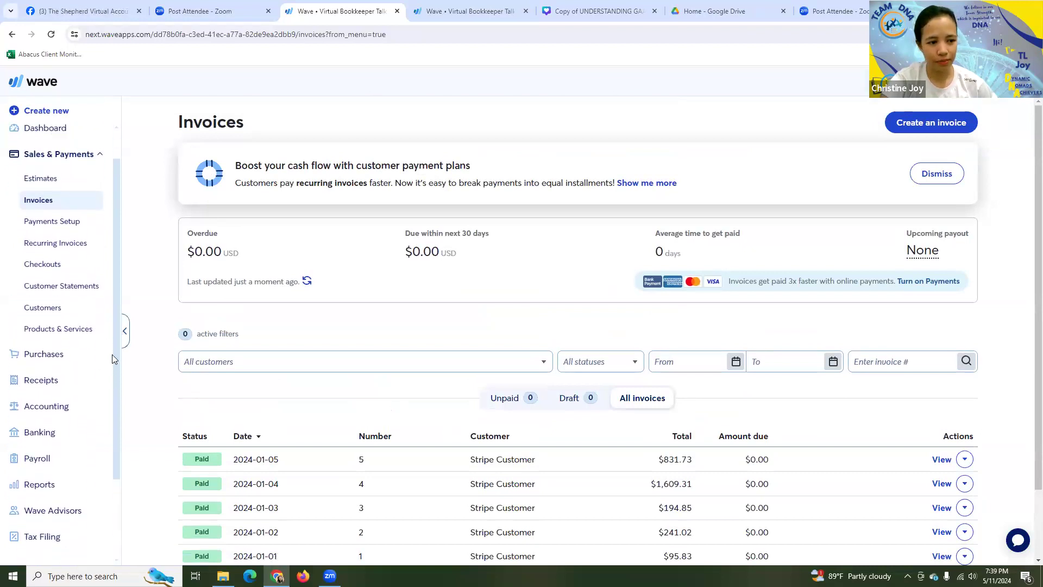
pyautogui.scroll(-3, 111, 354)
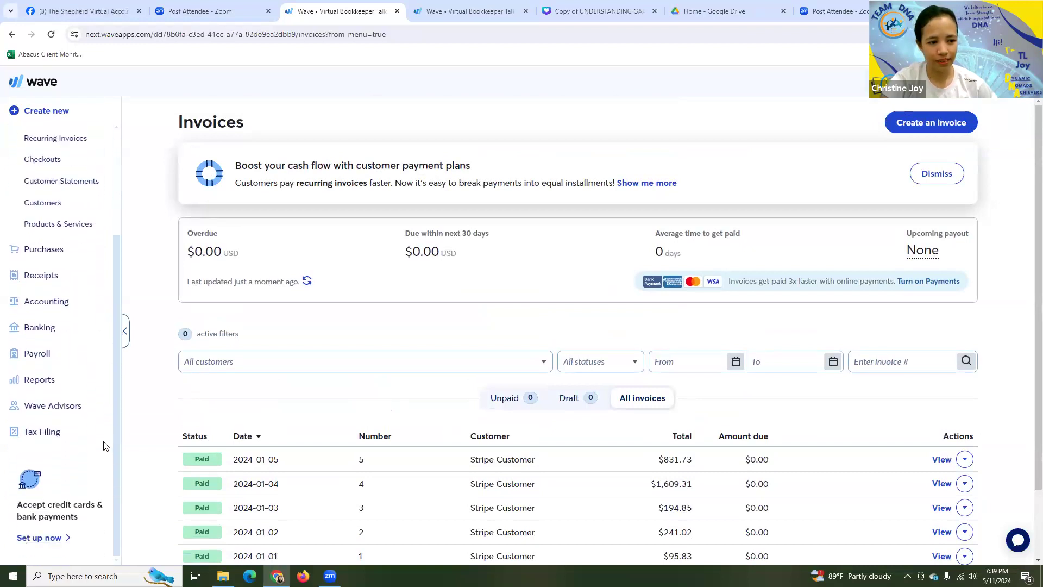
pyautogui.click(47, 302)
pyautogui.click(50, 238)
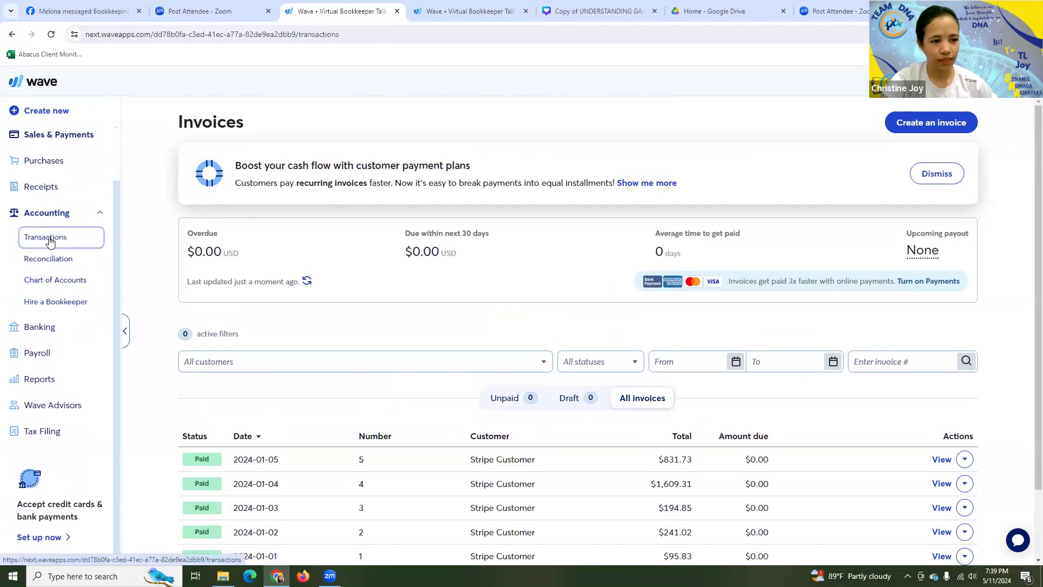
# Step: Switch to the Canva presentation and study the Uploading Bank Statements slide in full screen
pyautogui.click(586, 11)
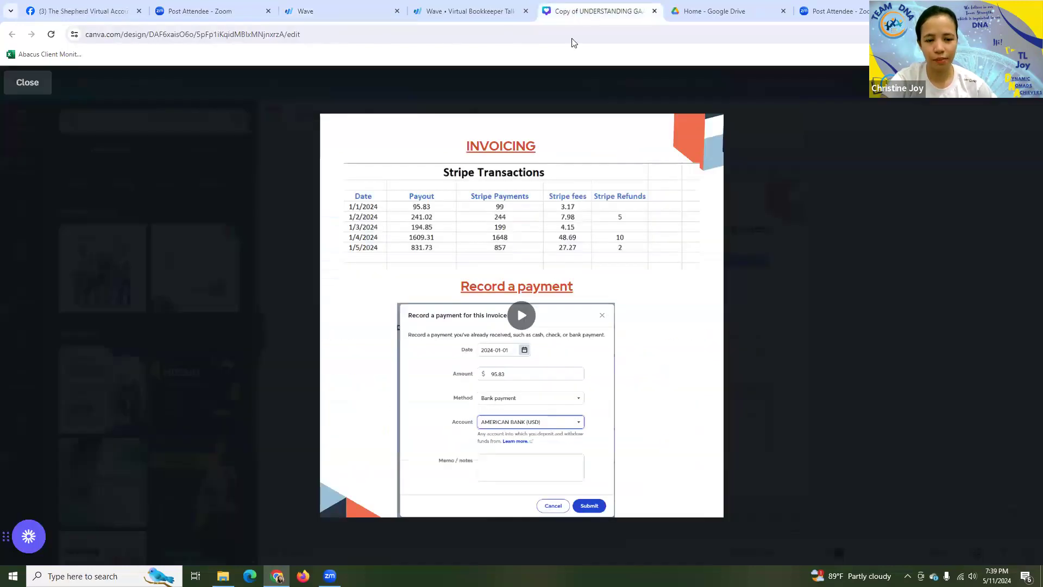
pyautogui.click(518, 316)
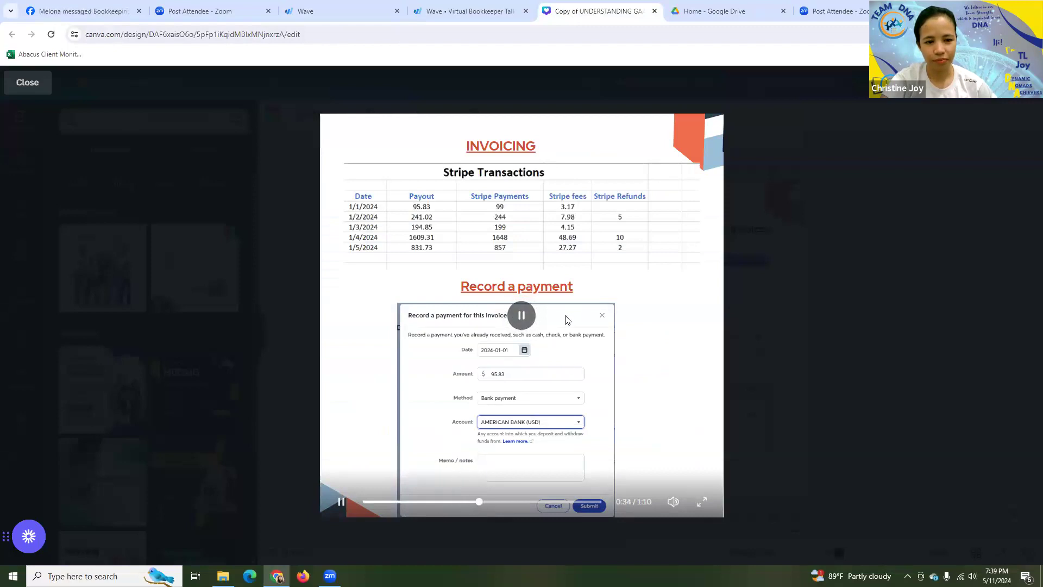
pyautogui.click(521, 315)
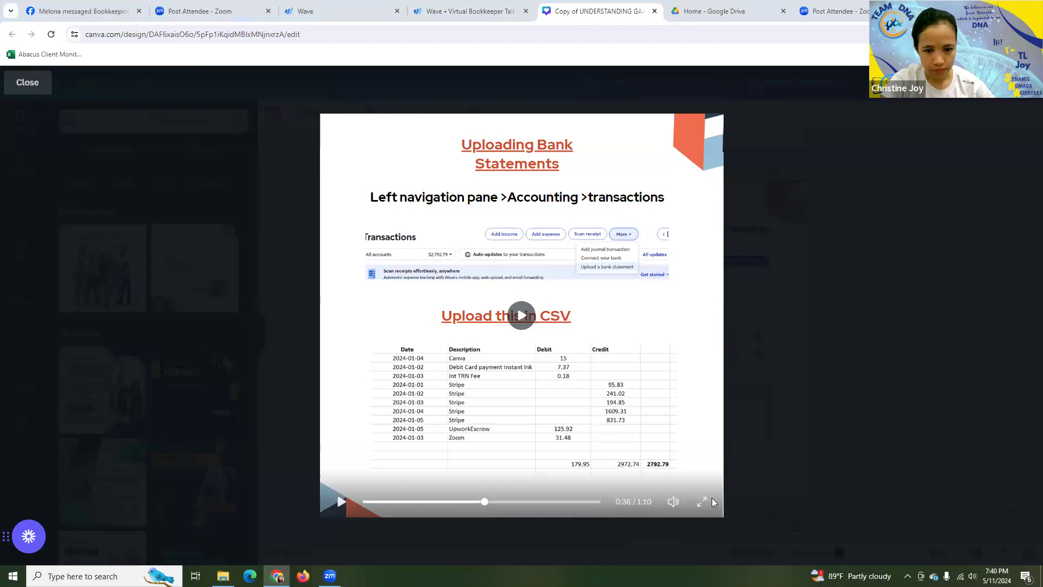
pyautogui.click(701, 501)
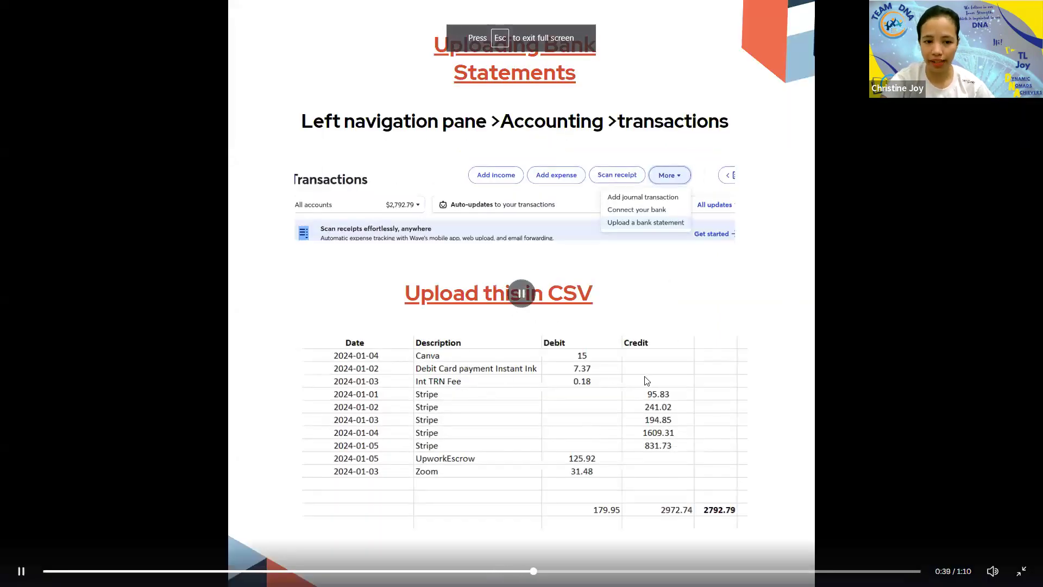
pyautogui.click(521, 293)
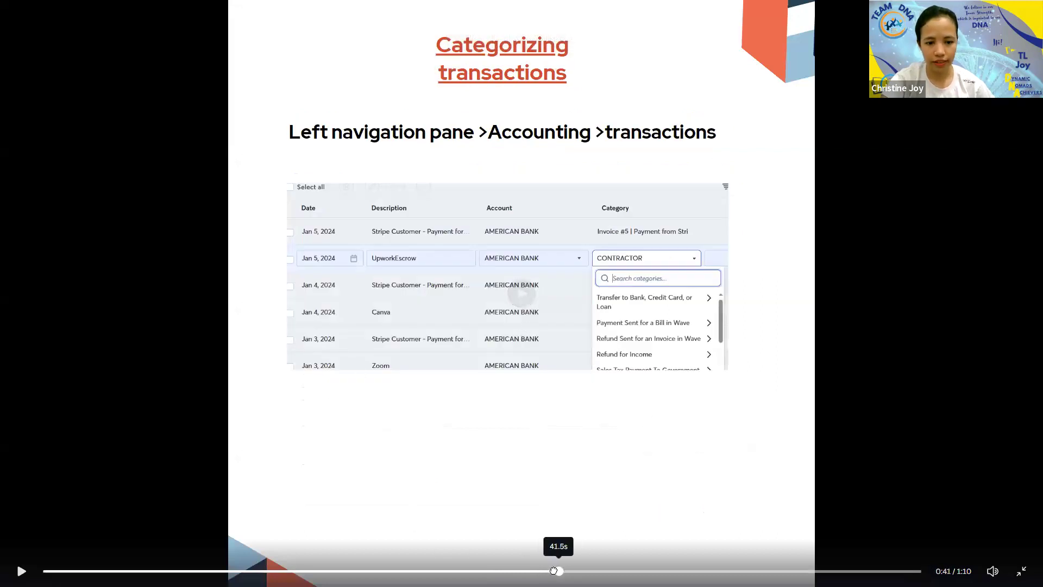
pyautogui.click(530, 571)
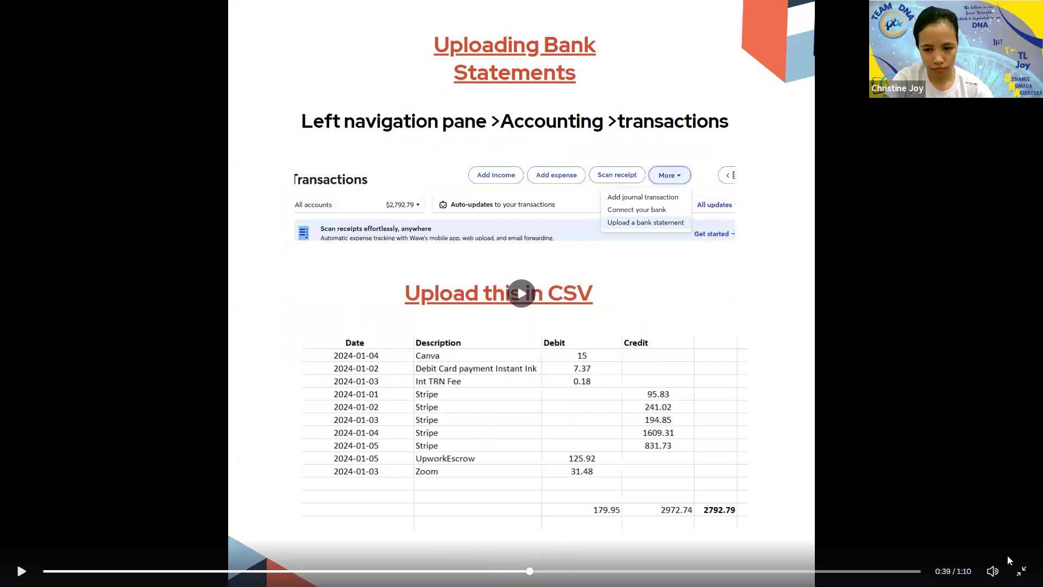
pyautogui.press('Escape')
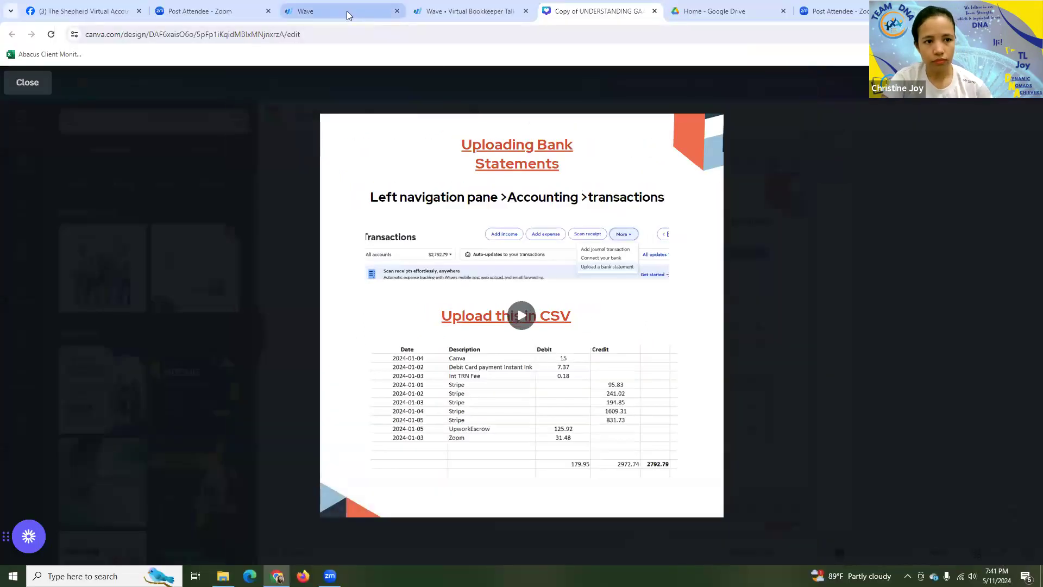
# Step: Return to Wave and examine the transactions list for bank statement lines and invoice payments
pyautogui.click(347, 11)
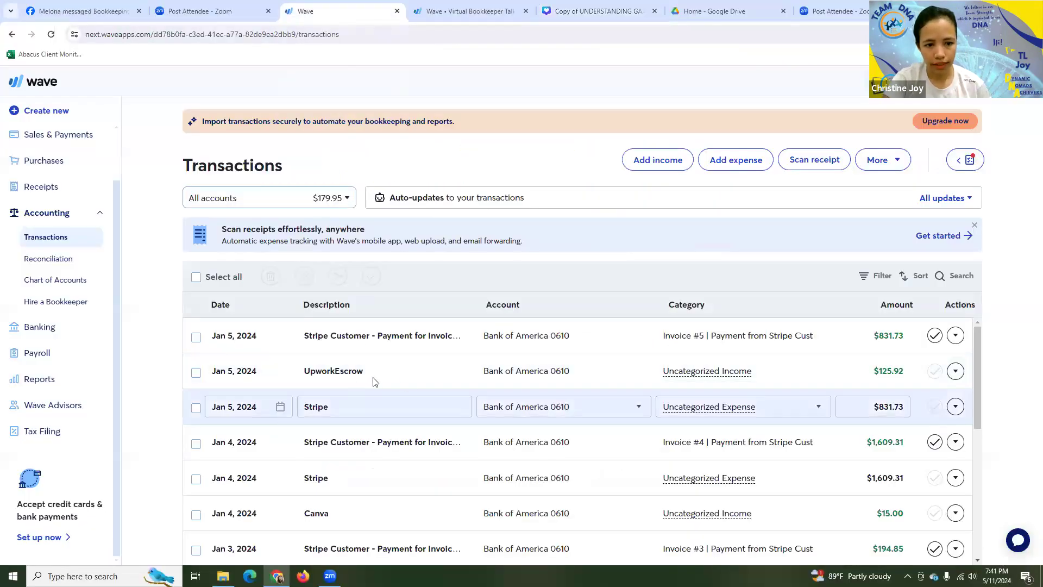
pyautogui.scroll(-5, 498, 416)
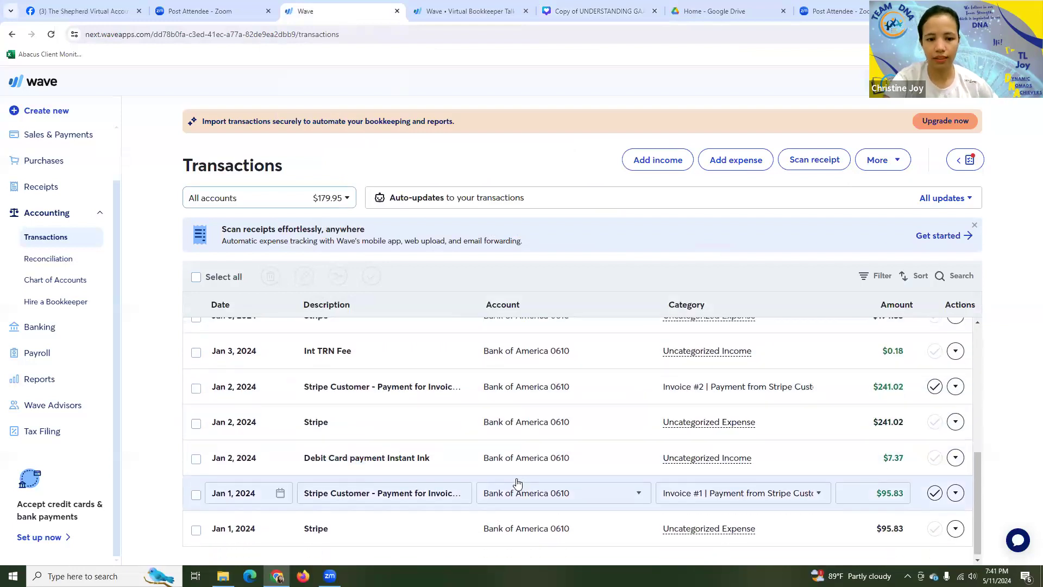
pyautogui.scroll(4, 516, 489)
pyautogui.scroll(-3, 516, 479)
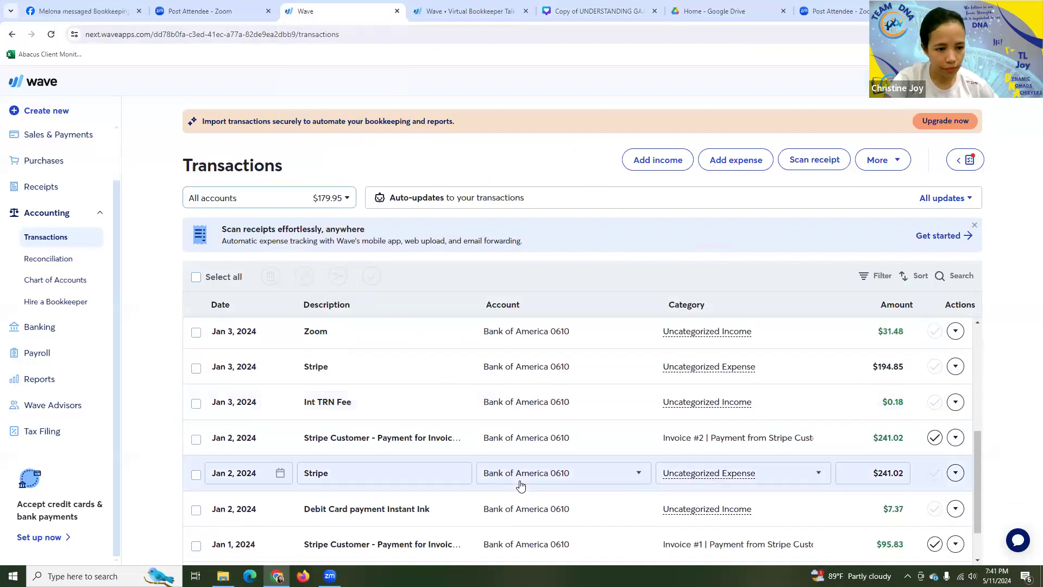
pyautogui.scroll(-1, 520, 485)
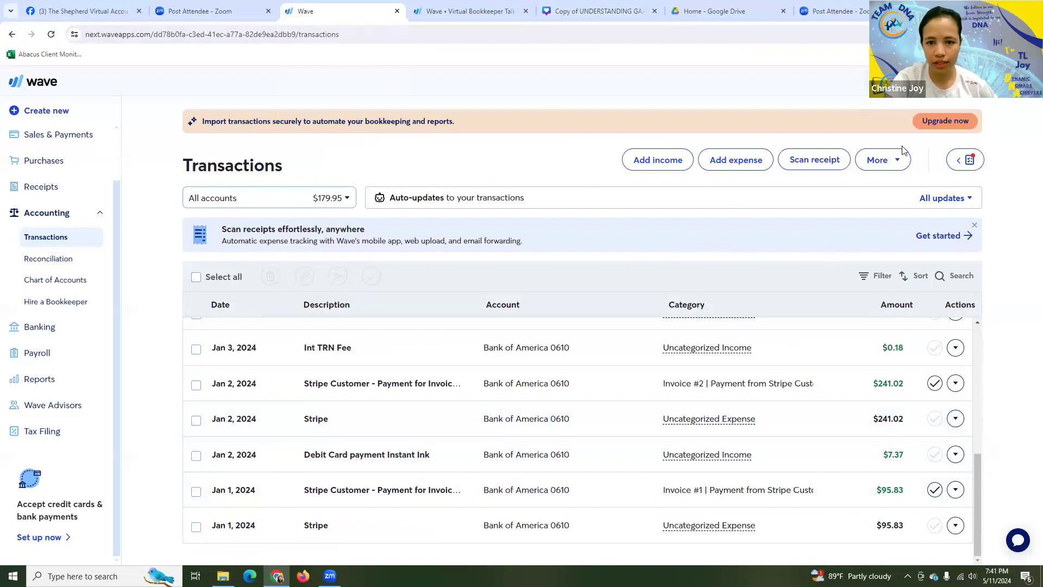
# Step: Look at the bank statement upload form and return to the transactions list
pyautogui.click(886, 164)
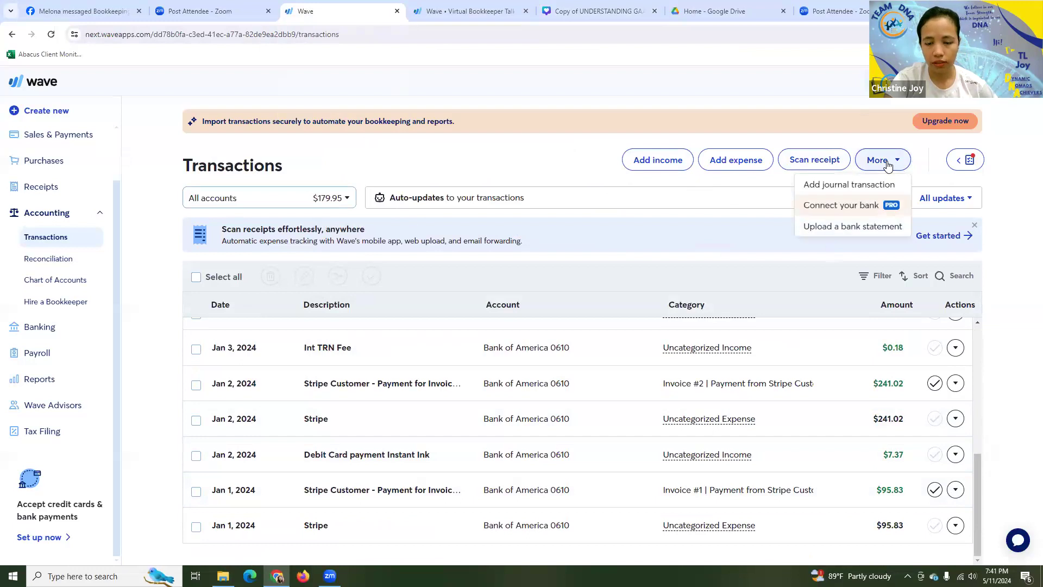
pyautogui.click(859, 232)
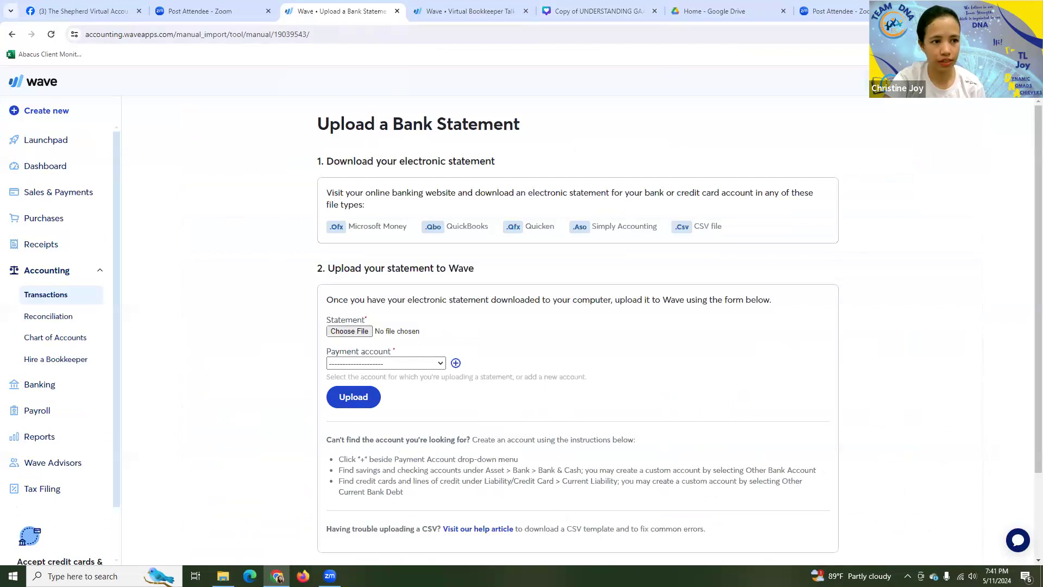
pyautogui.hotkey('alt', 'Left')
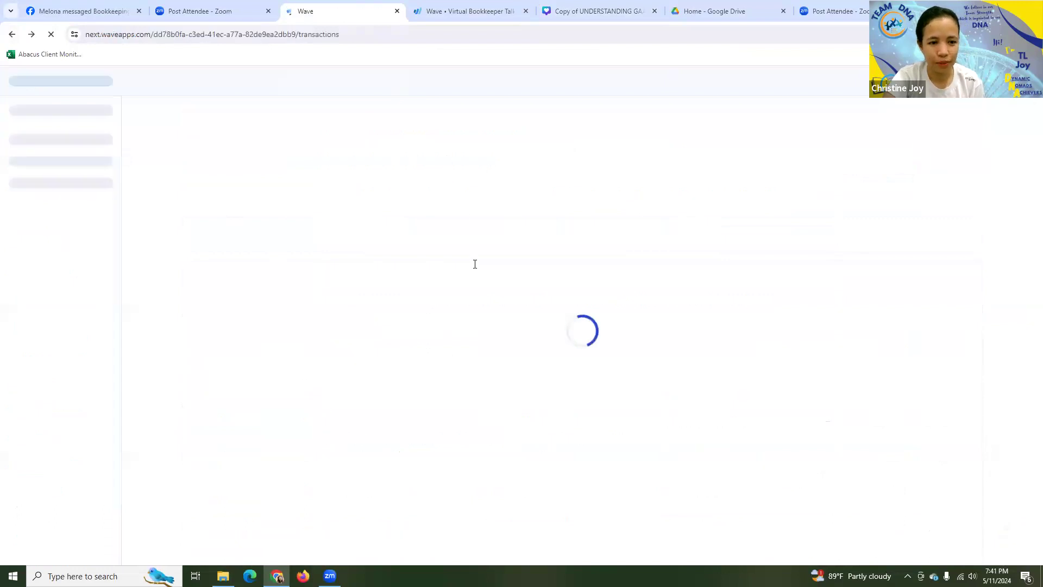
# Step: Check the Uploading Bank Statements slide in Canva, then return to Wave and review the bank lines and invoice payments
pyautogui.click(567, 12)
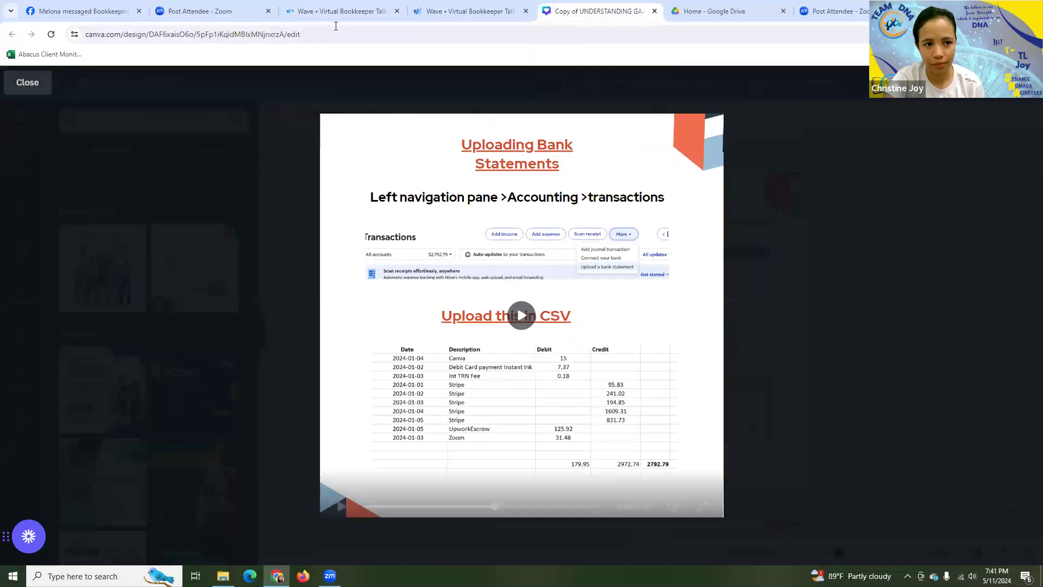
pyautogui.click(301, 11)
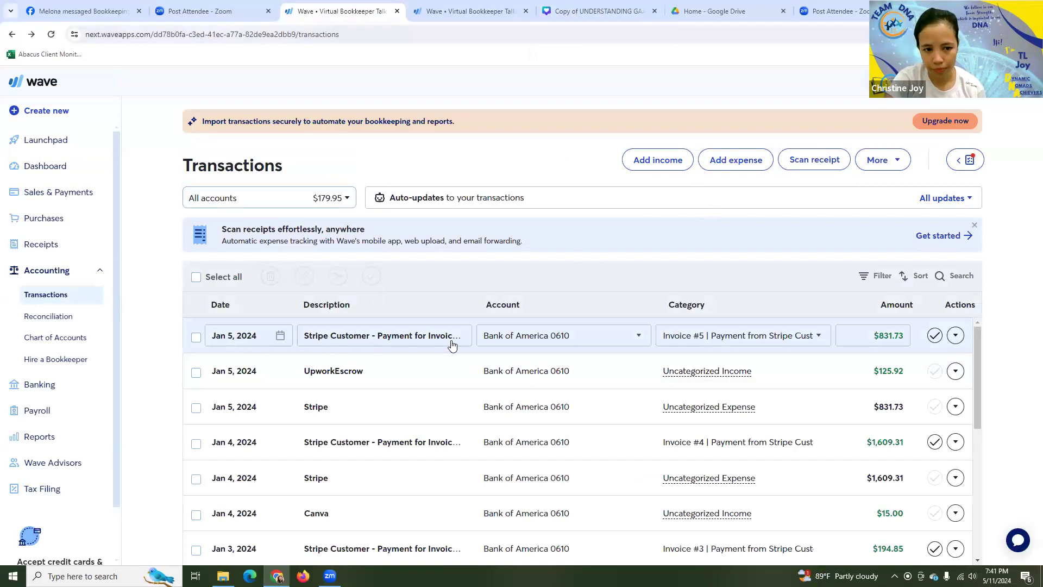
pyautogui.scroll(-6, 441, 361)
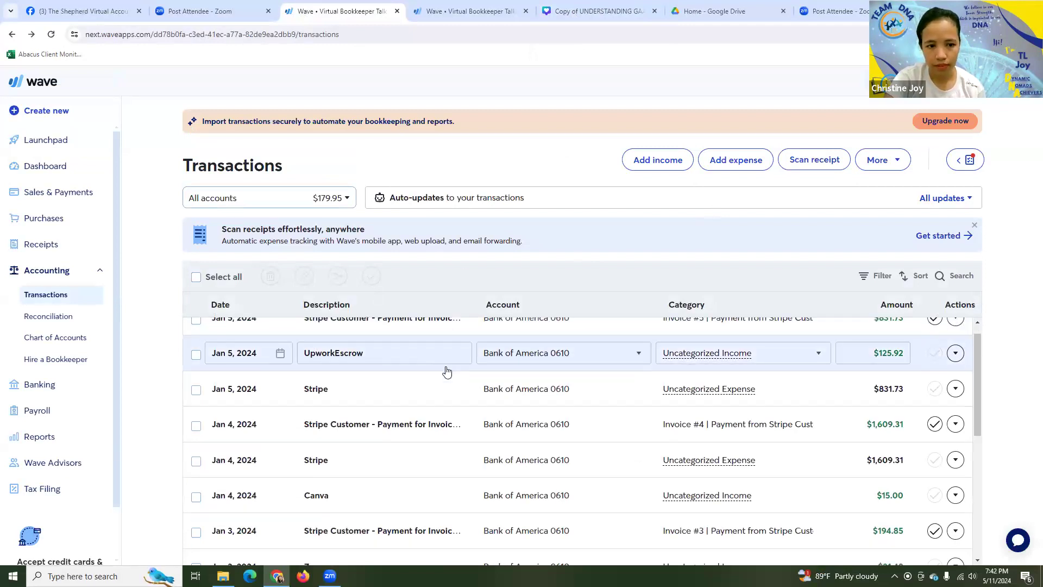
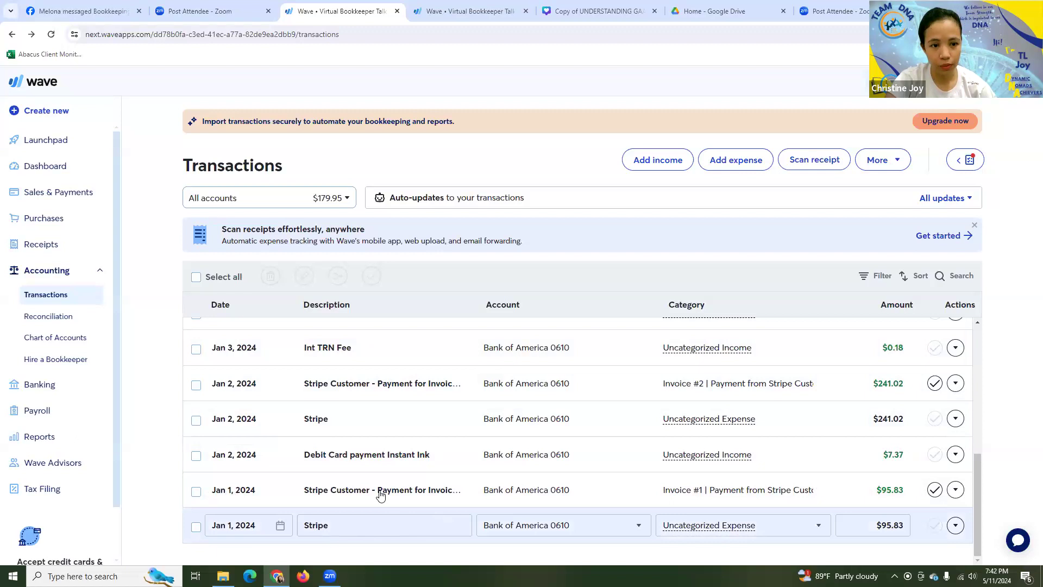
# Step: Try selecting the January 1 Stripe invoice payment together with the uncategorized Stripe bank line of the same date
pyautogui.click(196, 493)
pyautogui.click(196, 527)
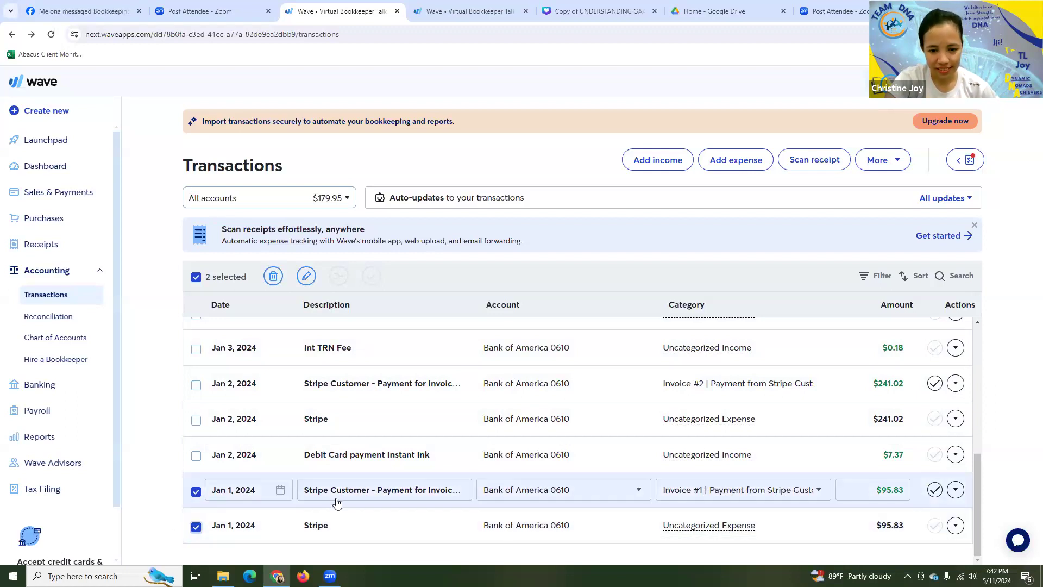
pyautogui.click(745, 492)
pyautogui.click(746, 492)
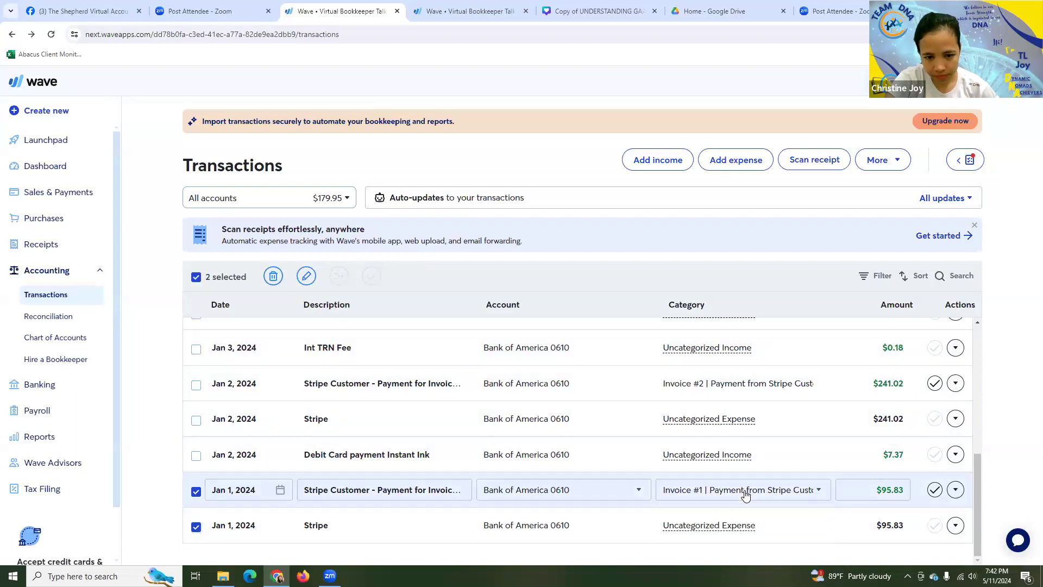
pyautogui.click(196, 491)
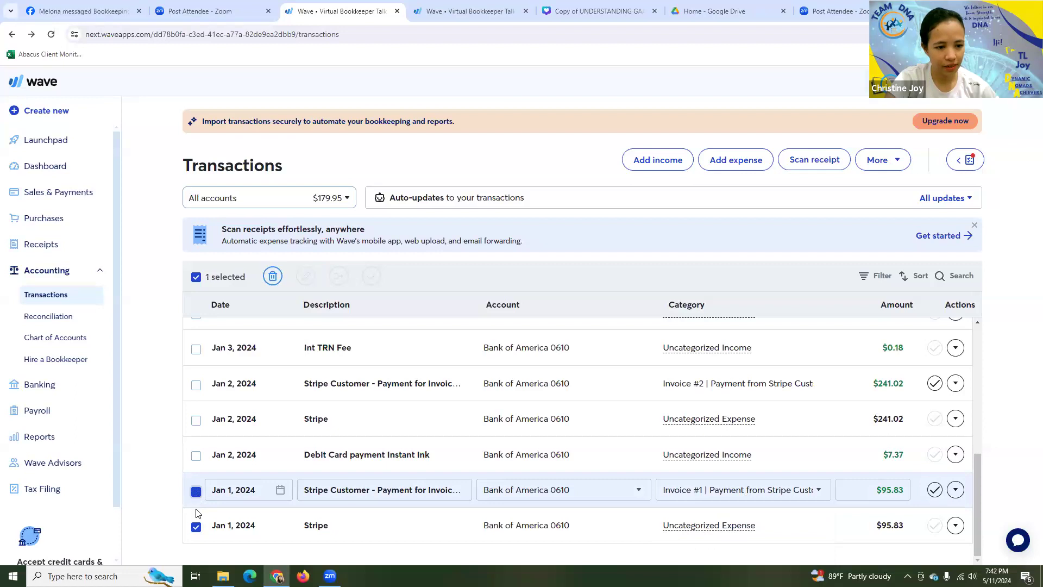
pyautogui.click(196, 527)
# Step: Search the category choices of the January 5 UpworkEscrow transaction for "contrac" and "Con"
pyautogui.scroll(2, 256, 466)
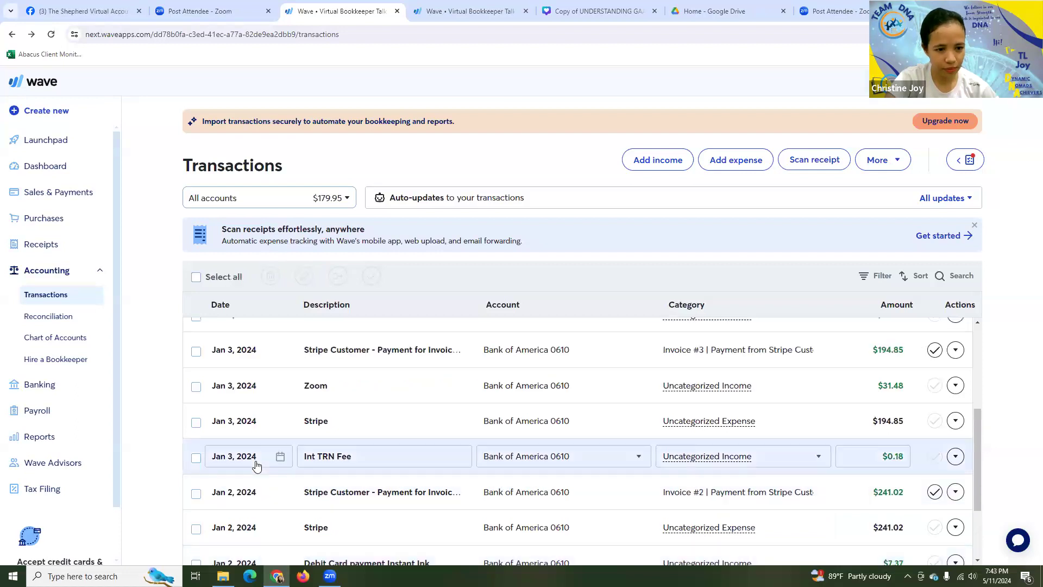
pyautogui.scroll(4, 256, 465)
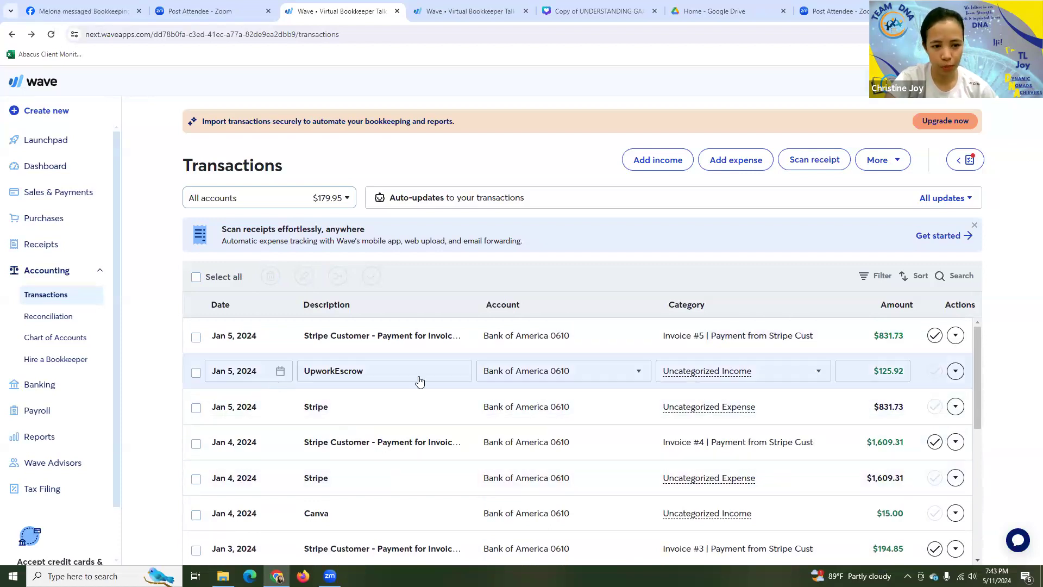
pyautogui.click(730, 371)
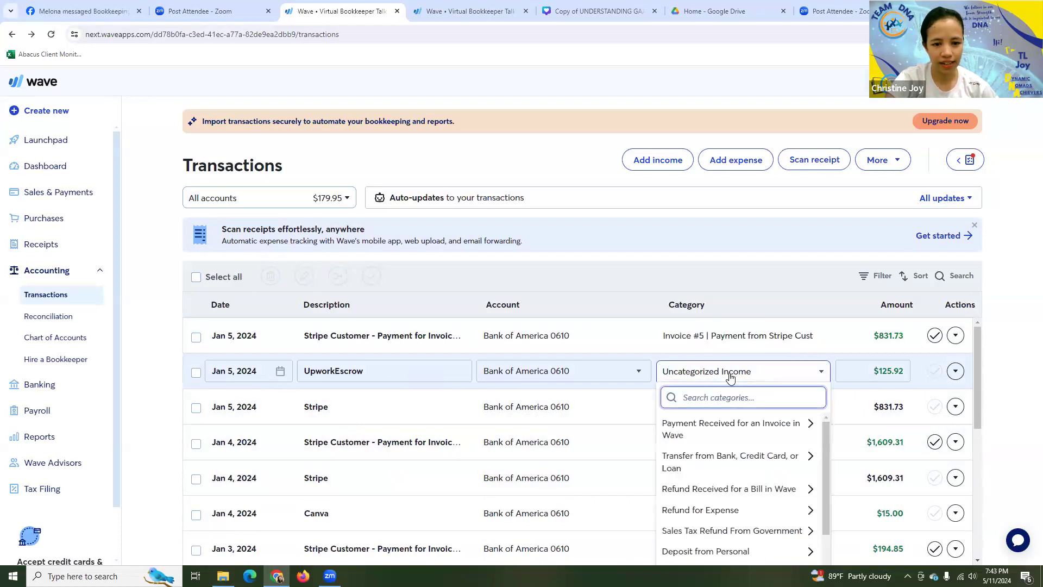
pyautogui.write('contrac')
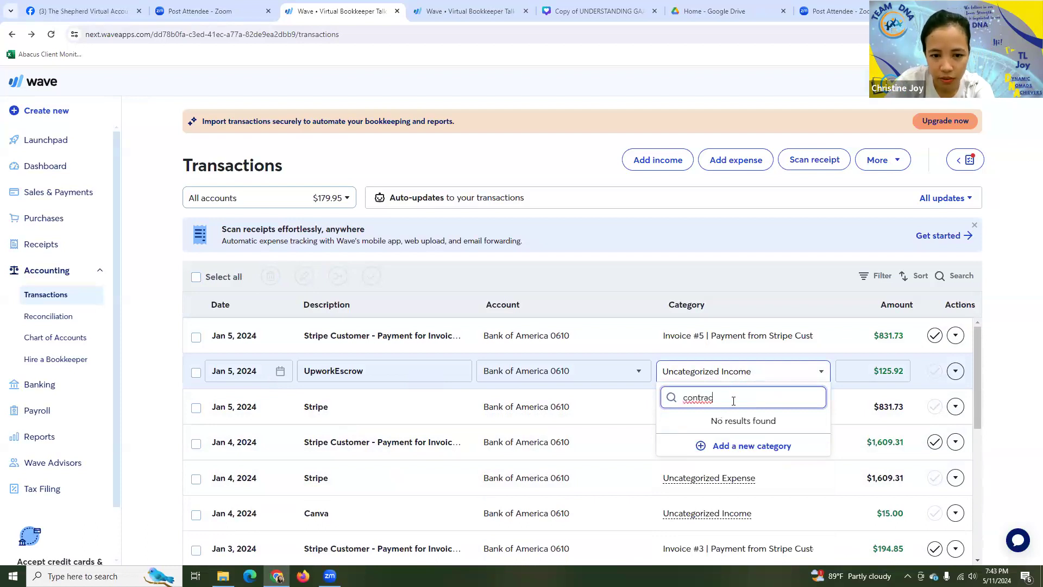
pyautogui.press('BackSpace')
pyautogui.press('BackSpace')
pyautogui.press('BackSpace')
pyautogui.press('BackSpace')
pyautogui.press('BackSpace')
pyautogui.press('BackSpace')
pyautogui.press('BackSpace')
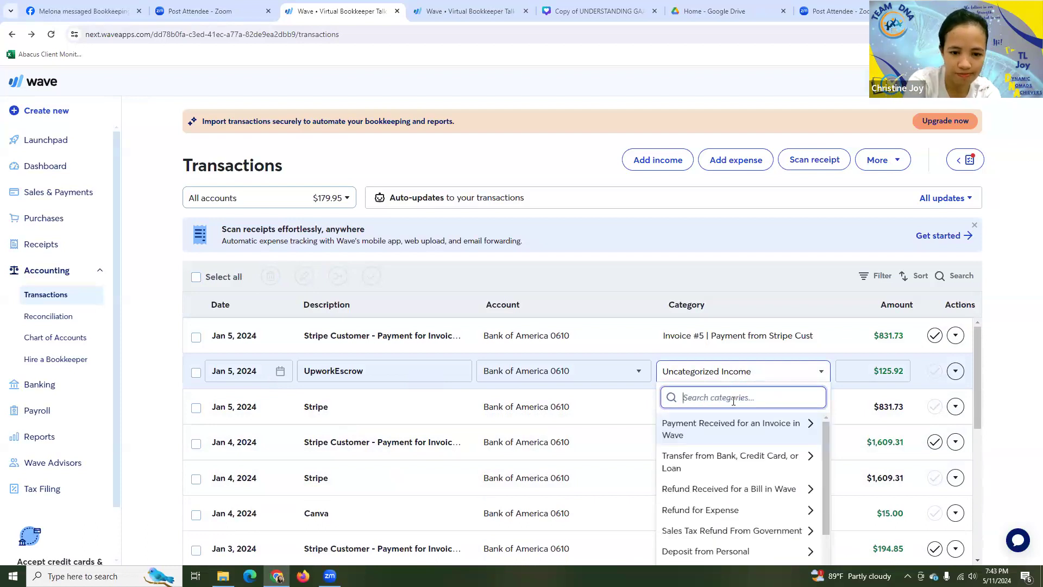
pyautogui.write('C')
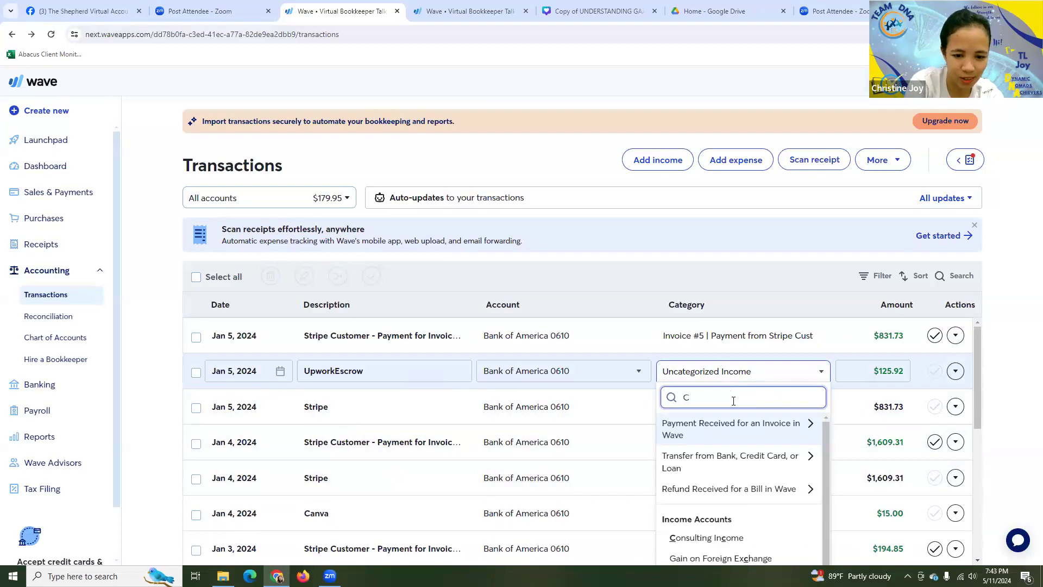
pyautogui.write('on')
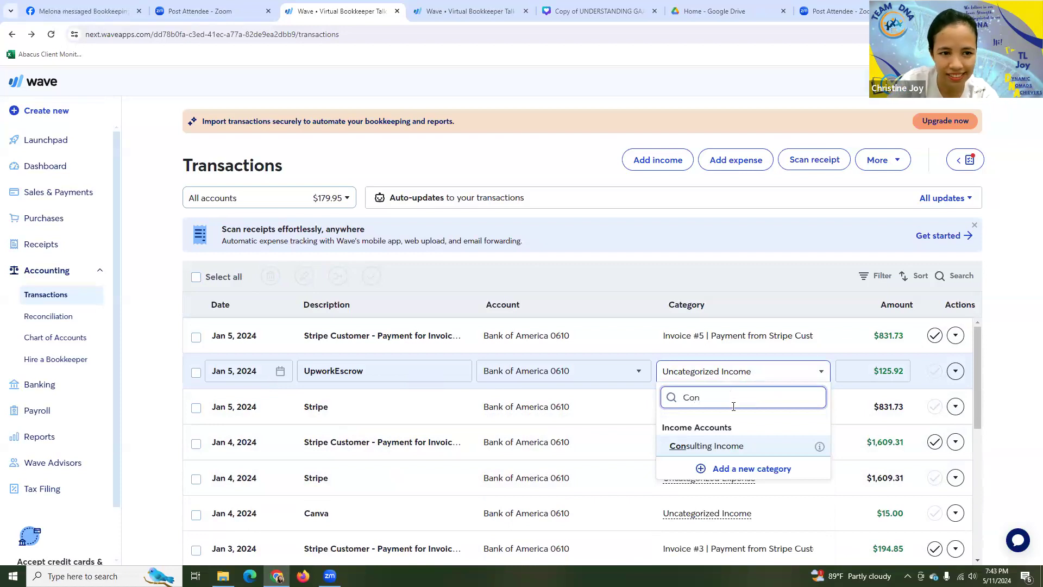
# Step: Look up the Contractors account under Payroll Expense in the chart of accounts and return to the transactions list
pyautogui.click(473, 11)
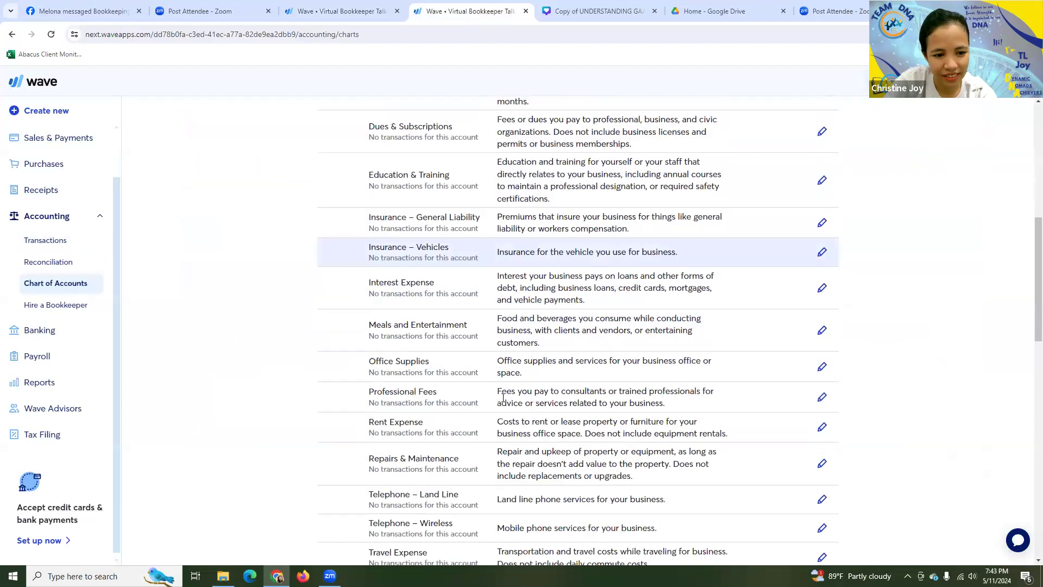
pyautogui.scroll(-8, 501, 394)
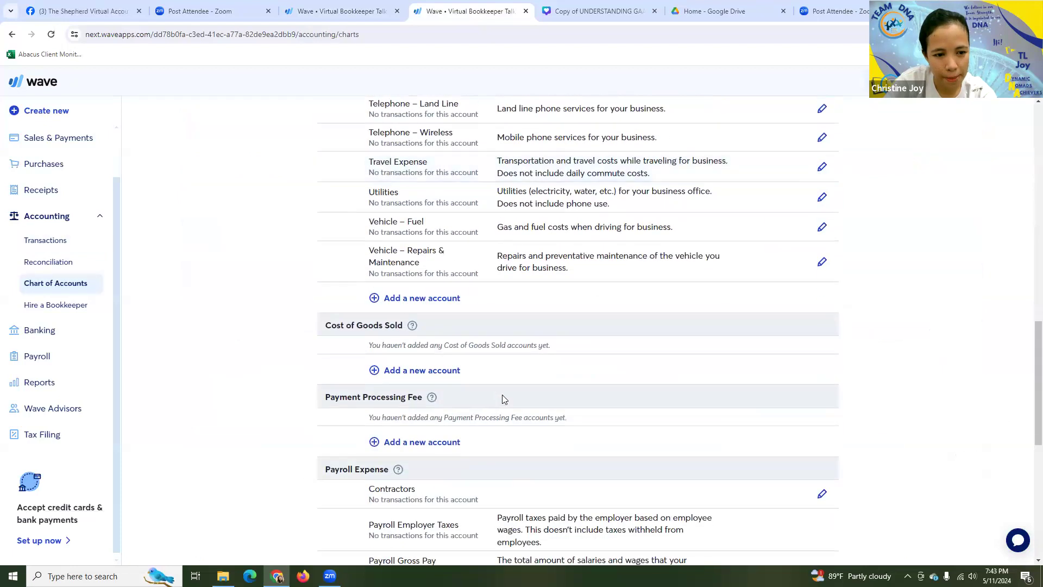
pyautogui.scroll(-1, 471, 380)
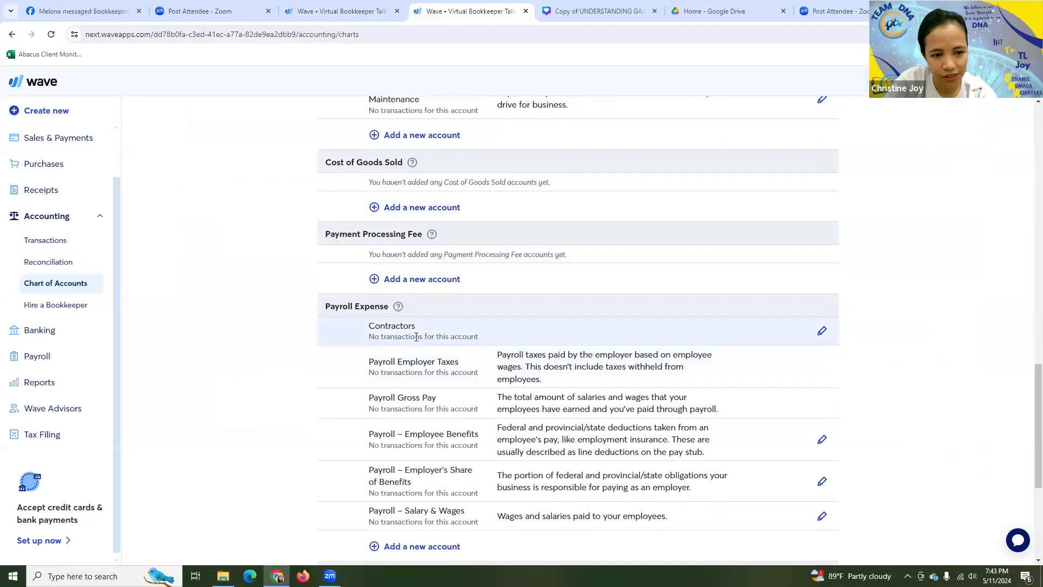
pyautogui.click(326, 12)
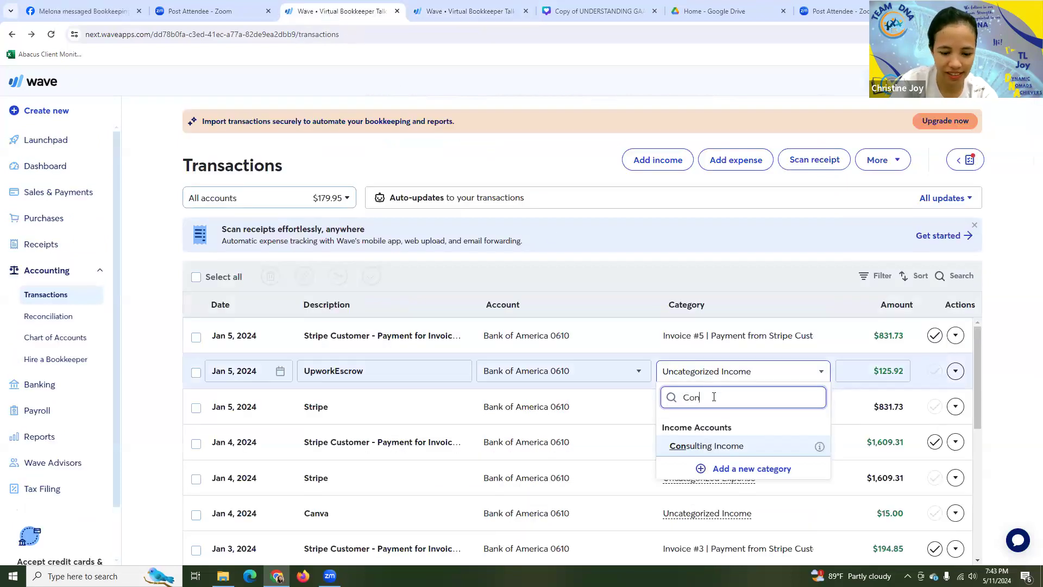
# Step: Search the UpworkEscrow transaction's category choices for "payroll"
pyautogui.press('BackSpace')
pyautogui.press('BackSpace')
pyautogui.press('BackSpace')
pyautogui.write('pay')
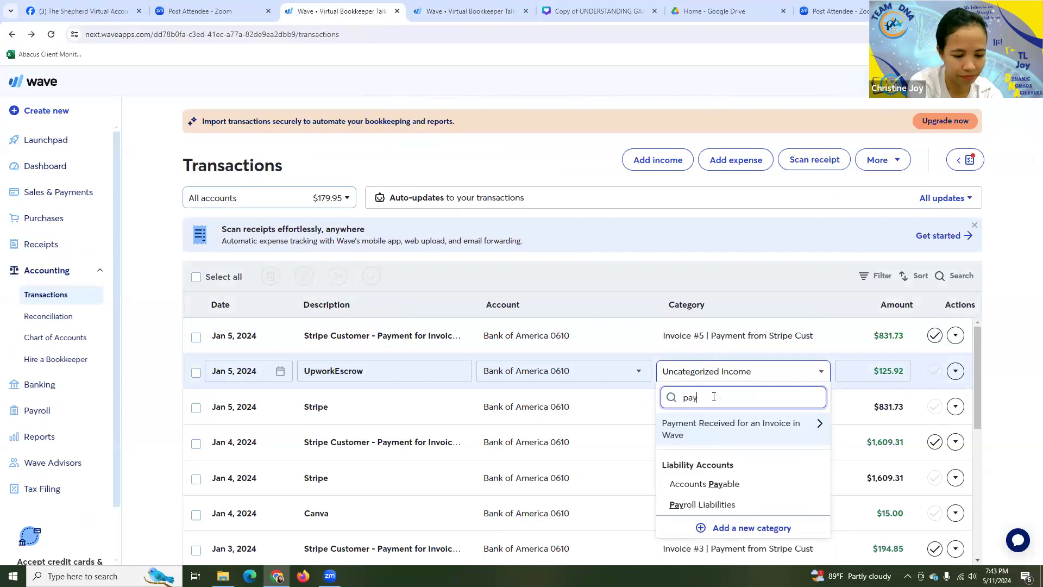
pyautogui.write('roll')
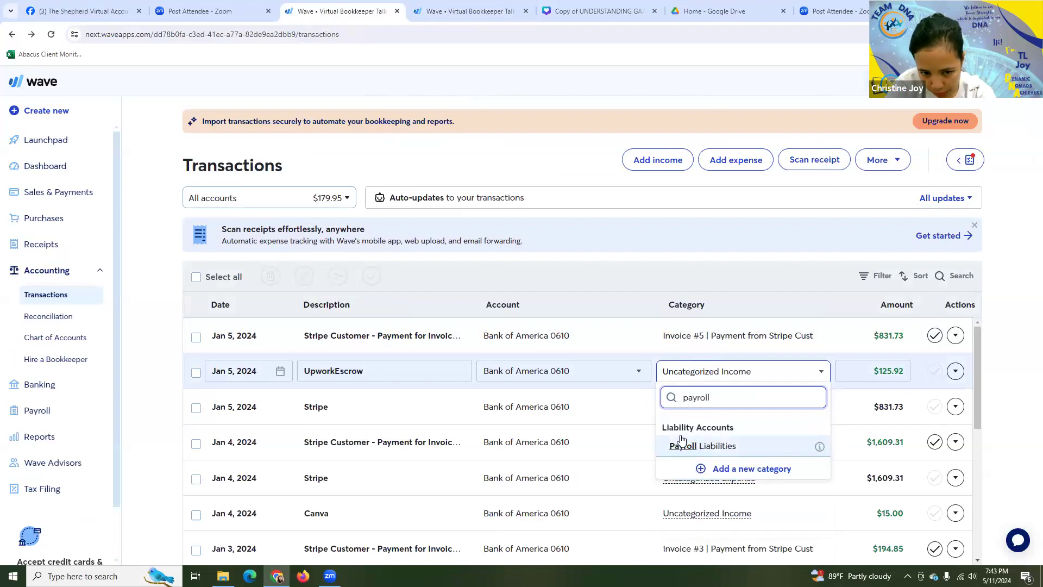
# Step: Replace the category search for the UpworkEscrow transaction with "Contractors"
pyautogui.press('BackSpace')
pyautogui.press('BackSpace')
pyautogui.press('BackSpace')
pyautogui.press('BackSpace')
pyautogui.press('BackSpace')
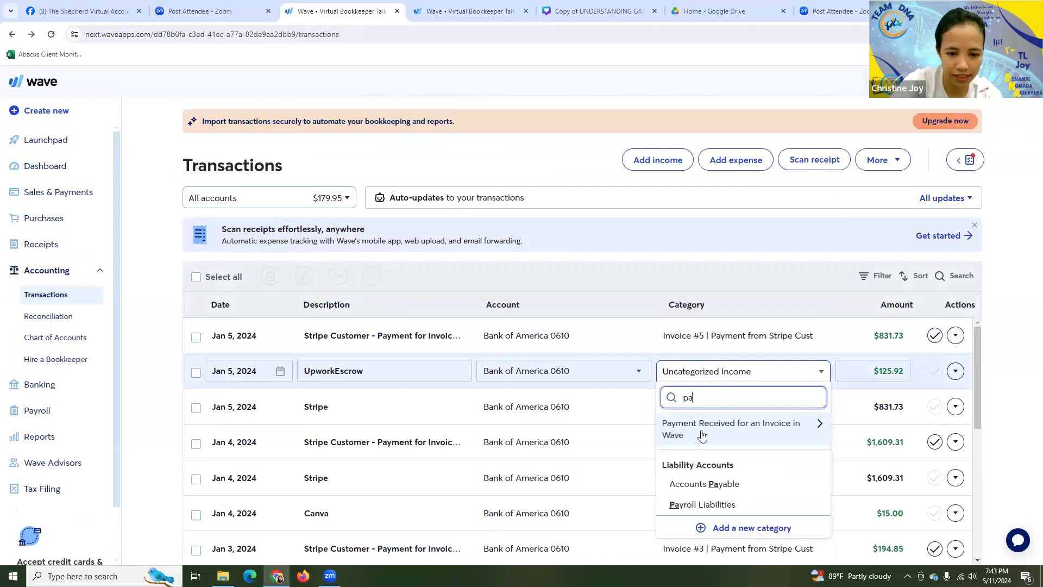
pyautogui.press('BackSpace')
pyautogui.press('BackSpace')
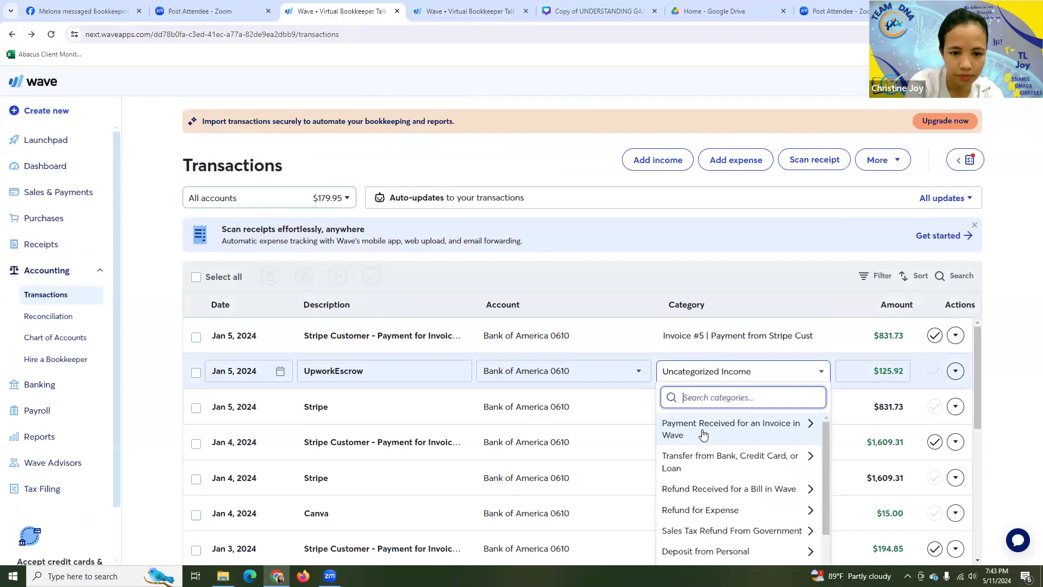
pyautogui.write('Cont')
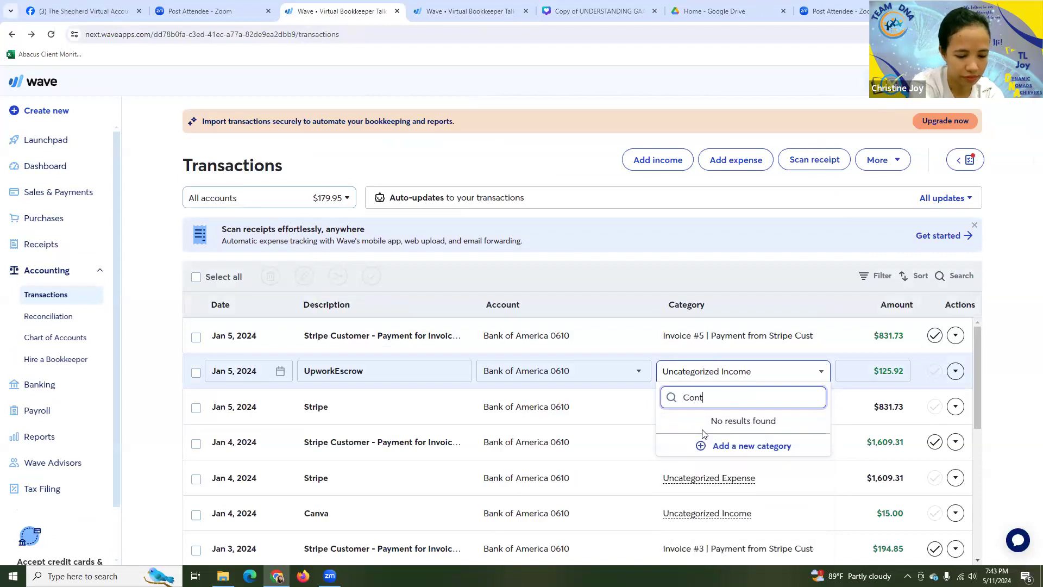
pyautogui.write('ractors')
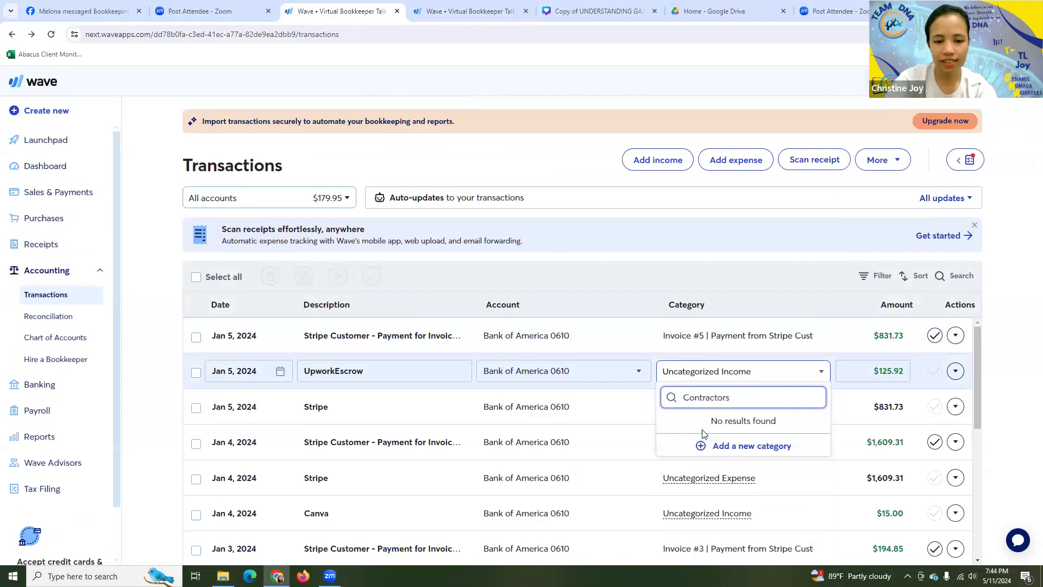
# Step: Try to add a new category for the UpworkEscrow transaction, browse the available account types, and leave the form without saving
pyautogui.click(739, 444)
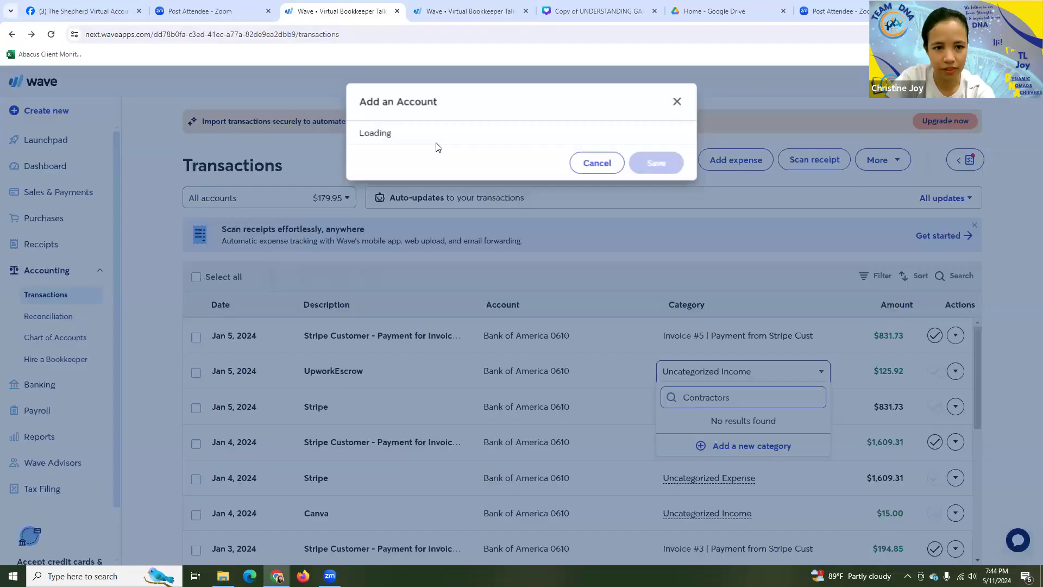
pyautogui.click(470, 162)
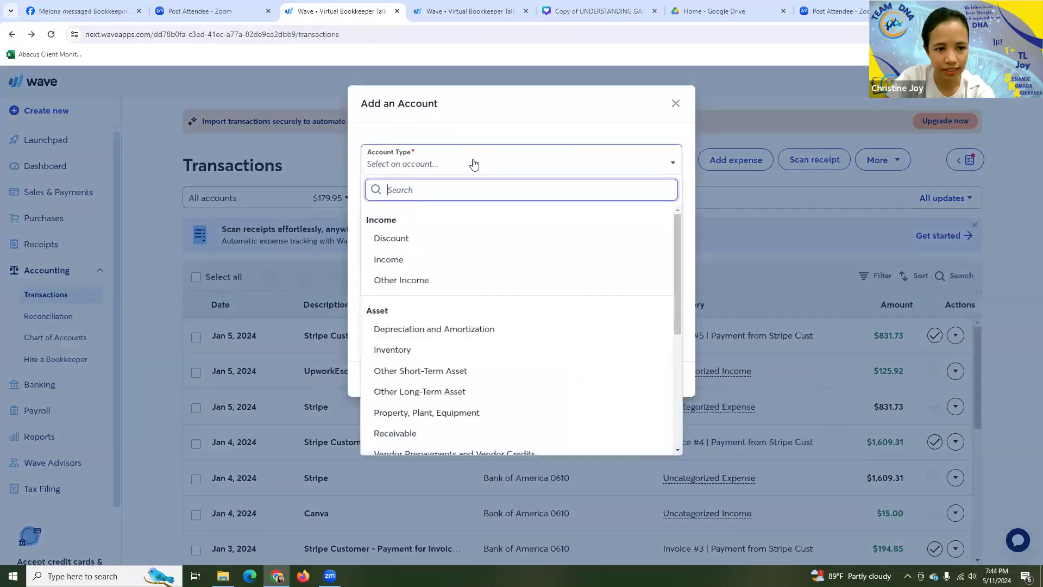
pyautogui.scroll(-5, 455, 320)
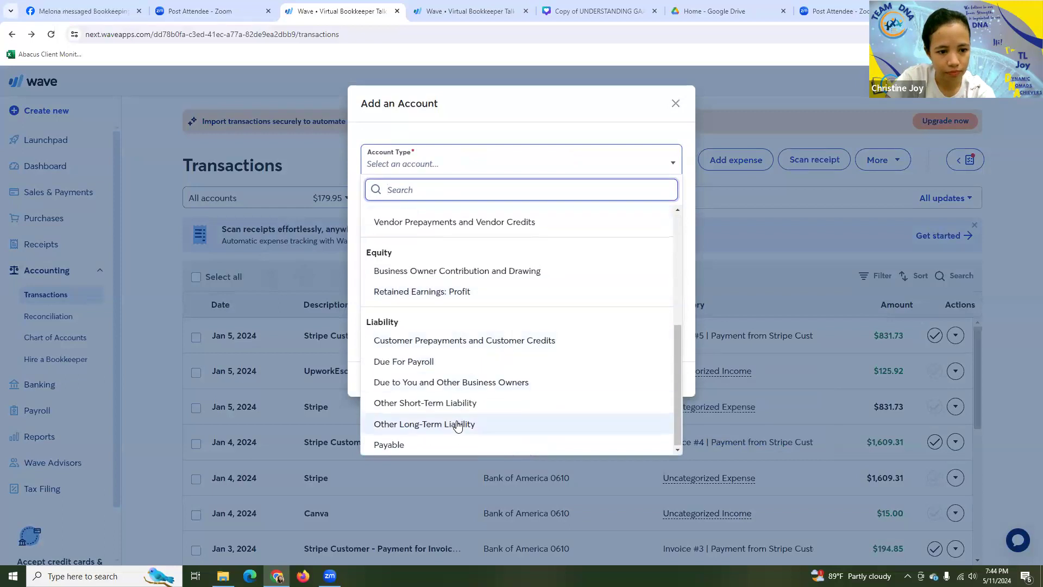
pyautogui.scroll(3, 457, 426)
pyautogui.scroll(2, 458, 427)
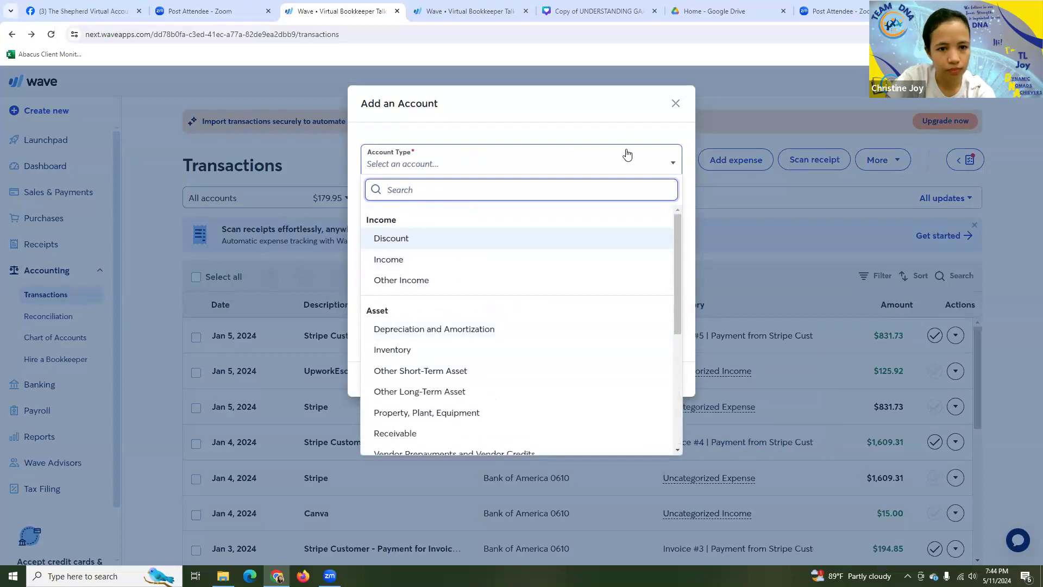
pyautogui.click(675, 104)
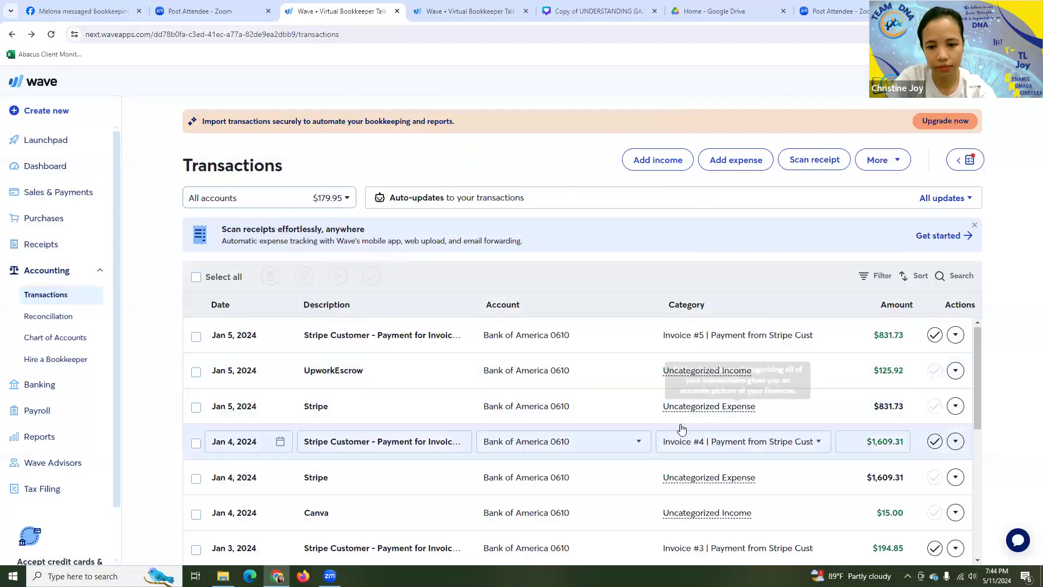
# Step: Change the UpworkEscrow transaction's type to Withdrawal and save it
pyautogui.scroll(-3, 680, 437)
pyautogui.scroll(-1, 683, 444)
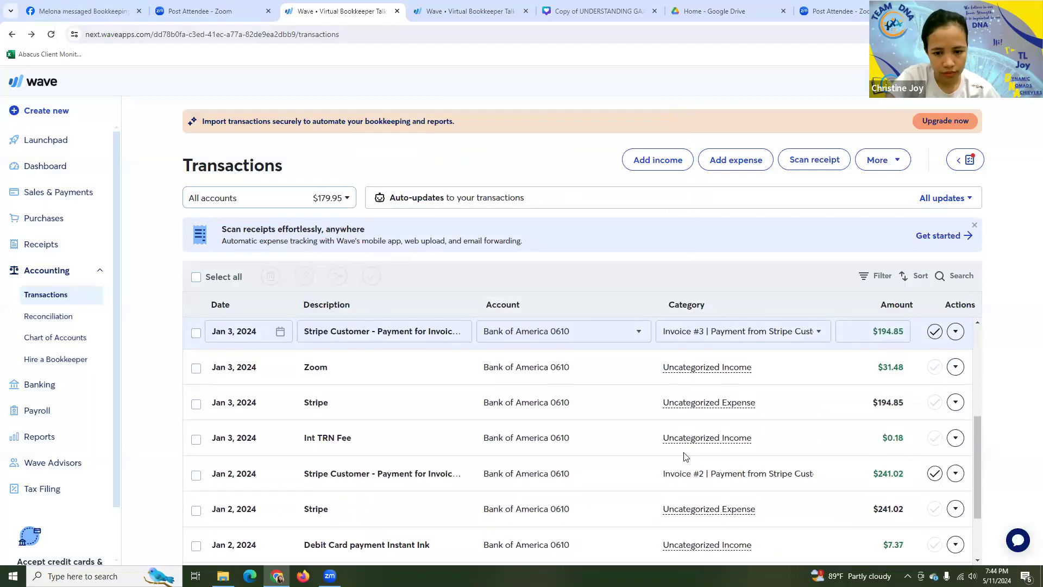
pyautogui.scroll(-2, 327, 509)
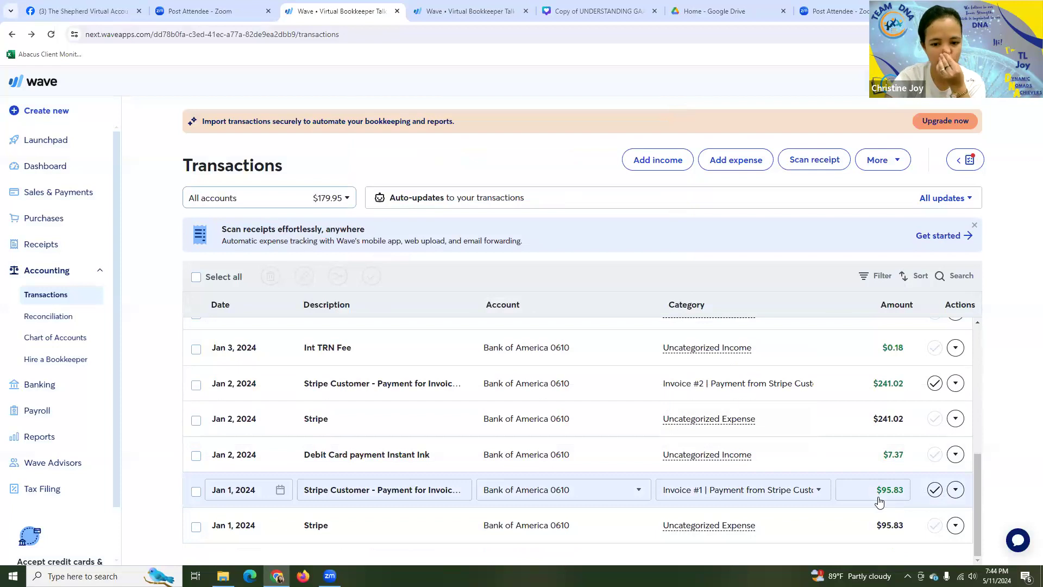
pyautogui.scroll(3, 708, 458)
pyautogui.scroll(3, 713, 461)
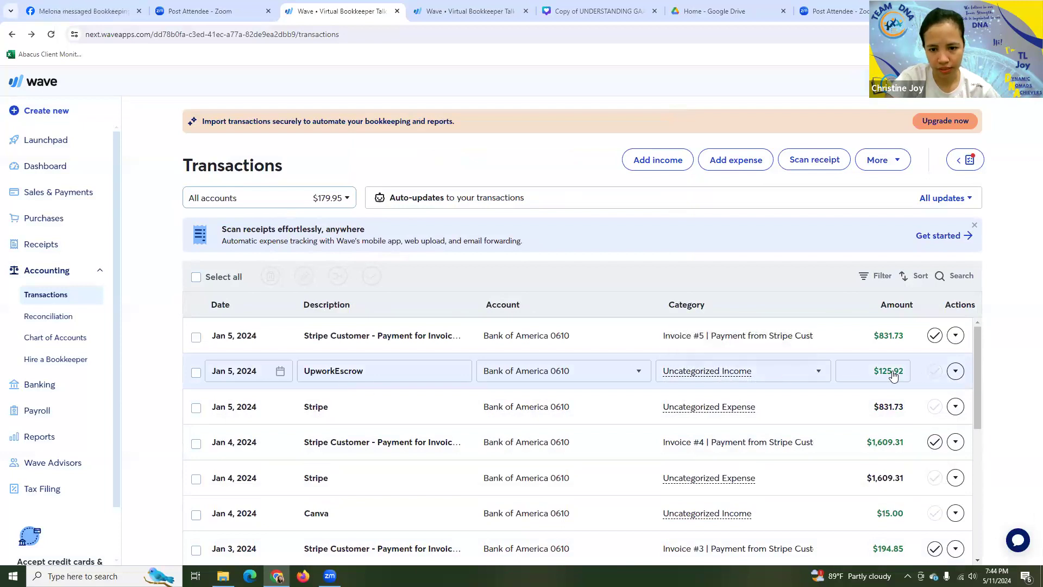
pyautogui.click(955, 371)
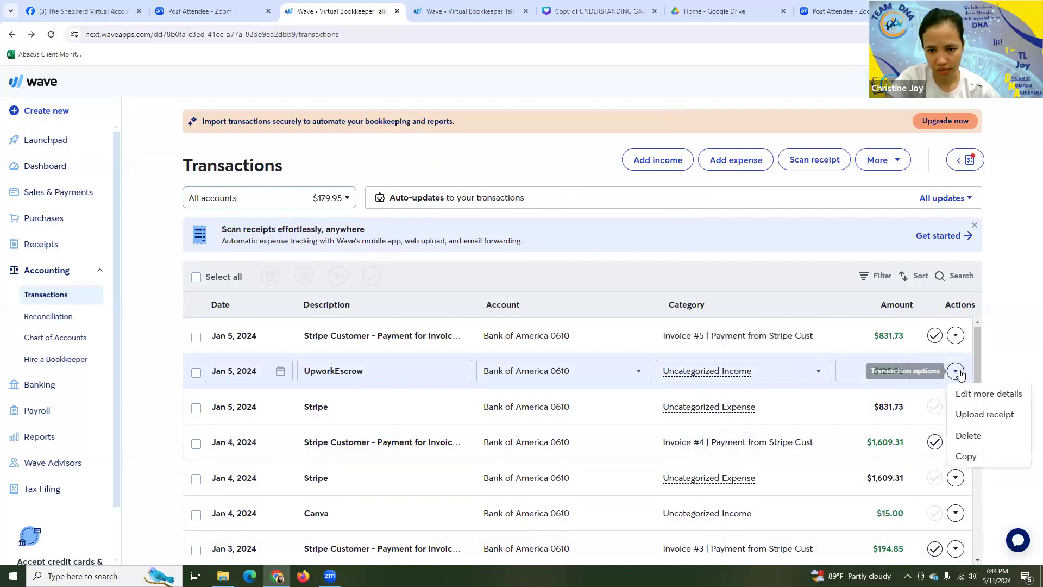
pyautogui.click(983, 398)
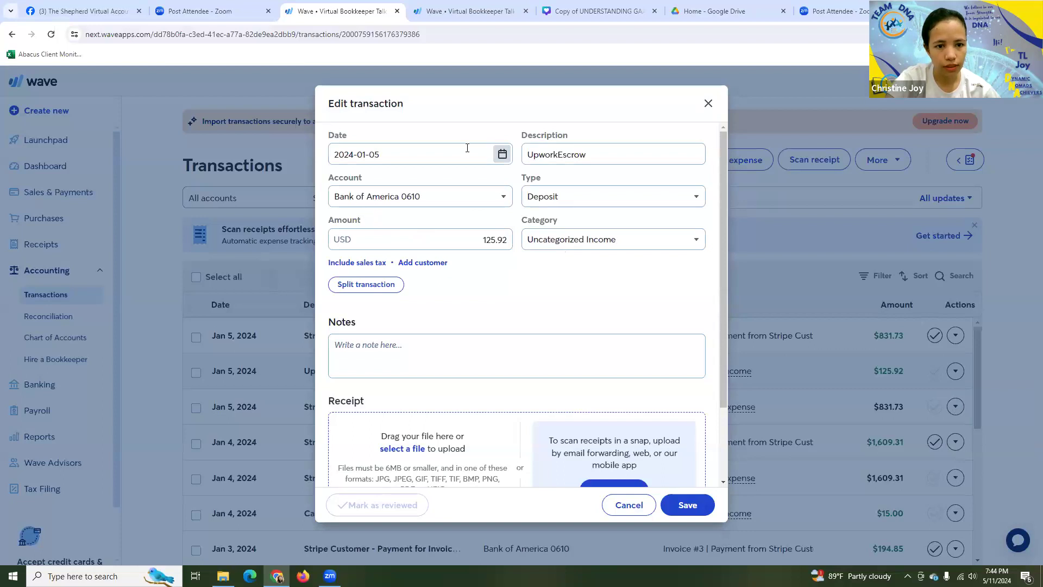
pyautogui.click(686, 199)
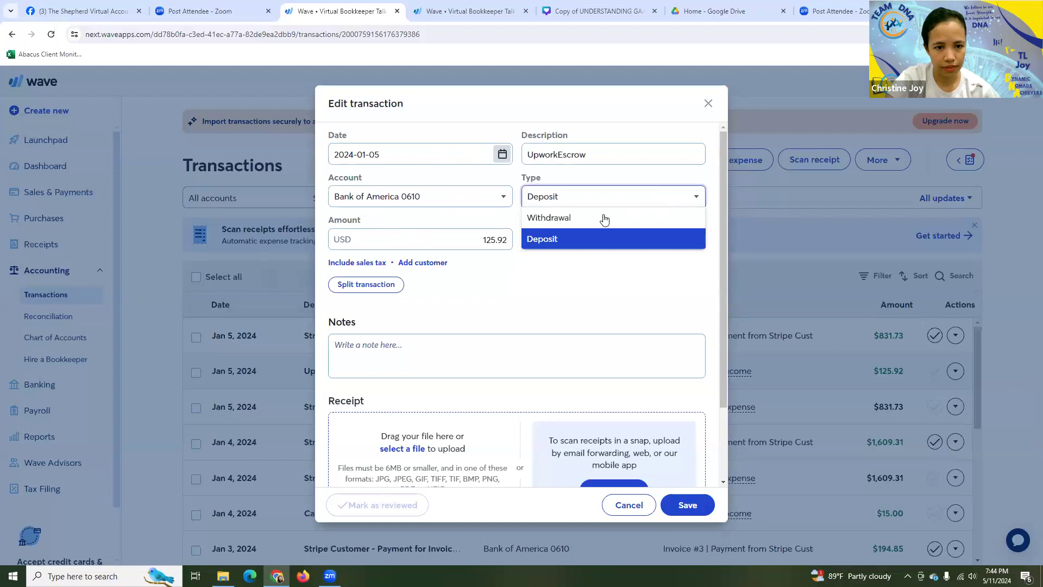
pyautogui.click(580, 219)
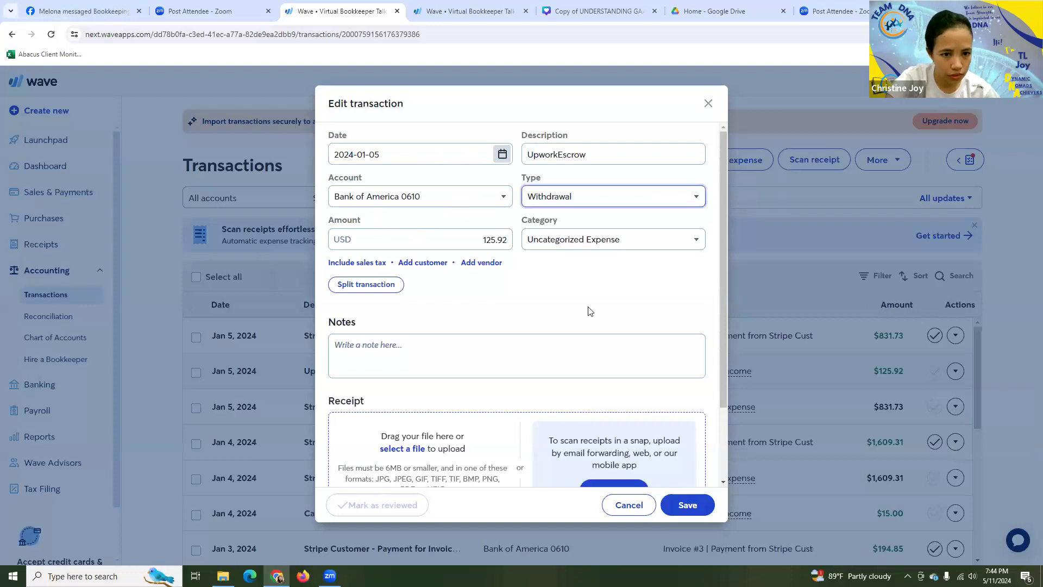
pyautogui.scroll(-2, 546, 326)
pyautogui.scroll(2, 545, 347)
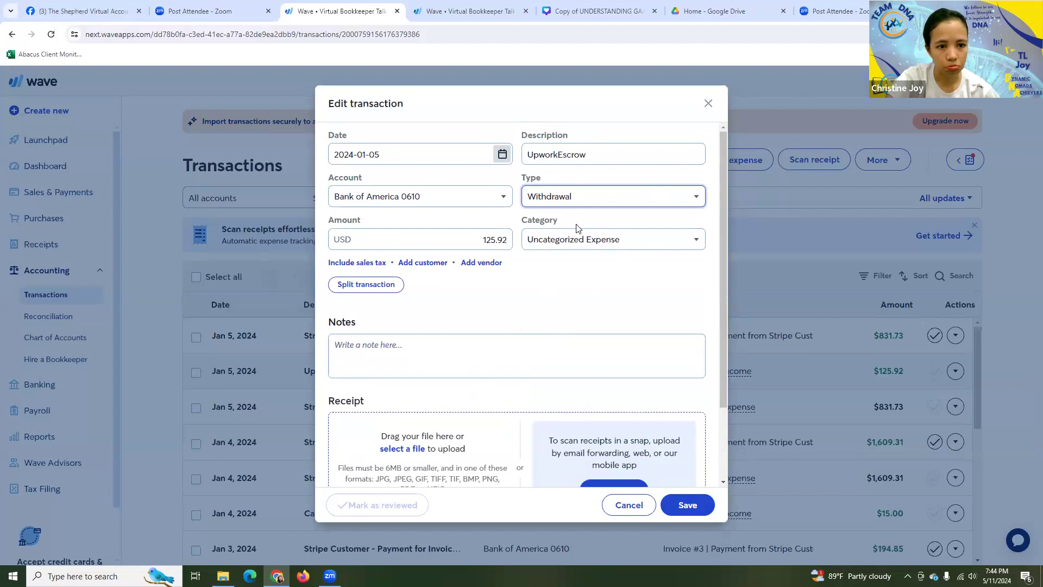
pyautogui.scroll(-2, 579, 229)
pyautogui.click(692, 505)
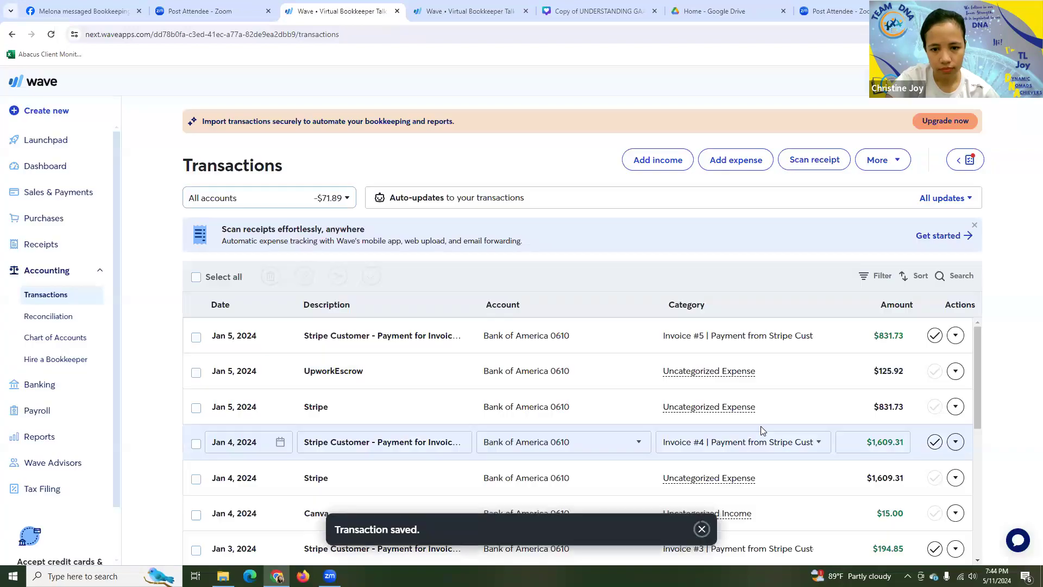
# Step: Categorize the UpworkEscrow transaction under the Contractors expense account and mark it as reviewed
pyautogui.click(642, 374)
pyautogui.click(738, 371)
pyautogui.write('C')
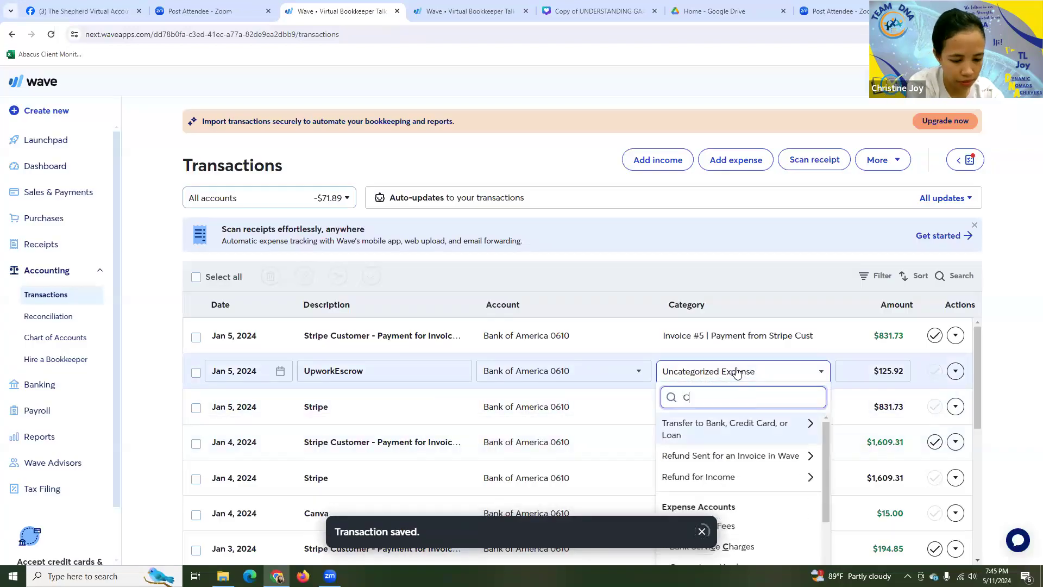
pyautogui.write('onta')
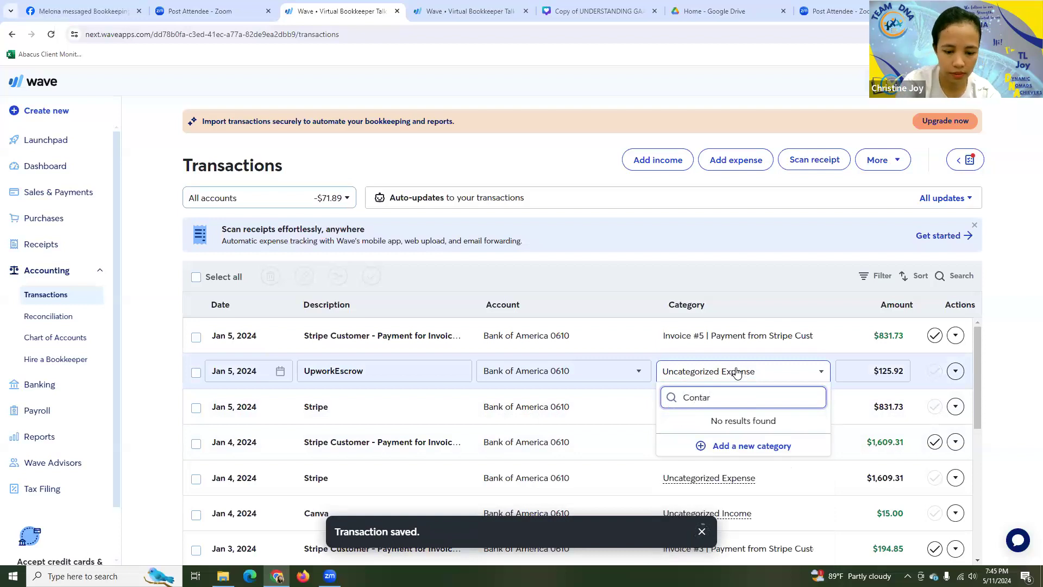
pyautogui.press('BackSpace')
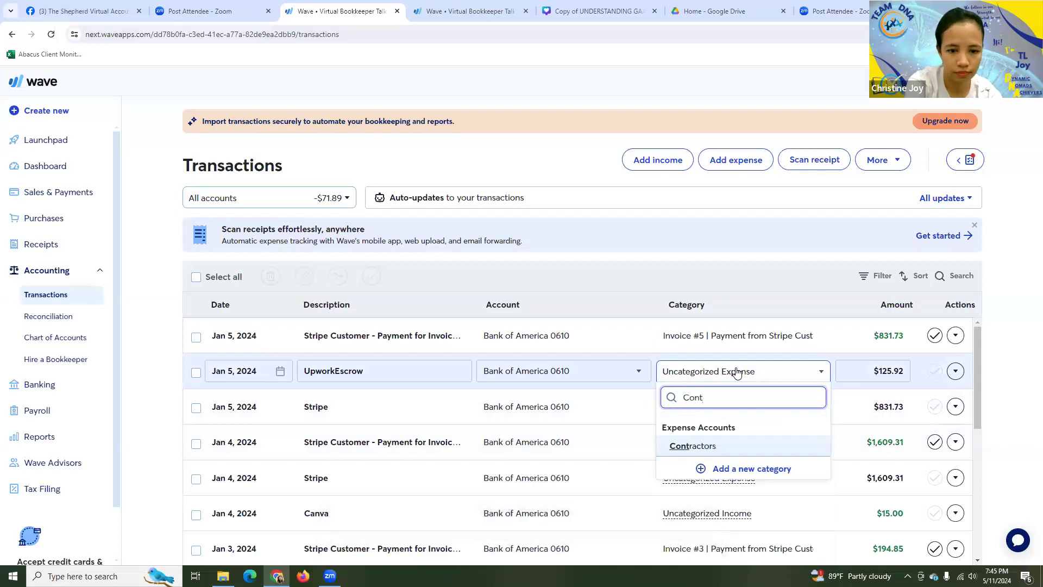
pyautogui.click(716, 445)
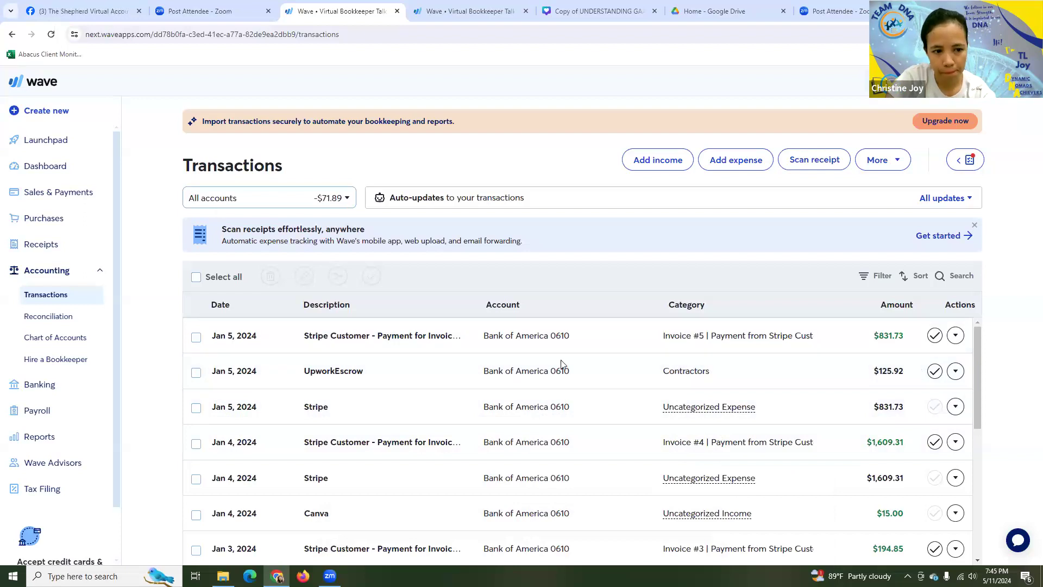
pyautogui.click(933, 371)
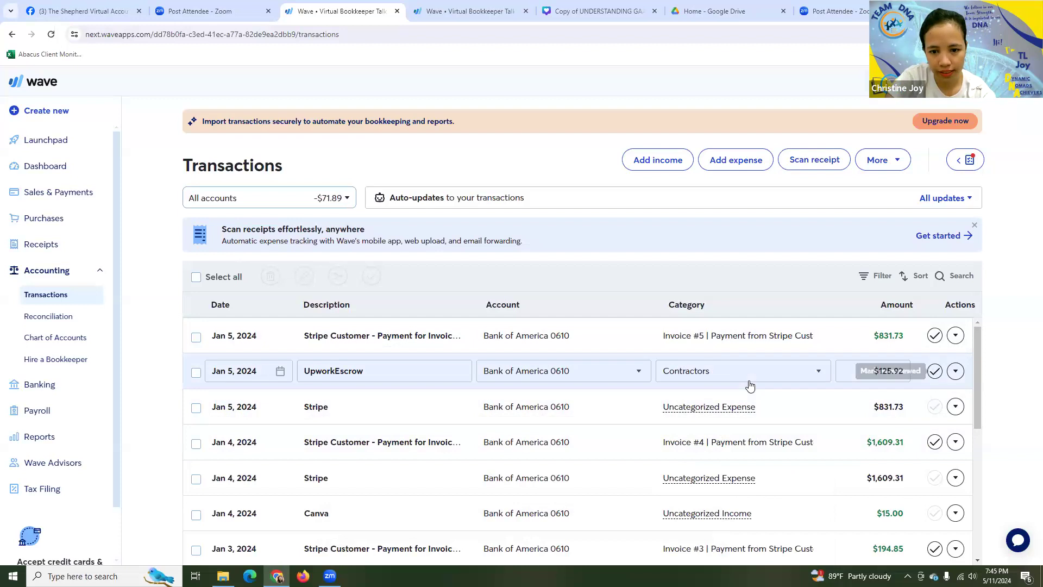
pyautogui.click(933, 372)
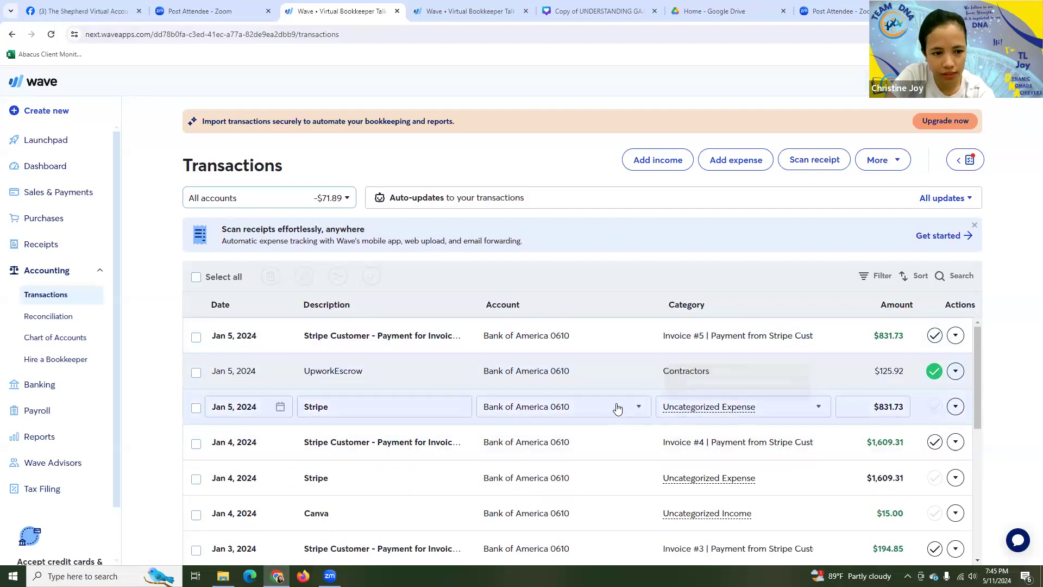
# Step: Change the Int TRN Fee transaction's type to Withdrawal and save it
pyautogui.scroll(-2, 687, 423)
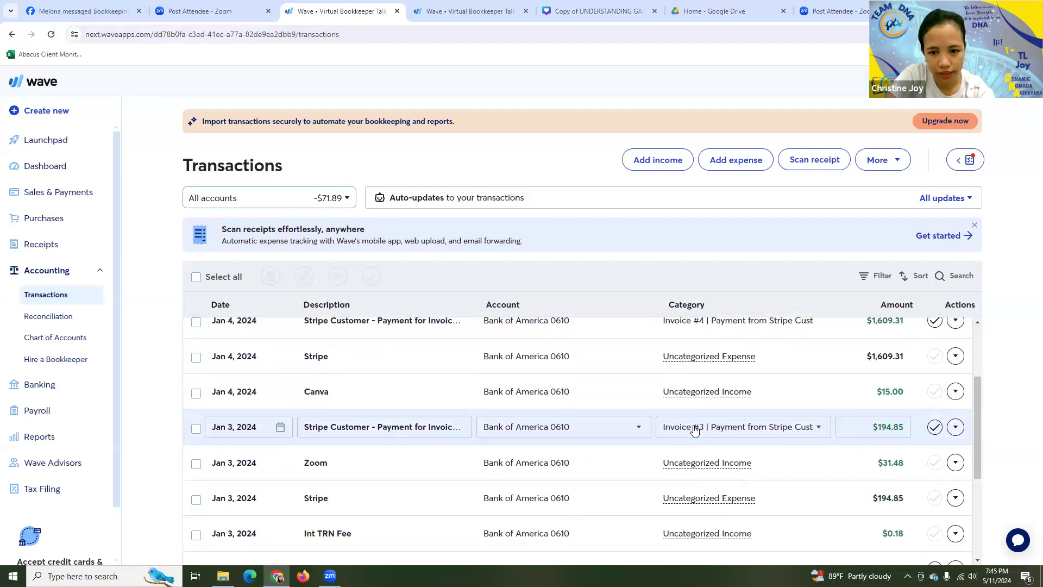
pyautogui.scroll(-3, 545, 429)
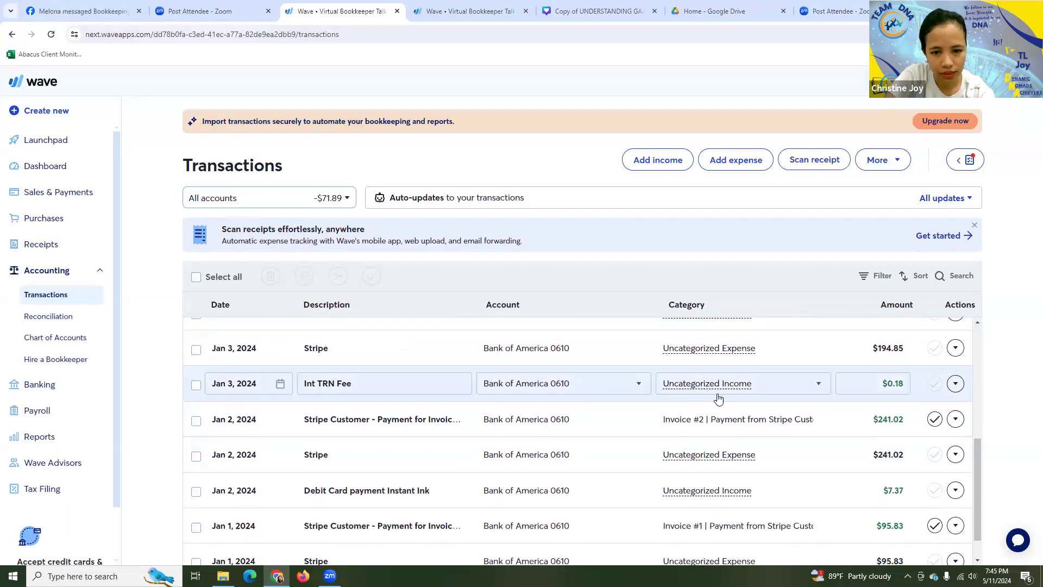
pyautogui.click(956, 384)
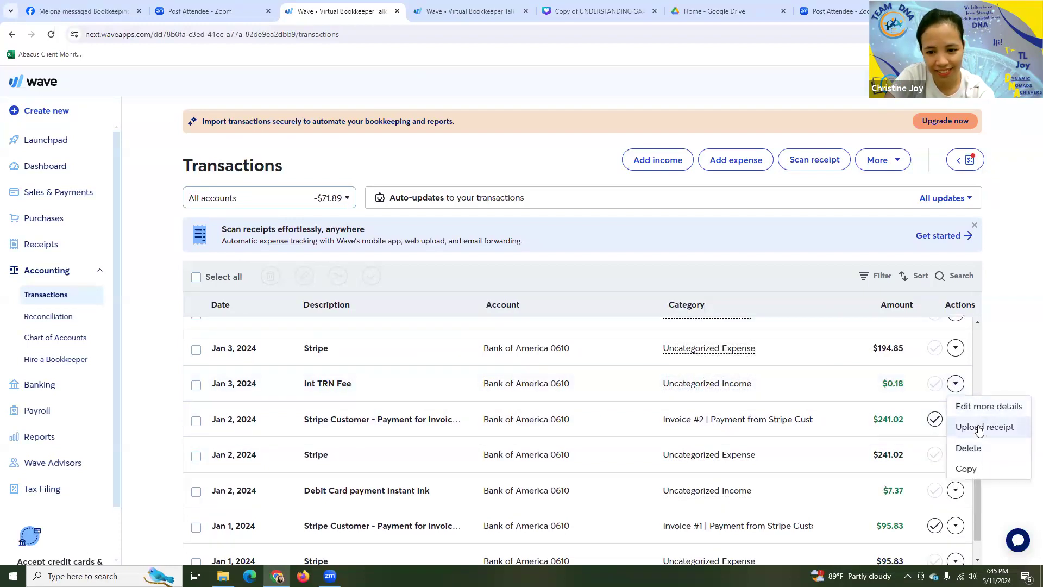
pyautogui.click(980, 406)
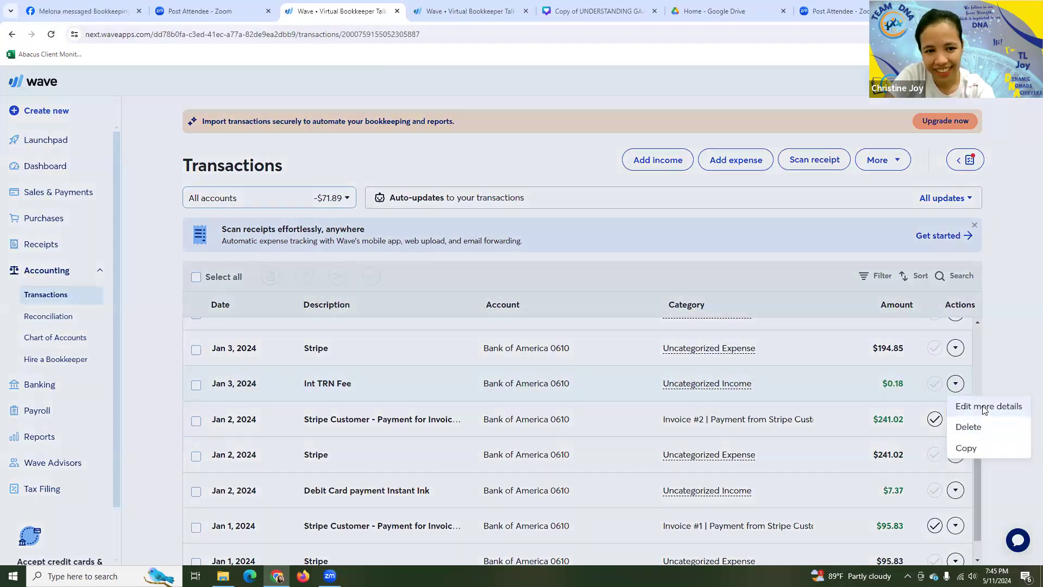
pyautogui.click(584, 196)
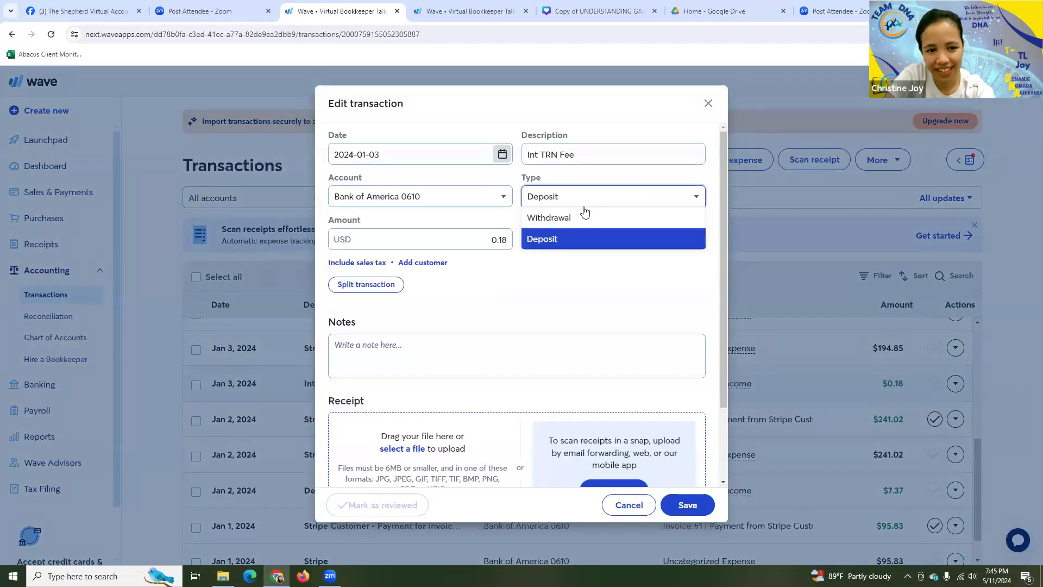
pyautogui.click(570, 217)
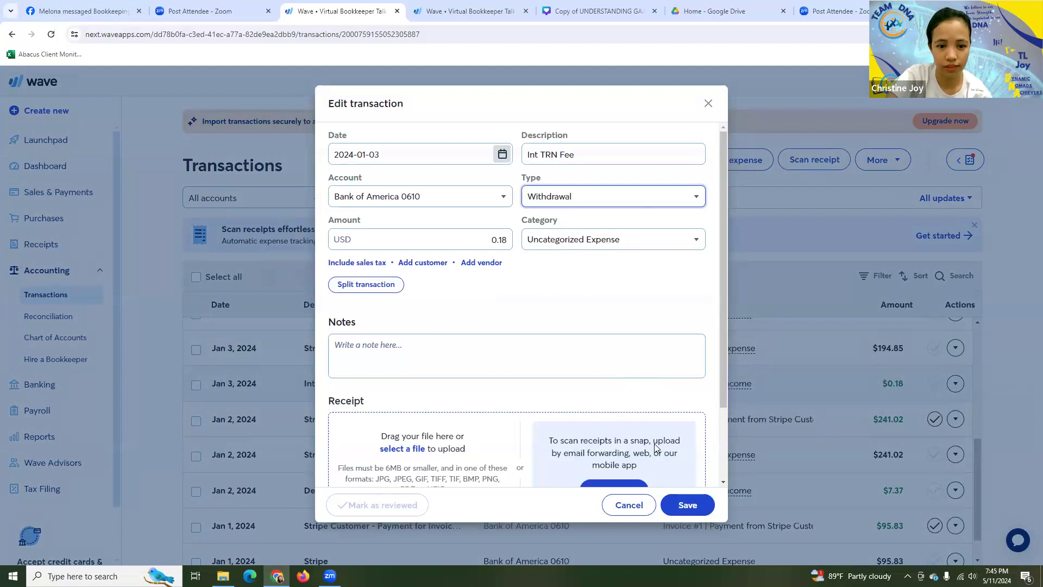
pyautogui.click(687, 513)
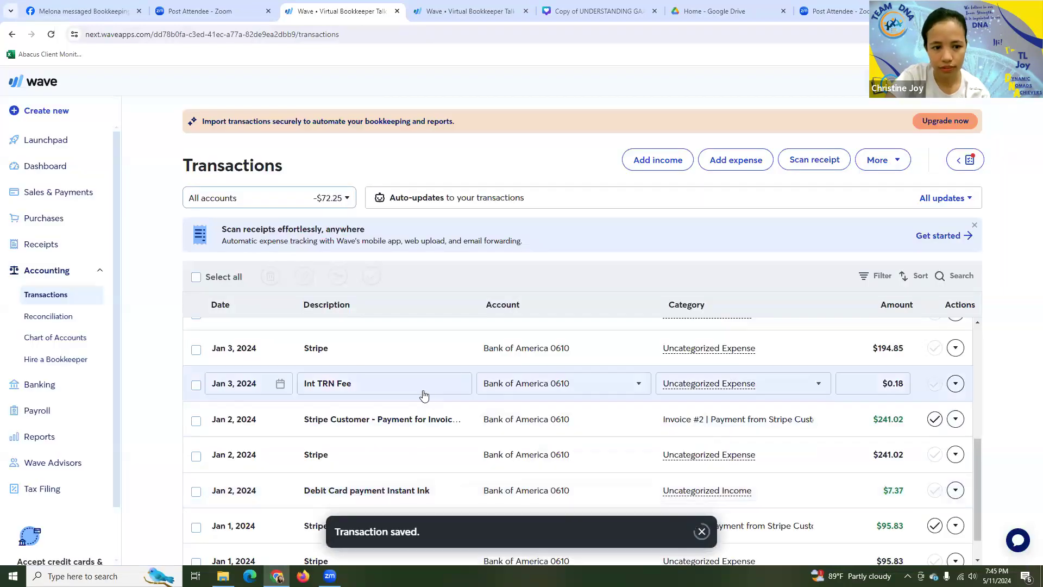
# Step: Categorize the Int TRN Fee transaction as Bank Service Charges and mark it as reviewed
pyautogui.click(673, 384)
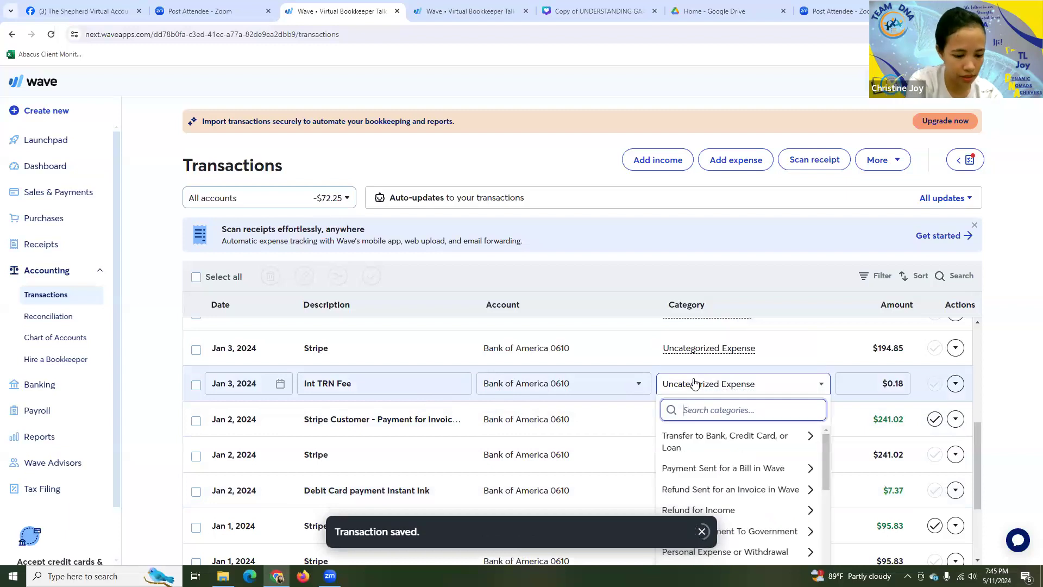
pyautogui.write('Ba')
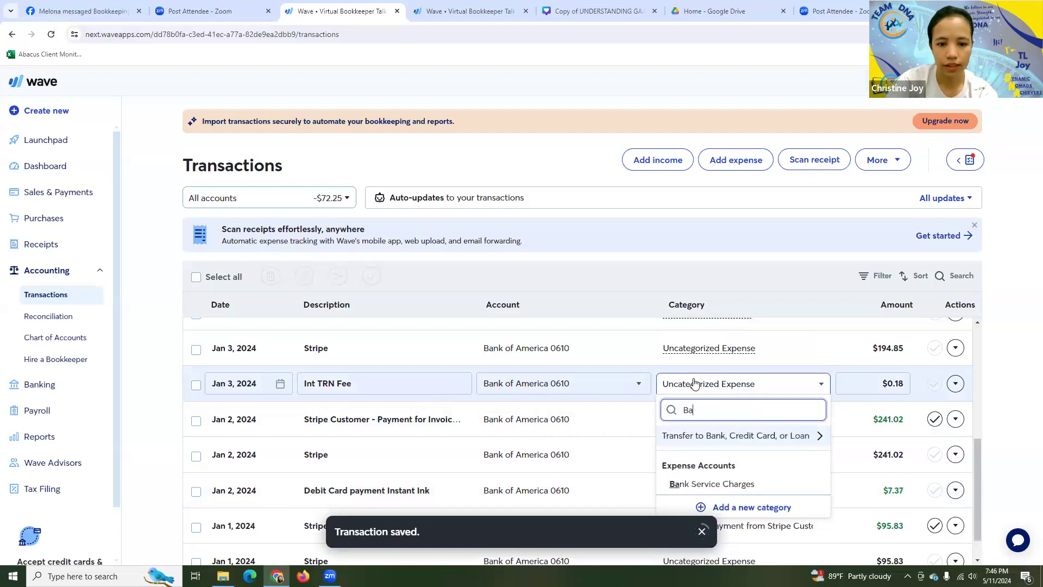
pyautogui.click(731, 483)
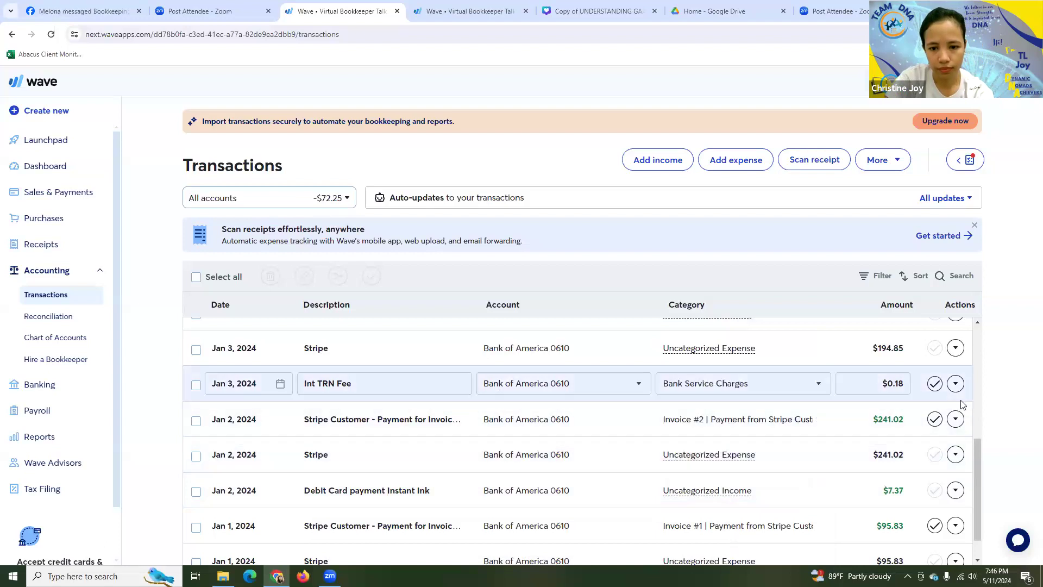
pyautogui.click(934, 386)
pyautogui.click(693, 404)
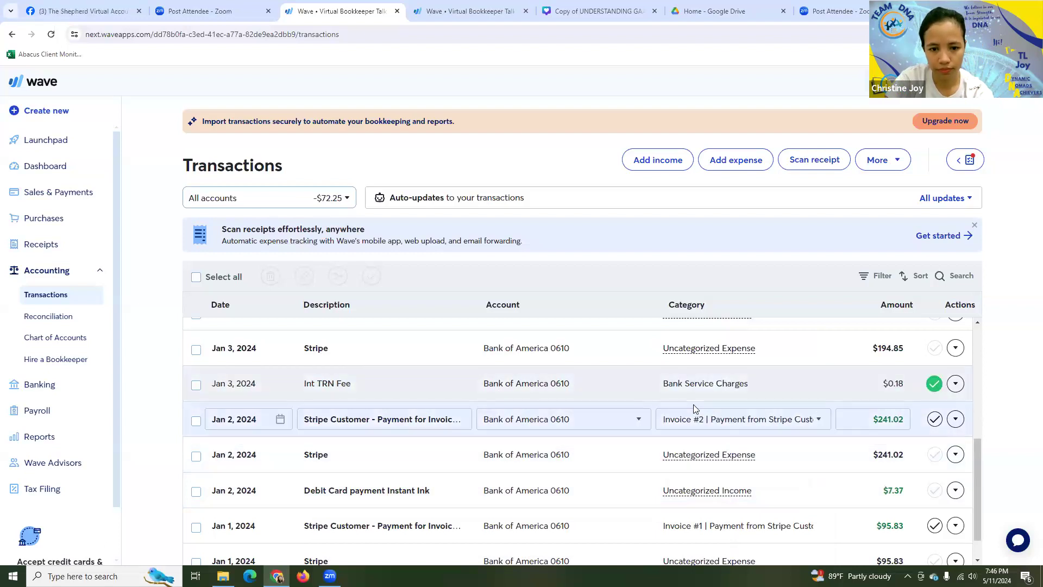
# Step: Change the Canva transaction's type to Withdrawal and save it
pyautogui.scroll(-1, 765, 382)
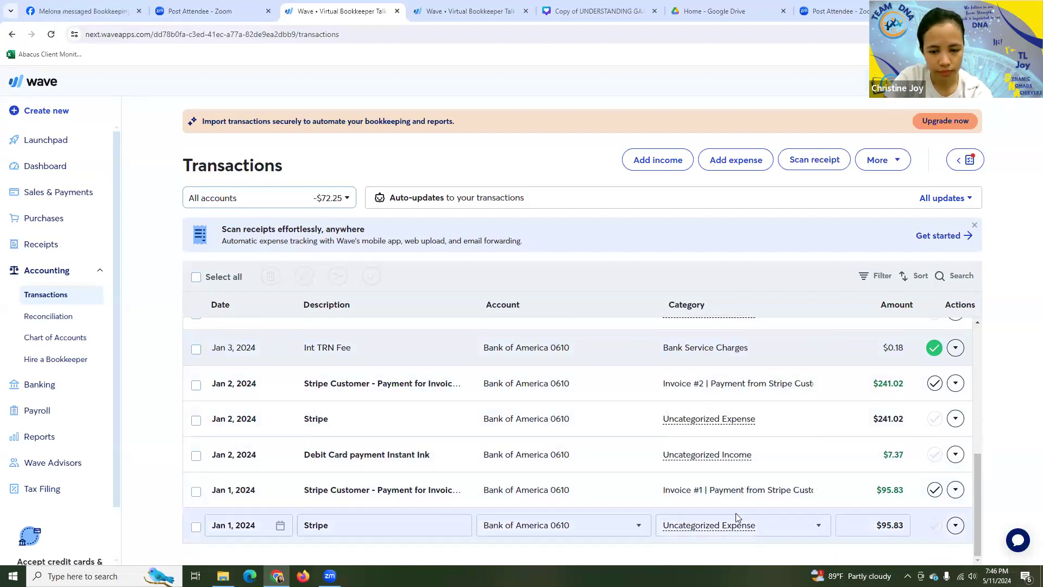
pyautogui.scroll(5, 740, 517)
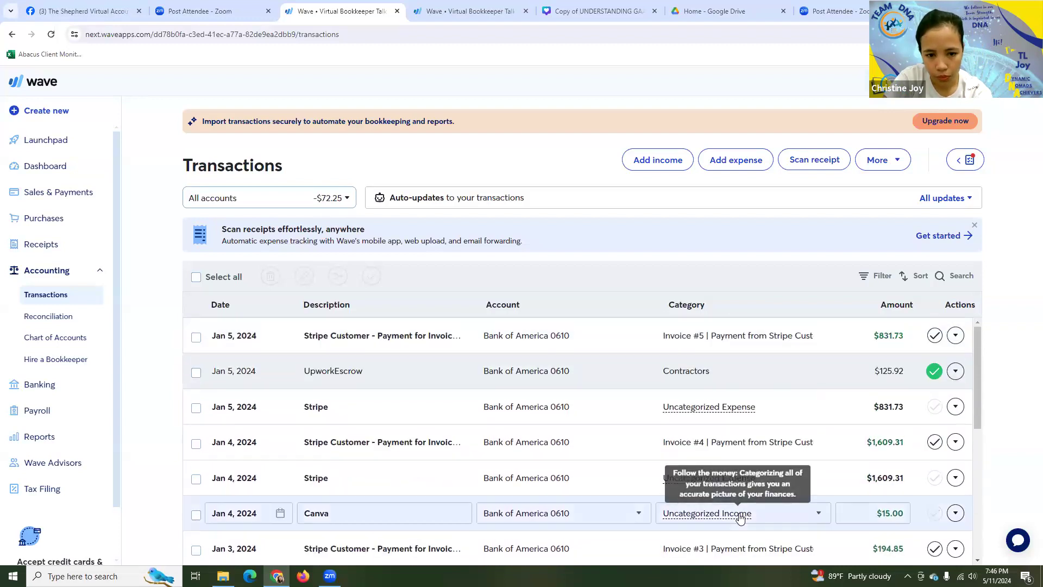
pyautogui.scroll(-1, 489, 410)
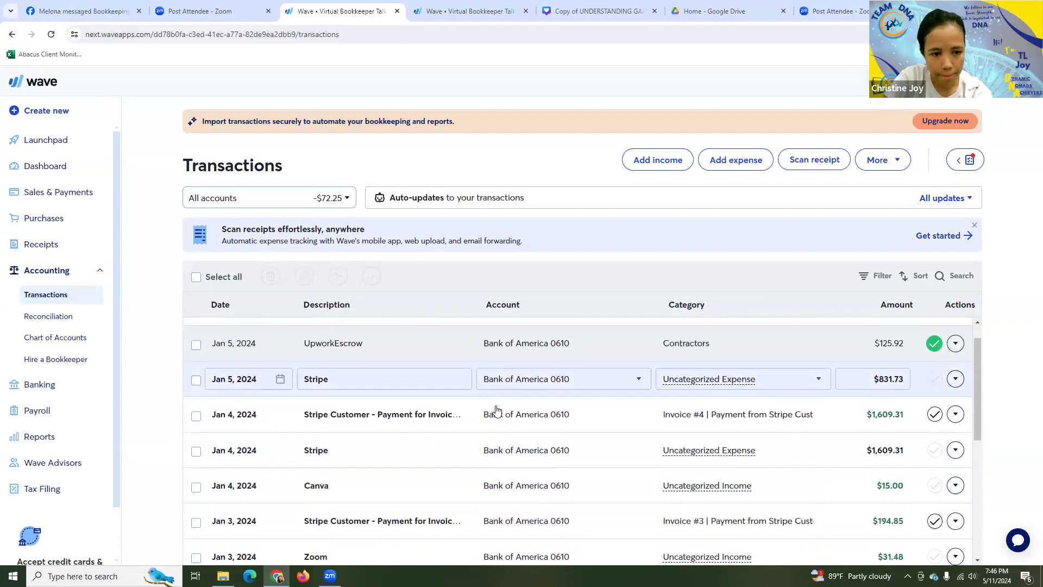
pyautogui.scroll(-2, 570, 429)
pyautogui.scroll(1, 652, 398)
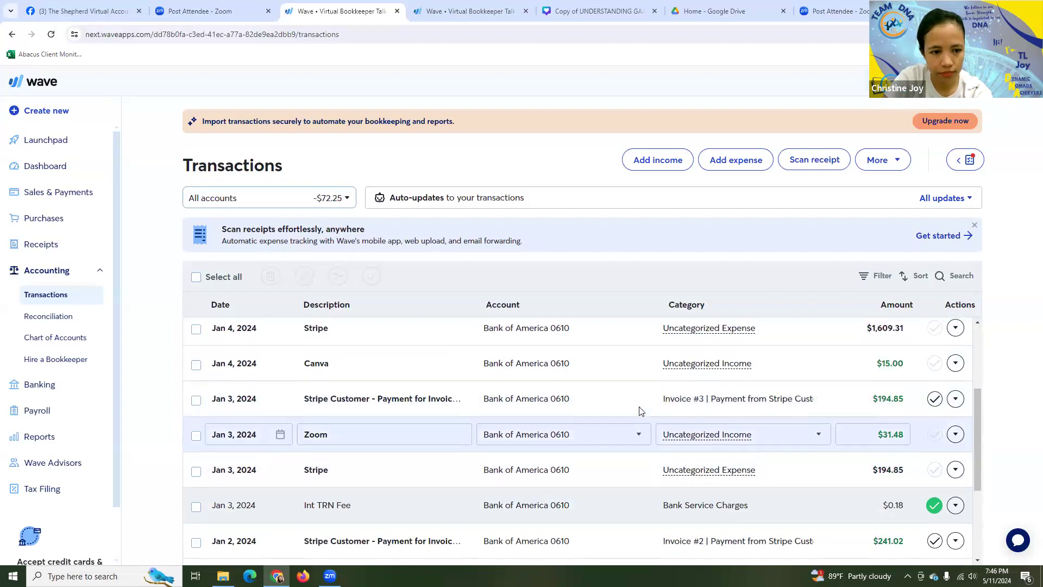
pyautogui.click(955, 404)
pyautogui.click(976, 427)
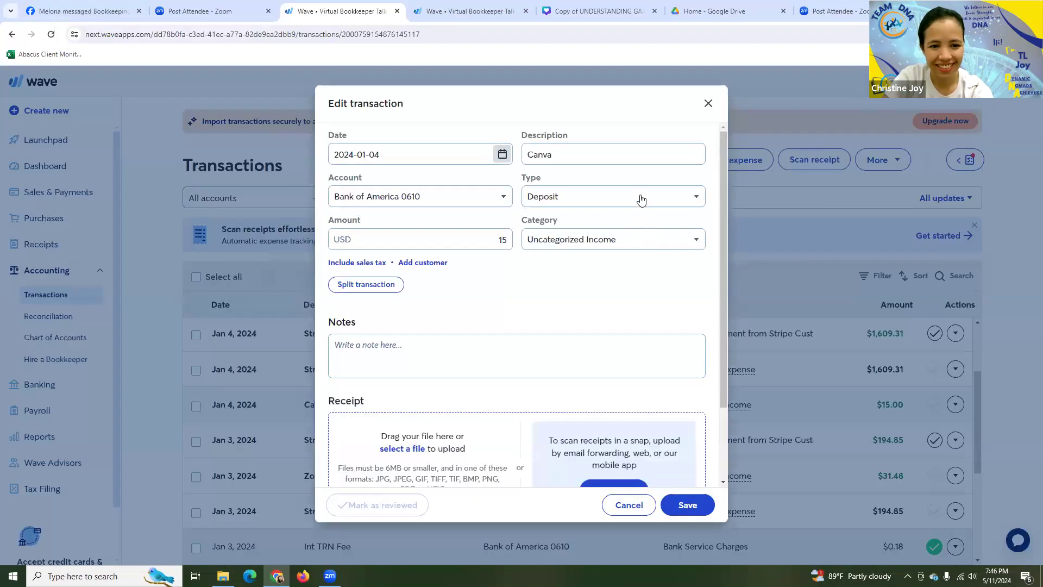
pyautogui.click(639, 198)
pyautogui.click(583, 219)
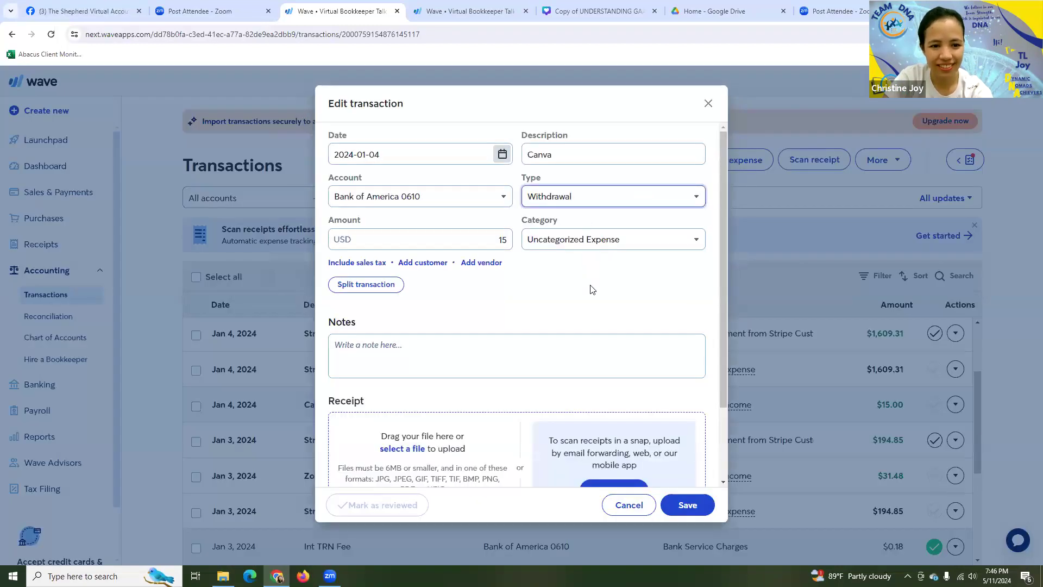
pyautogui.scroll(-3, 570, 312)
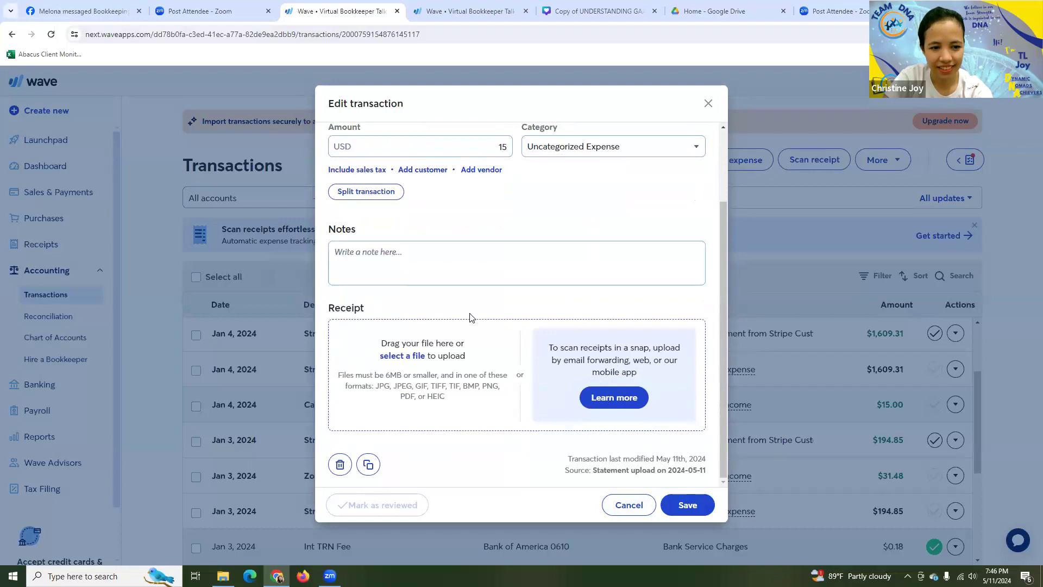
pyautogui.scroll(3, 469, 317)
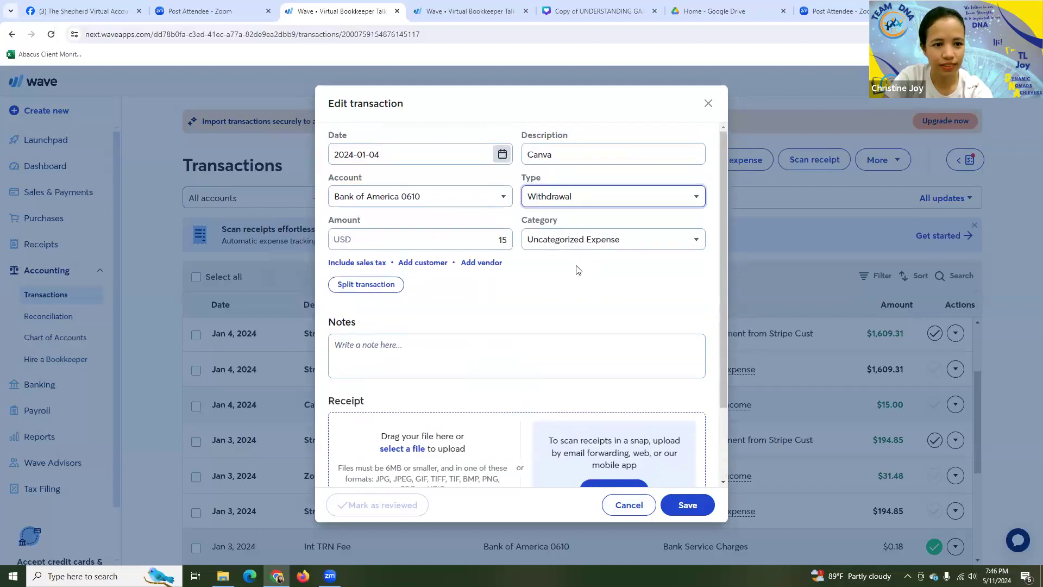
pyautogui.click(695, 506)
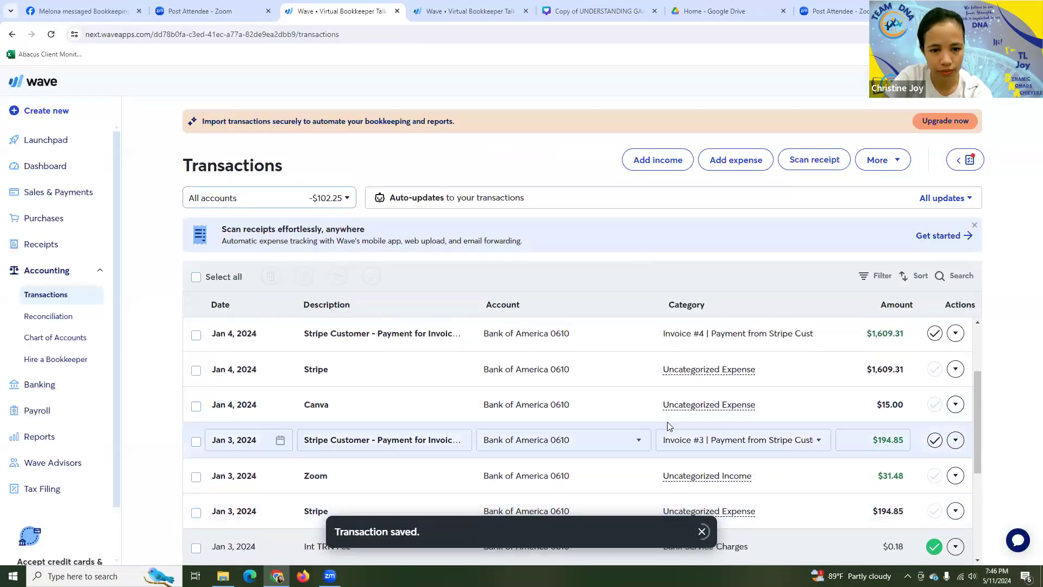
# Step: Categorize the January 4 Canva transaction under the Dues & Subscriptions expense account
pyautogui.click(719, 407)
pyautogui.write('Dues')
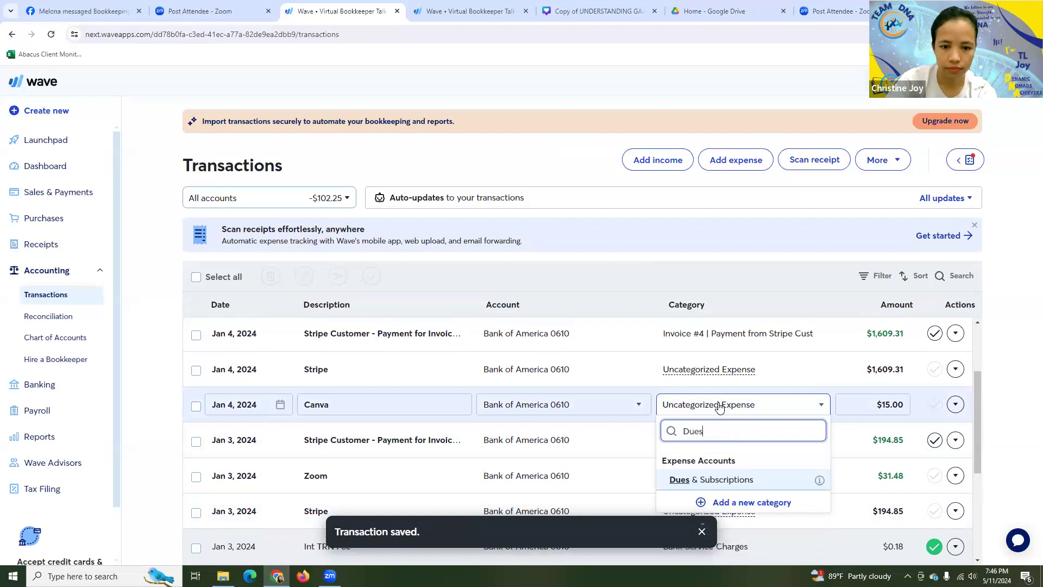
pyautogui.click(721, 480)
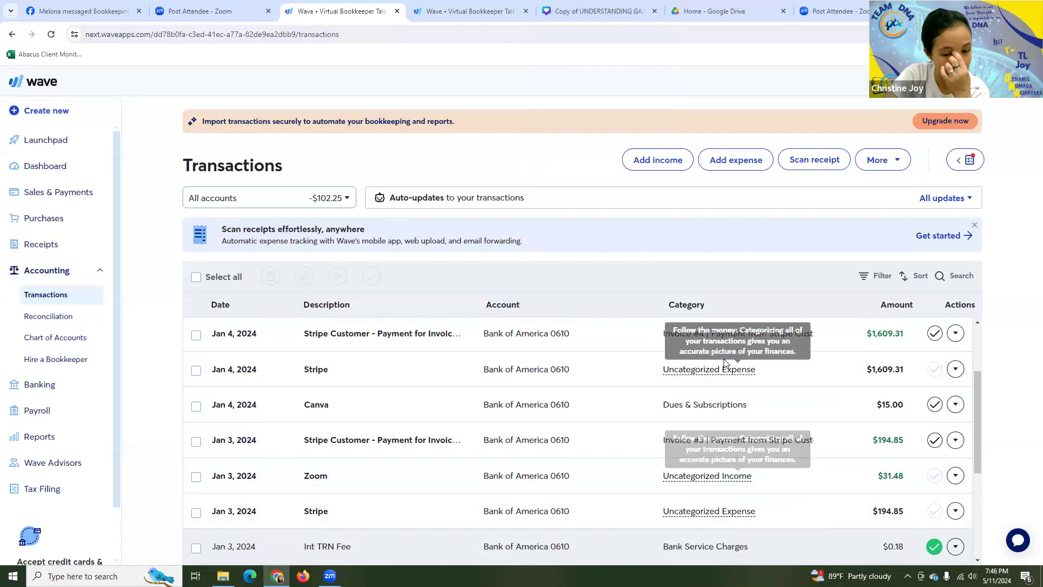
pyautogui.scroll(-1, 729, 391)
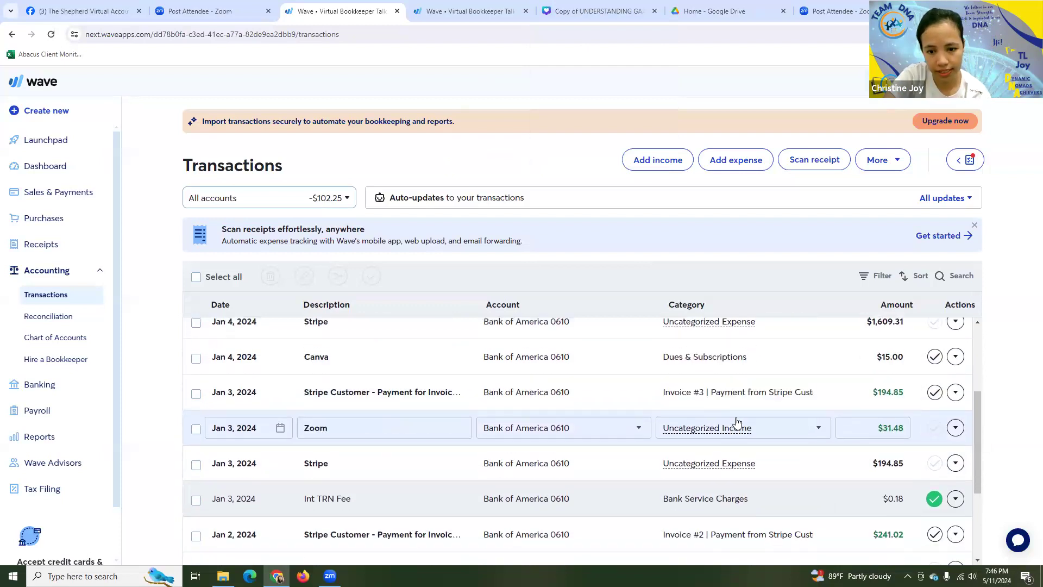
pyautogui.scroll(1, 736, 421)
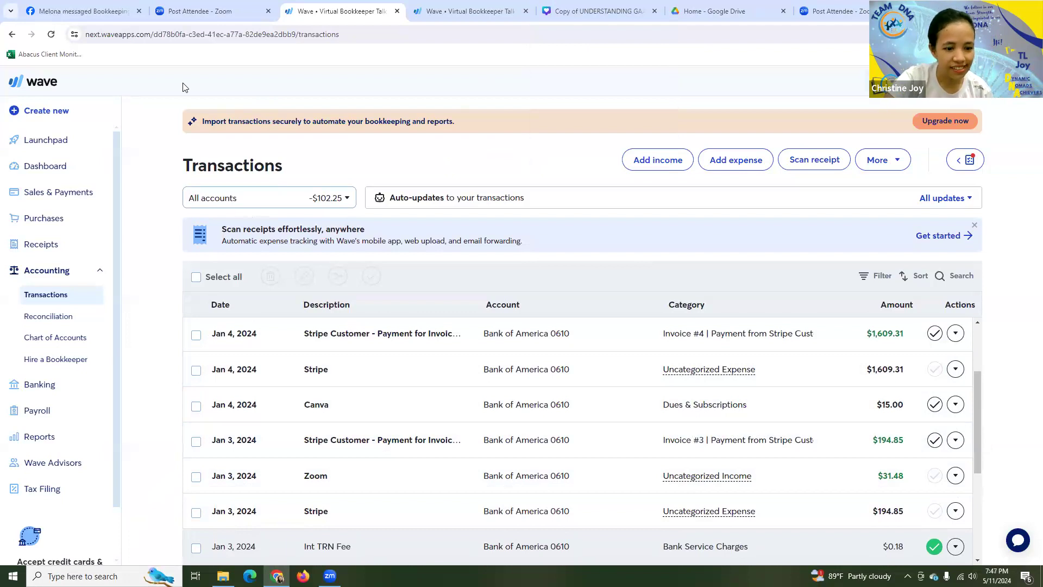
pyautogui.click(279, 475)
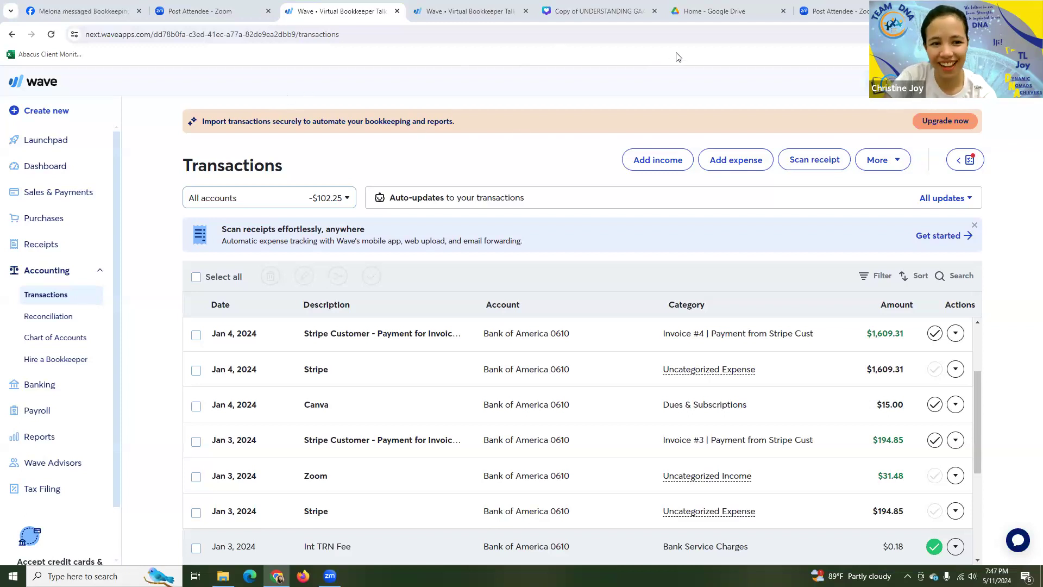
# Step: Change the Debit Card payment Instant Ink transaction's type to Withdrawal and save it
pyautogui.scroll(-3, 445, 387)
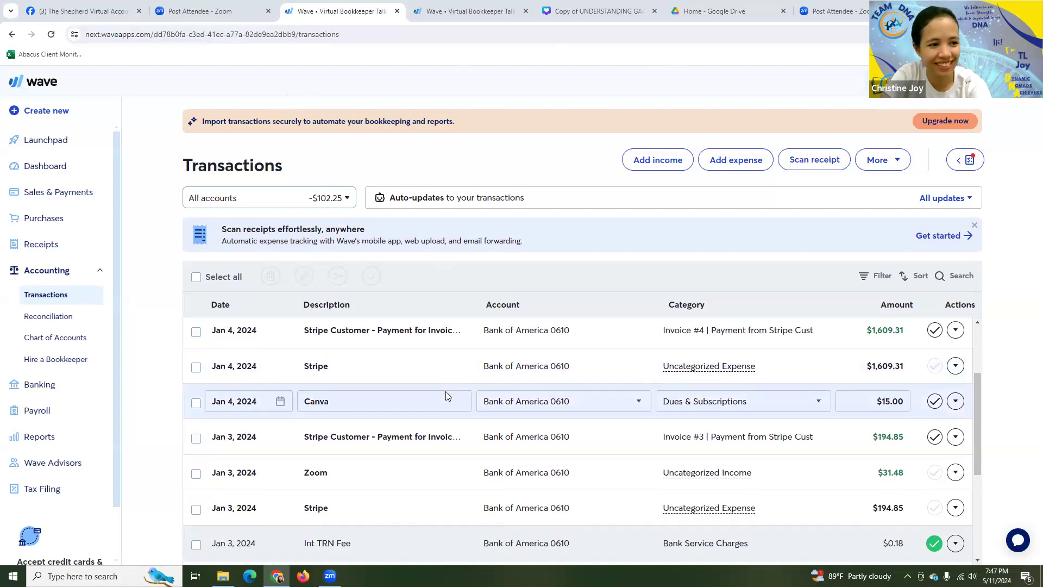
pyautogui.scroll(-1, 473, 423)
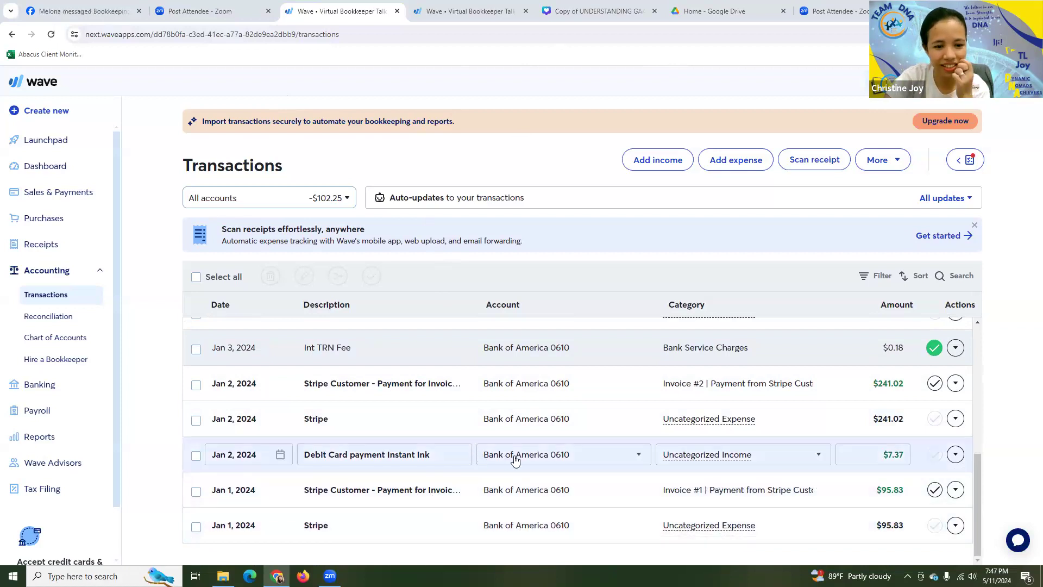
pyautogui.click(955, 454)
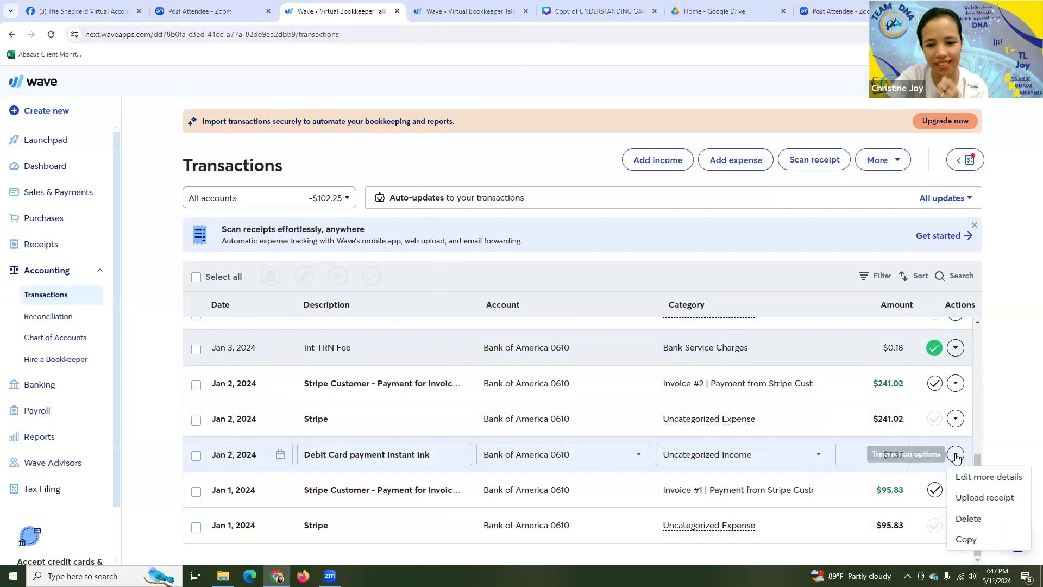
pyautogui.click(980, 478)
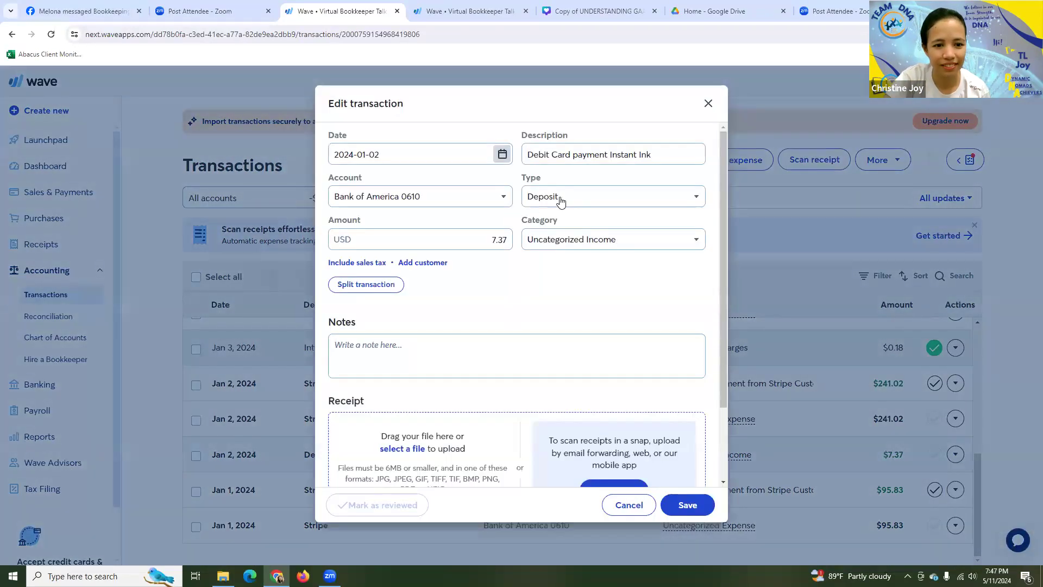
pyautogui.click(559, 198)
pyautogui.click(563, 221)
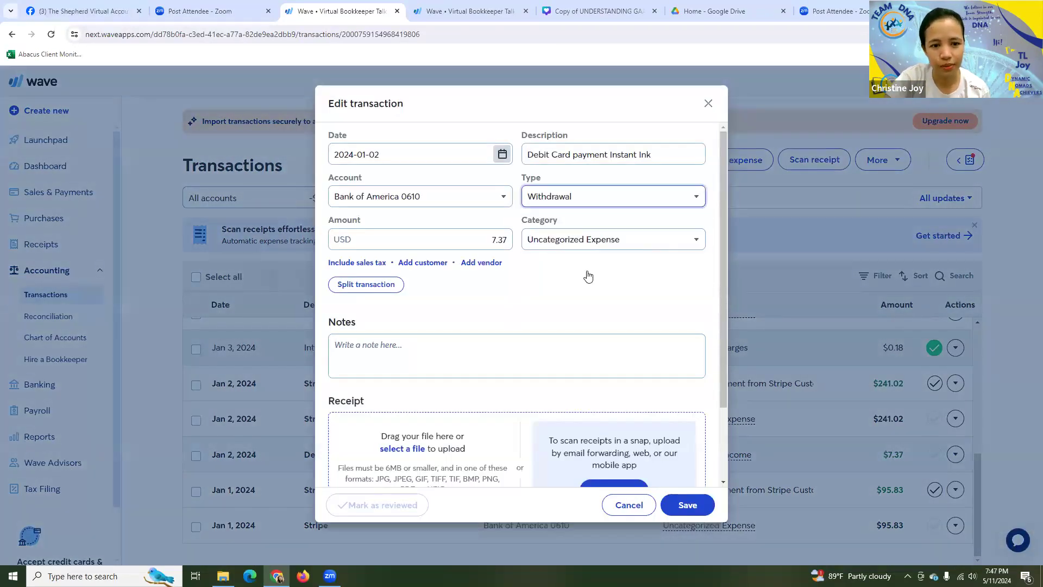
pyautogui.click(688, 506)
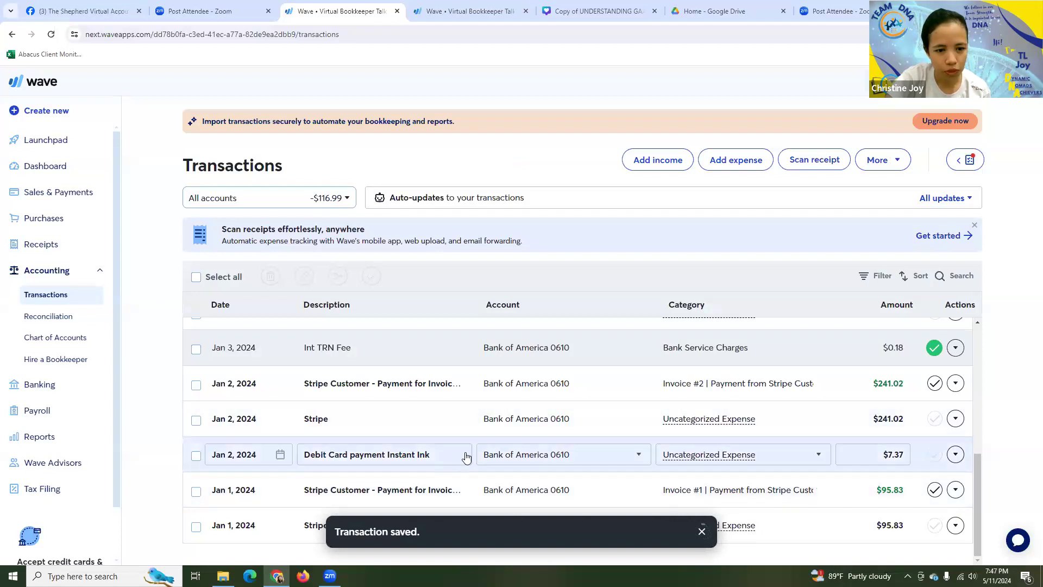
# Step: Categorize the Debit Card payment Instant Ink transaction as Office Supplies and mark it as reviewed
pyautogui.click(735, 458)
pyautogui.write('o')
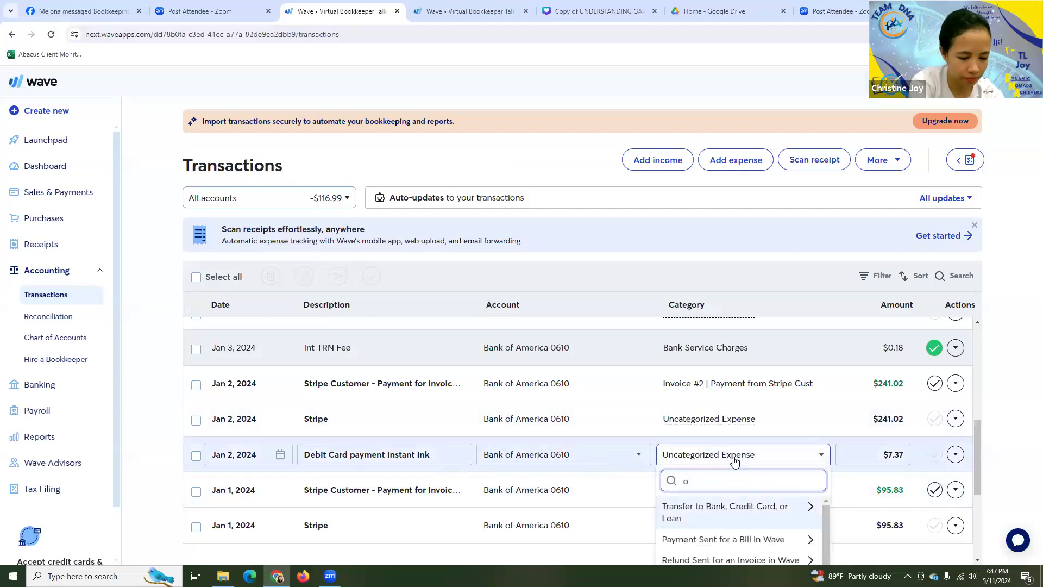
pyautogui.write('ffe')
pyautogui.press('BackSpace')
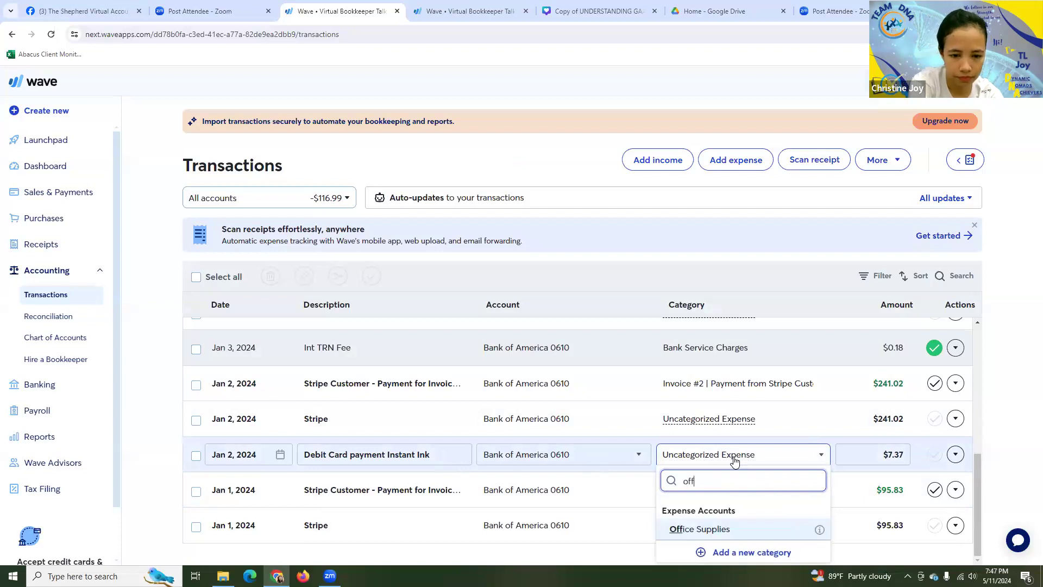
pyautogui.click(722, 529)
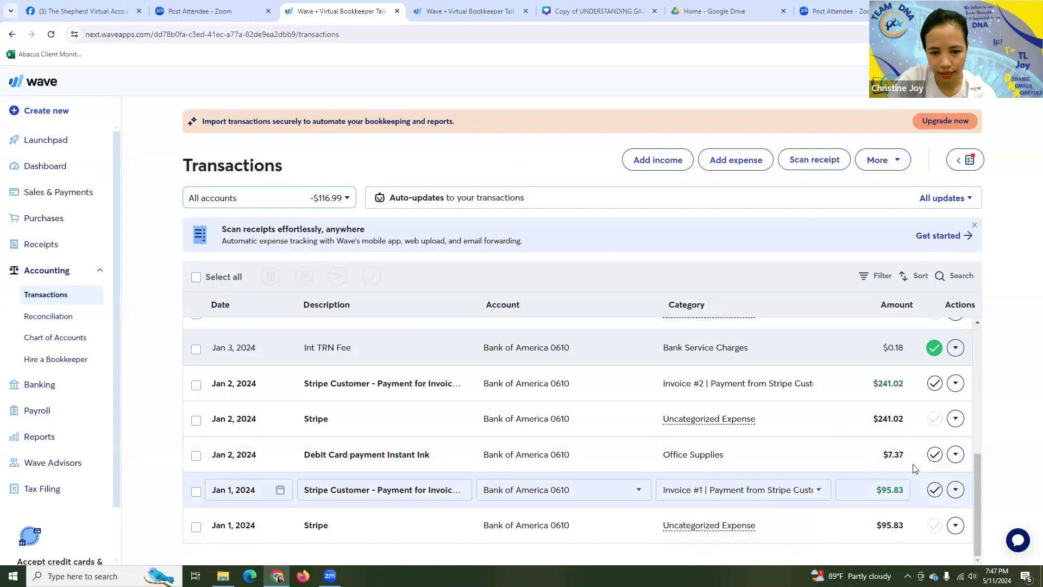
pyautogui.click(935, 457)
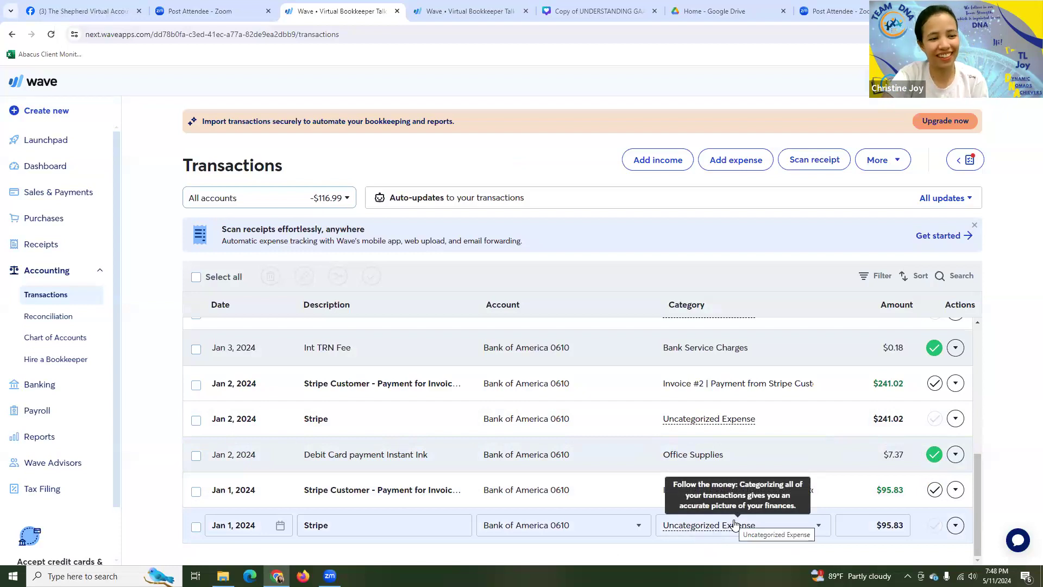
# Step: Try to merge the January 1 Stripe transaction with the Stripe Customer payment for Invoice #1
pyautogui.click(196, 491)
pyautogui.click(195, 527)
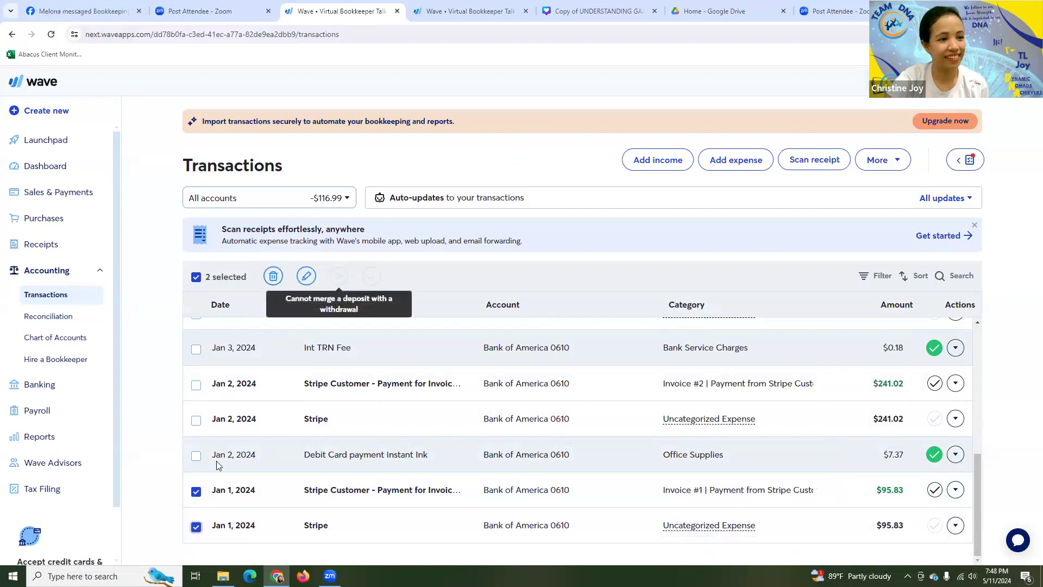
pyautogui.click(197, 491)
pyautogui.click(195, 527)
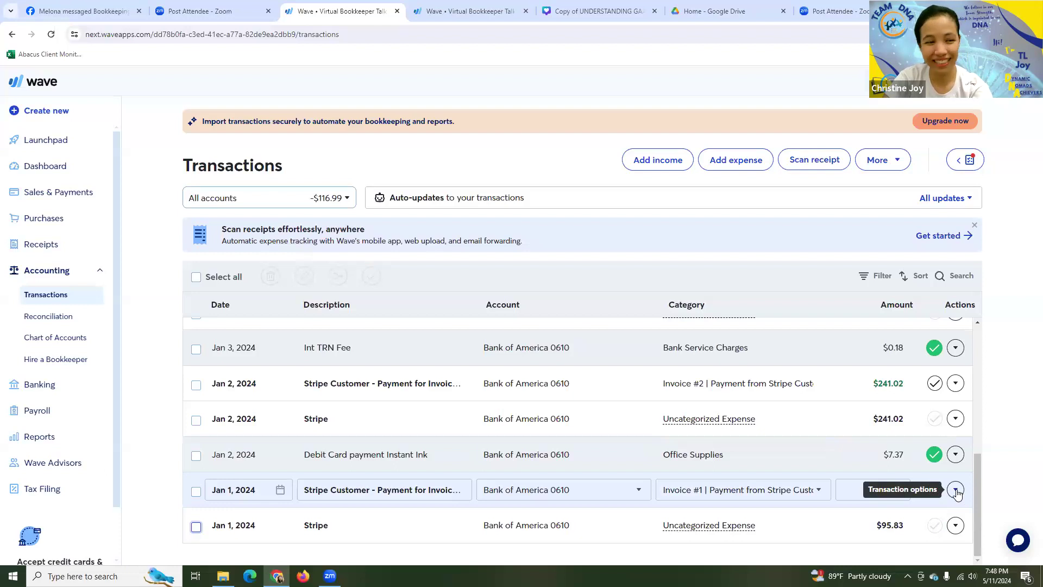
pyautogui.click(956, 491)
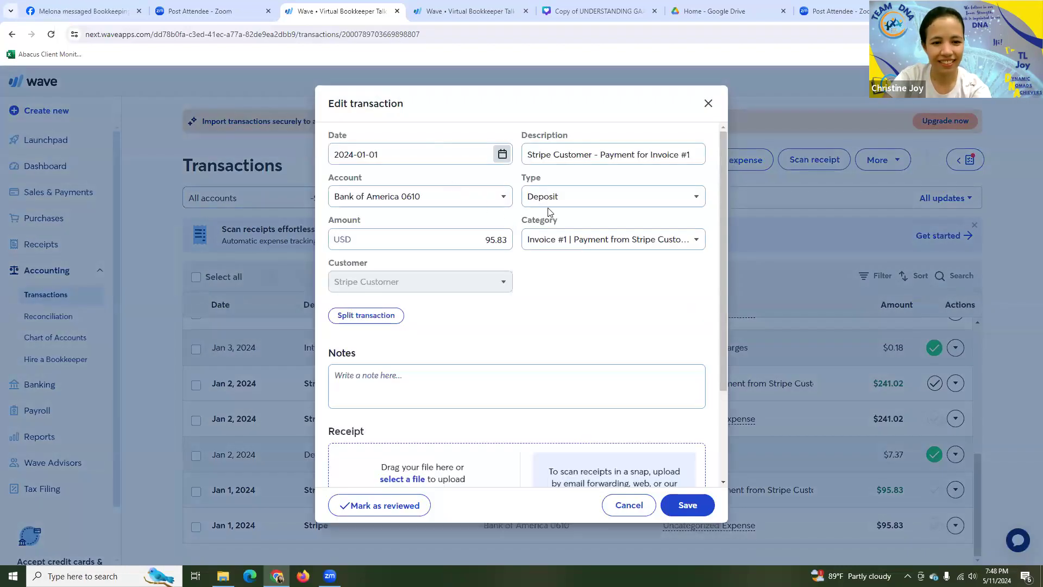
pyautogui.click(586, 200)
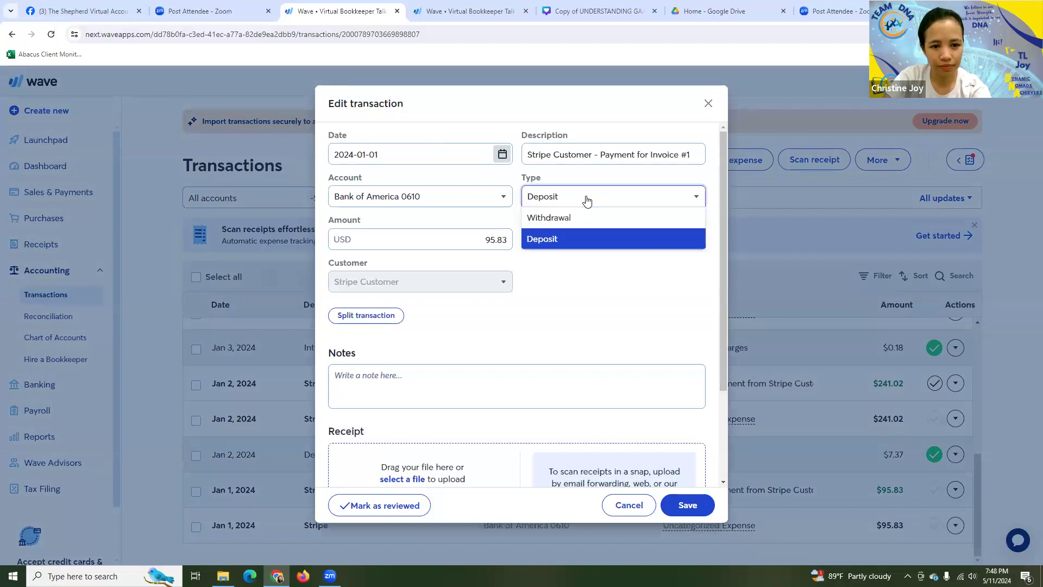
pyautogui.click(586, 200)
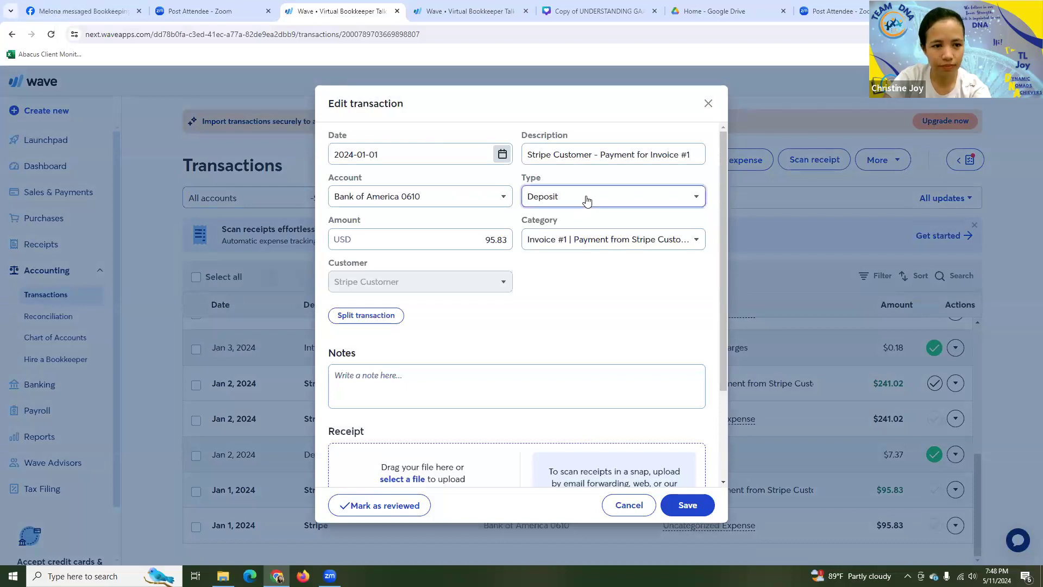
pyautogui.click(707, 104)
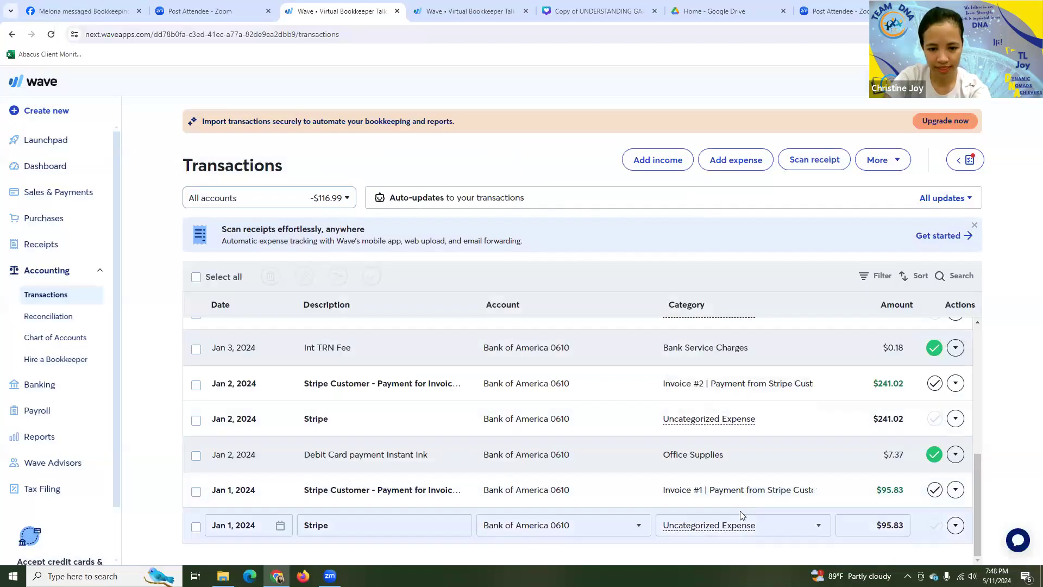
# Step: Change the January 1 Stripe transaction's type to Deposit and save it
pyautogui.click(955, 524)
pyautogui.click(981, 444)
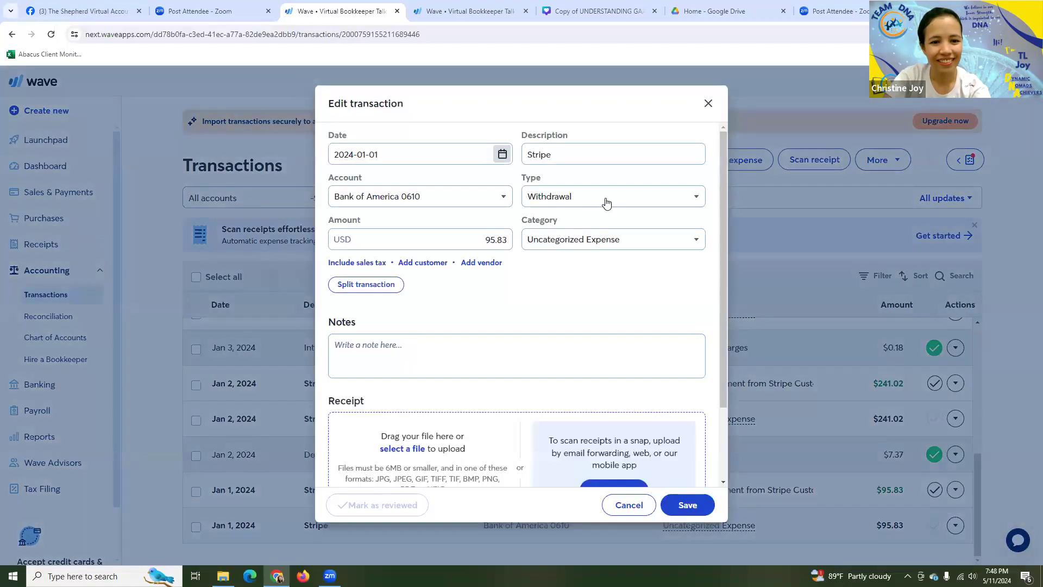
pyautogui.click(606, 202)
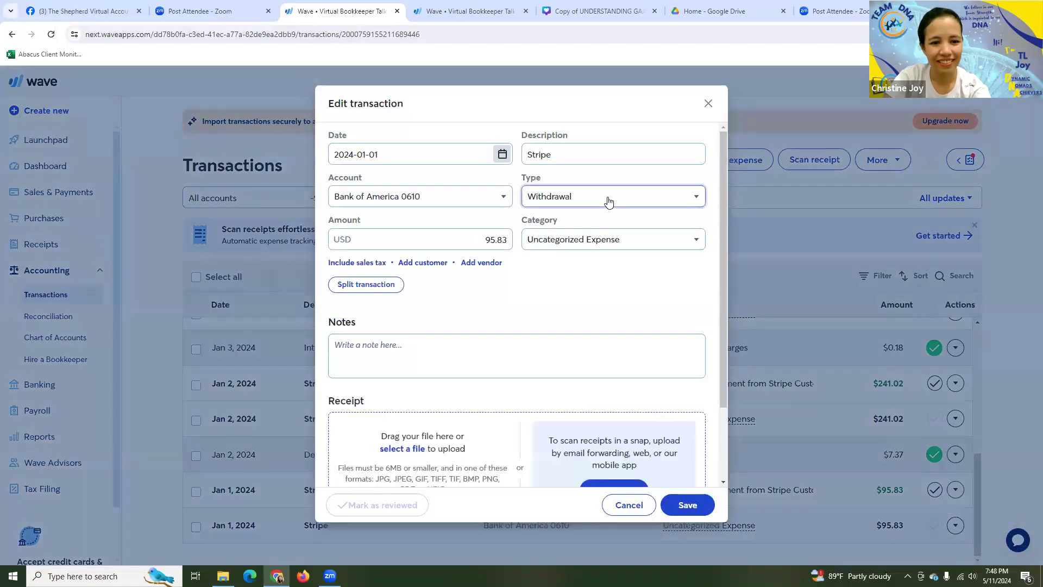
pyautogui.click(570, 242)
pyautogui.click(697, 503)
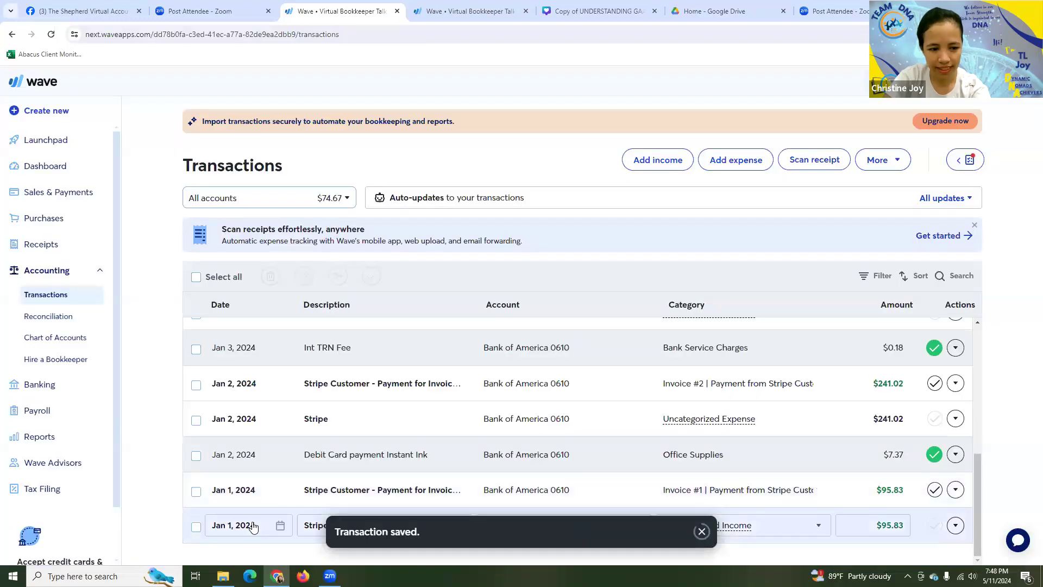
# Step: Merge the January 1 Stripe deposit with the Stripe Customer payment for Invoice #1
pyautogui.click(195, 493)
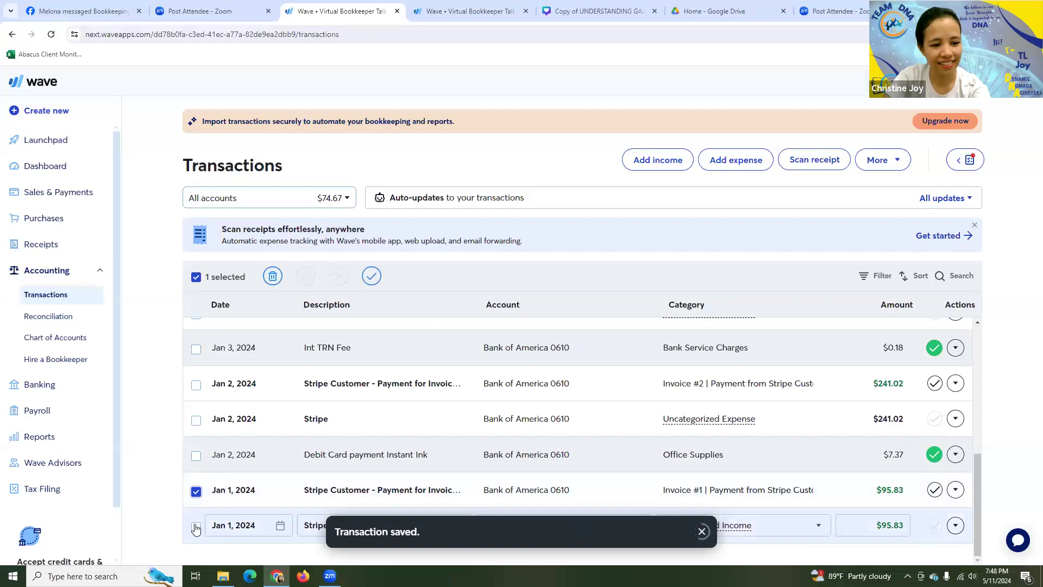
pyautogui.click(196, 527)
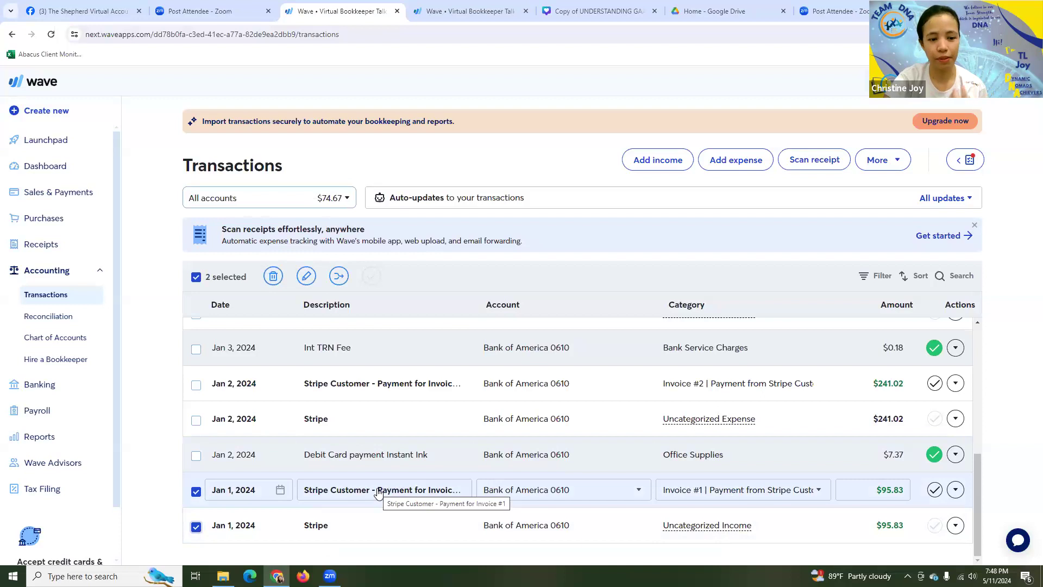
pyautogui.click(339, 282)
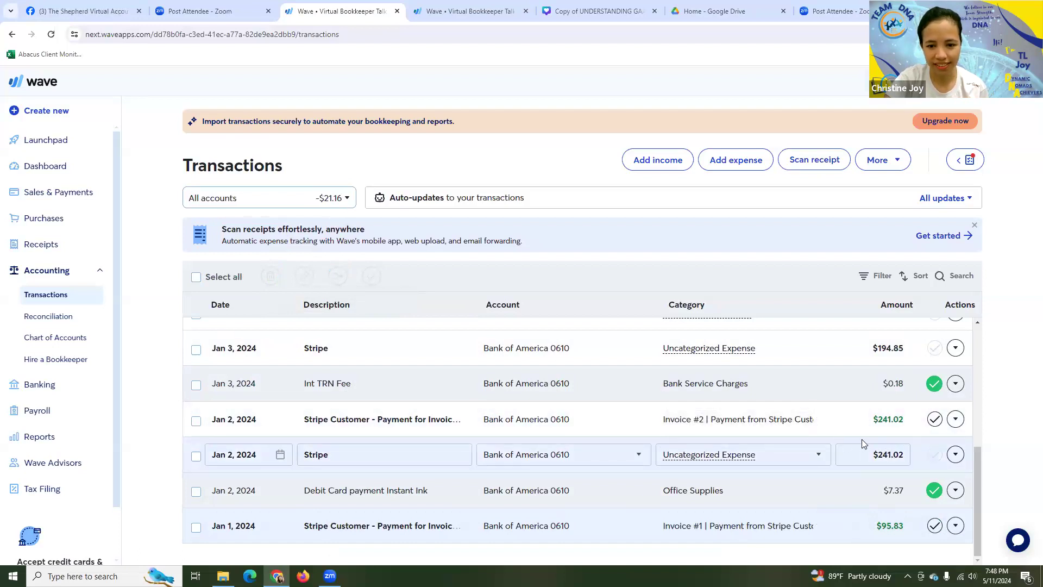
# Step: Change the January 2 Stripe transaction's type to Deposit and merge it with the Stripe Customer payment for Invoice #2
pyautogui.click(957, 456)
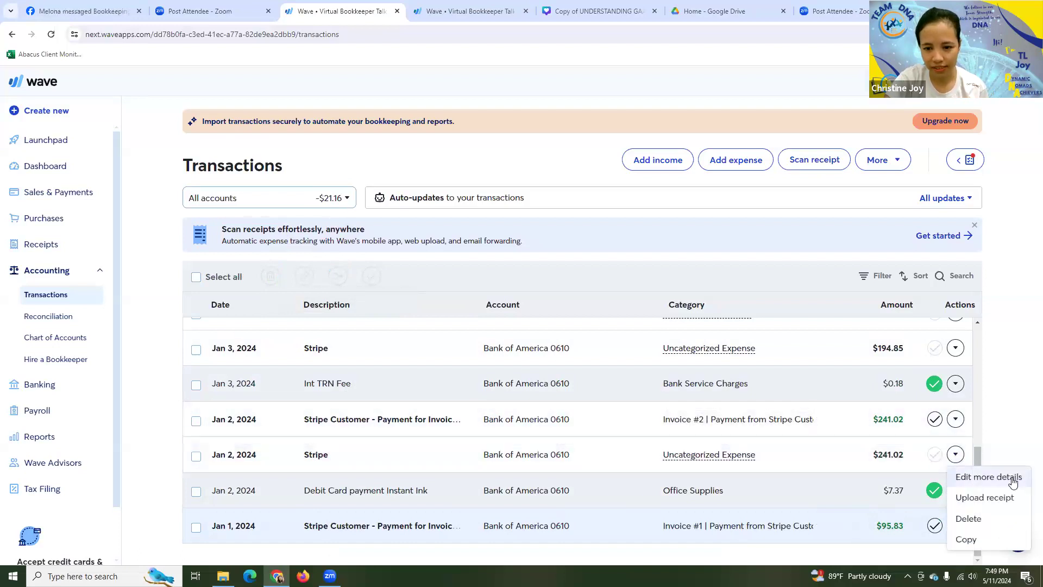
pyautogui.click(1013, 481)
pyautogui.click(587, 197)
pyautogui.click(580, 238)
pyautogui.click(676, 504)
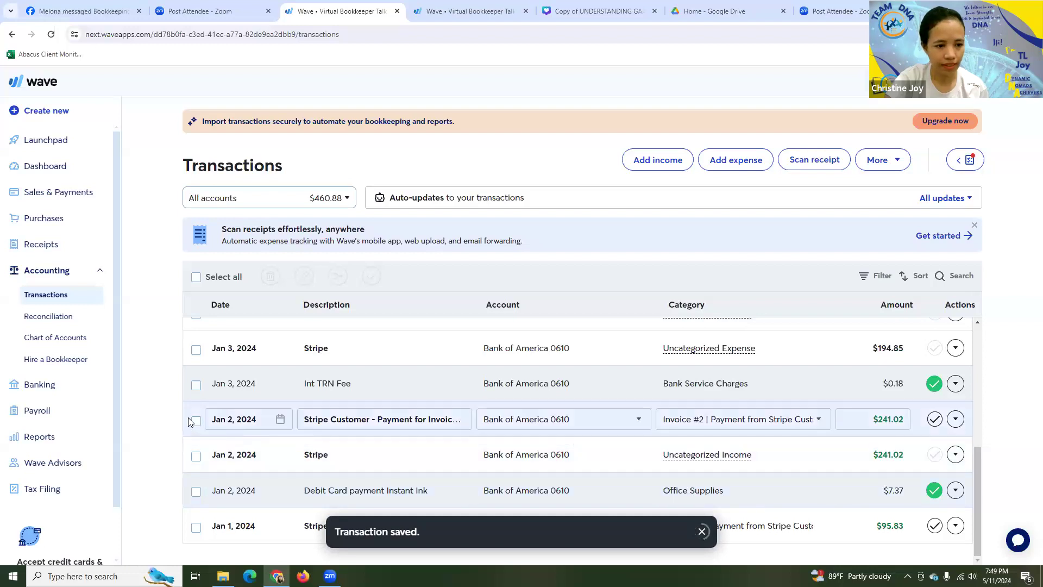
pyautogui.click(196, 422)
pyautogui.click(196, 455)
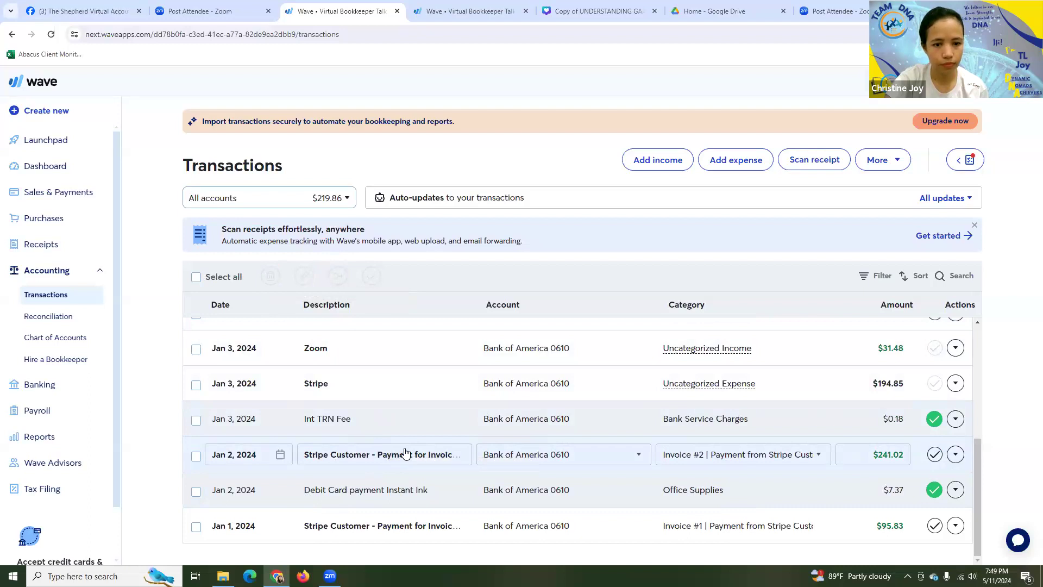
# Step: Change the January 3 Zoom transaction's type to Withdrawal and save it
pyautogui.scroll(1, 405, 452)
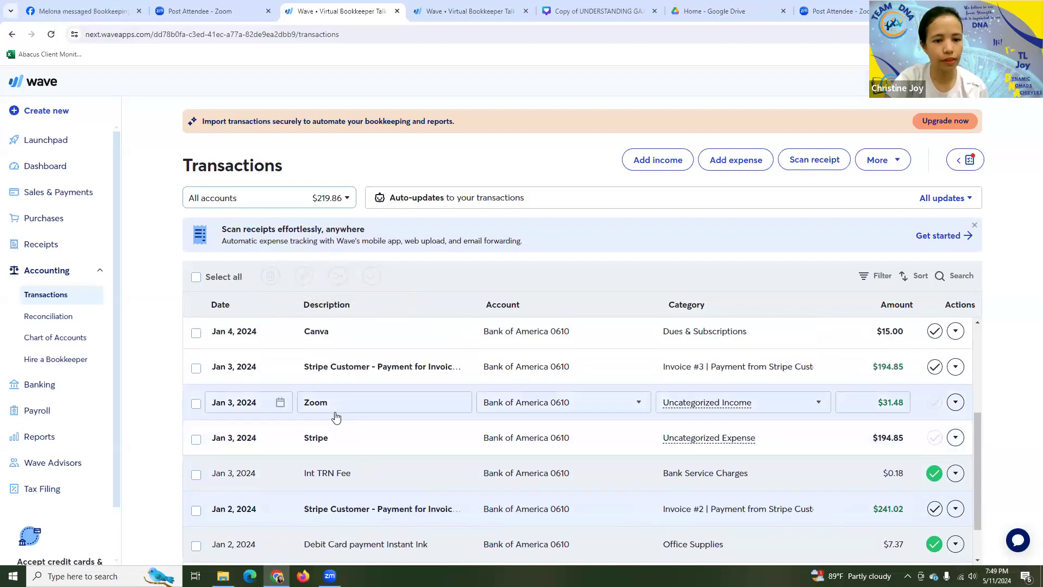
pyautogui.click(955, 403)
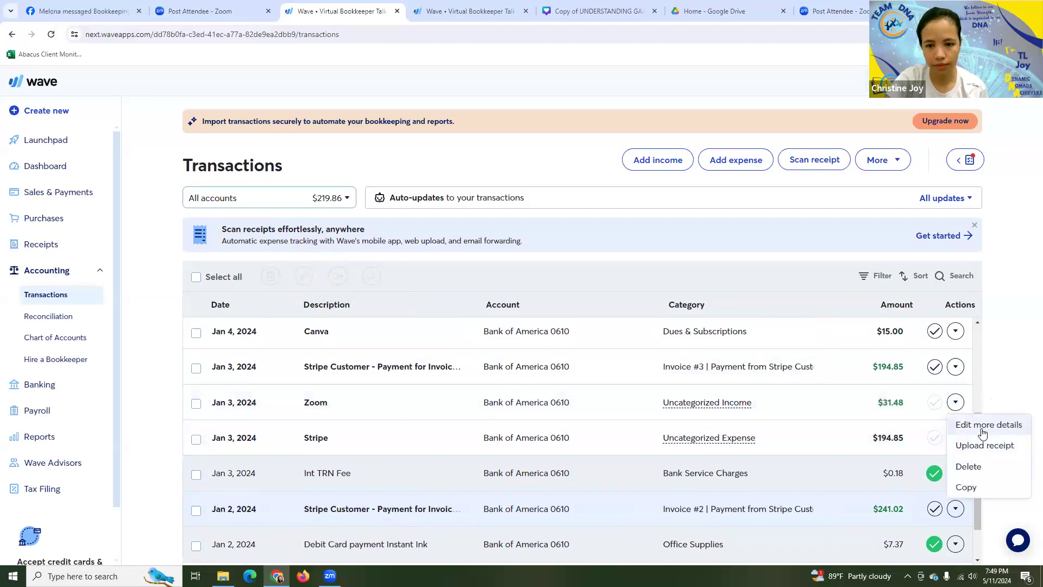
pyautogui.click(981, 431)
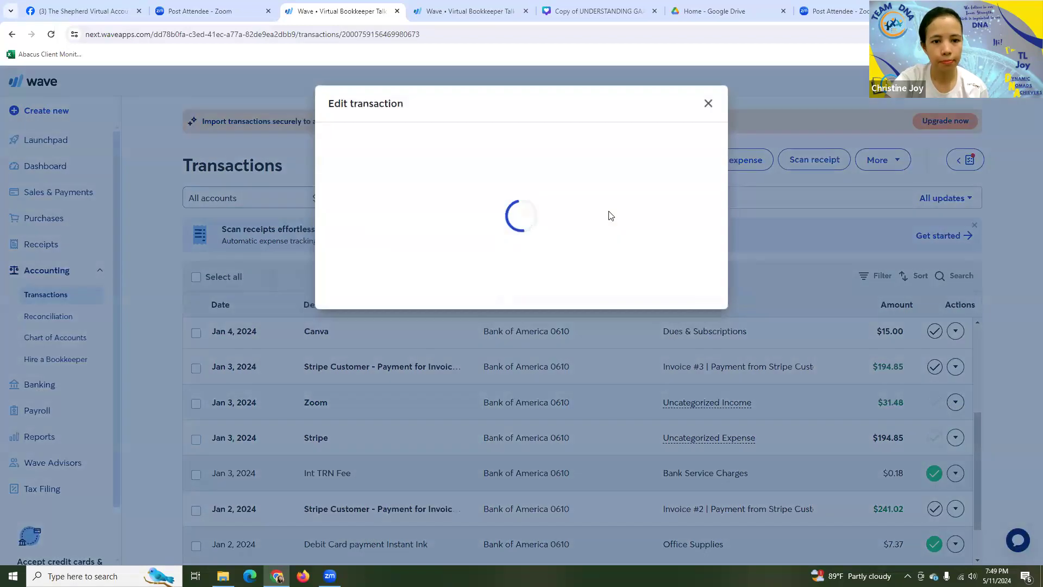
pyautogui.click(618, 196)
pyautogui.click(601, 218)
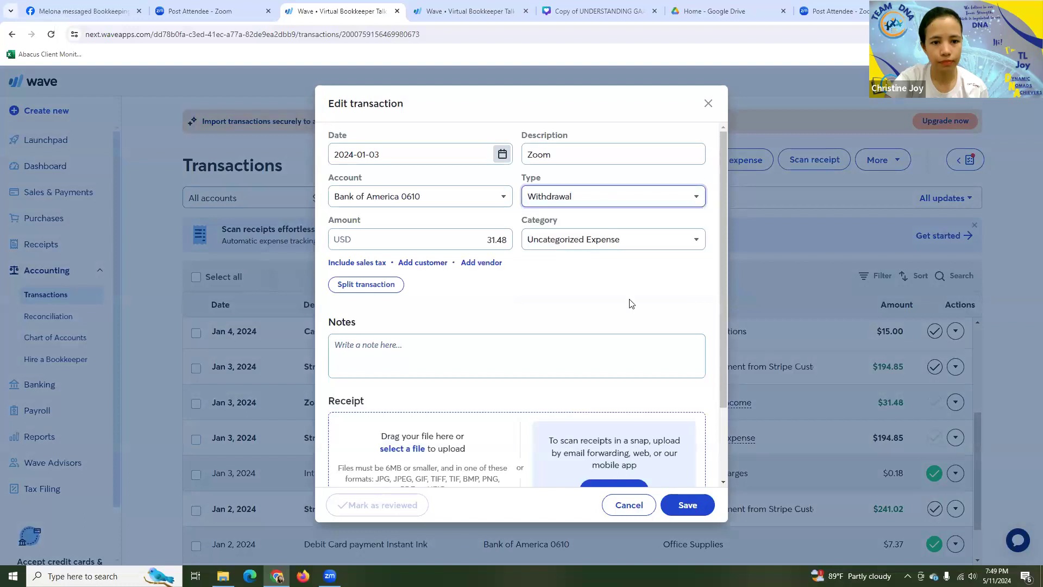
pyautogui.click(685, 505)
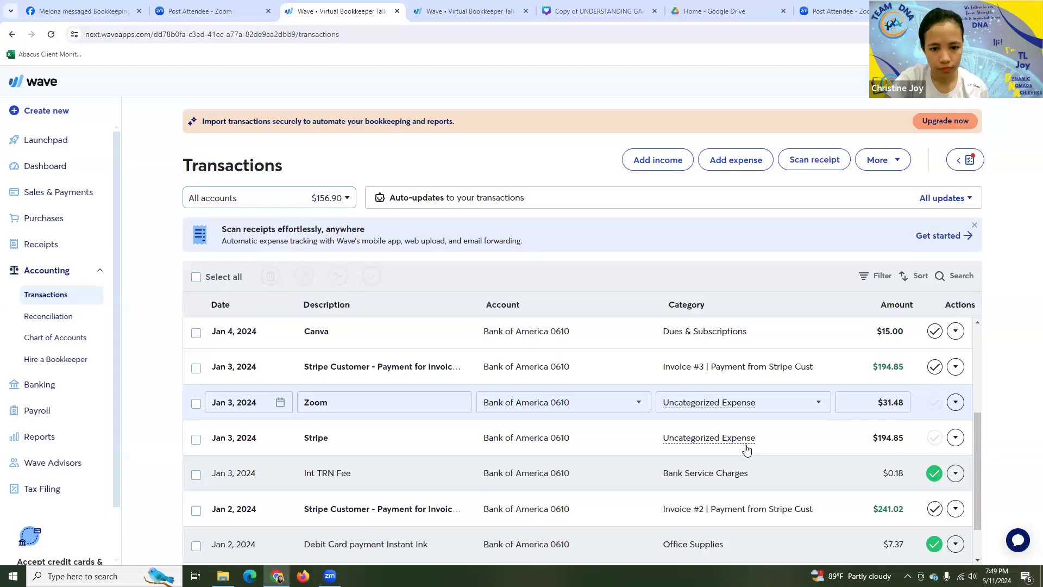
# Step: Categorize the January 3 Zoom withdrawal as Dues & Subscriptions and mark it as reviewed
pyautogui.scroll(-1, 731, 433)
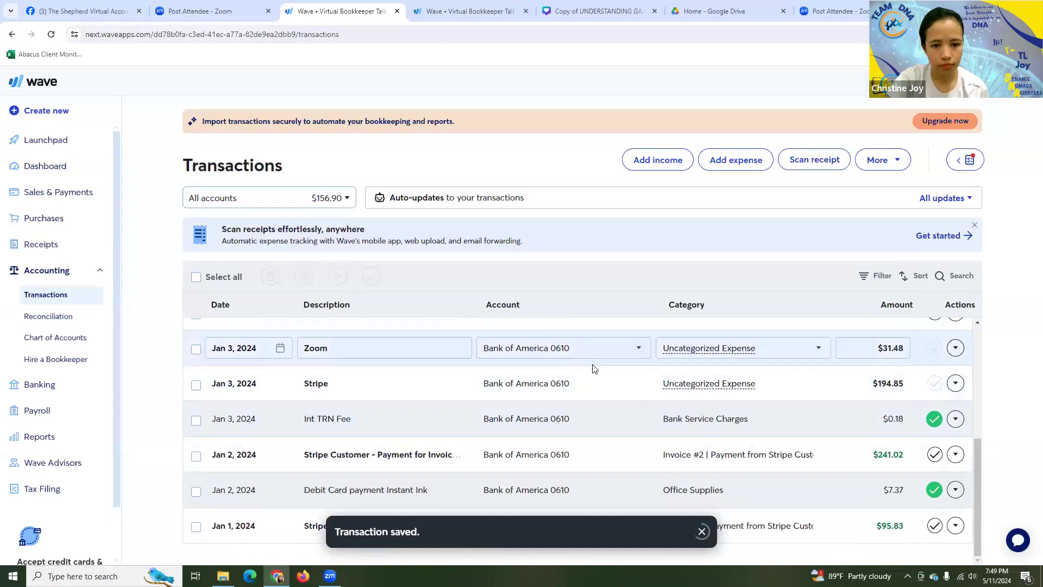
pyautogui.scroll(2, 679, 404)
pyautogui.click(687, 405)
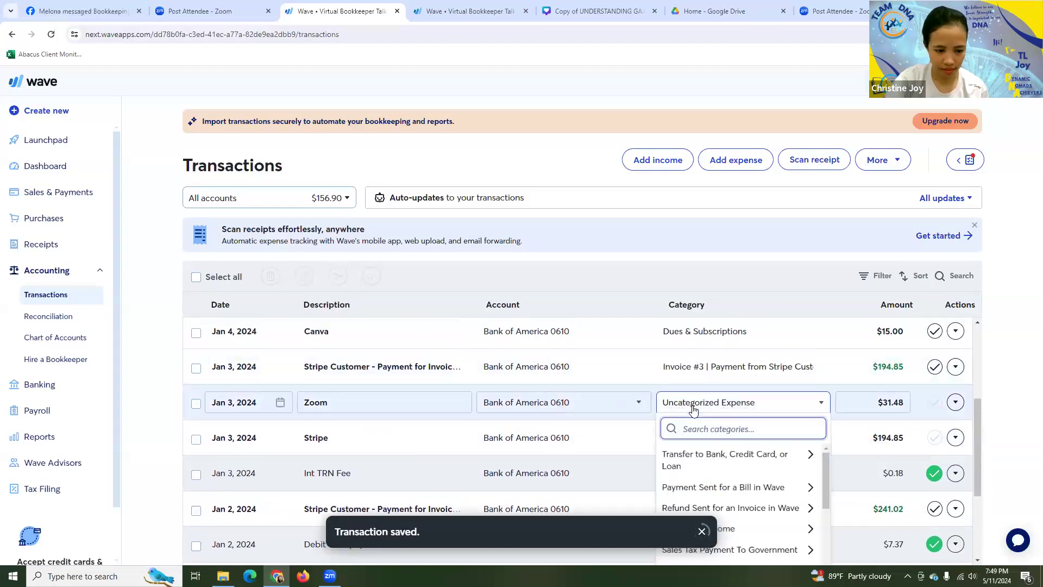
pyautogui.write('dues')
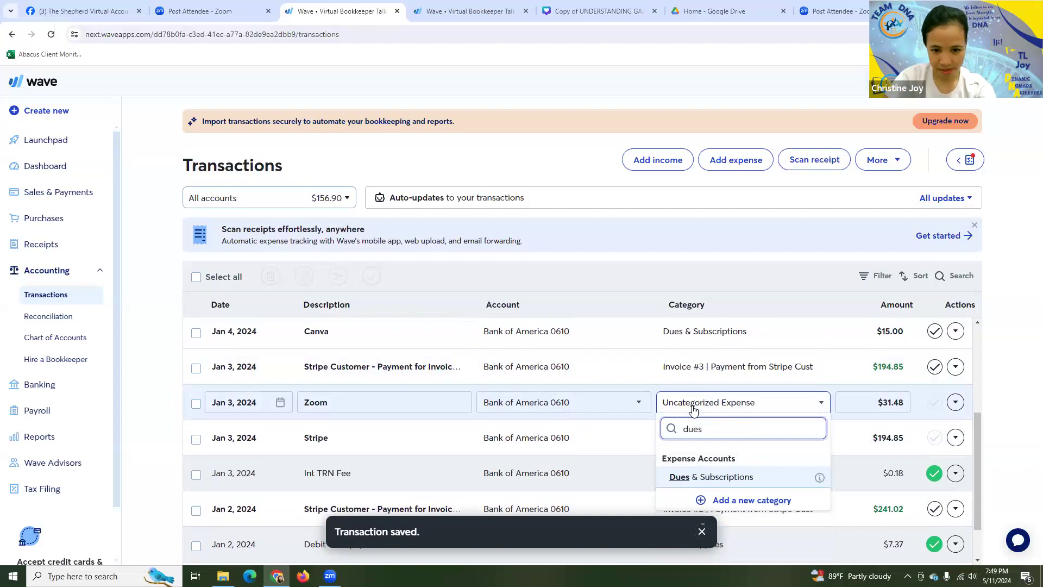
pyautogui.click(726, 477)
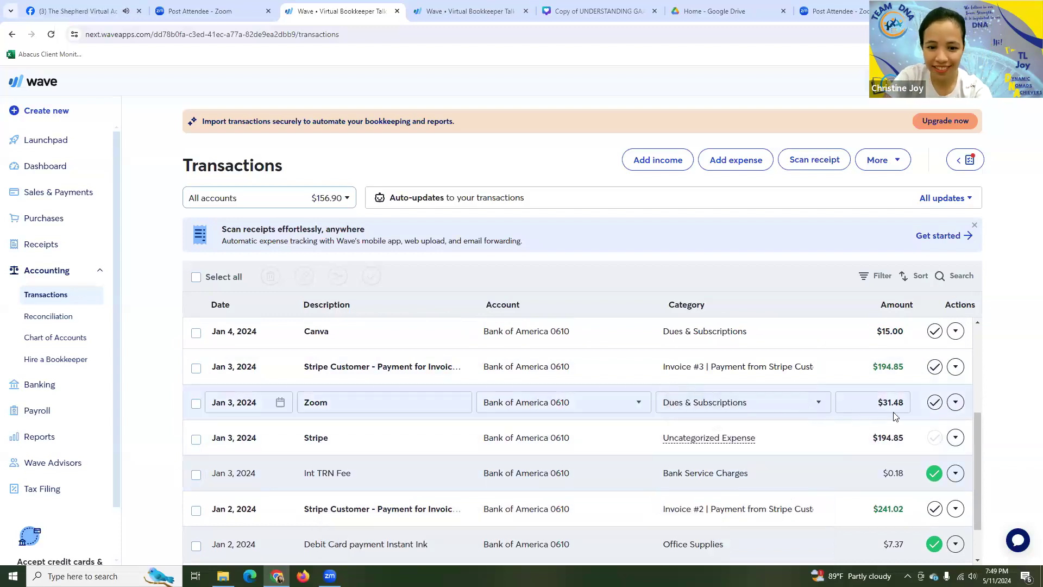
pyautogui.click(932, 405)
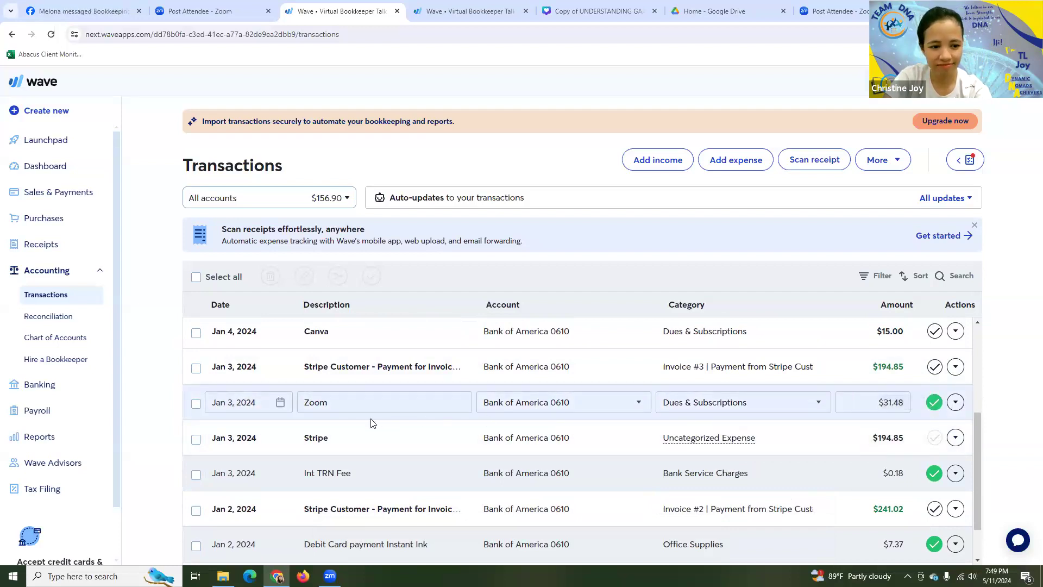
# Step: Change the January 3 Stripe transaction's type to Deposit and save it
pyautogui.scroll(-1, 347, 416)
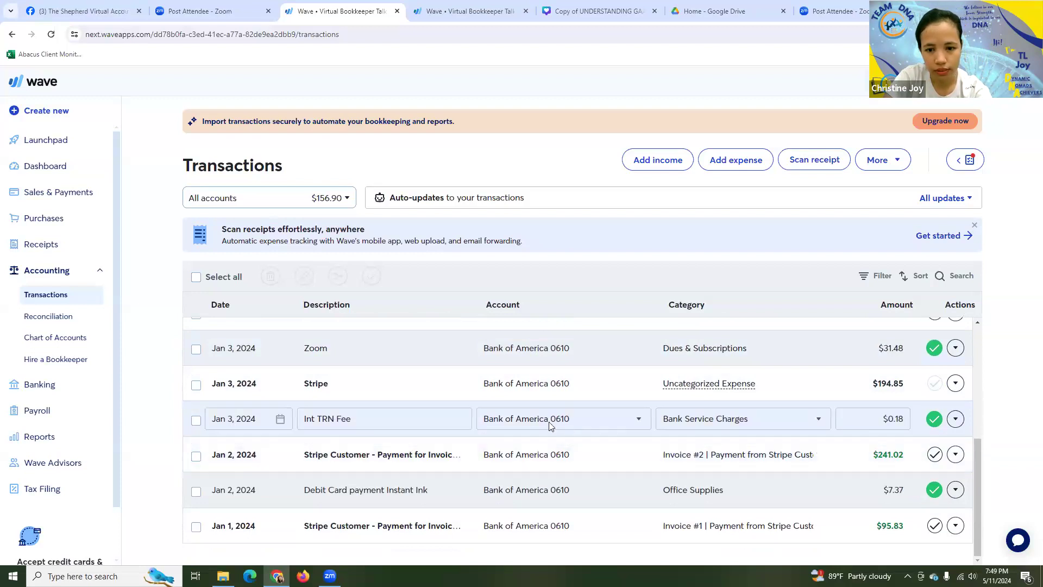
pyautogui.scroll(2, 548, 422)
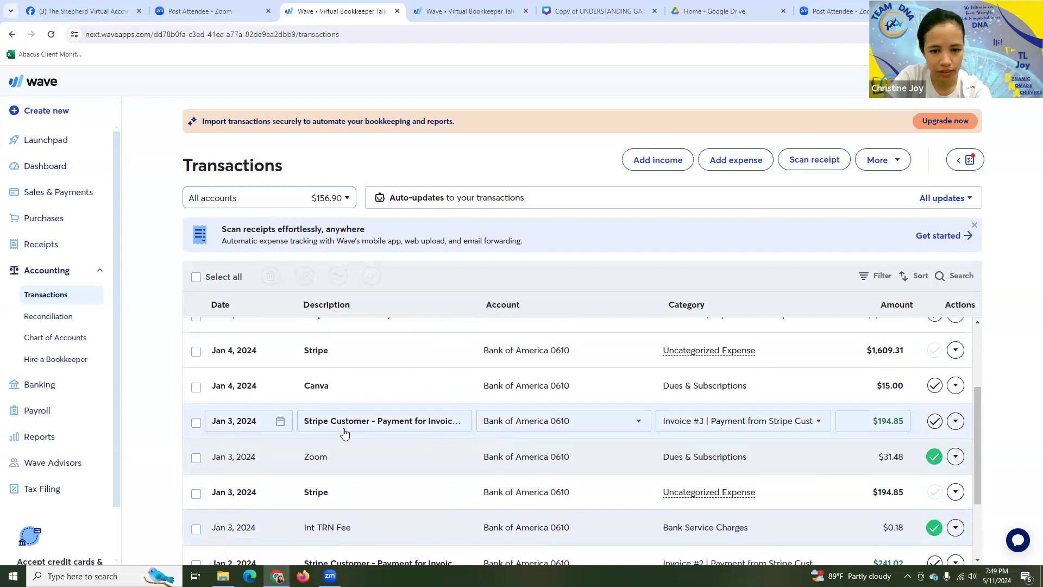
pyautogui.click(956, 492)
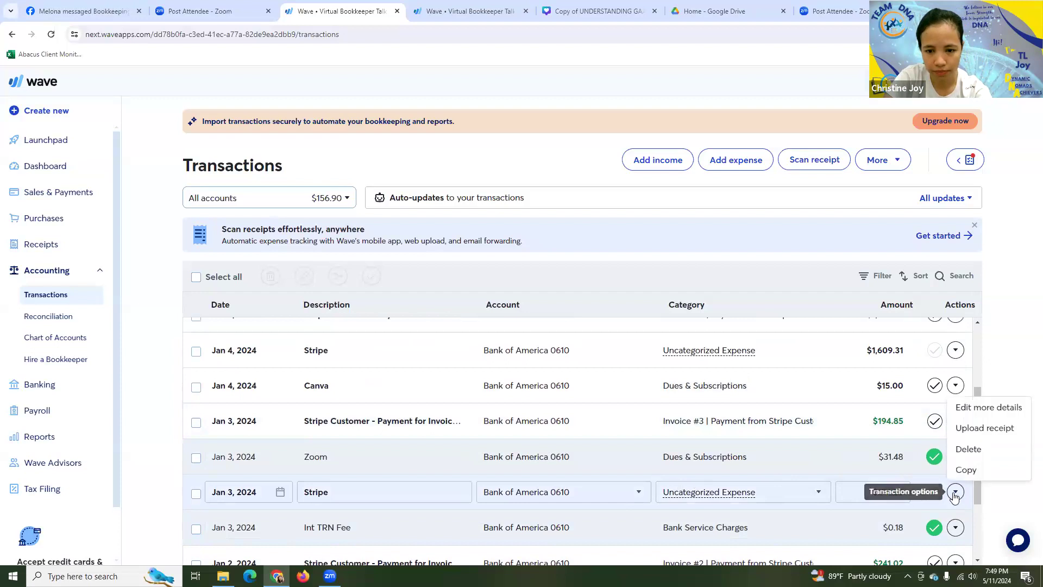
pyautogui.click(985, 408)
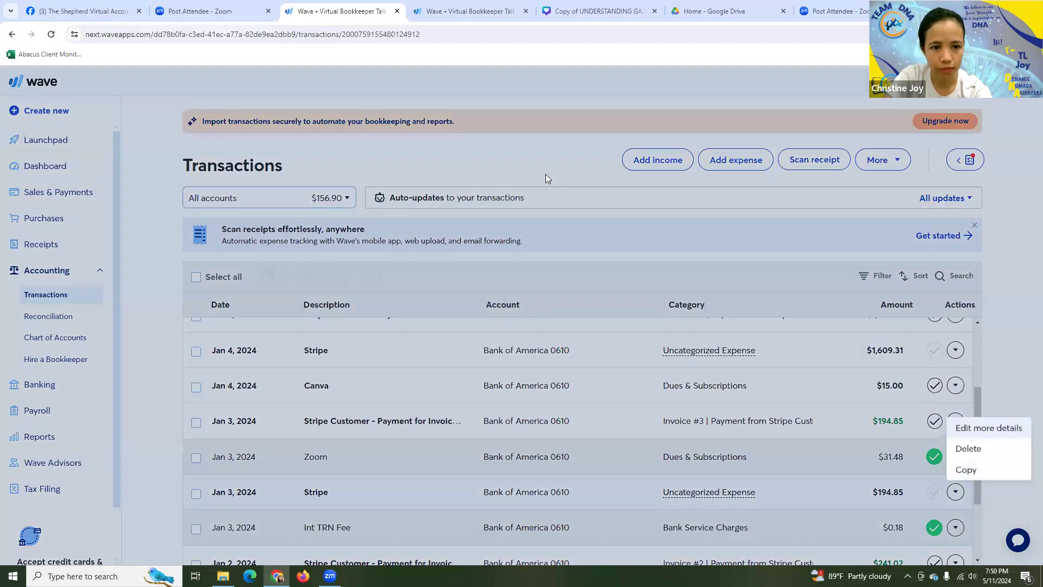
pyautogui.click(614, 202)
pyautogui.click(688, 505)
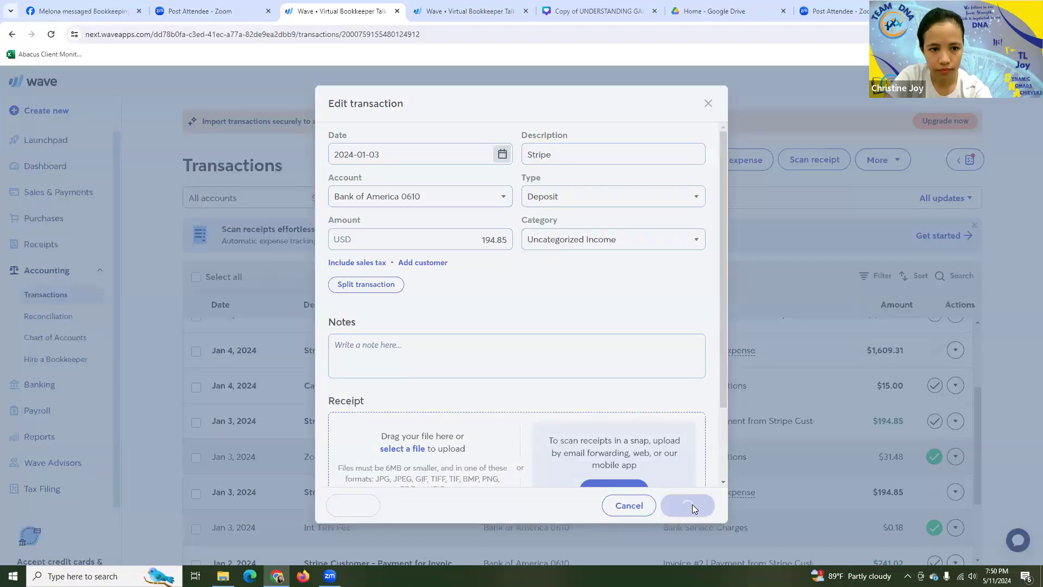
# Step: Merge the January 3 Stripe deposit with the Stripe Customer payment for Invoice #3
pyautogui.scroll(-2, 363, 383)
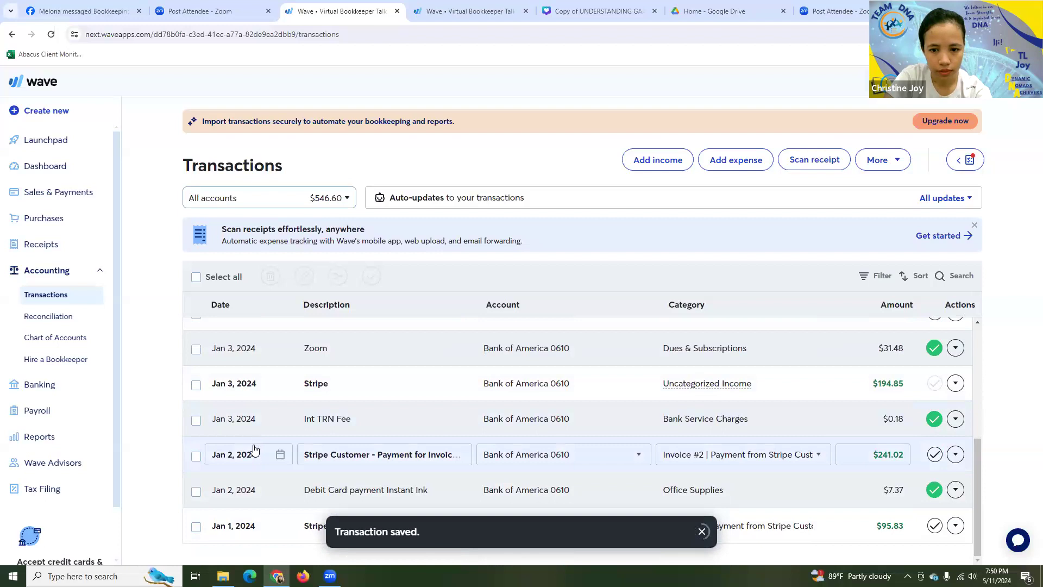
pyautogui.scroll(2, 255, 447)
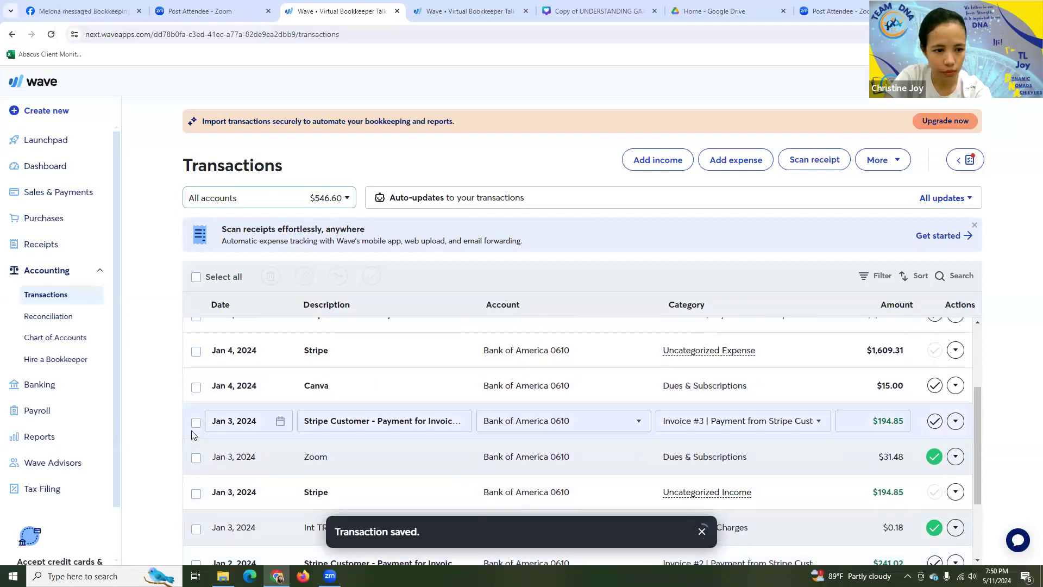
pyautogui.click(196, 422)
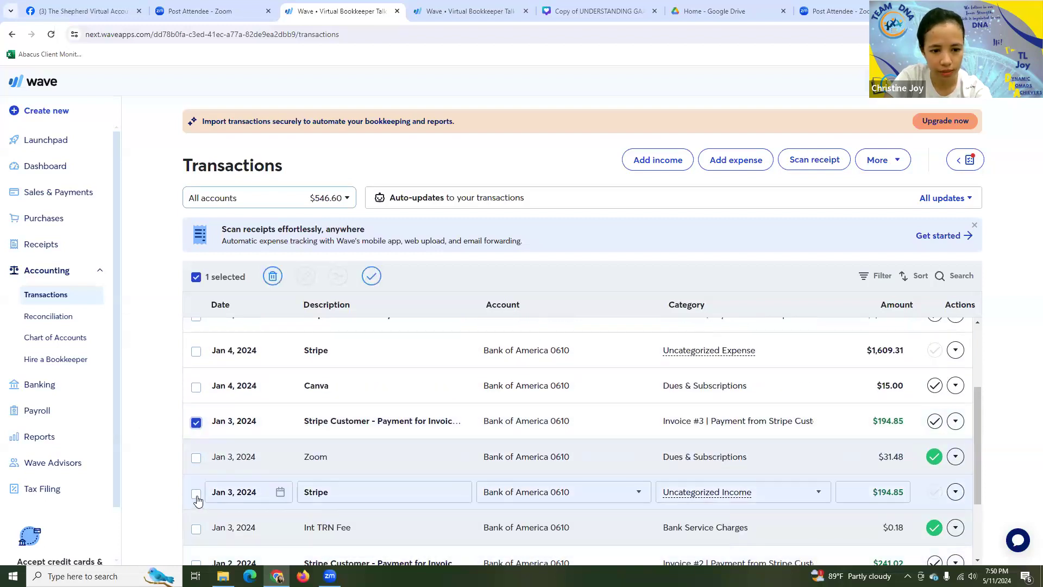
pyautogui.click(196, 493)
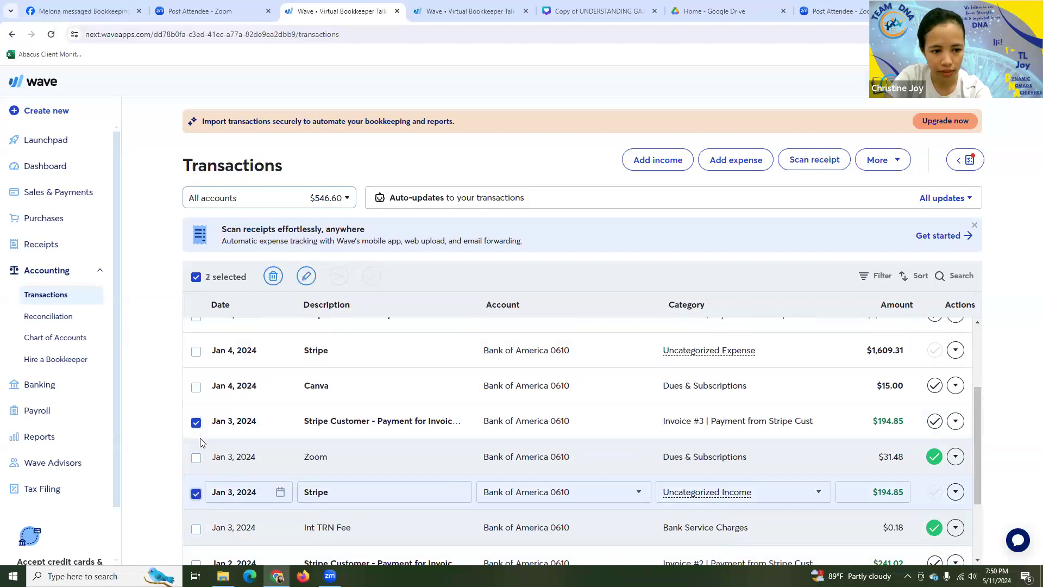
pyautogui.click(334, 277)
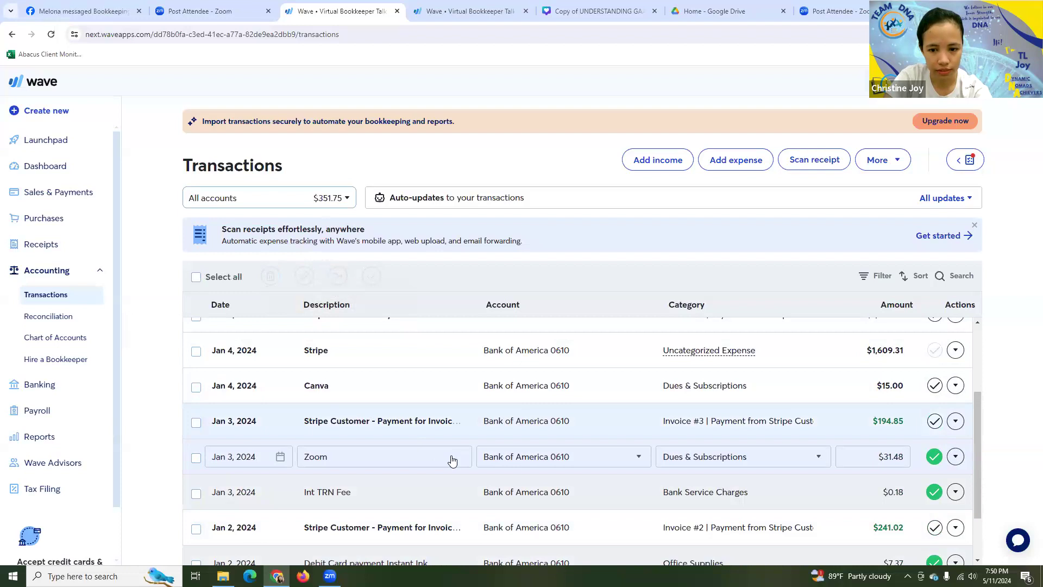
# Step: Change the January 4 Stripe transaction's type to Deposit and save it
pyautogui.scroll(-1, 452, 460)
pyautogui.scroll(3, 541, 470)
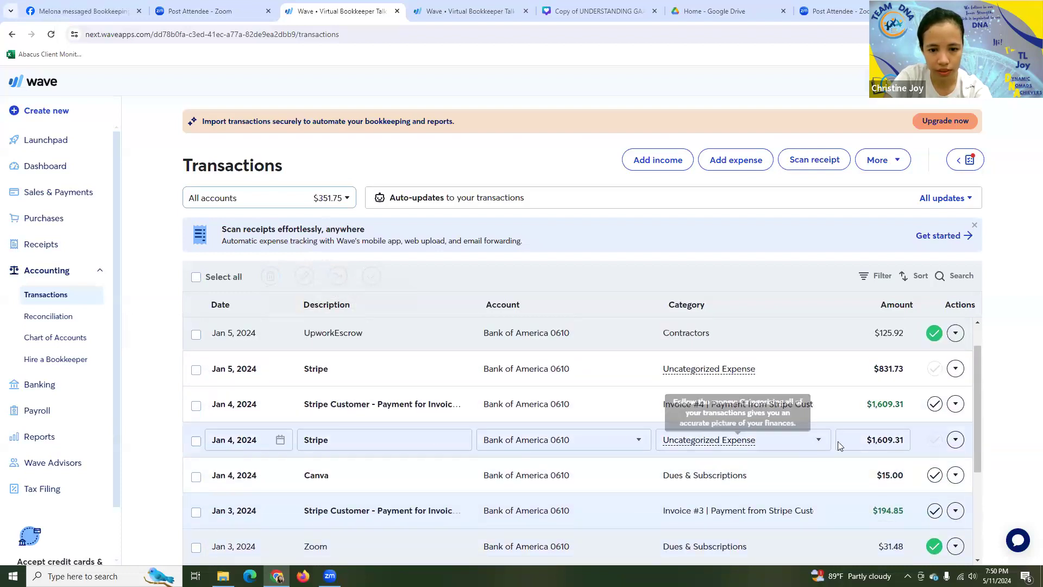
pyautogui.click(956, 440)
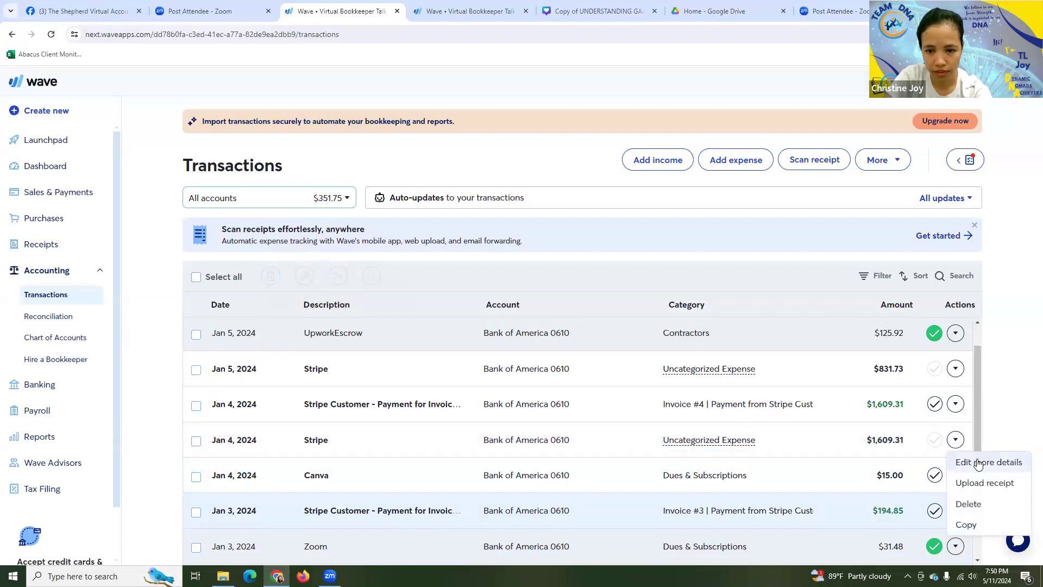
pyautogui.click(972, 462)
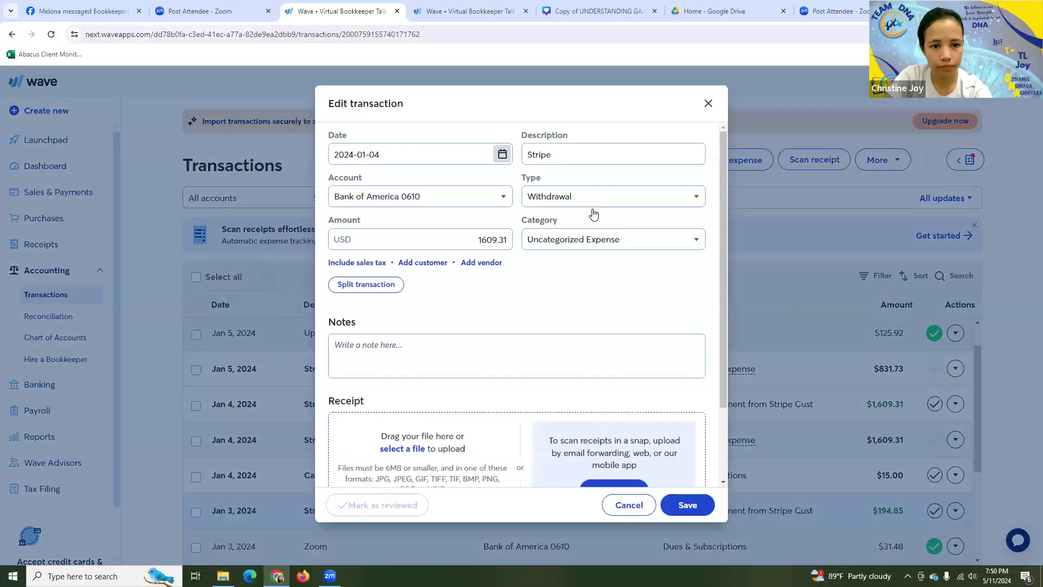
pyautogui.click(589, 200)
pyautogui.click(581, 235)
pyautogui.click(687, 503)
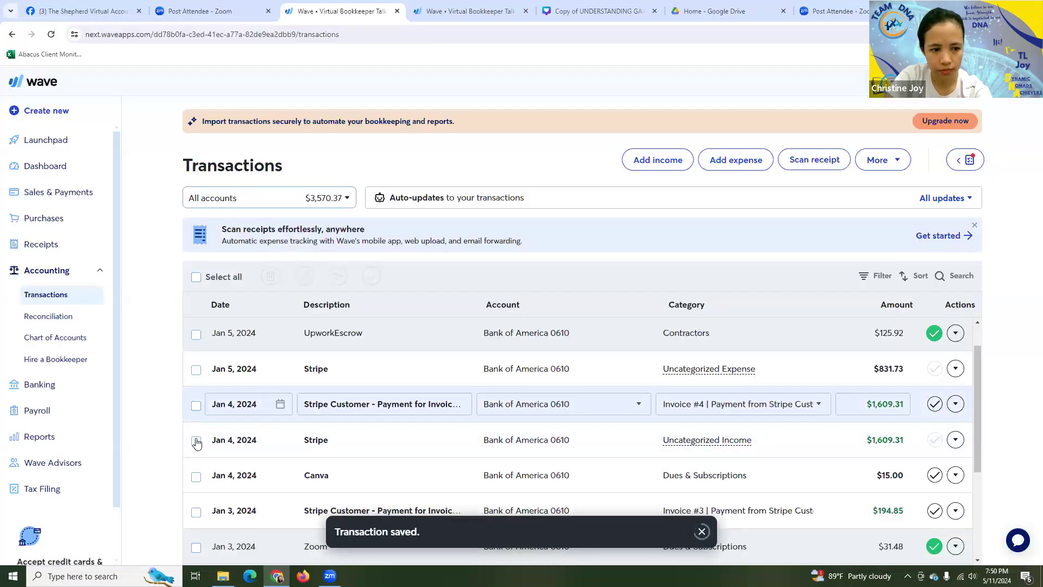
# Step: Merge the January 4 Stripe deposit with the Stripe Customer payment for Invoice #4
pyautogui.click(196, 406)
pyautogui.click(196, 441)
pyautogui.click(339, 276)
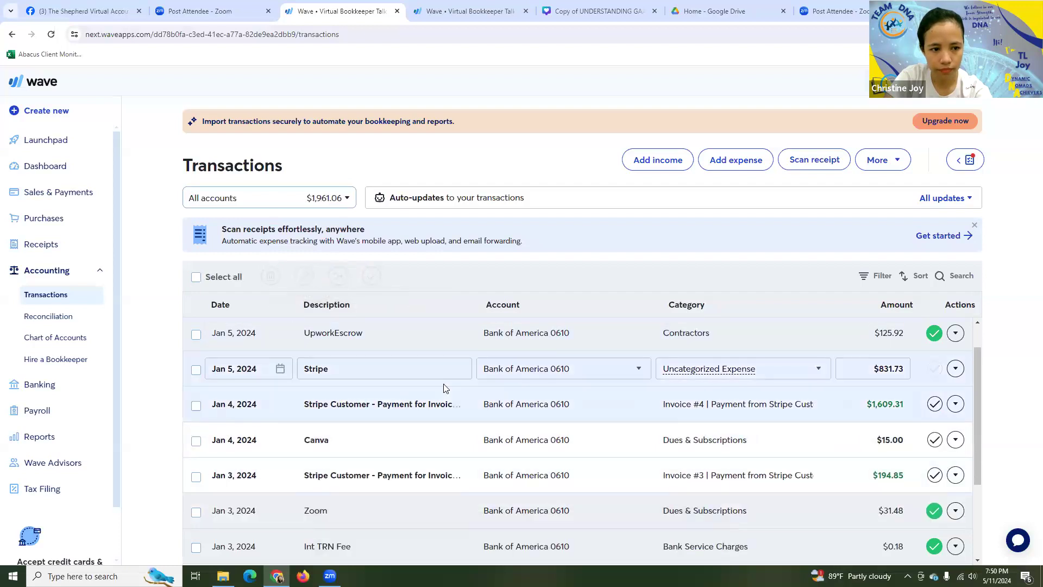
# Step: Change the January 5 Stripe transaction's type to Deposit and merge it with the Stripe Customer payment for Invoice #5
pyautogui.scroll(-3, 624, 404)
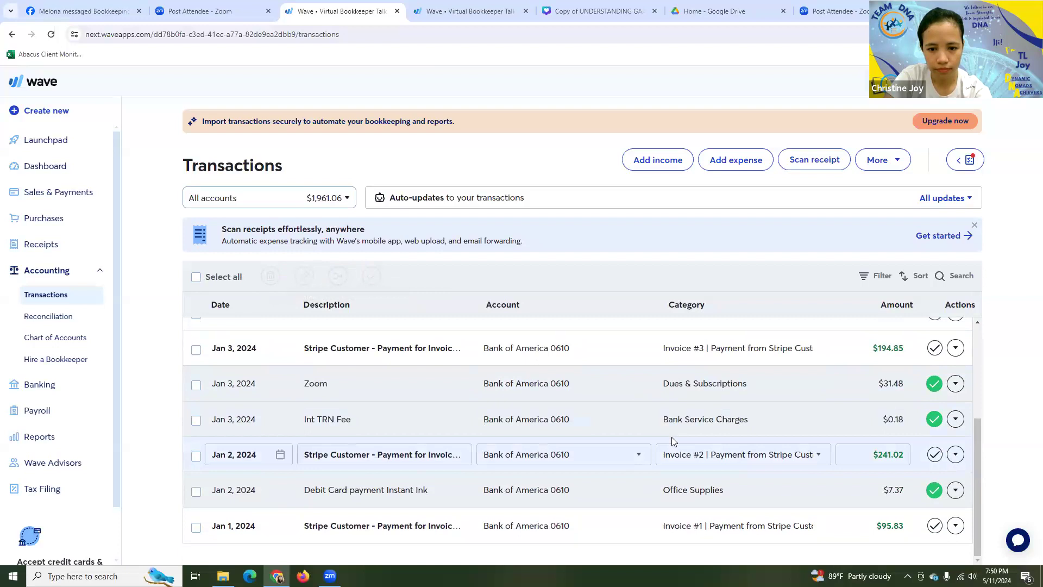
pyautogui.scroll(4, 484, 456)
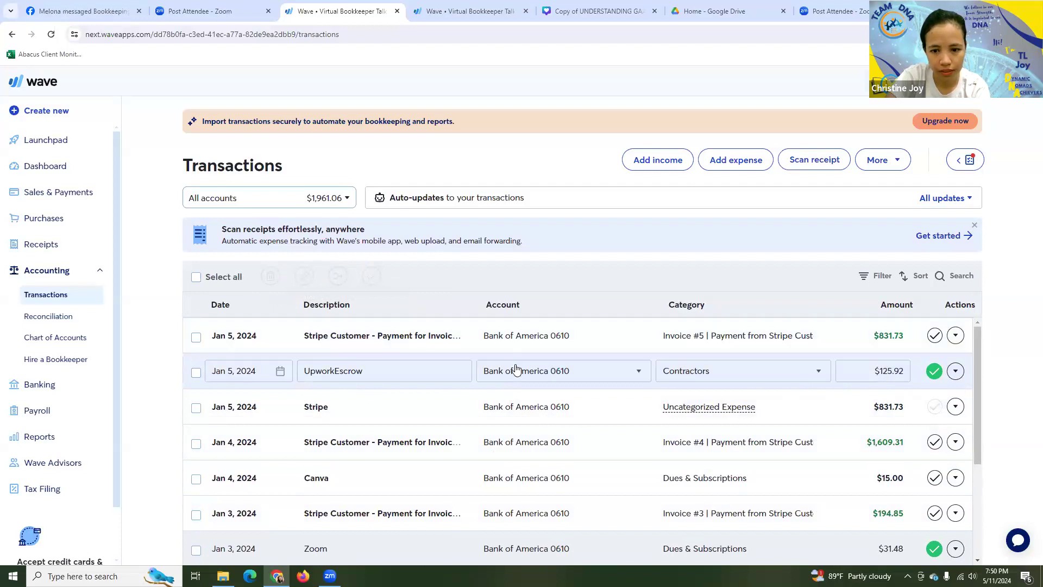
pyautogui.click(955, 406)
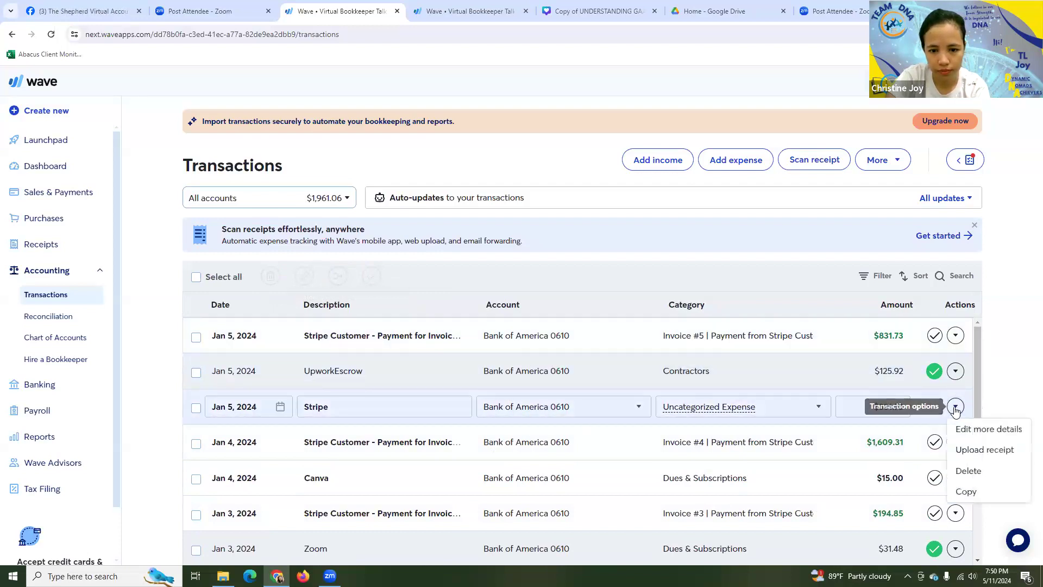
pyautogui.click(973, 429)
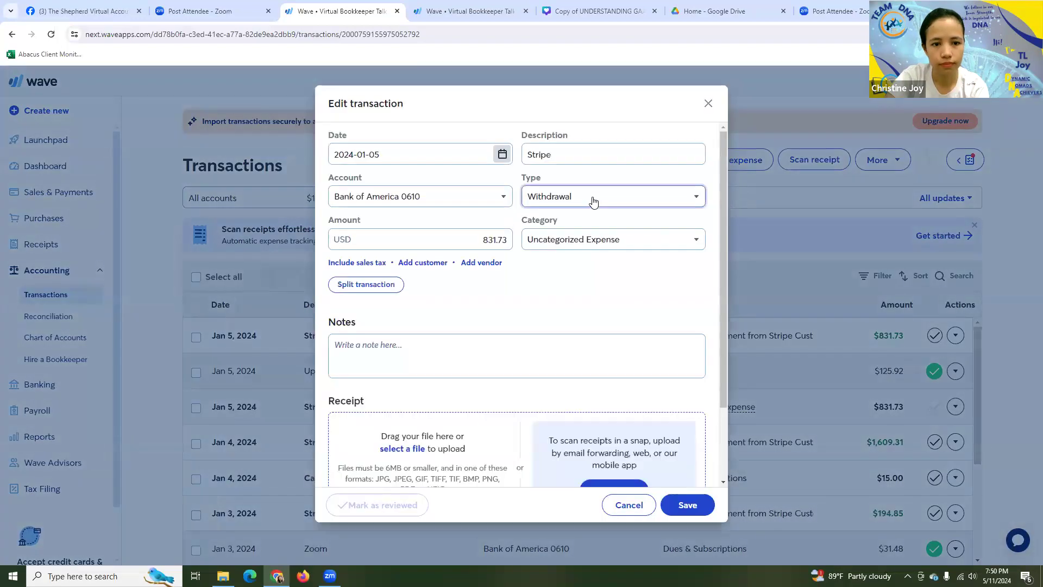
pyautogui.click(589, 201)
pyautogui.click(580, 236)
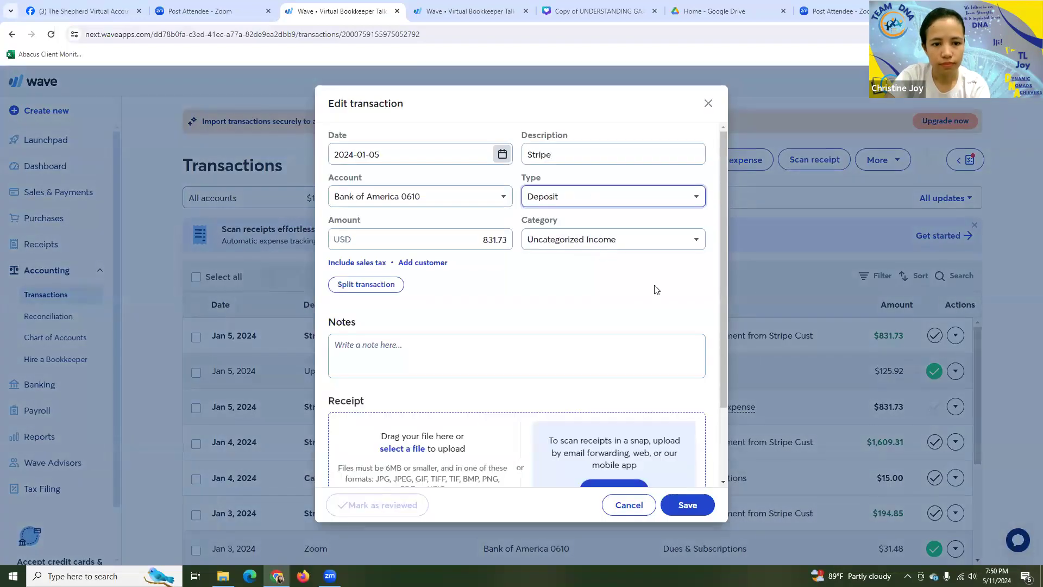
pyautogui.click(687, 508)
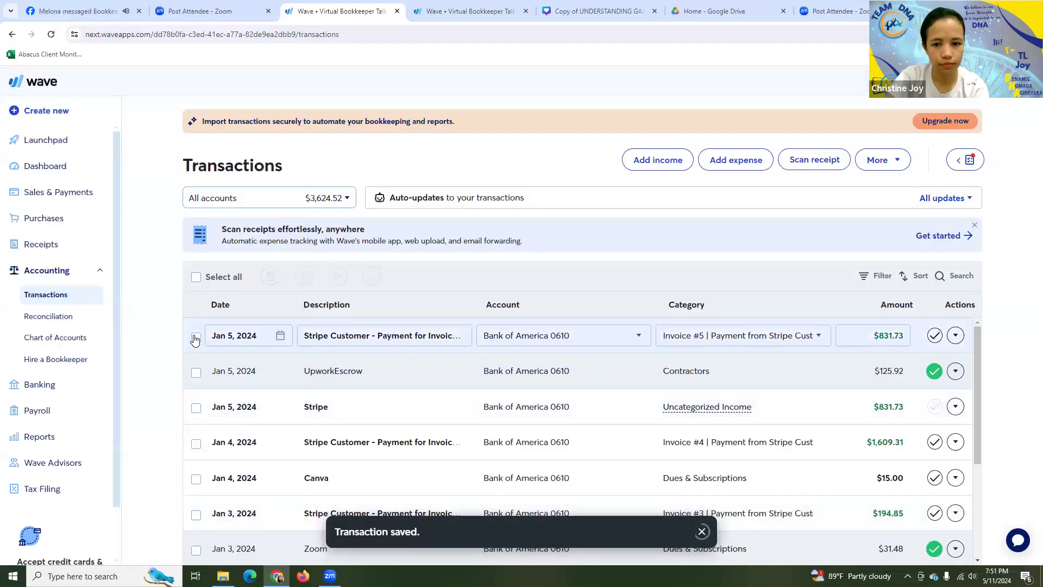
pyautogui.click(196, 409)
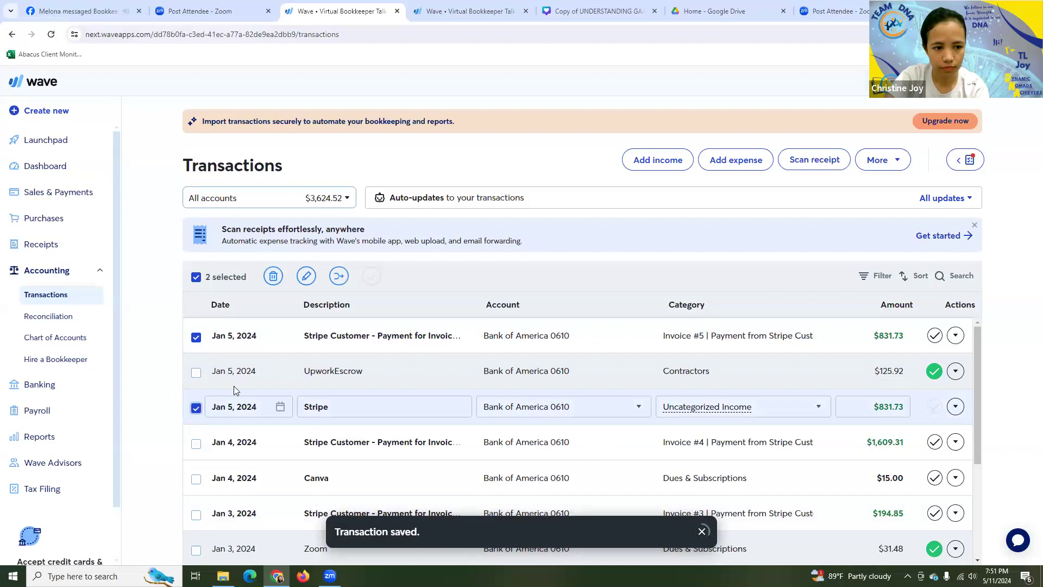
pyautogui.click(335, 280)
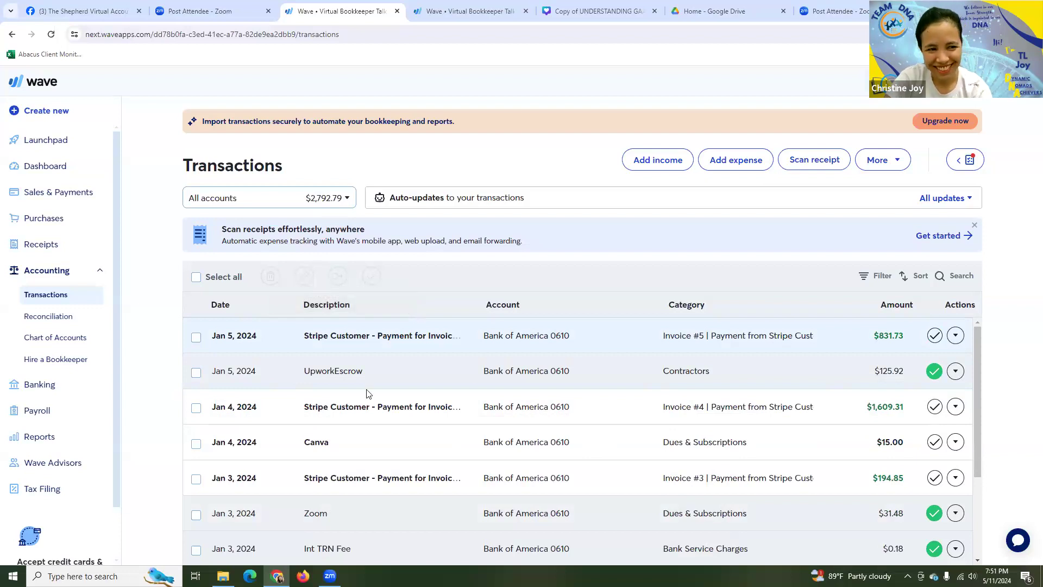
# Step: Examine the January 1 to January 5 transactions, checking their categories, amounts and review status
pyautogui.click(410, 369)
pyautogui.scroll(-1, 479, 379)
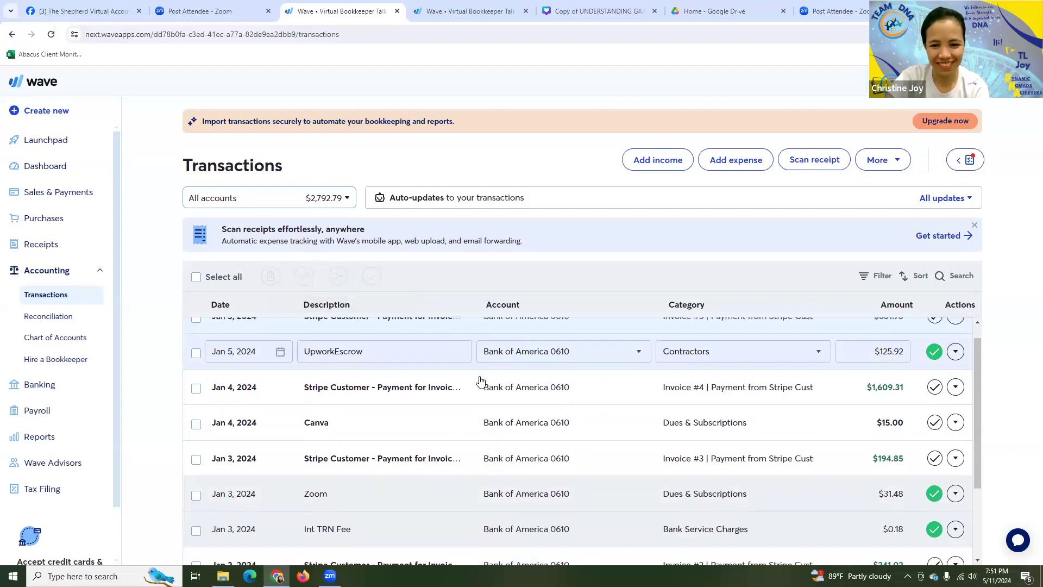
pyautogui.click(523, 422)
pyautogui.scroll(1, 524, 421)
pyautogui.click(524, 419)
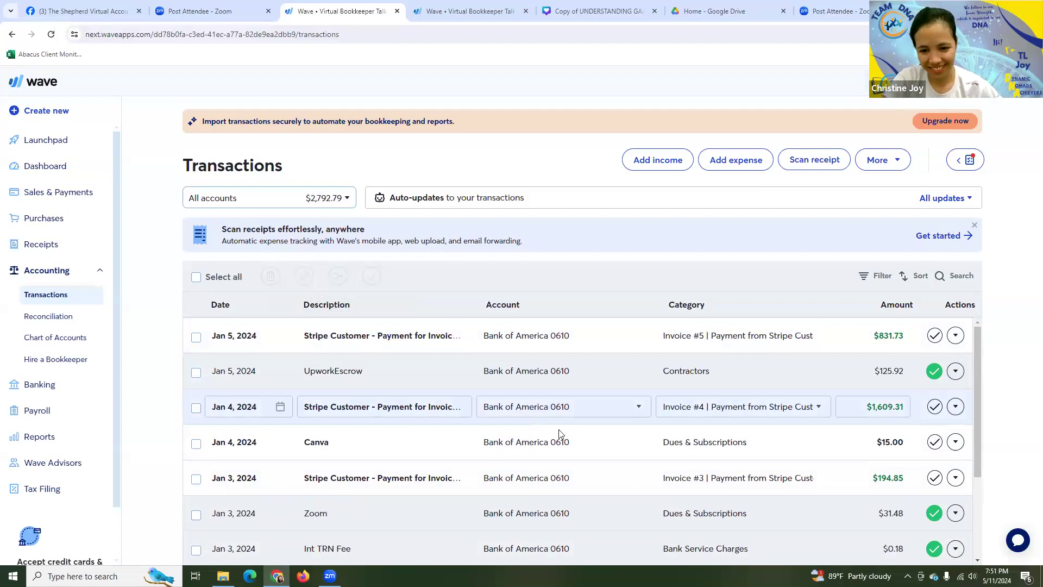
pyautogui.scroll(-1, 560, 433)
pyautogui.click(729, 458)
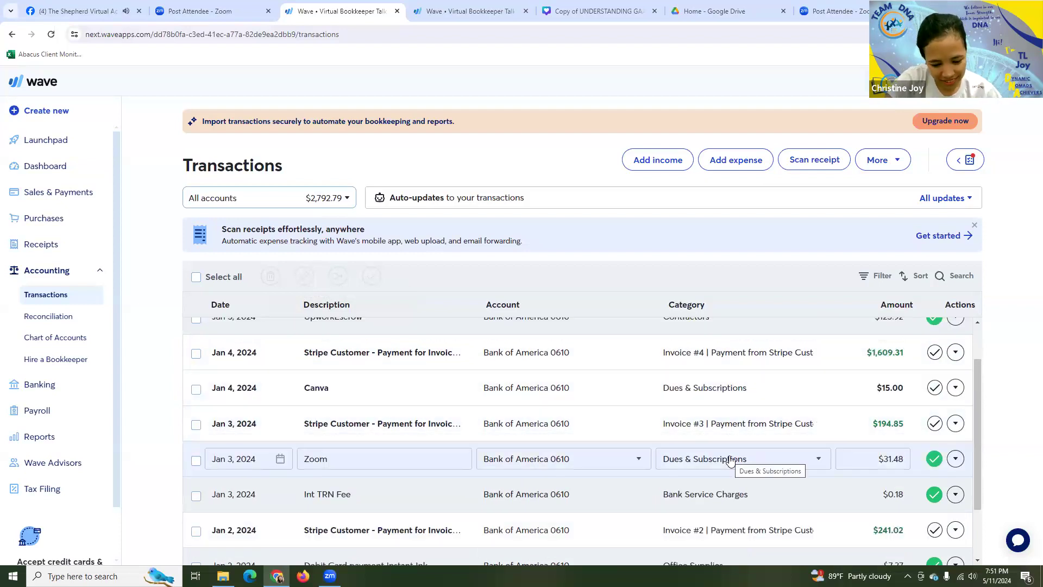
pyautogui.click(719, 424)
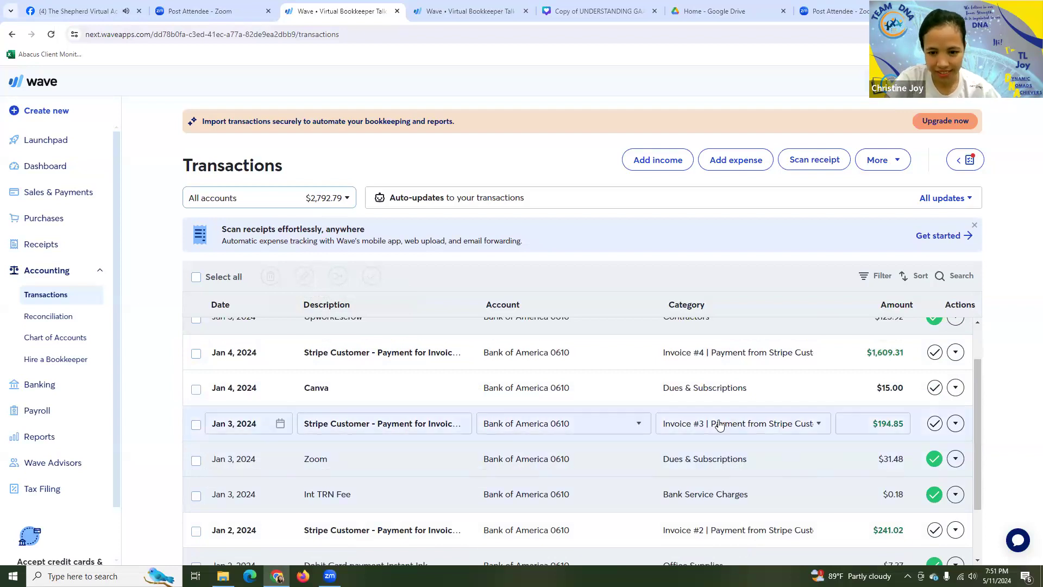
pyautogui.scroll(1, 683, 423)
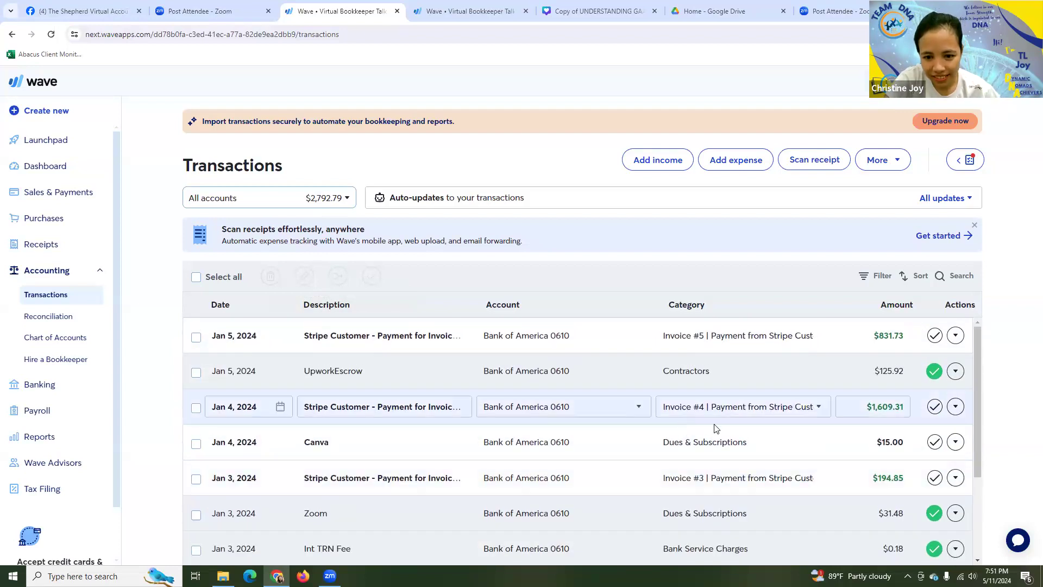
pyautogui.scroll(-3, 706, 429)
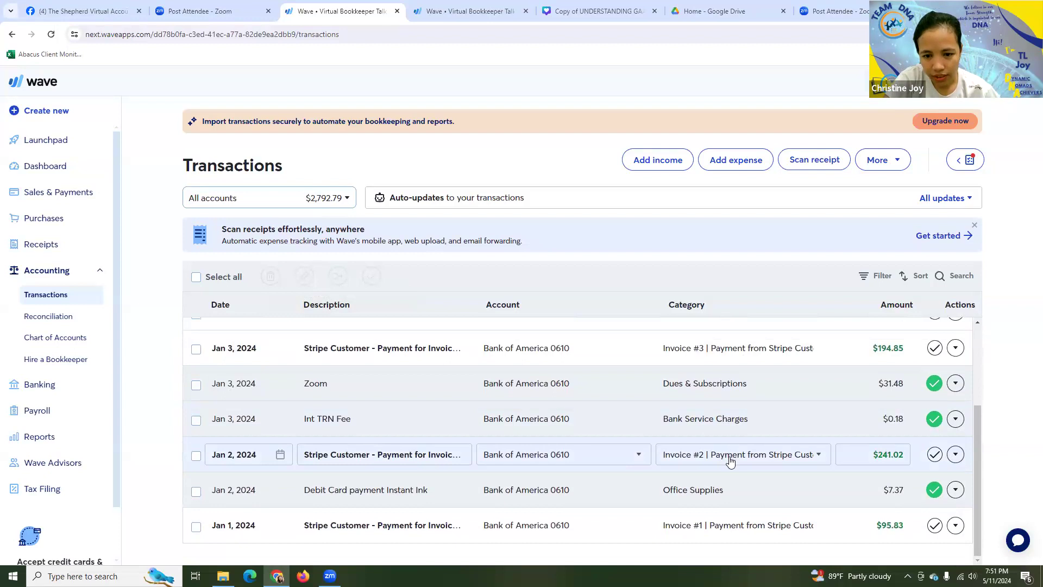
pyautogui.scroll(2, 729, 461)
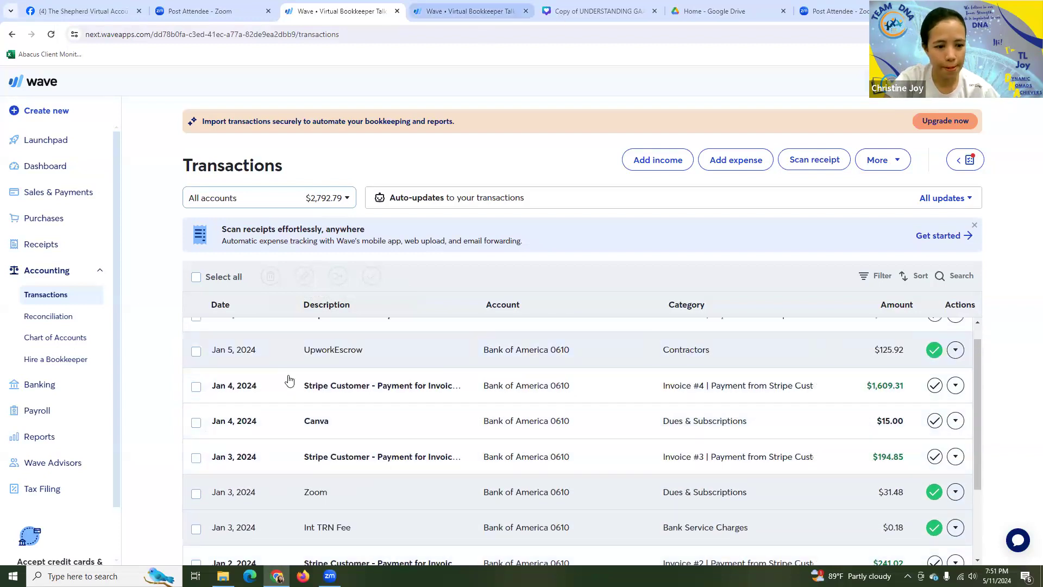
# Step: Open the TSVAB WAVE TUTORIAL spreadsheet from the OneDrive folder and put the file window away
pyautogui.click(222, 576)
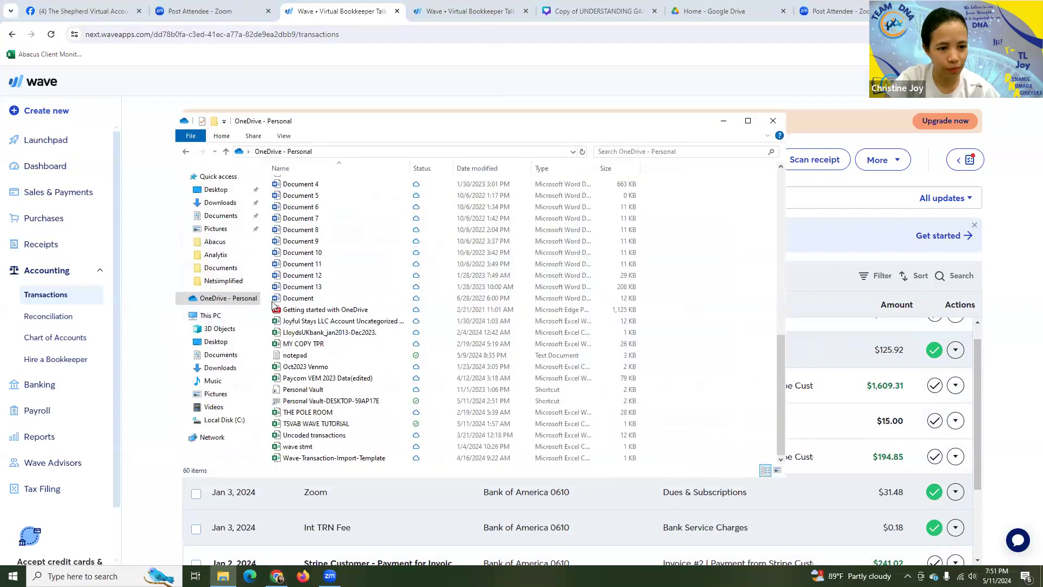
pyautogui.click(322, 426)
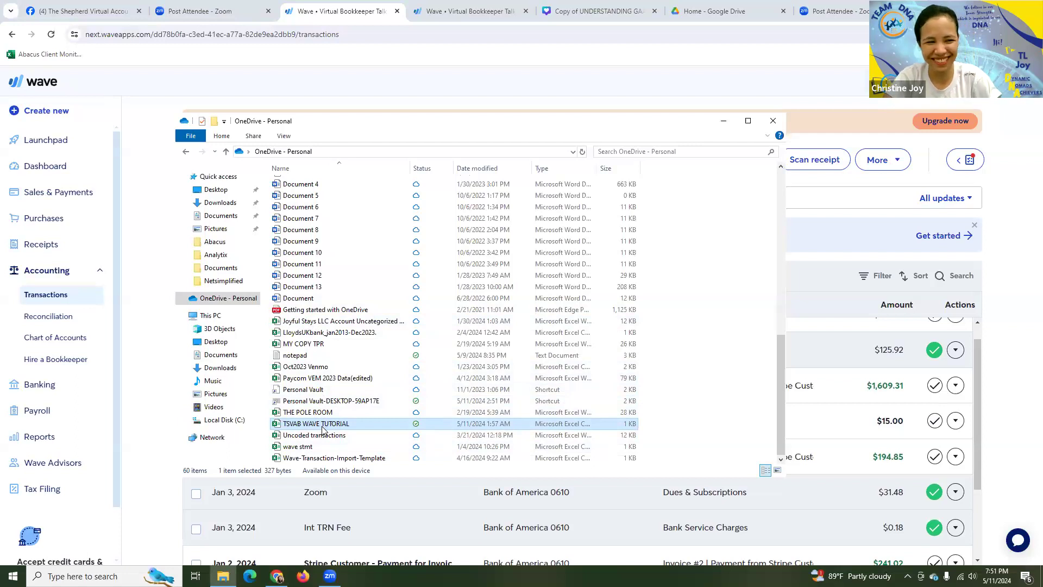
pyautogui.doubleClick(351, 423)
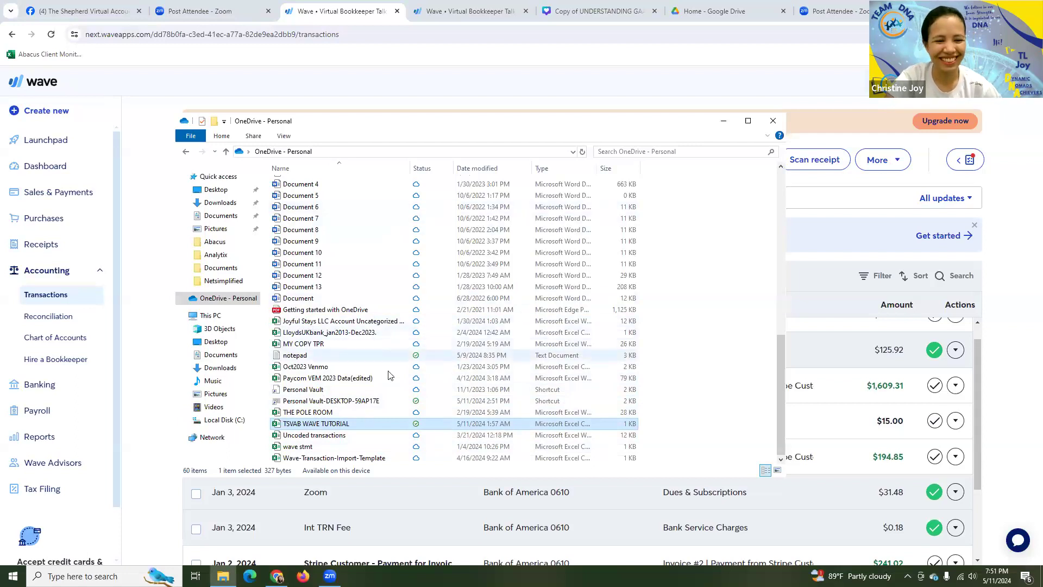
pyautogui.click(724, 123)
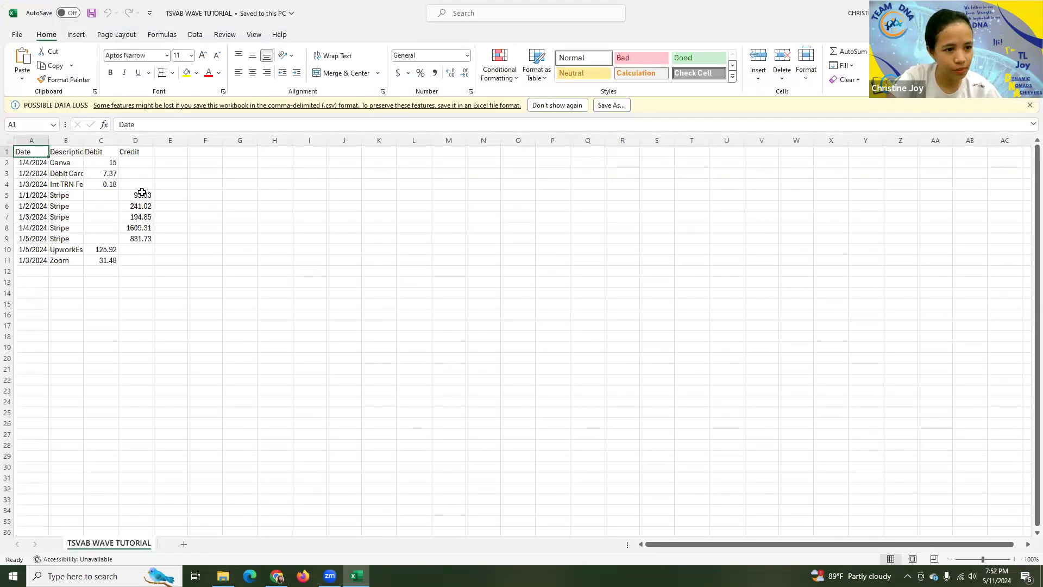
# Step: Check the totals of the Stripe amounts in the Credit column and the expenses in the Debit column of the spreadsheet
pyautogui.moveTo(141, 199); pyautogui.dragTo(142, 239)
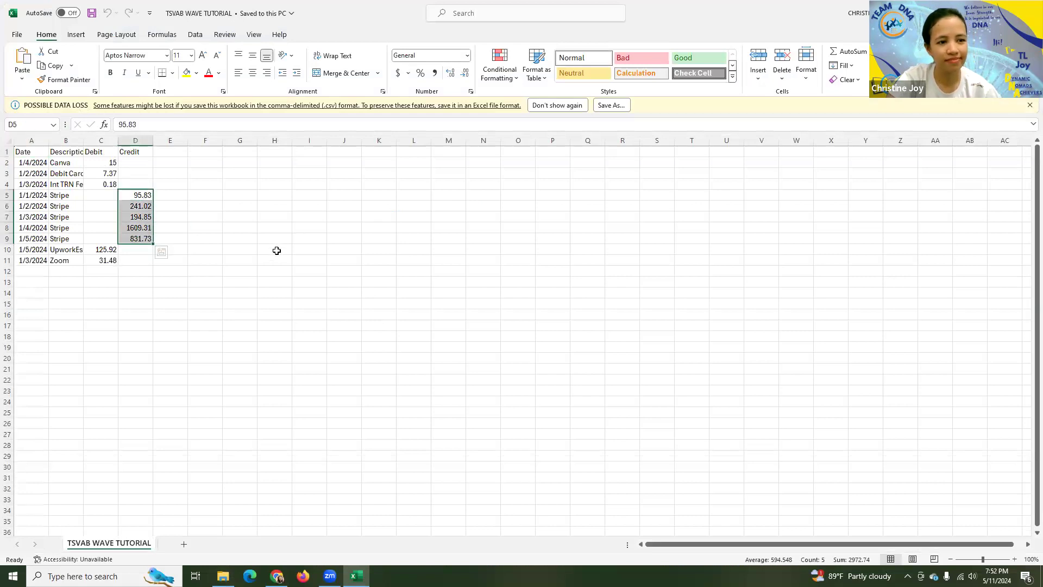
pyautogui.click(142, 271)
pyautogui.moveTo(114, 165); pyautogui.dragTo(112, 270)
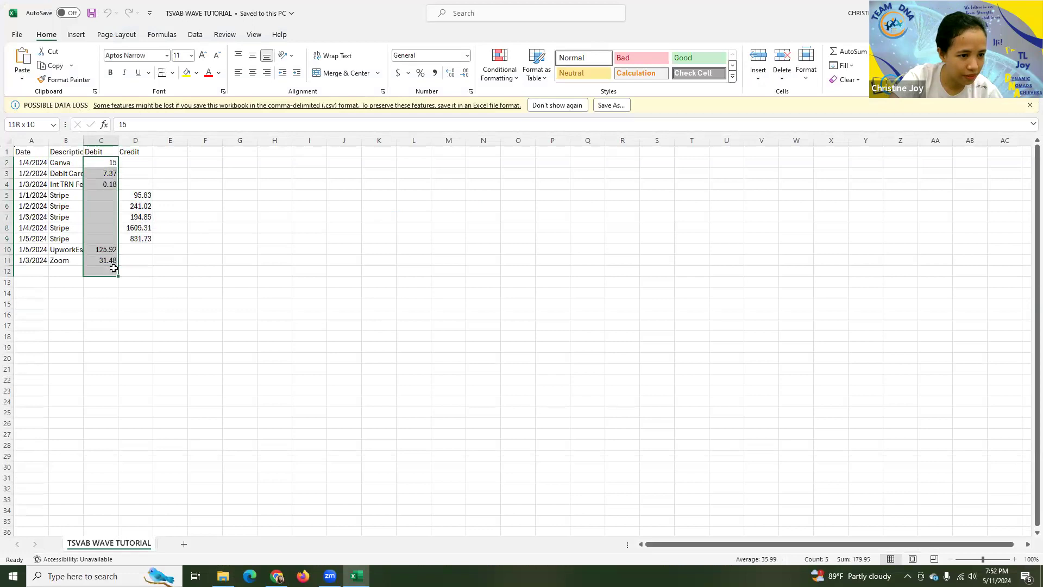
pyautogui.click(350, 291)
pyautogui.moveTo(115, 164); pyautogui.dragTo(114, 263)
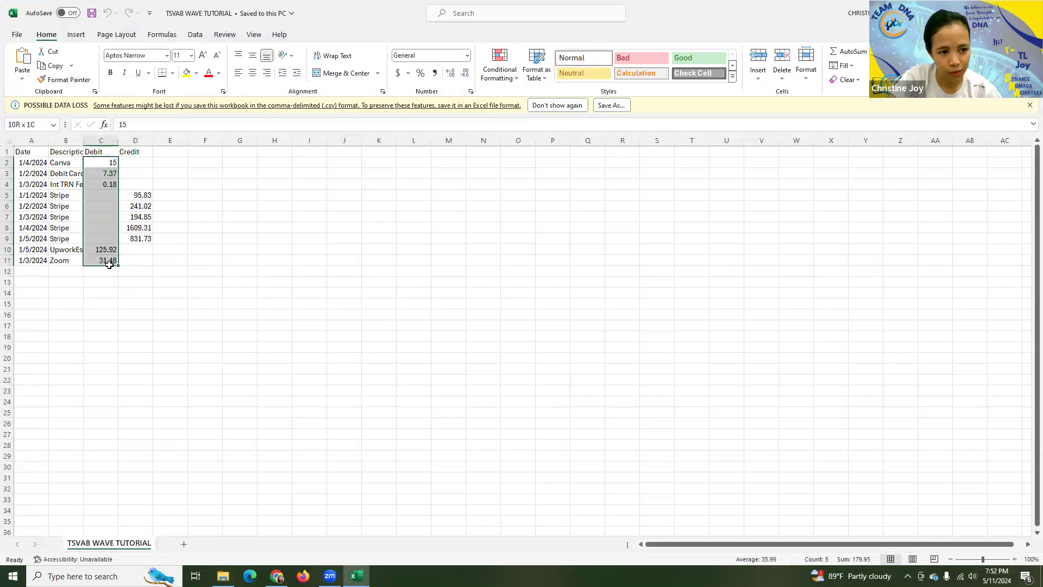
pyautogui.click(205, 260)
pyautogui.moveTo(147, 195); pyautogui.dragTo(152, 249)
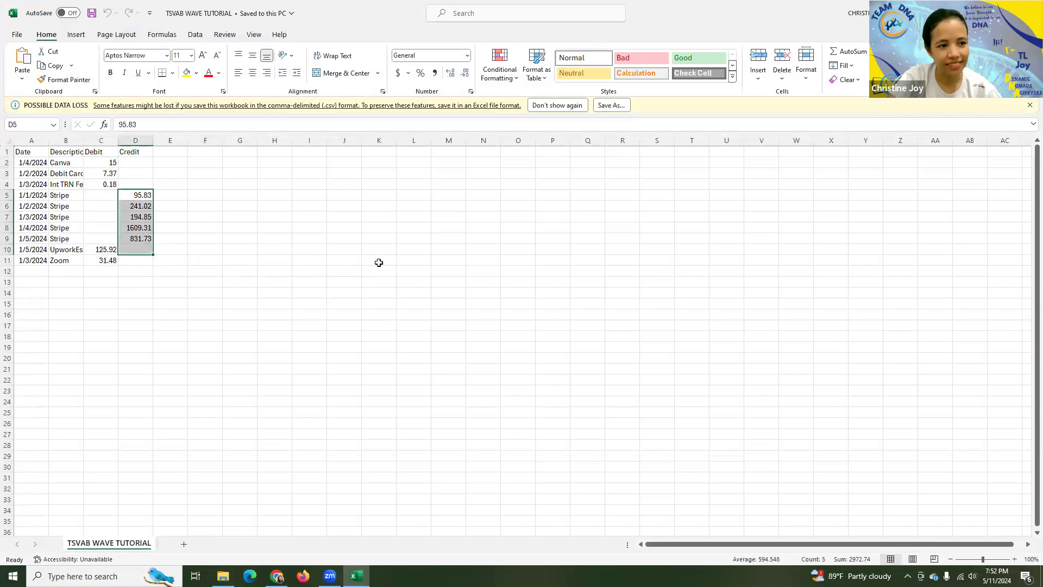
# Step: Switch back to Wave and examine the January 1 to January 5 transaction amounts against the spreadsheet figures
pyautogui.click(277, 575)
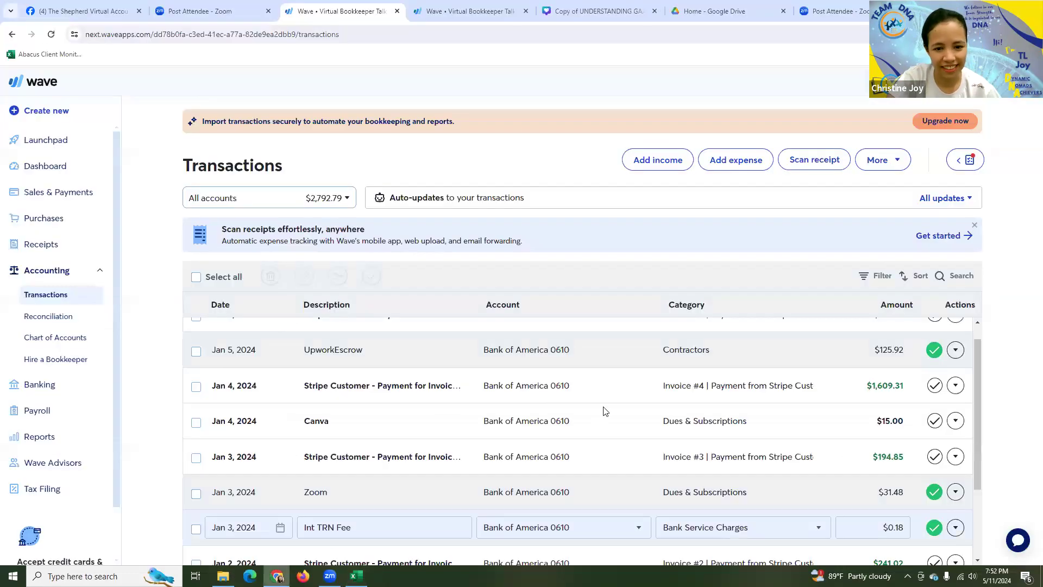
pyautogui.scroll(1, 673, 410)
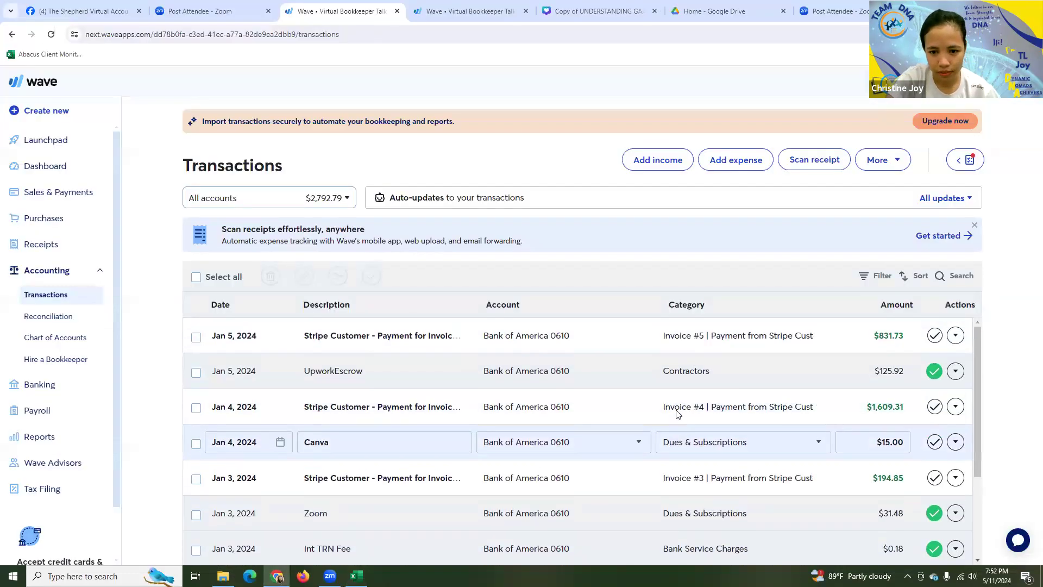
pyautogui.scroll(-4, 505, 369)
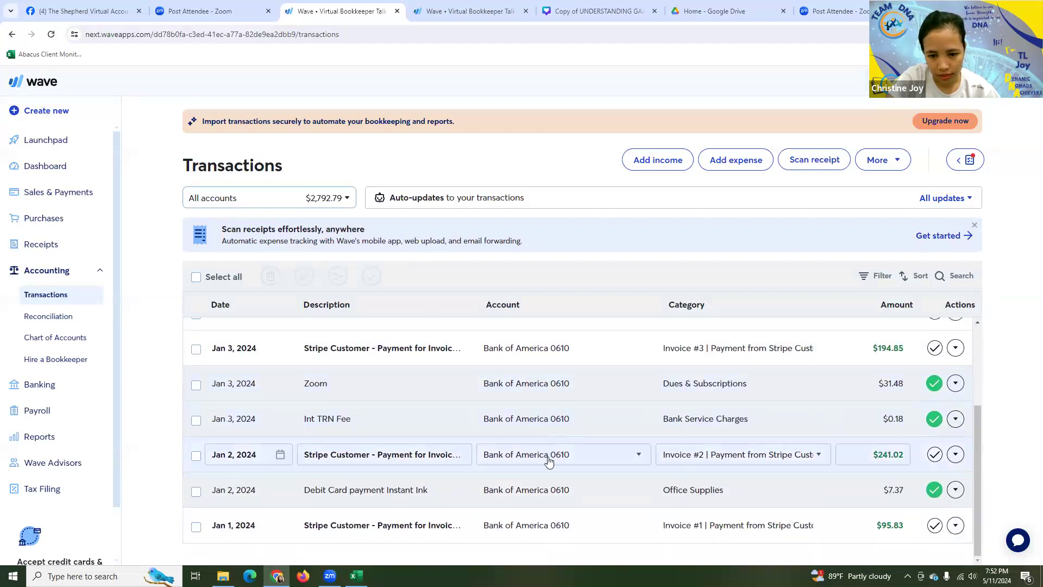
pyautogui.scroll(1, 804, 520)
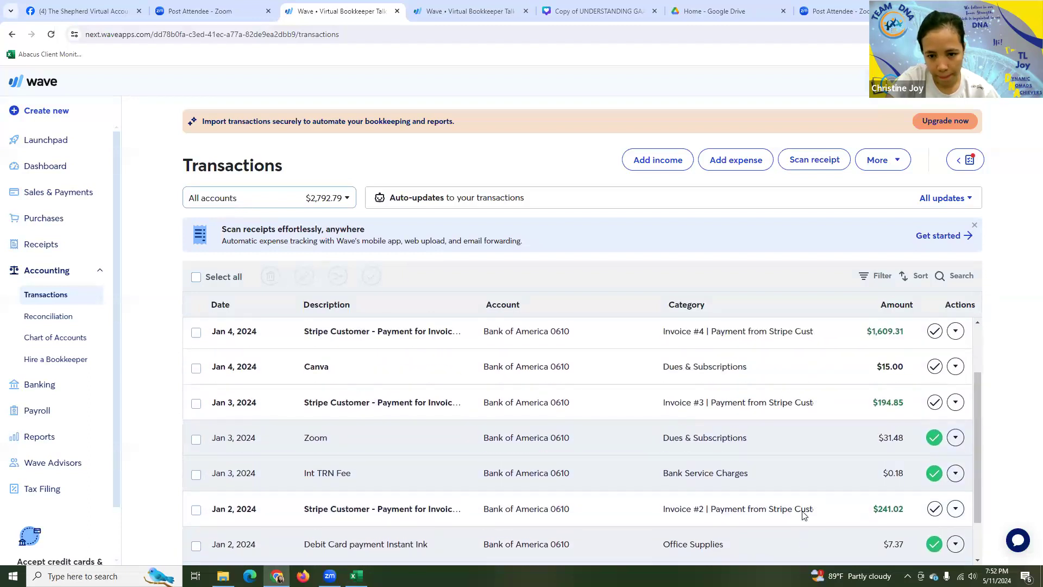
pyautogui.scroll(1, 802, 512)
pyautogui.scroll(-2, 755, 478)
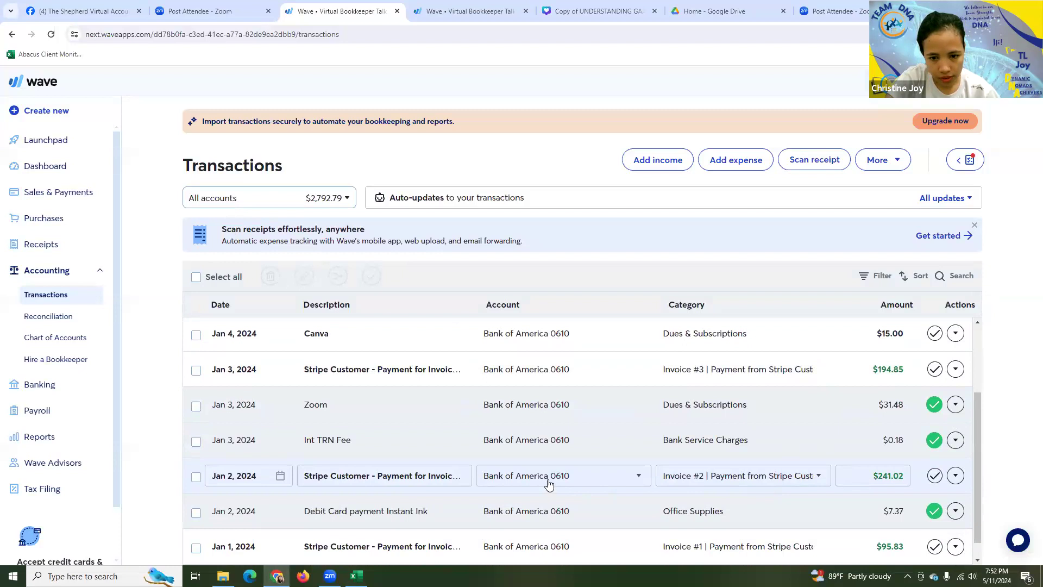
pyautogui.scroll(-1, 548, 484)
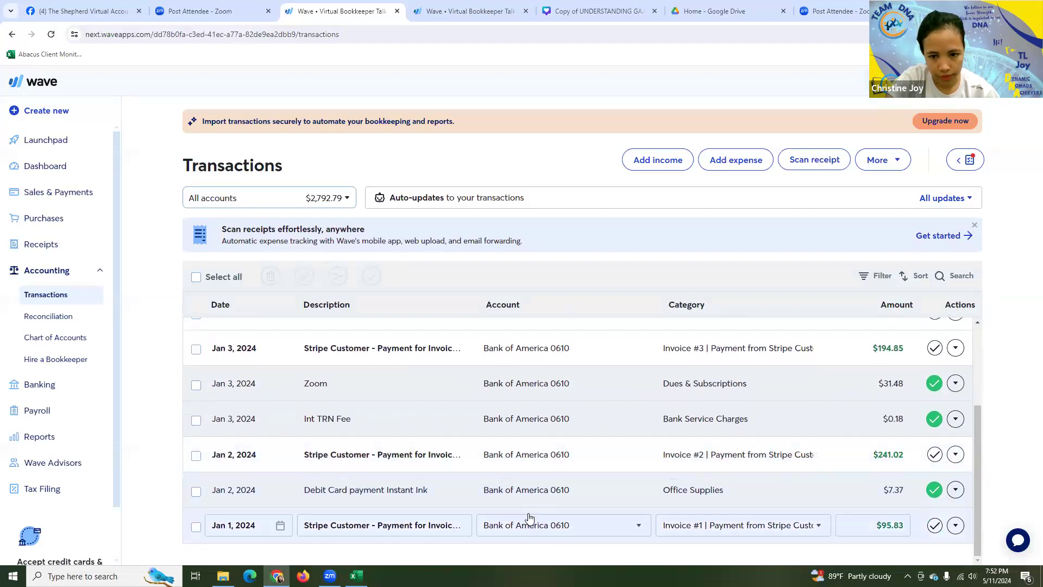
pyautogui.scroll(3, 529, 516)
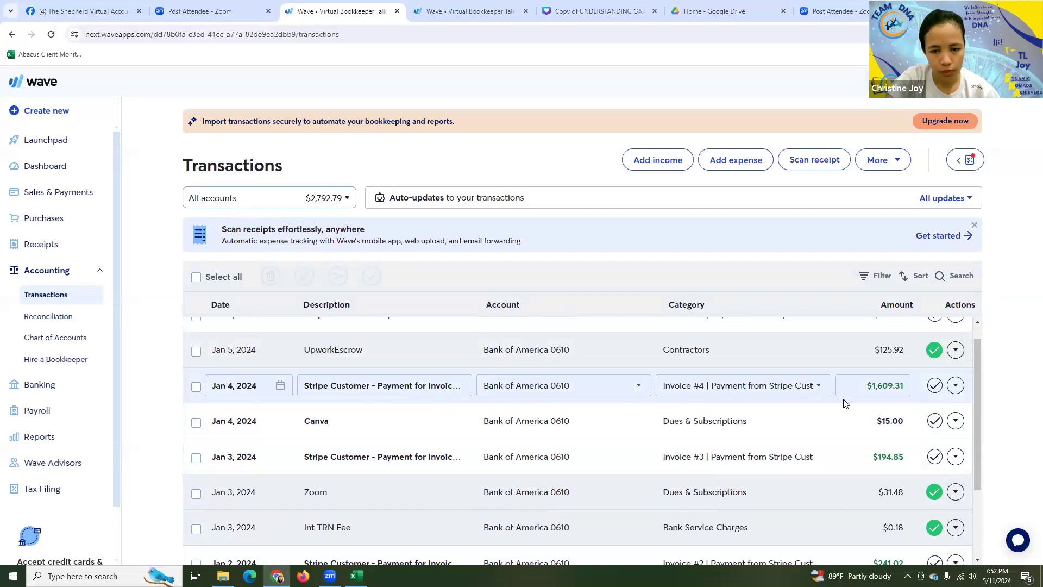
pyautogui.scroll(1, 840, 419)
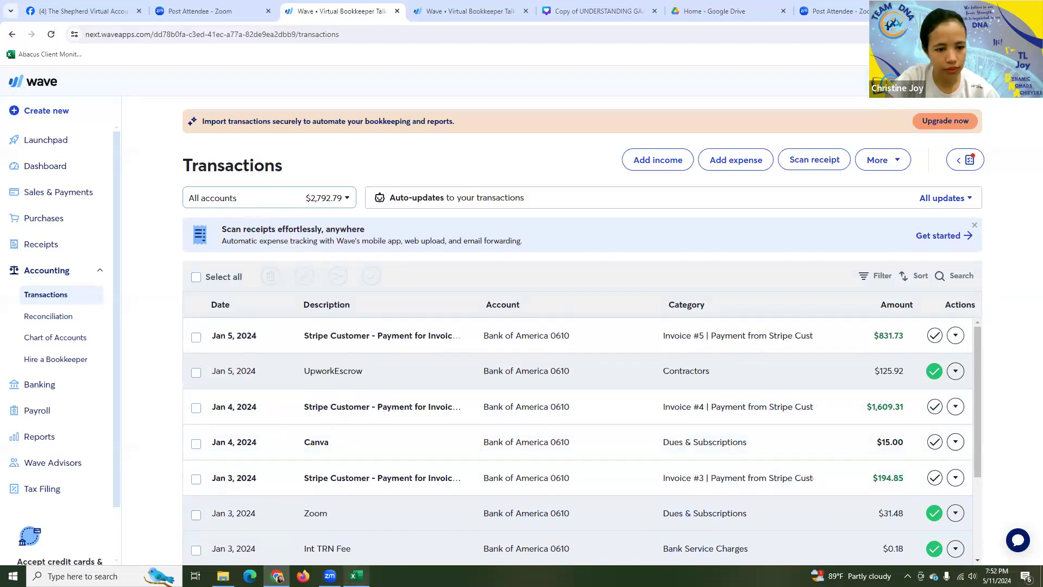
# Step: Check the January 4 Stripe credit in the spreadsheet and compare it with the transaction list in Wave
pyautogui.click(356, 576)
pyautogui.click(233, 282)
pyautogui.click(149, 231)
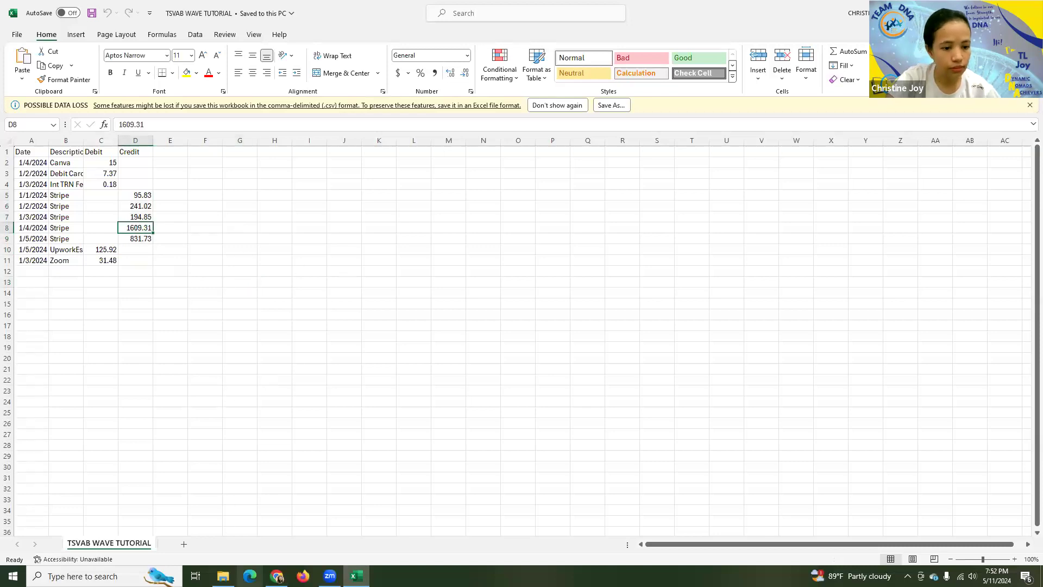
pyautogui.click(277, 575)
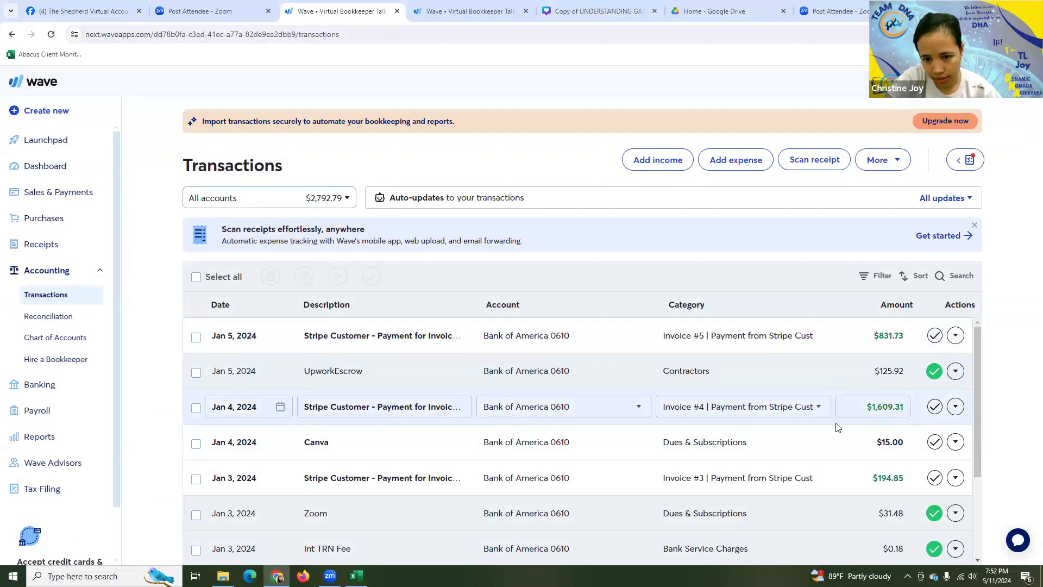
pyautogui.scroll(-3, 835, 432)
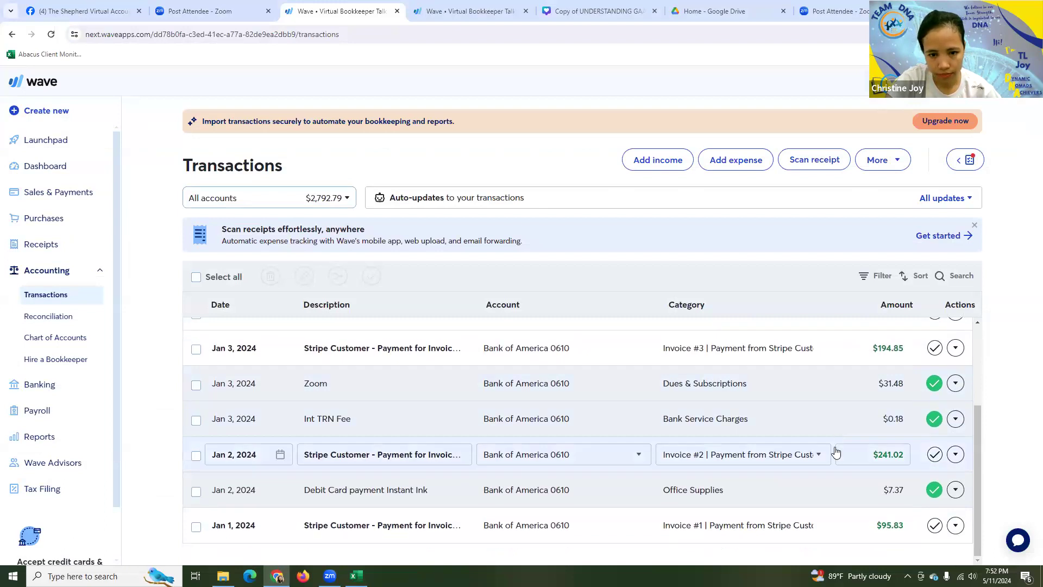
pyautogui.scroll(3, 836, 436)
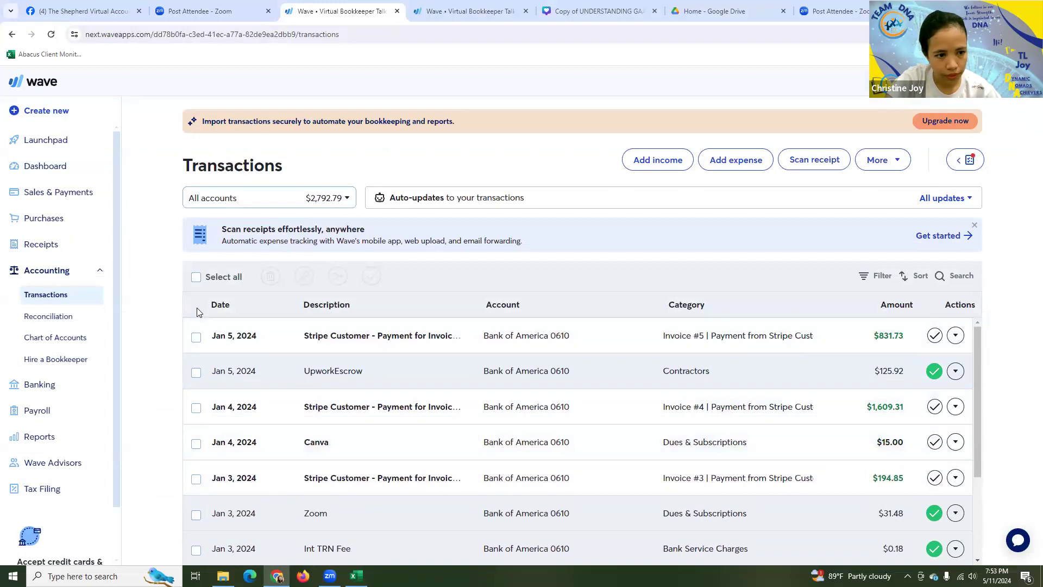
# Step: Select all Wave transactions and compare their count with the dated rows A2:A11 in the spreadsheet
pyautogui.click(195, 278)
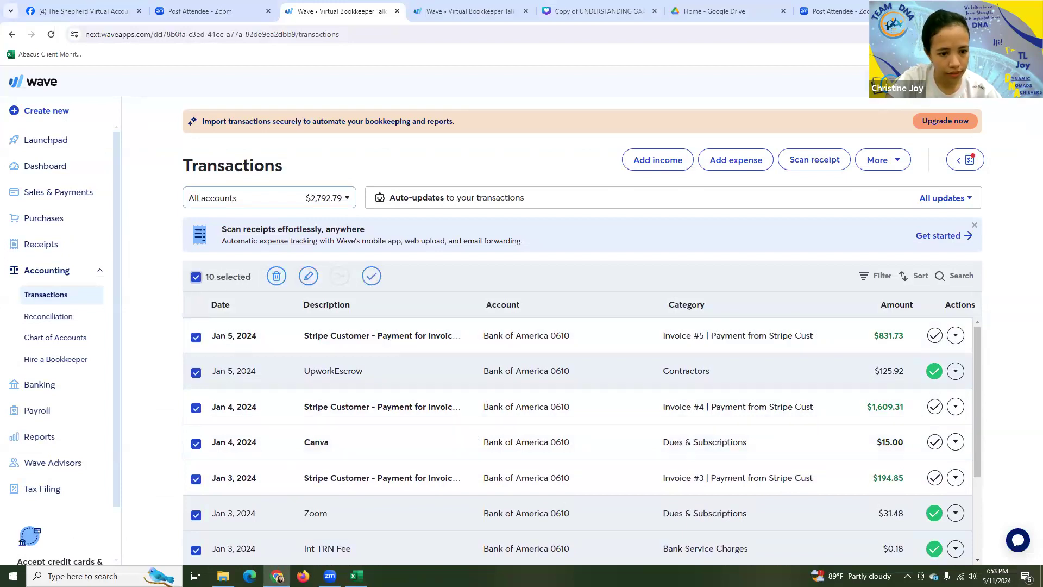
pyautogui.hotkey('alt', 'Tab')
pyautogui.moveTo(32, 162); pyautogui.dragTo(32, 261)
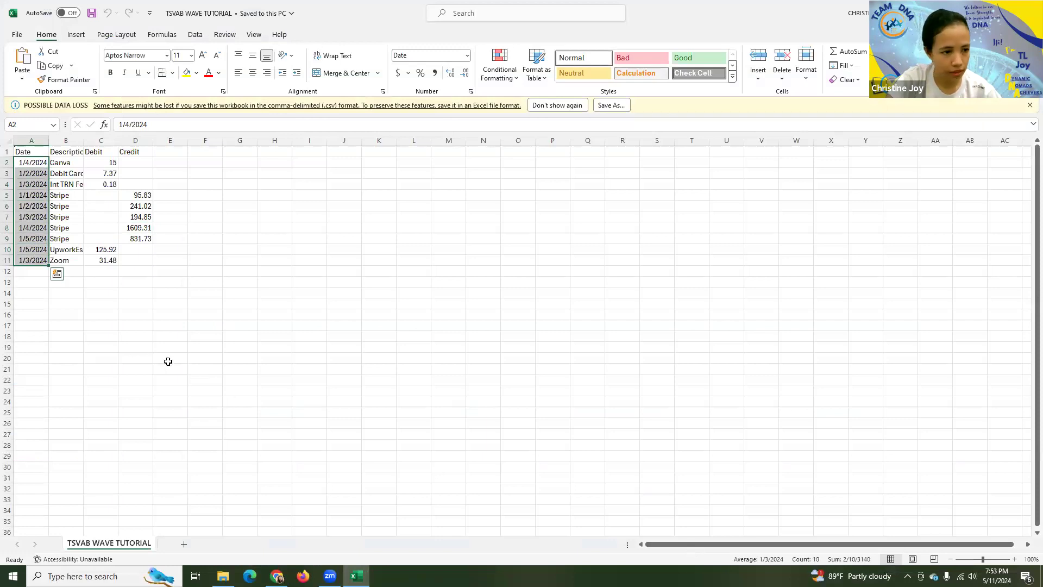
pyautogui.click(114, 288)
pyautogui.click(277, 576)
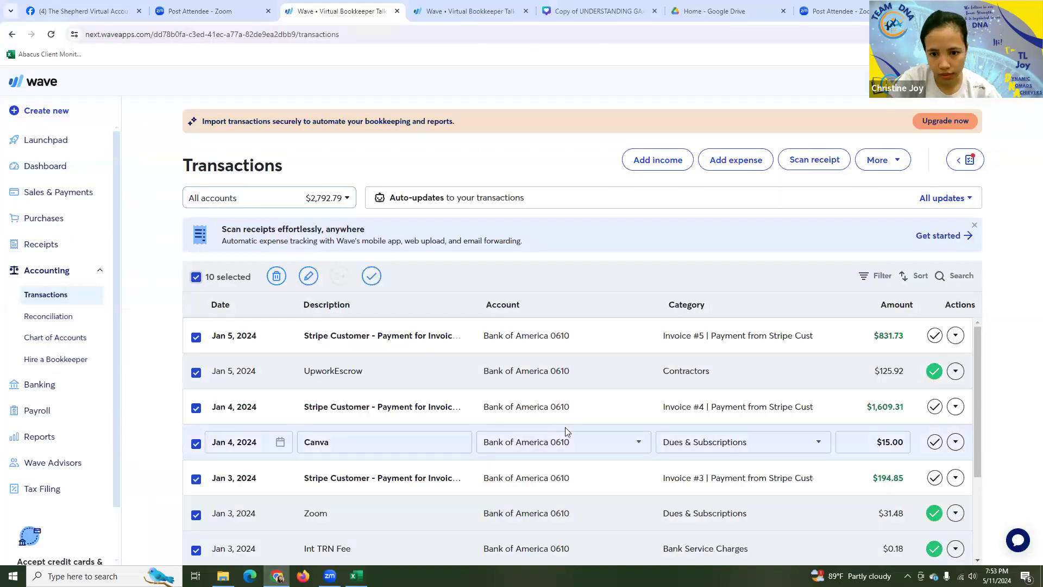
# Step: Look through all the selected Wave transactions and clear the selection
pyautogui.scroll(-1, 570, 429)
pyautogui.scroll(-3, 727, 435)
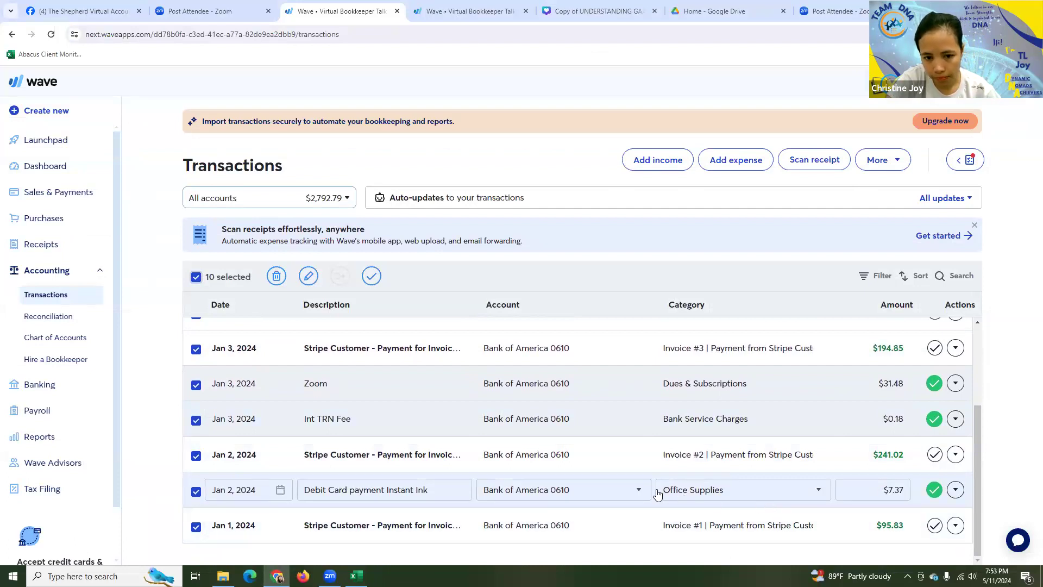
pyautogui.scroll(3, 718, 465)
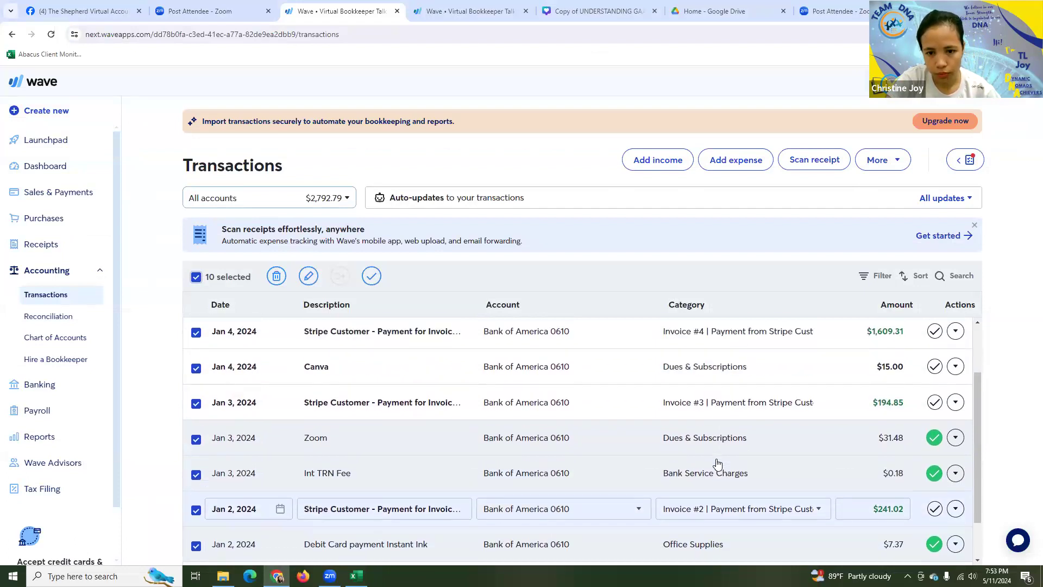
pyautogui.scroll(1, 716, 463)
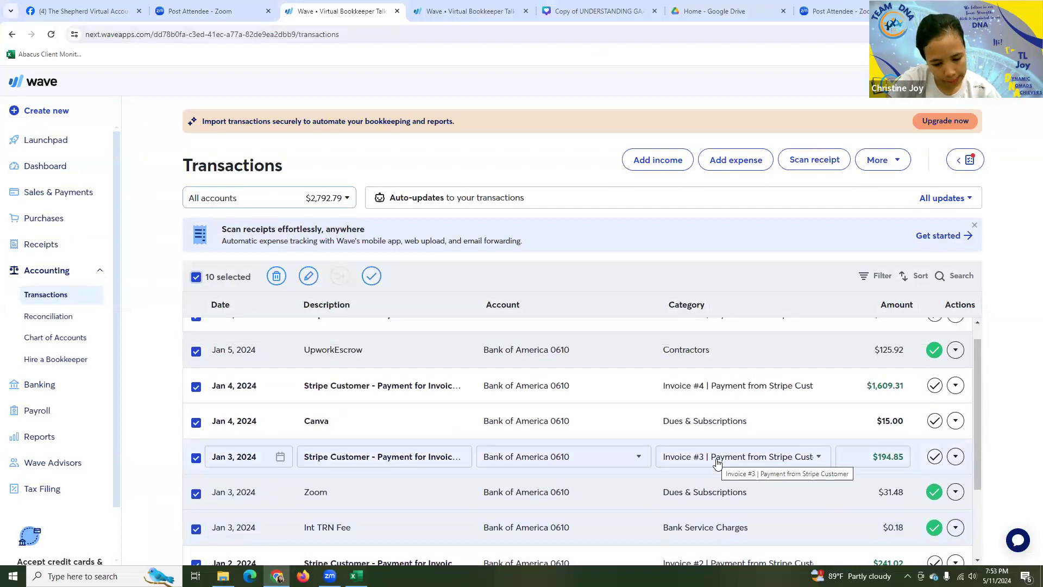
pyautogui.scroll(1, 717, 463)
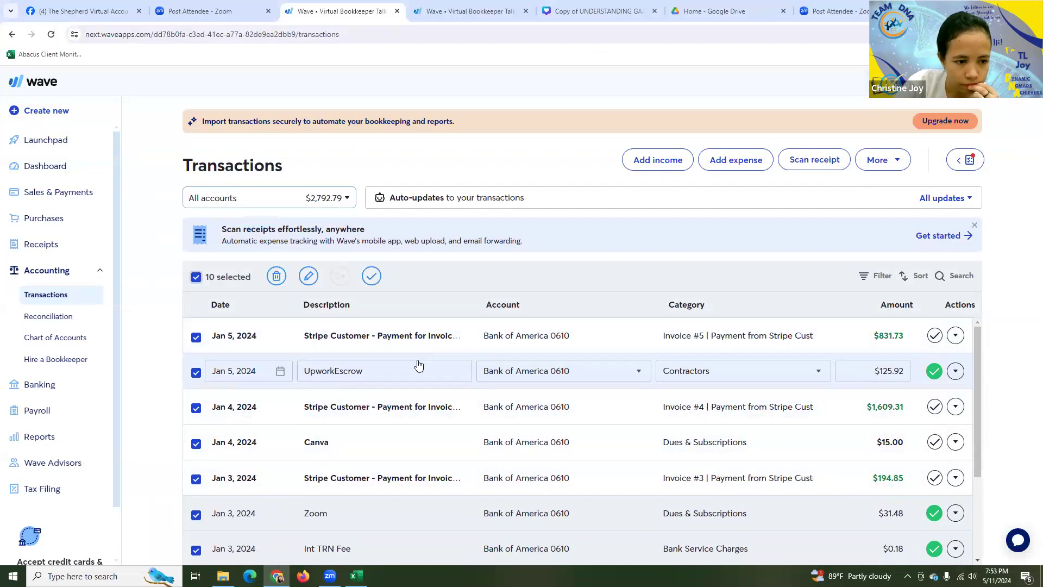
pyautogui.click(196, 277)
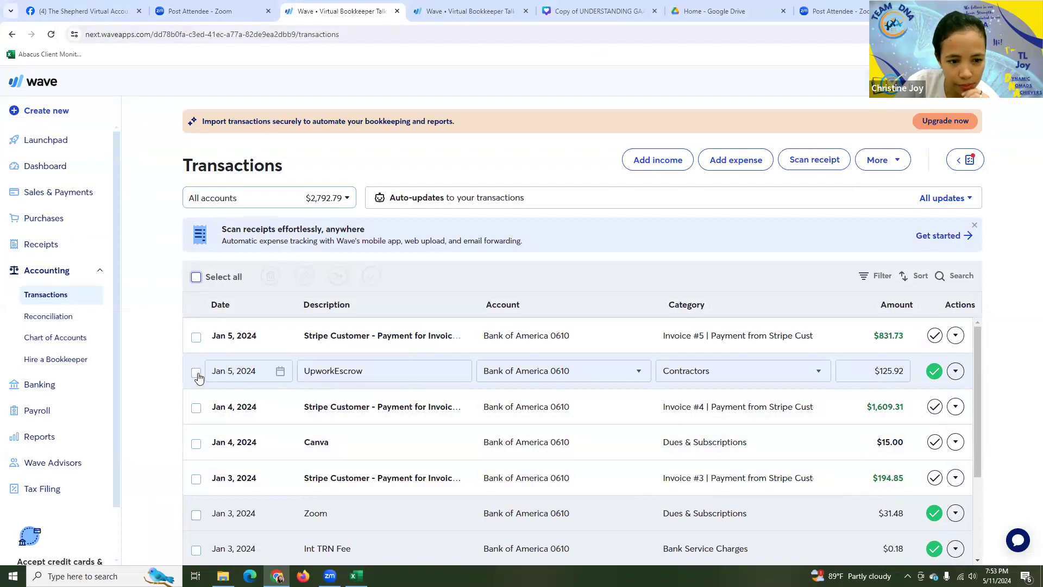
# Step: Select the January 1 Stripe Customer payment and the Int TRN Fee, Zoom, Canva and UpworkEscrow transactions
pyautogui.scroll(-2, 216, 386)
pyautogui.scroll(-1, 216, 386)
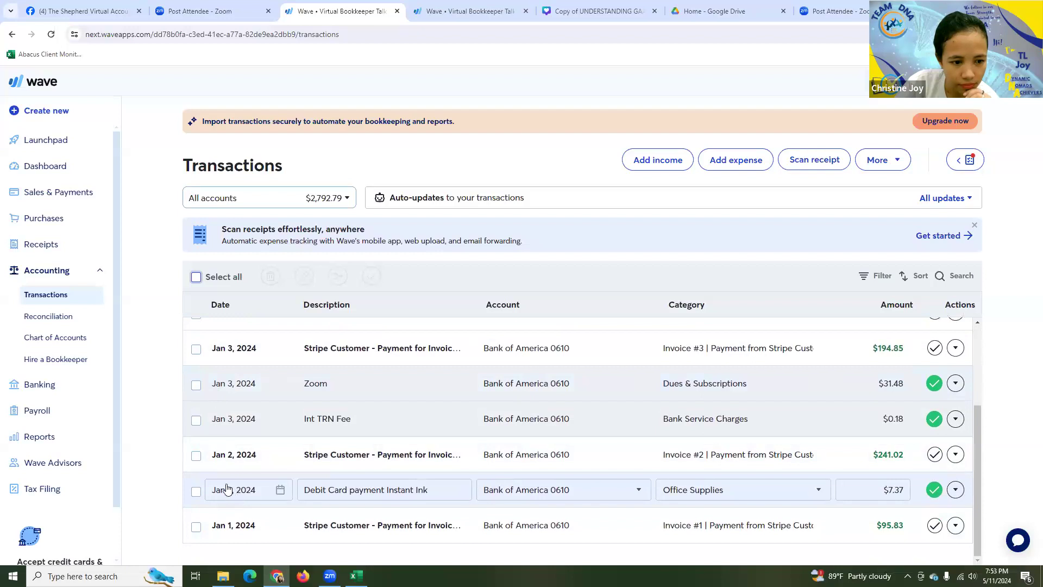
pyautogui.click(196, 526)
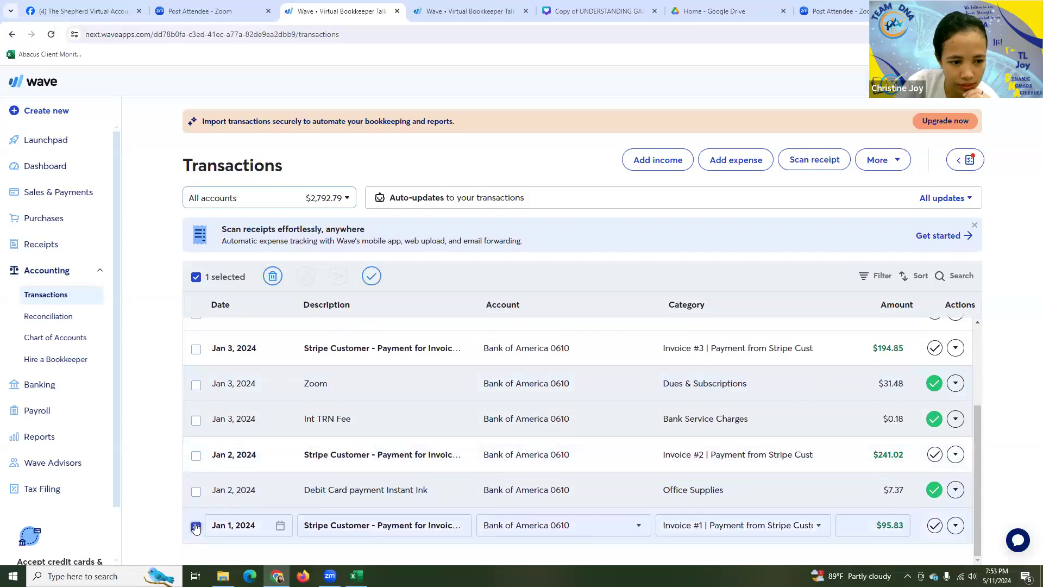
pyautogui.click(196, 420)
pyautogui.click(196, 384)
pyautogui.scroll(2, 202, 391)
pyautogui.click(196, 422)
pyautogui.scroll(1, 204, 405)
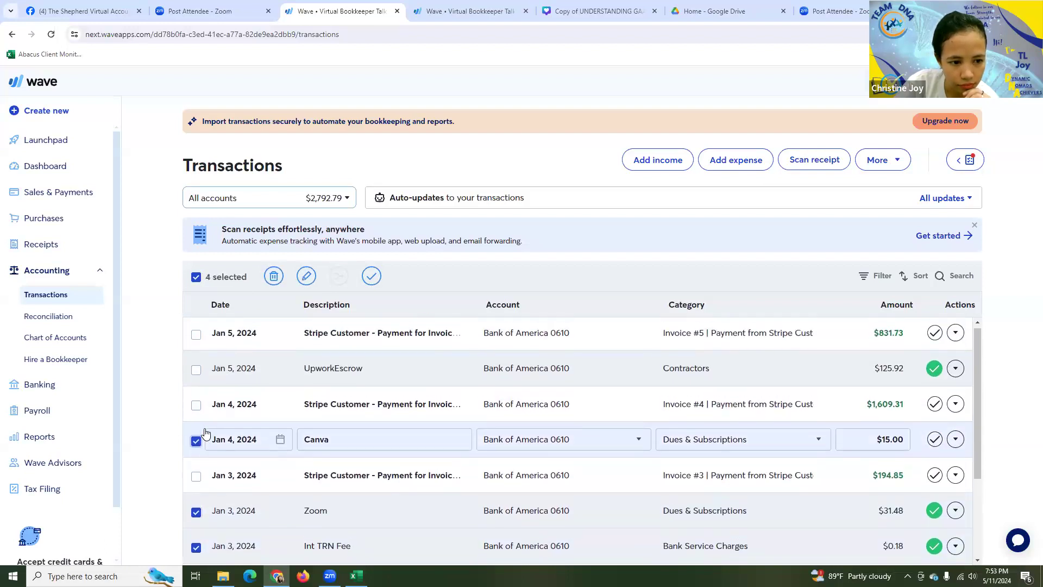
pyautogui.click(196, 373)
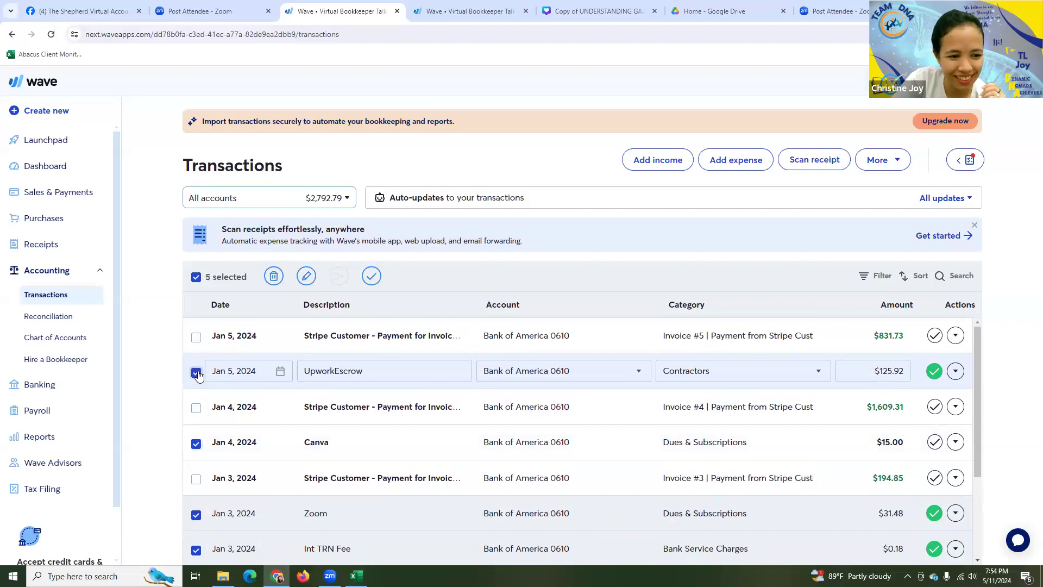
# Step: Check which Wave transactions are selected and compare them with the debit and credit rows in the spreadsheet
pyautogui.scroll(-1, 229, 417)
pyautogui.scroll(1, 230, 418)
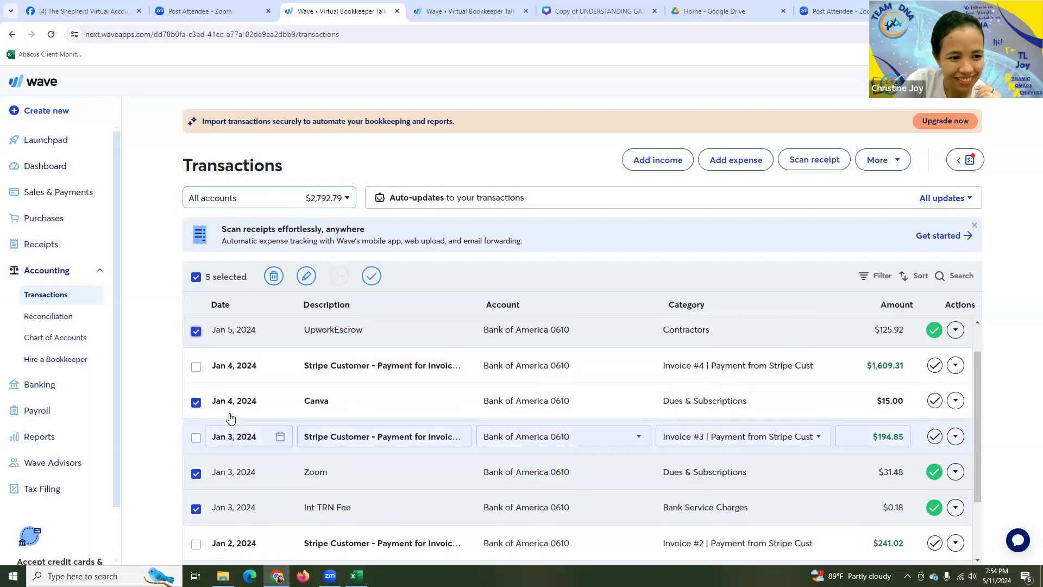
pyautogui.scroll(-3, 311, 421)
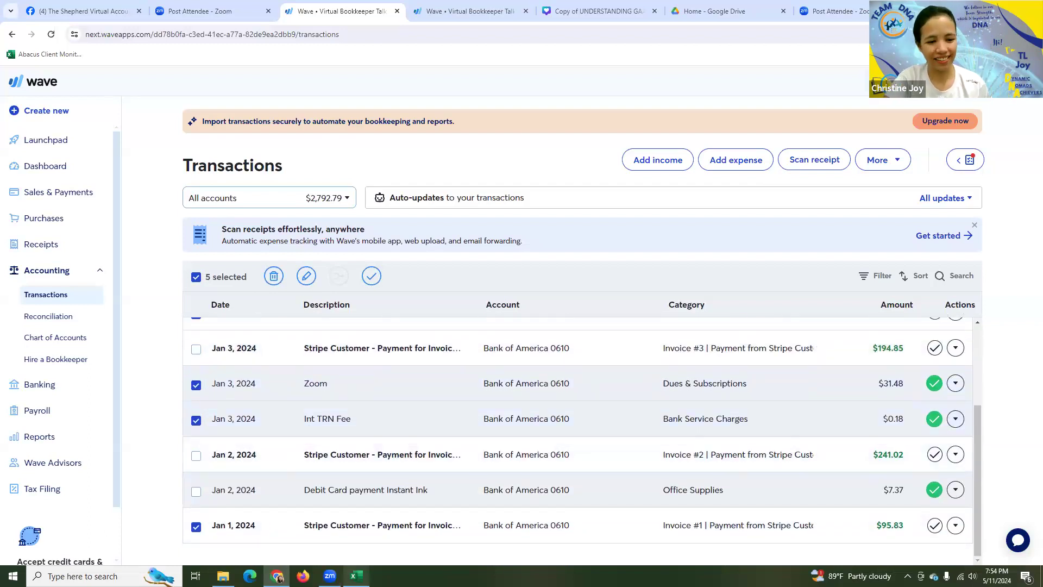
pyautogui.hotkey('alt', 'Tab')
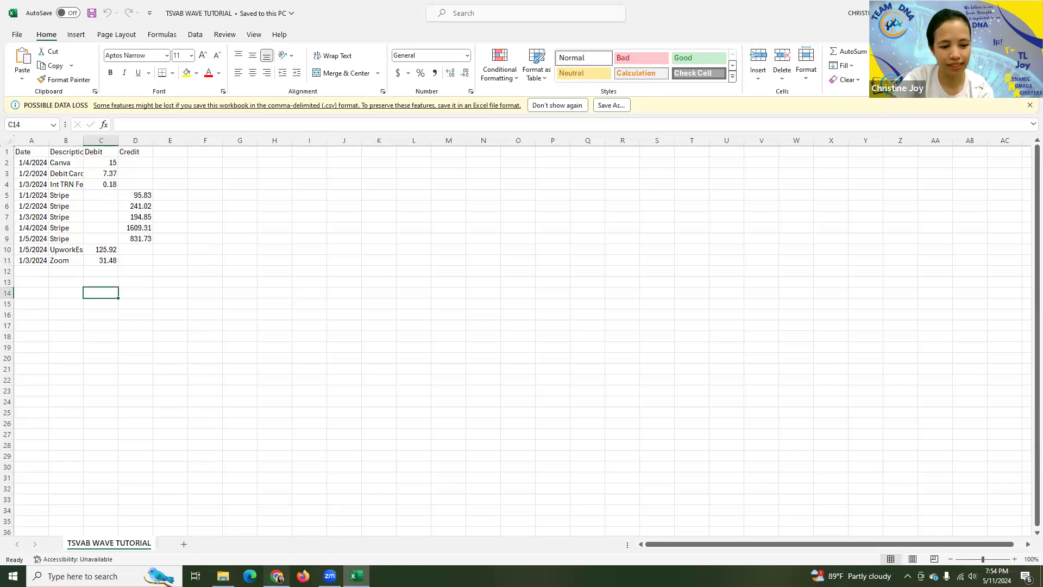
pyautogui.click(277, 576)
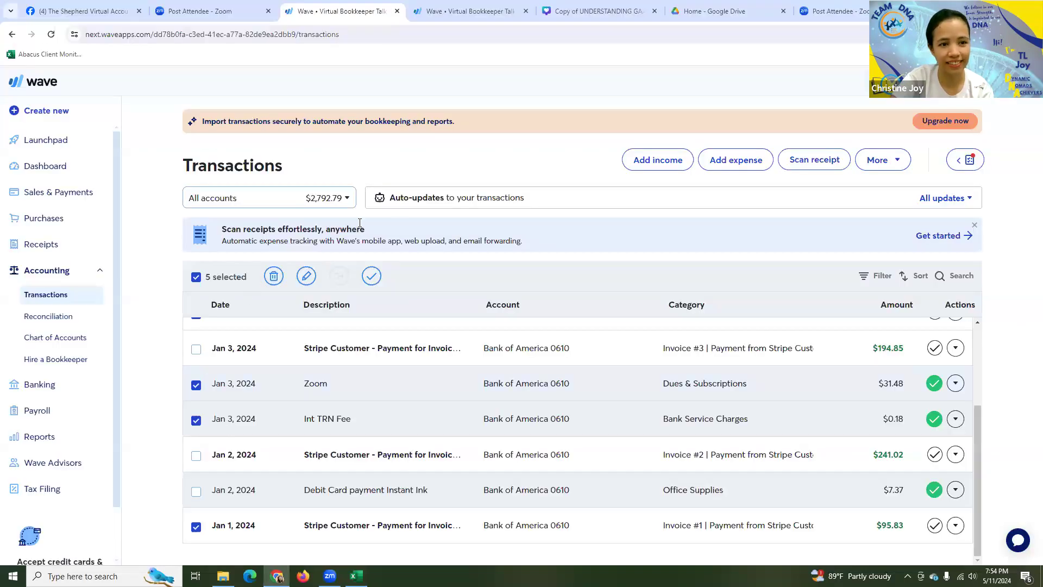
# Step: Switch to the Canva tutorial video, play it to the Categorizing transactions slide and view it in full screen
pyautogui.click(462, 7)
pyautogui.click(597, 11)
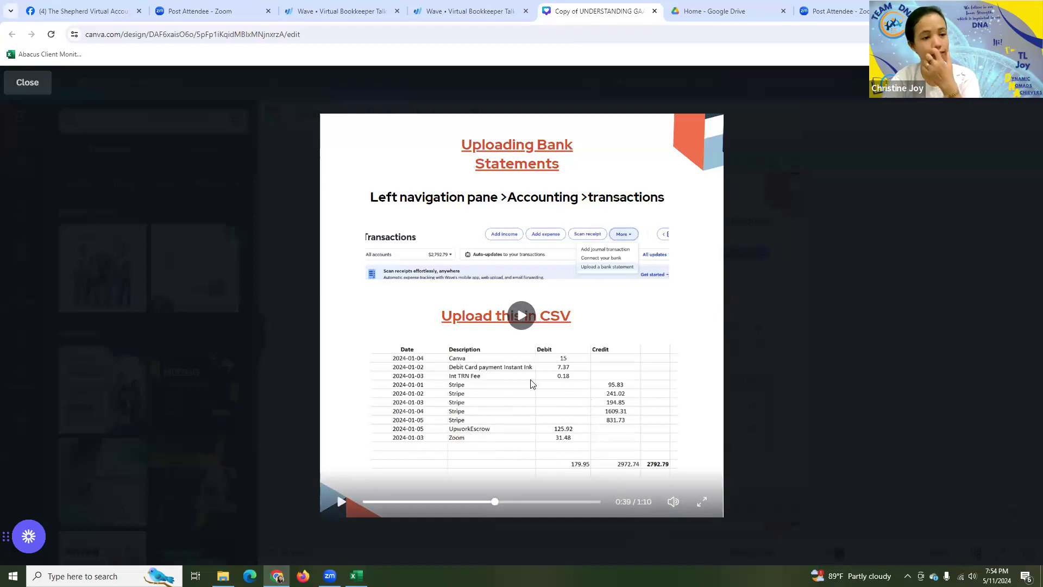
pyautogui.click(521, 314)
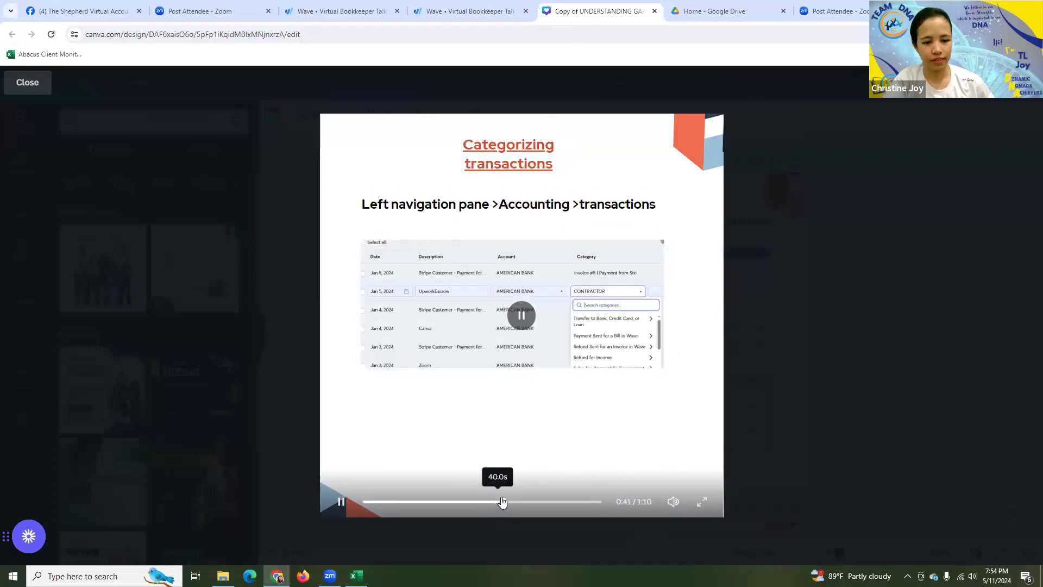
pyautogui.click(528, 328)
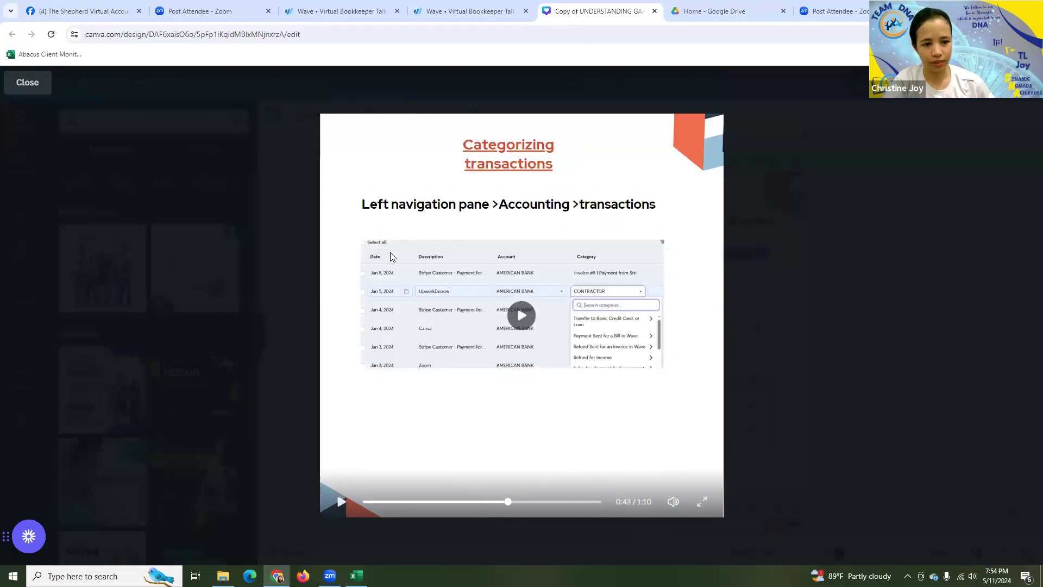
pyautogui.click(701, 503)
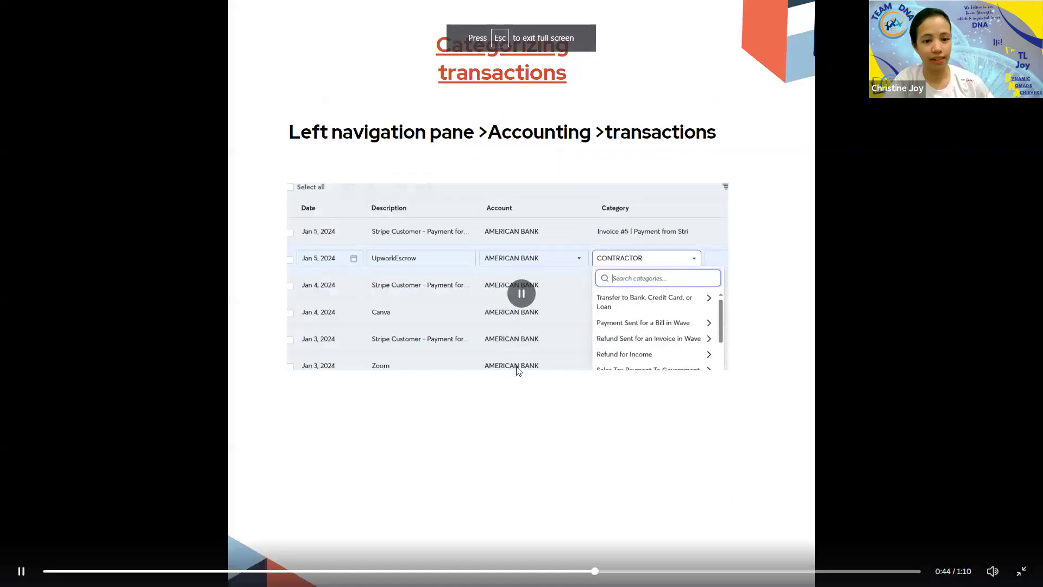